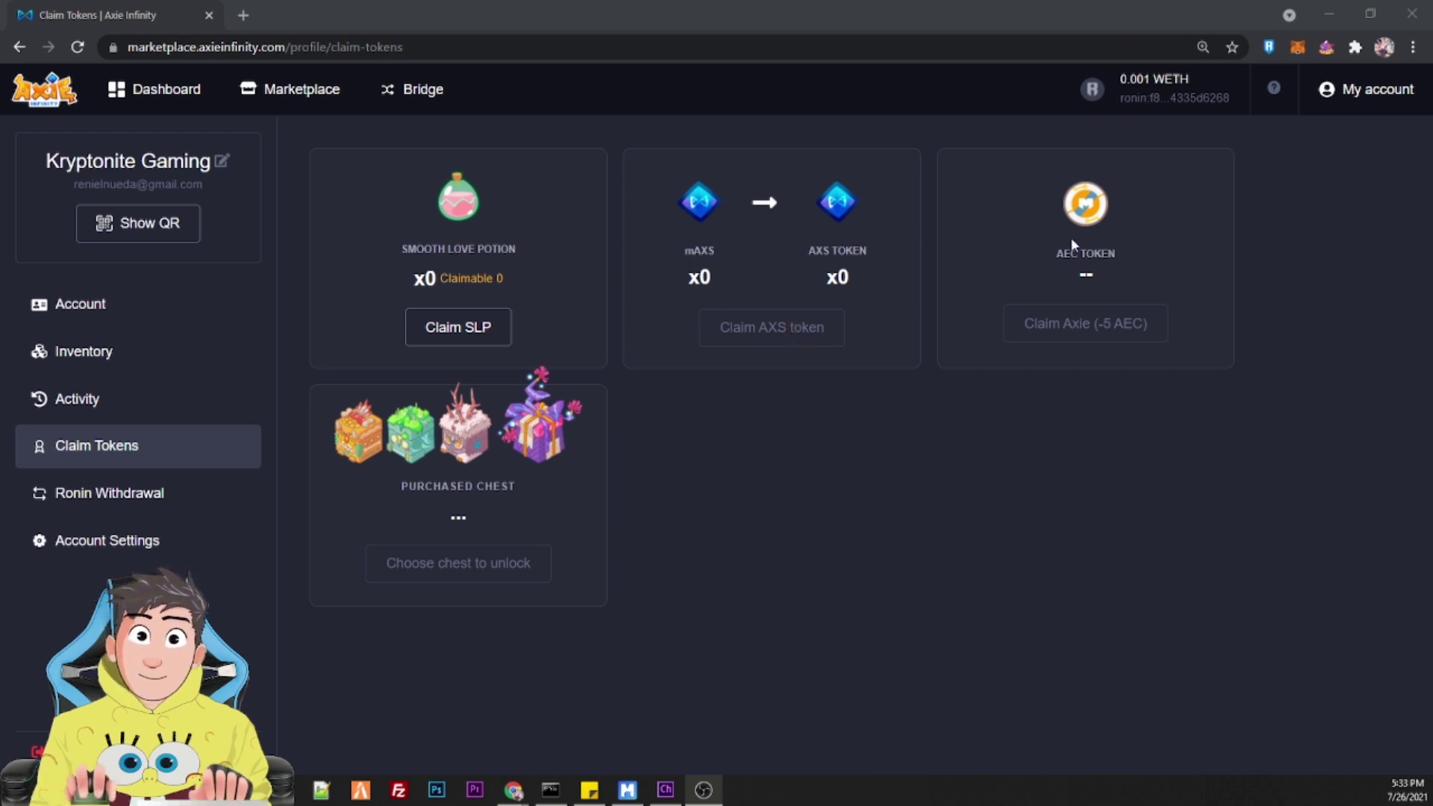
Step: Go to the account's Claim Tokens page and check the claimable Smooth Love Potion amount
{"action": "left_click", "coordinate": [1352, 98]}
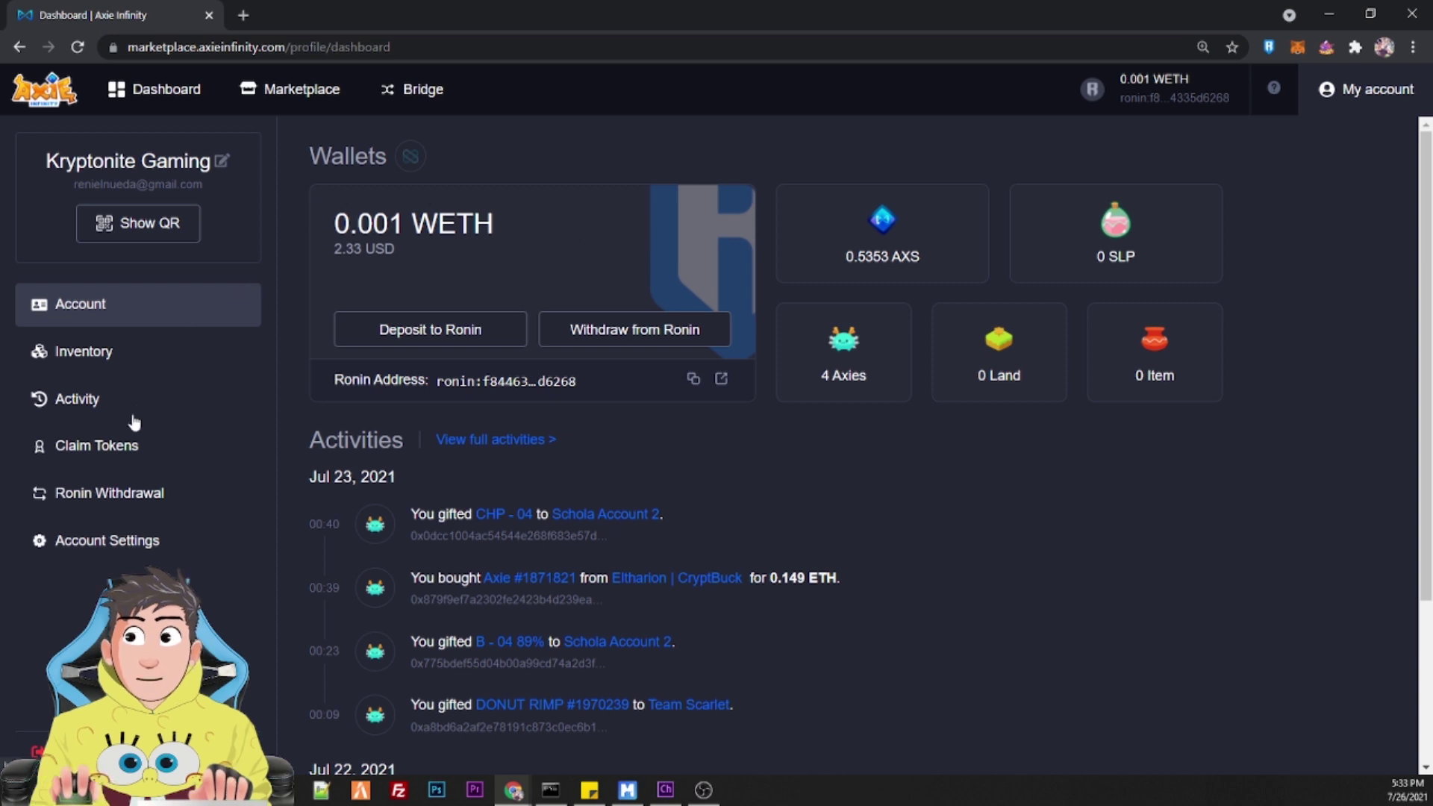
{"action": "left_click", "coordinate": [105, 446]}
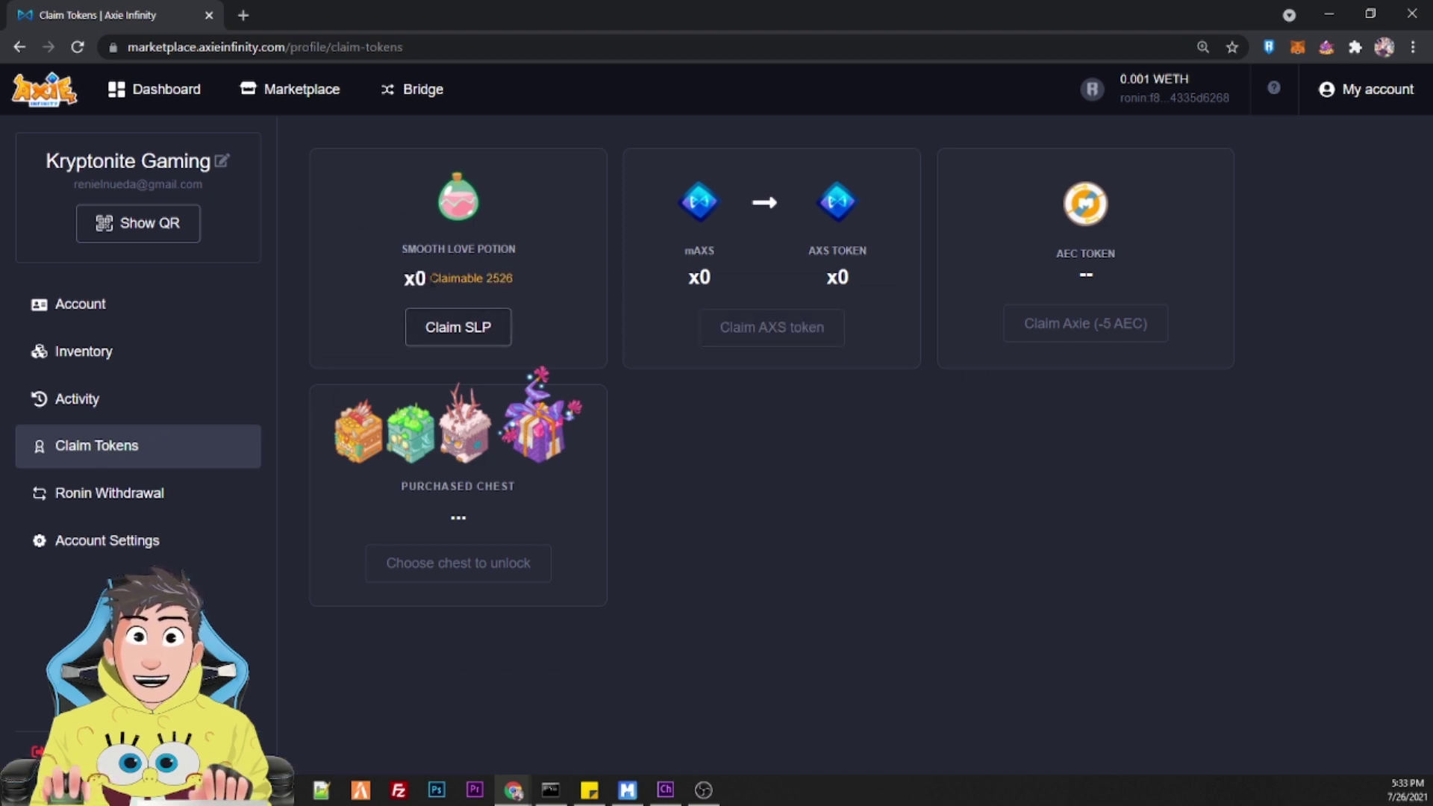
{"action": "left_click_drag", "start_coordinate": [431, 278], "coordinate": [515, 297]}
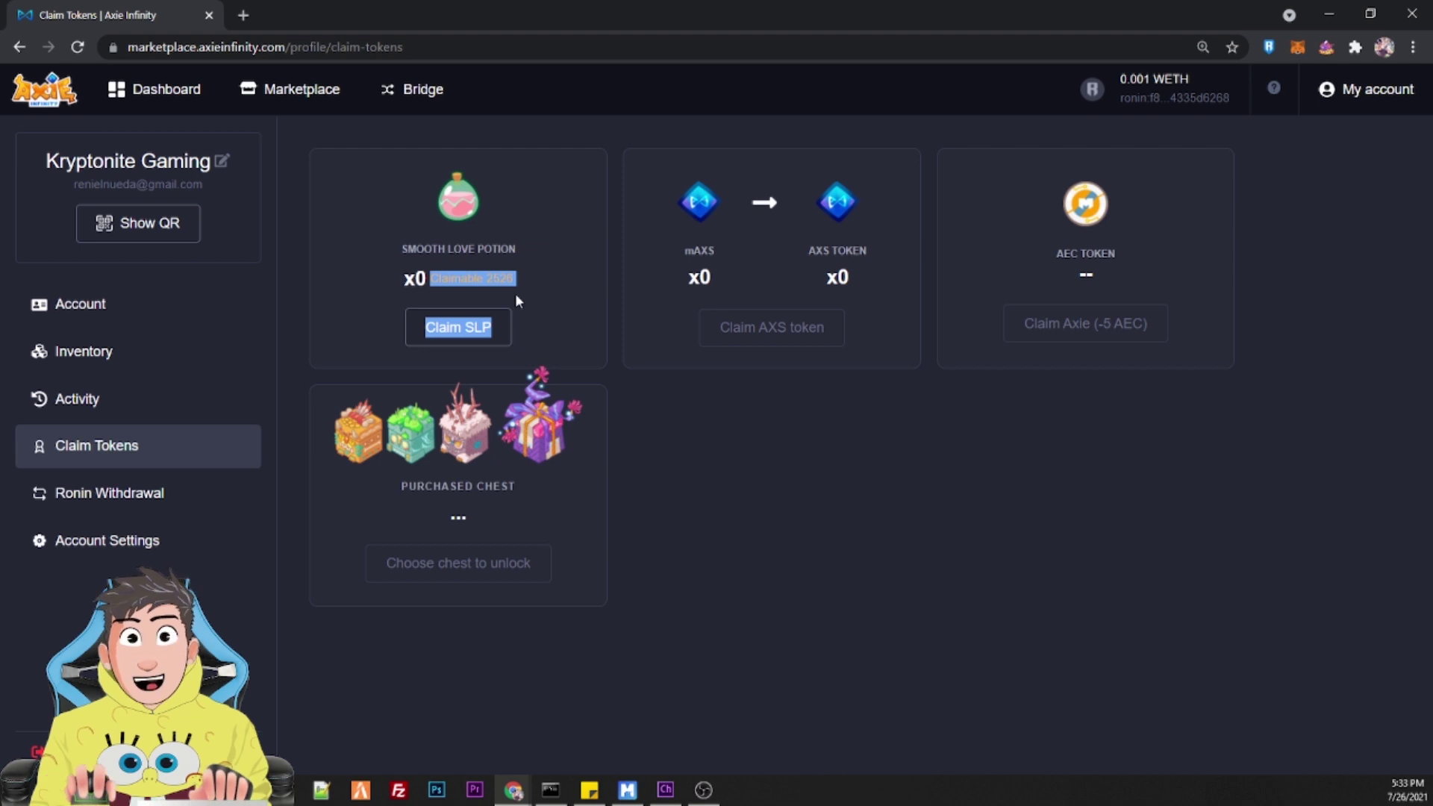
{"action": "left_click", "coordinate": [515, 292]}
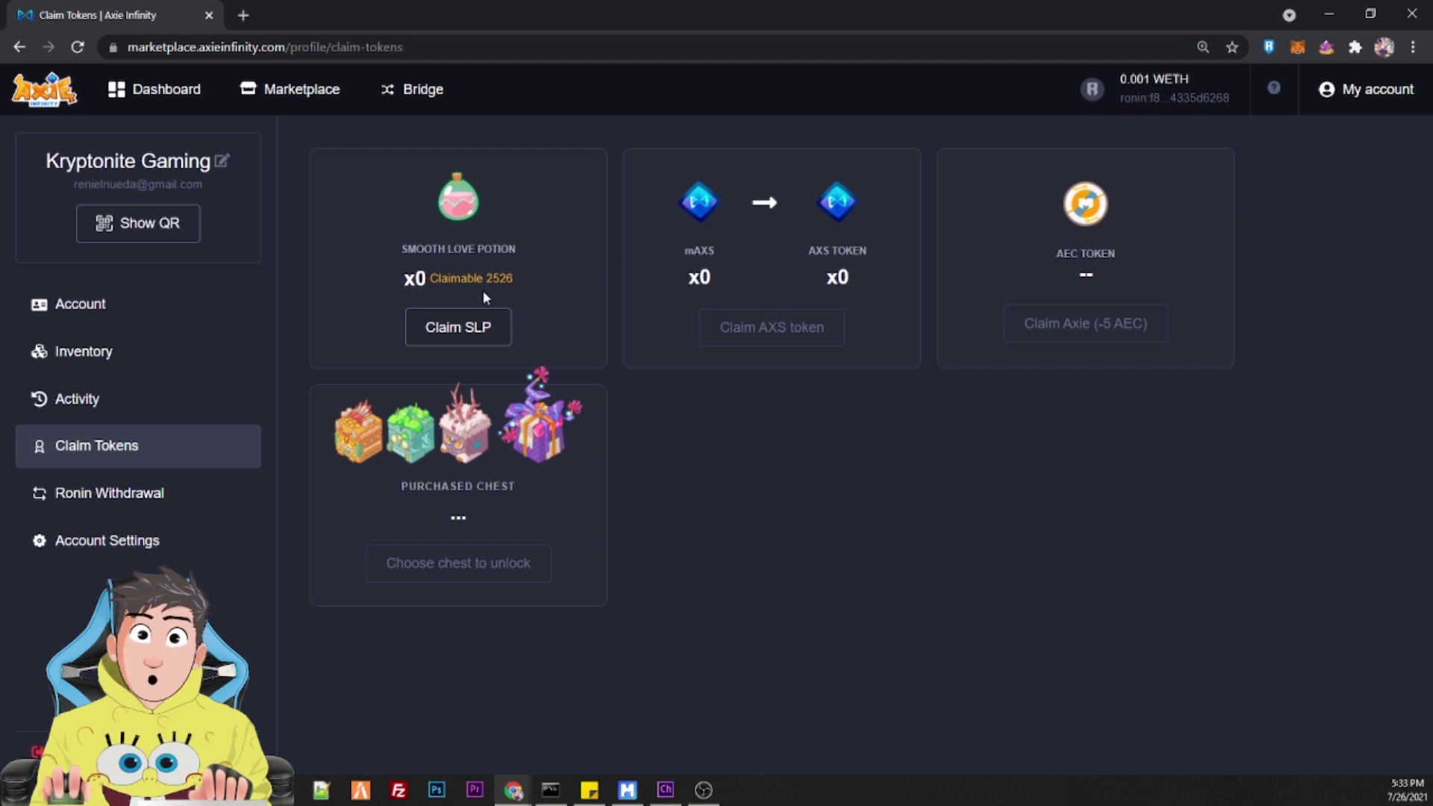
Step: Claim the available SLP and approve the contract interaction in the Ronin wallet
{"action": "left_click", "coordinate": [465, 329]}
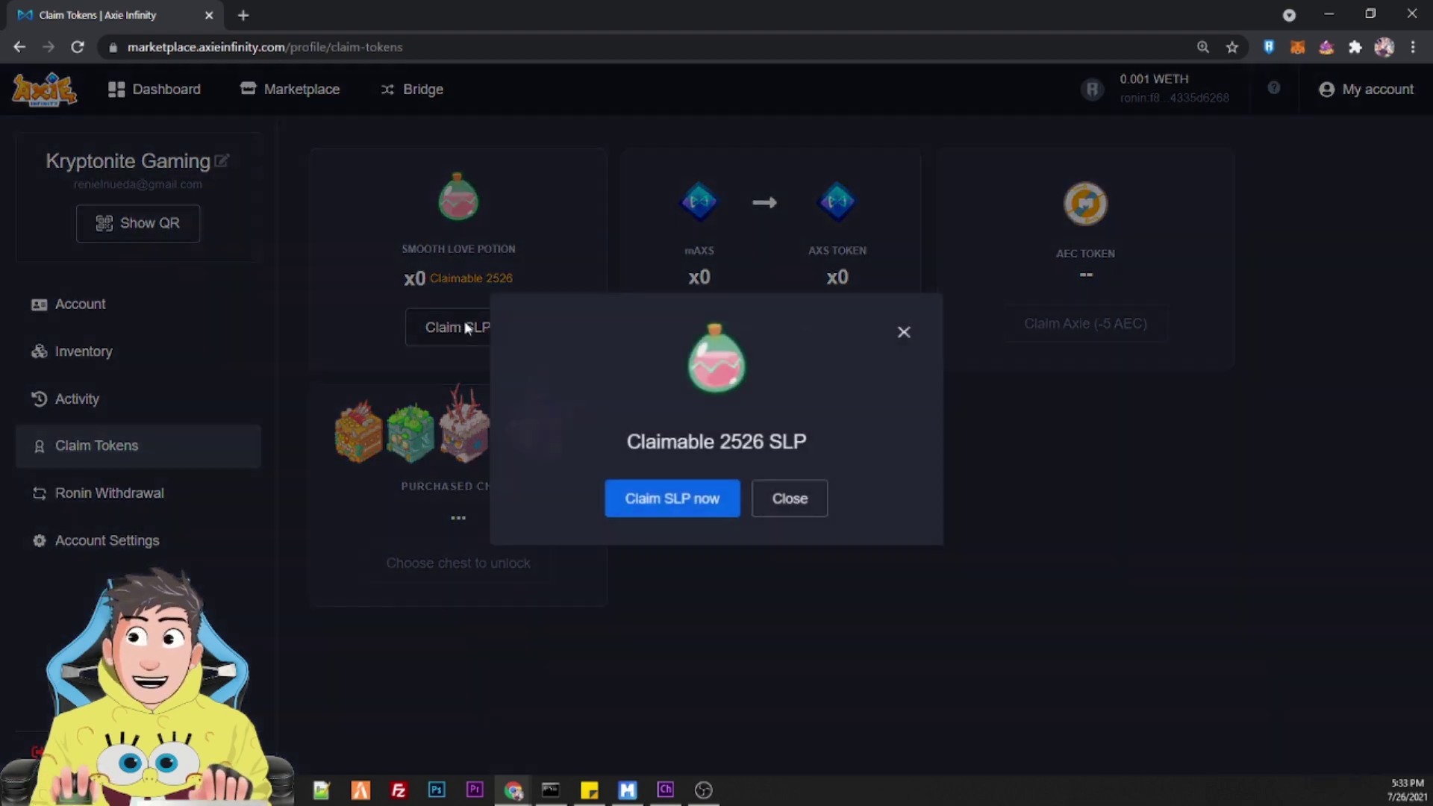
{"action": "left_click", "coordinate": [630, 507]}
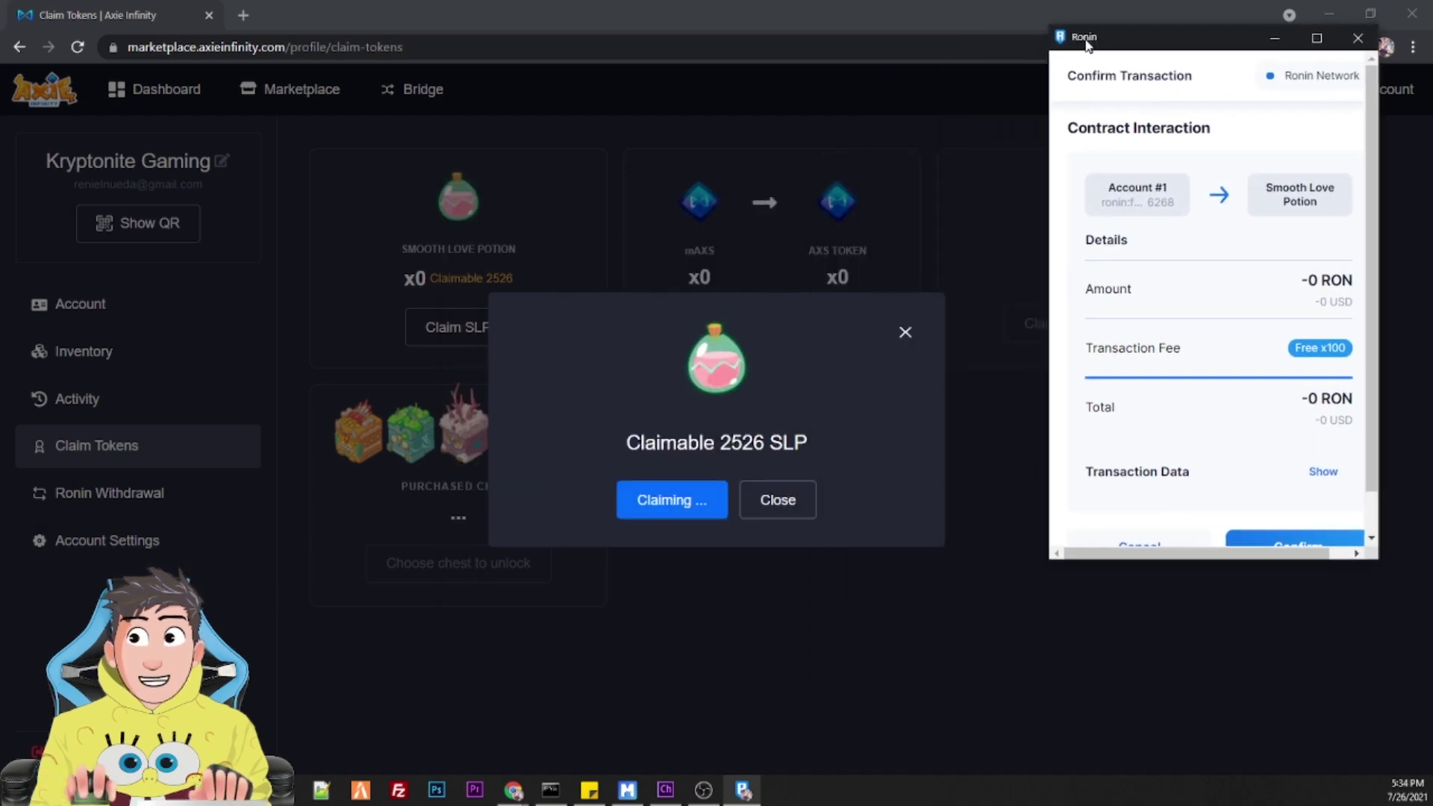
{"action": "left_click_drag", "start_coordinate": [1087, 45], "coordinate": [1089, 43]}
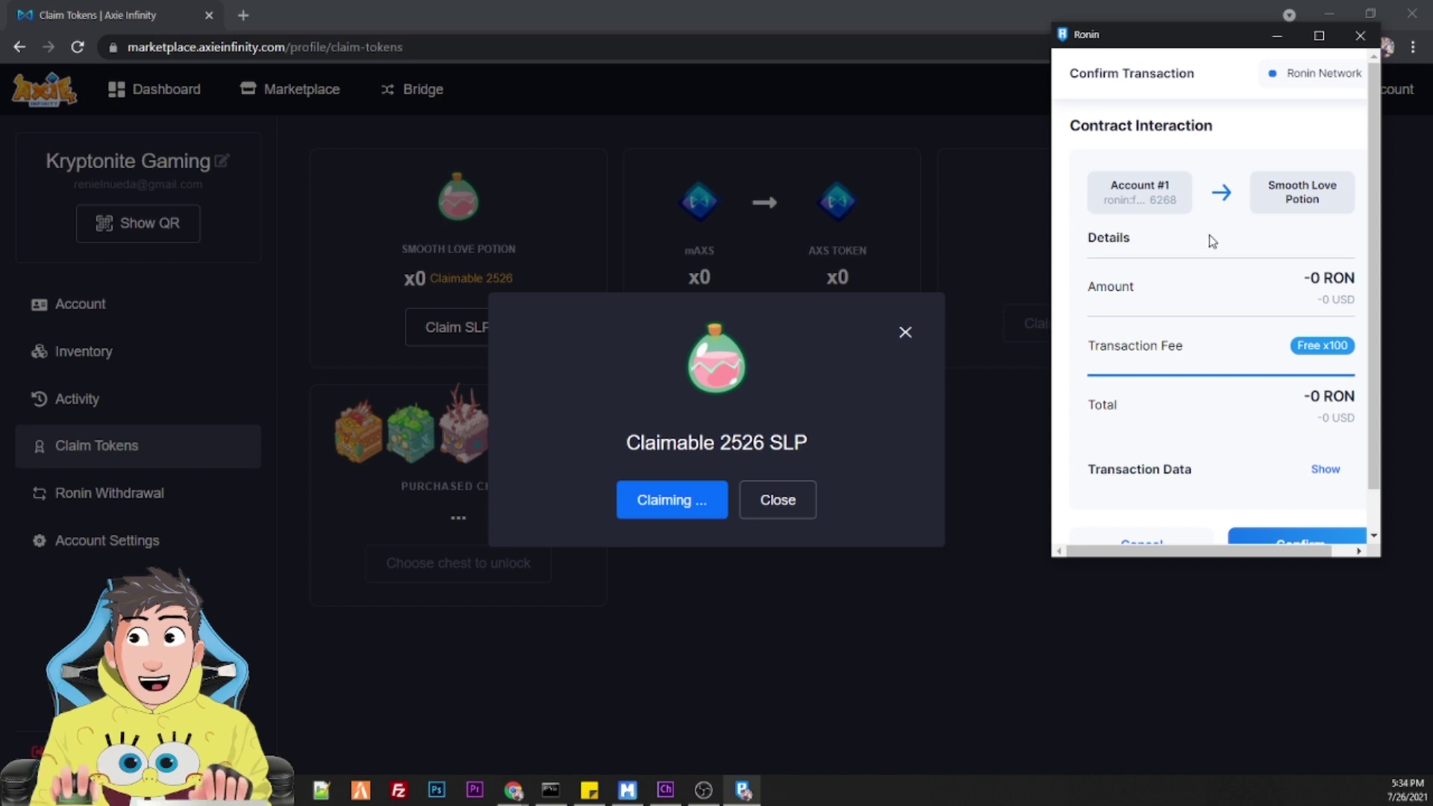
{"action": "scroll", "coordinate": [1246, 249], "scroll_direction": "down", "scroll_amount": 1}
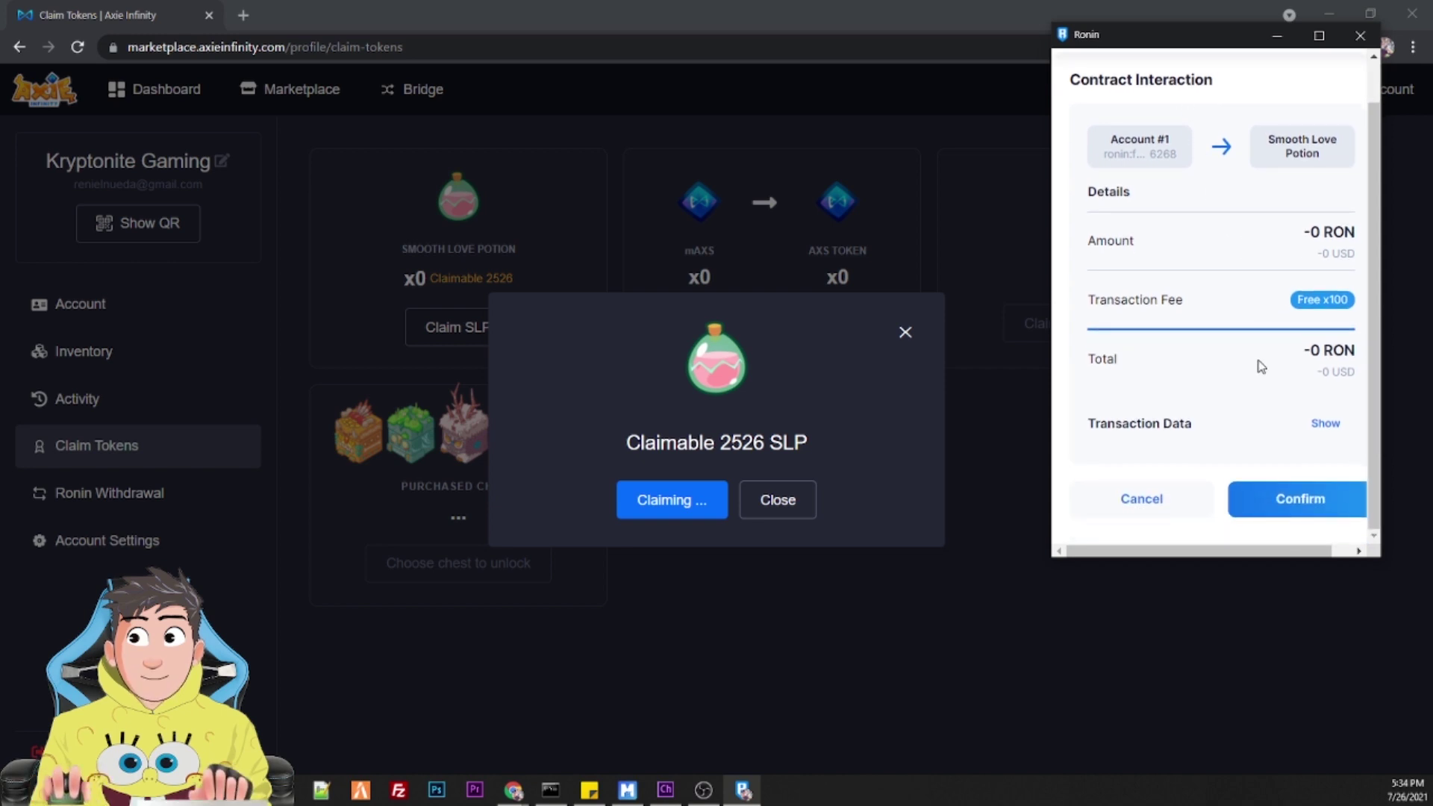
{"action": "left_click", "coordinate": [1289, 511]}
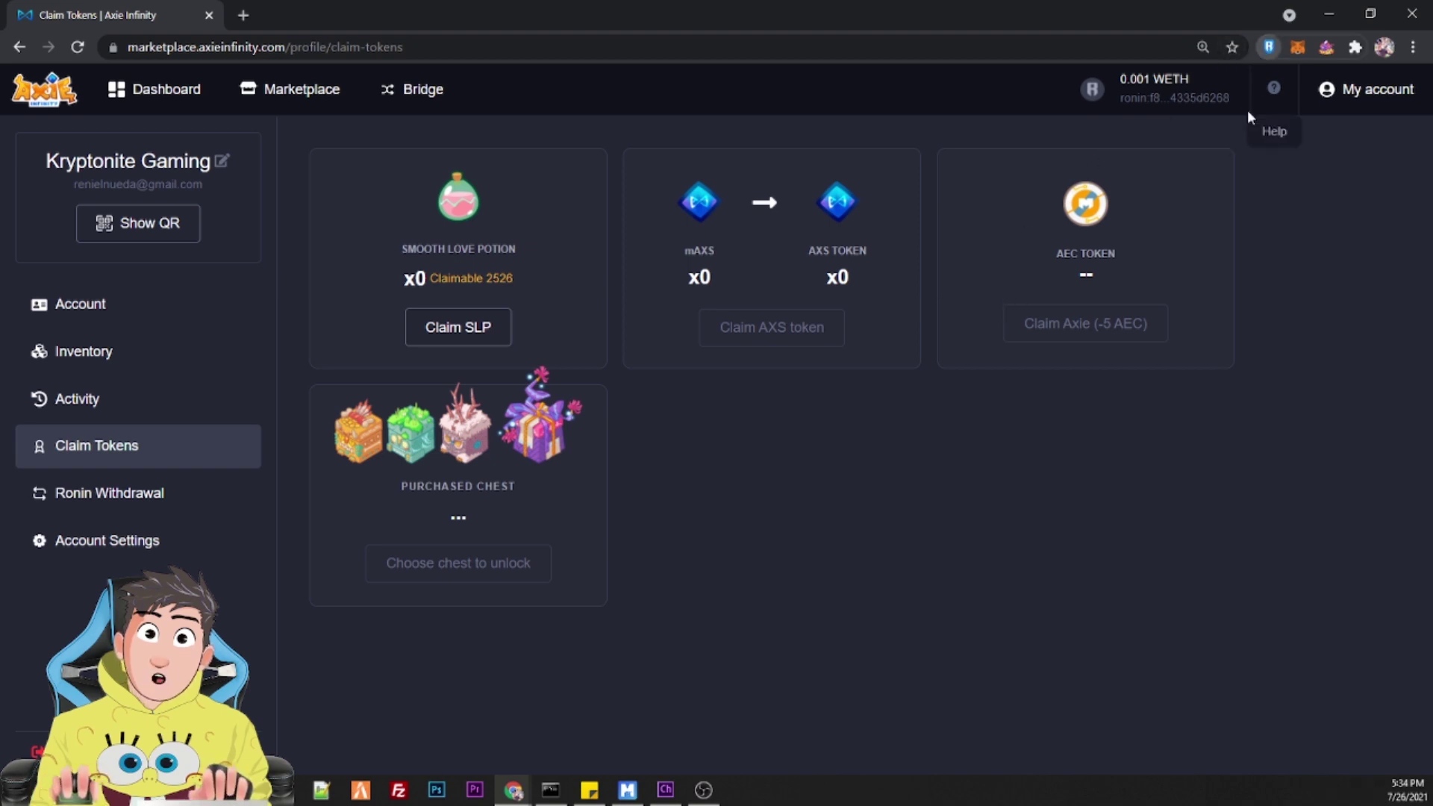
Step: Check the Ronin wallet's assets for the claimed SLP, including the Smooth Love Potion token details
{"action": "scroll", "coordinate": [1142, 426], "scroll_direction": "down", "scroll_amount": 4}
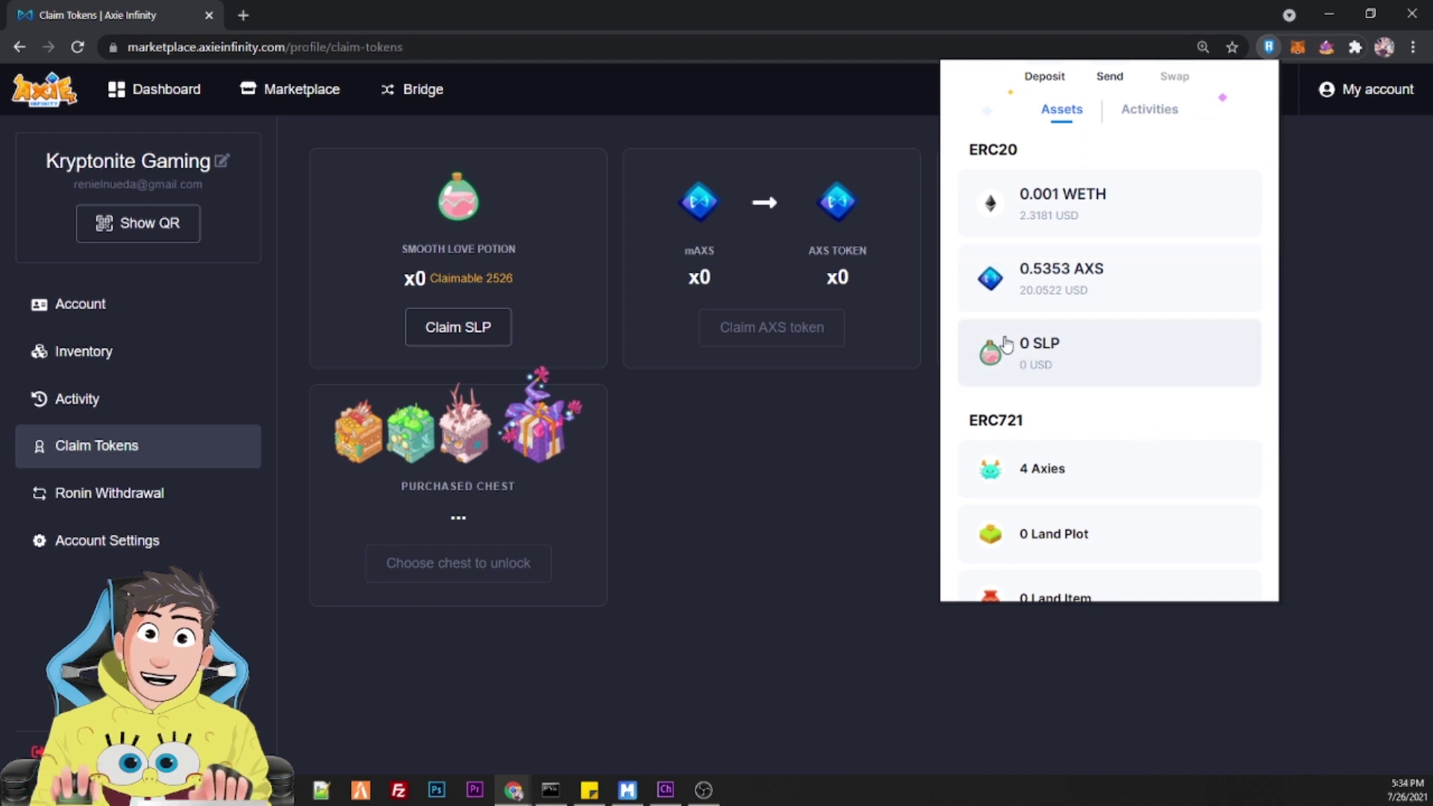
{"action": "scroll", "coordinate": [1227, 247], "scroll_direction": "up", "scroll_amount": 4}
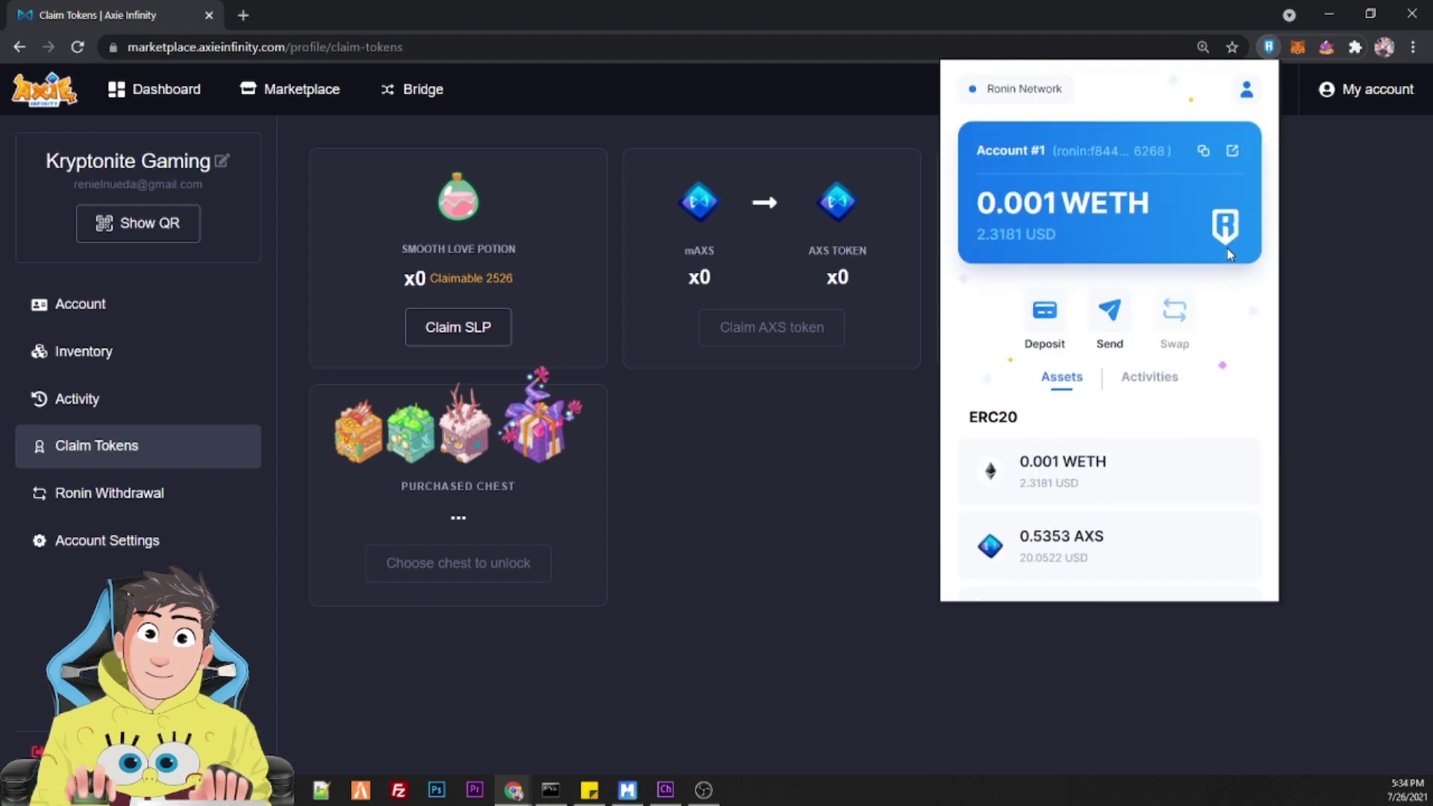
{"action": "left_click", "coordinate": [1270, 47]}
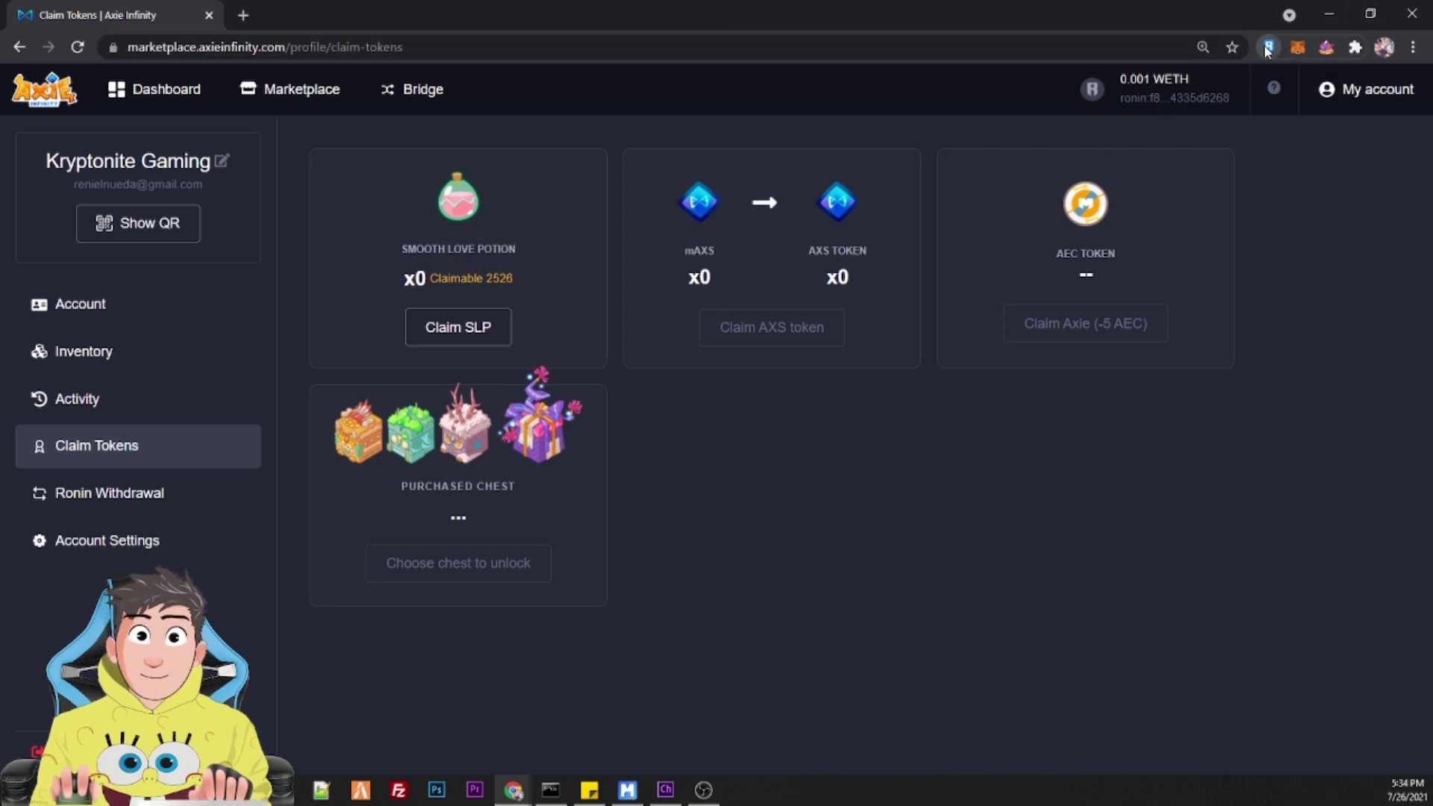
{"action": "left_click", "coordinate": [1269, 46]}
{"action": "scroll", "coordinate": [1213, 377], "scroll_direction": "down", "scroll_amount": 3}
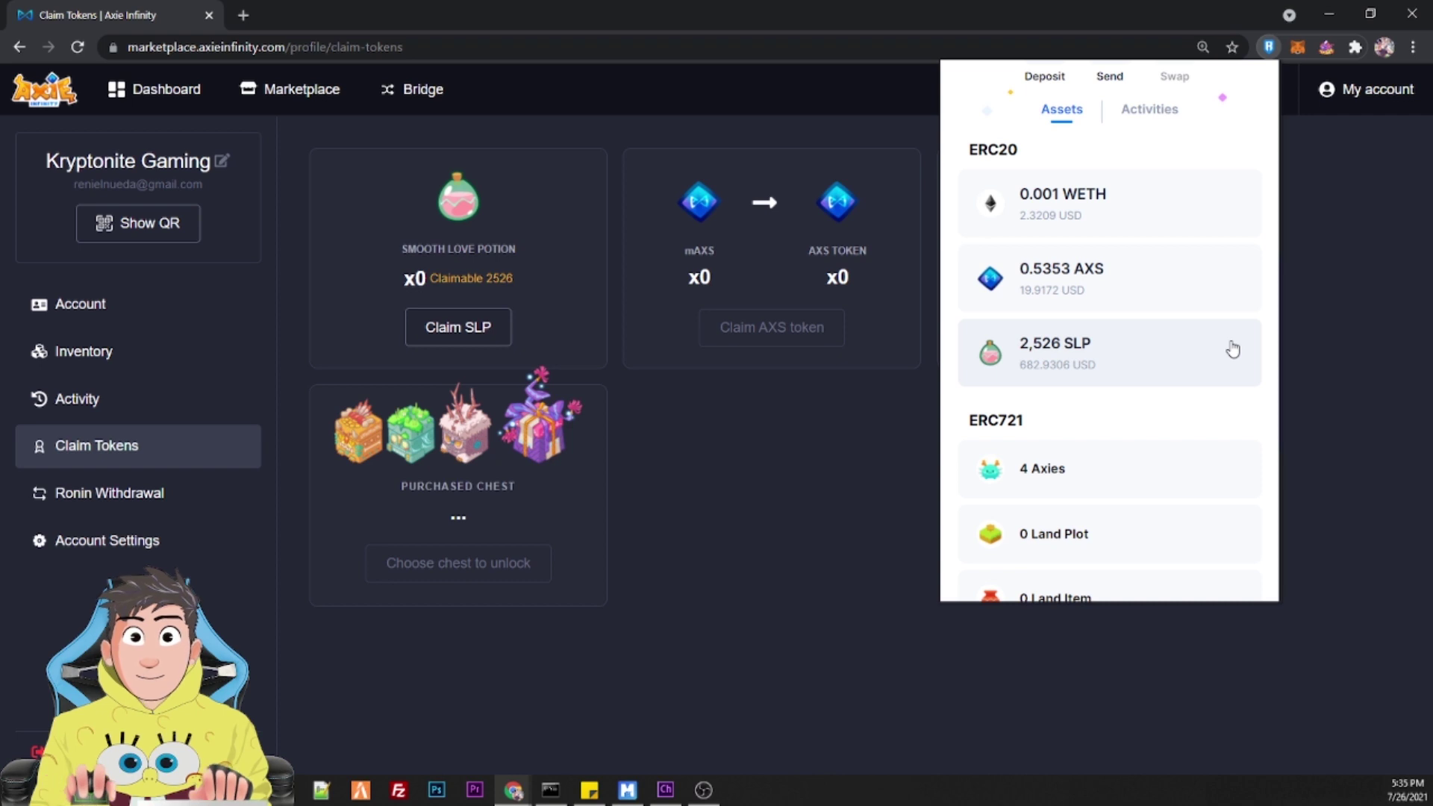
{"action": "left_click", "coordinate": [1202, 351]}
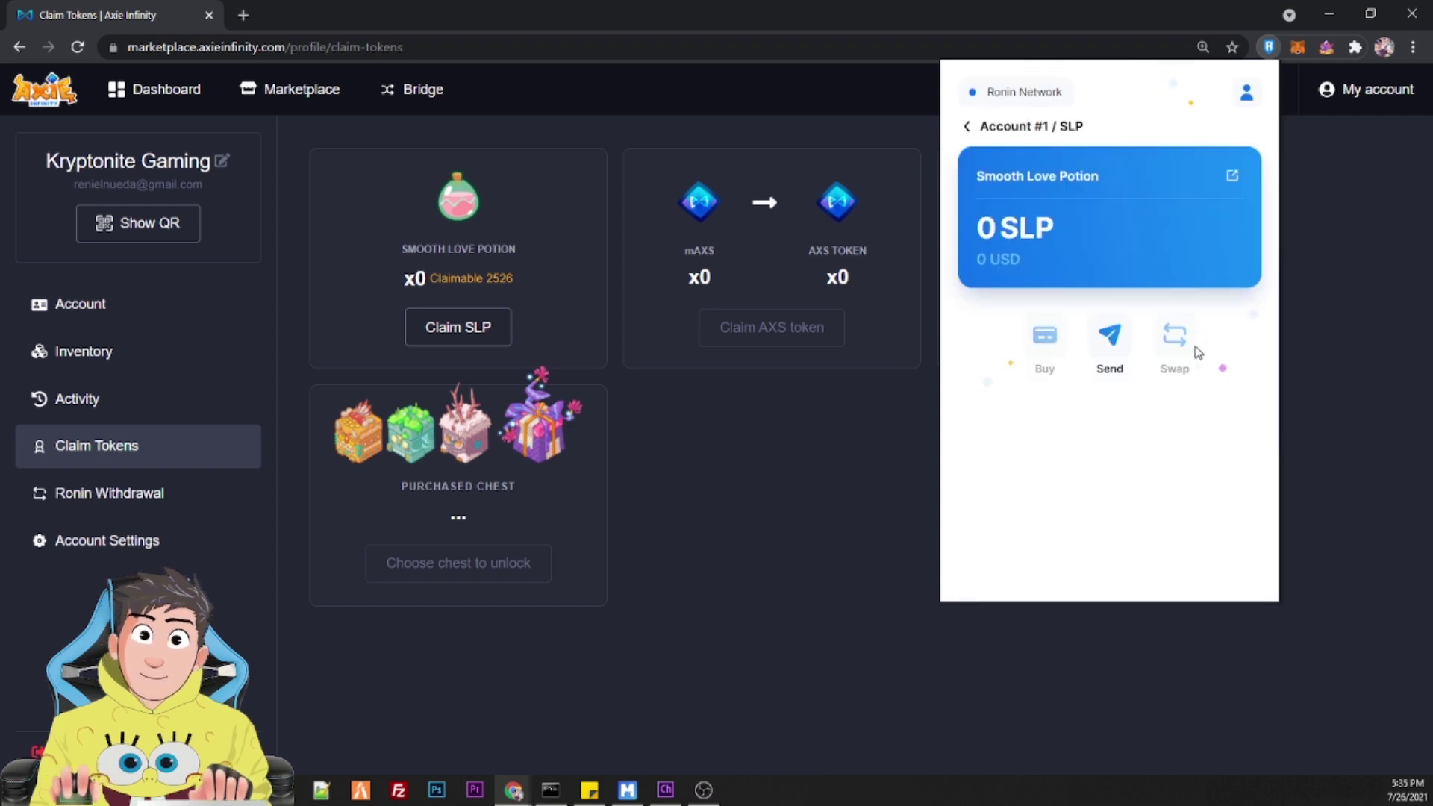
{"action": "left_click", "coordinate": [1335, 243]}
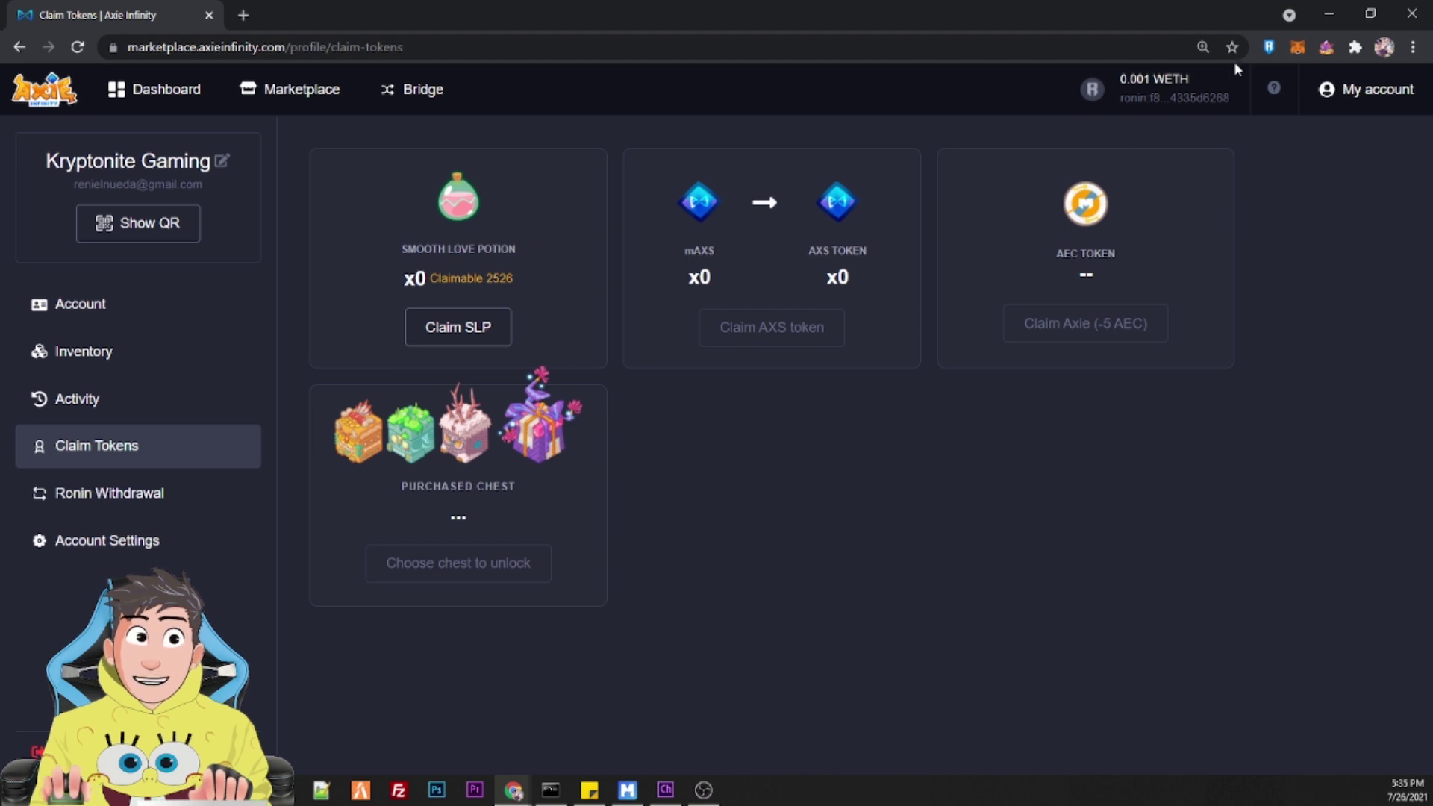
{"action": "left_click", "coordinate": [1269, 47]}
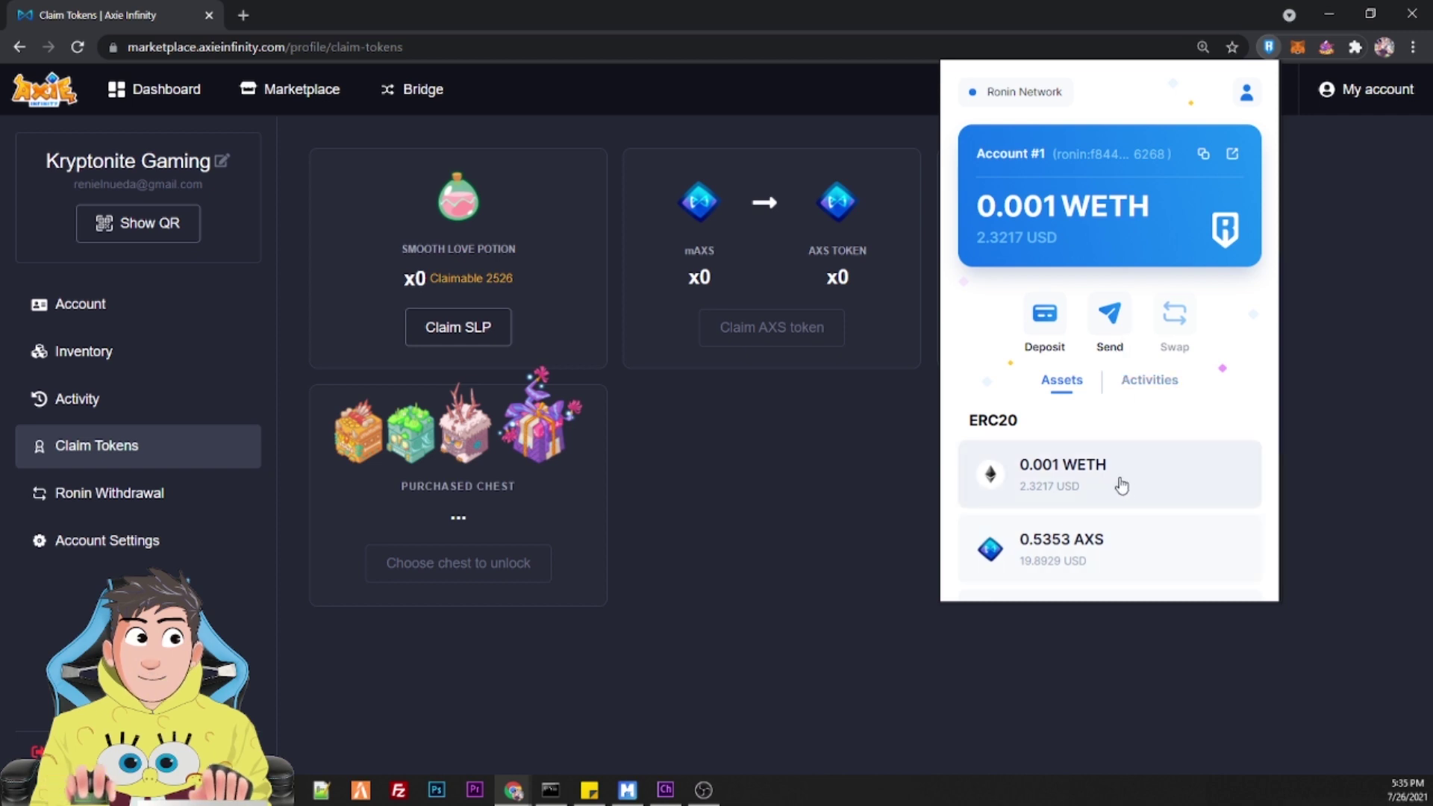
{"action": "scroll", "coordinate": [1110, 482], "scroll_direction": "down", "scroll_amount": 3}
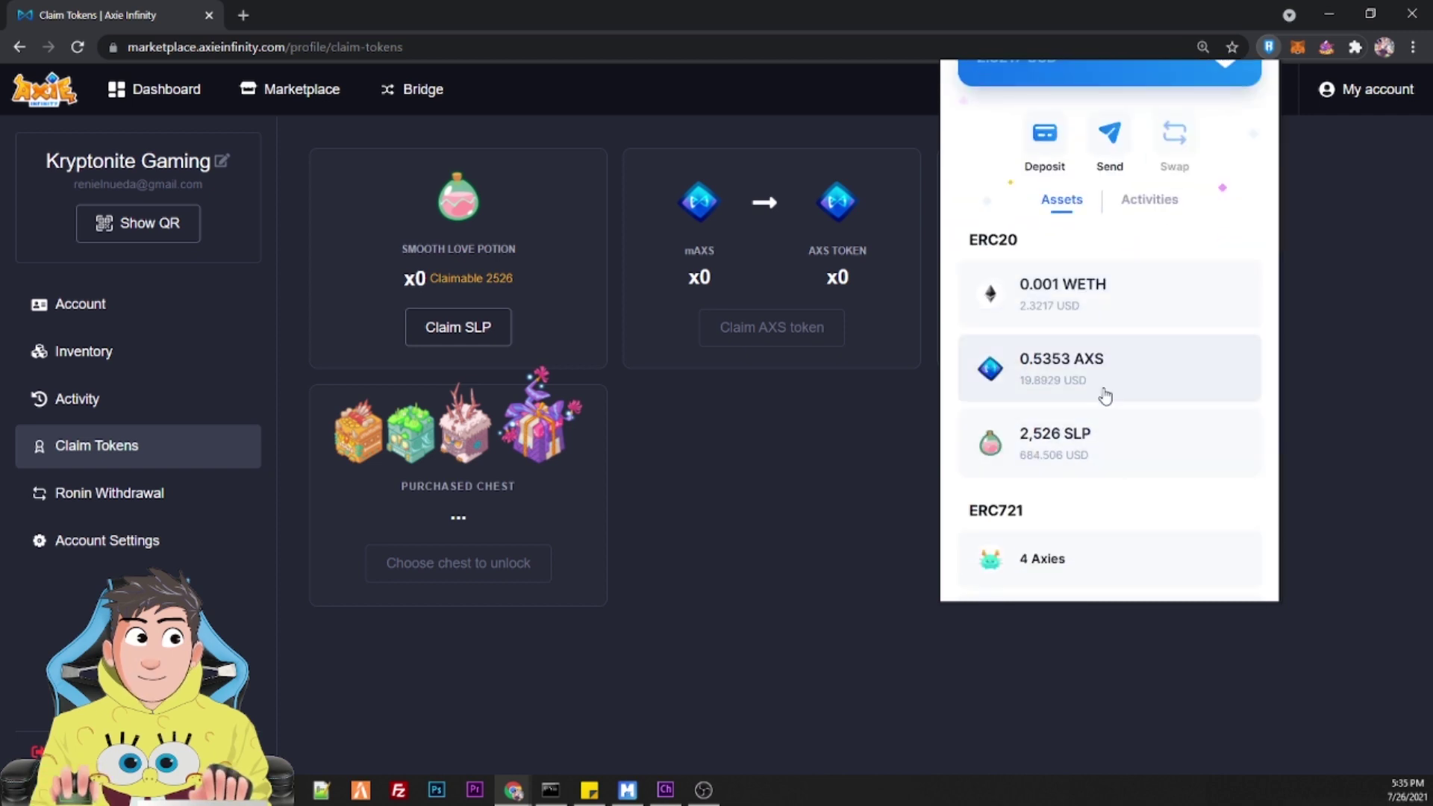
{"action": "scroll", "coordinate": [1067, 313], "scroll_direction": "up", "scroll_amount": 3}
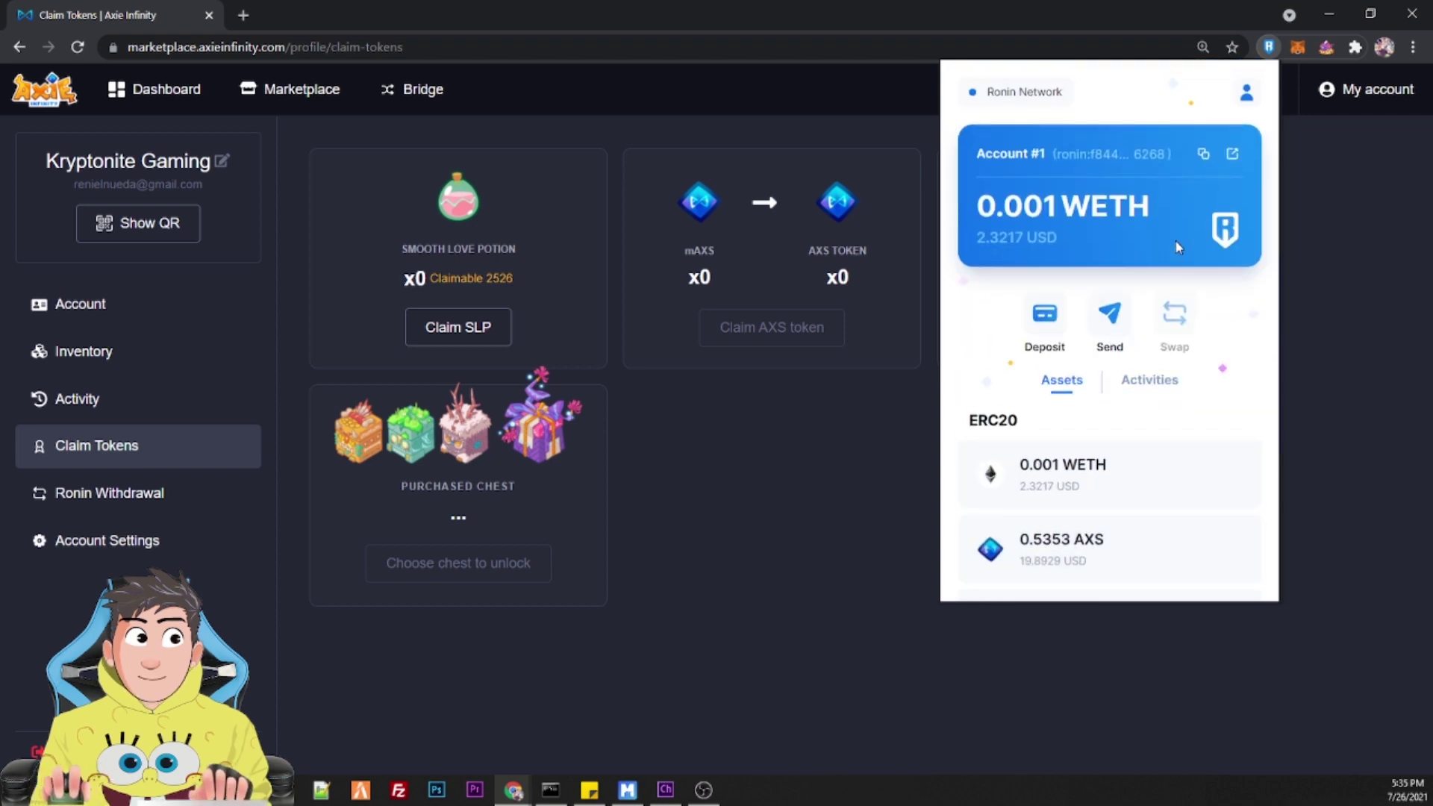
{"action": "left_click", "coordinate": [724, 532]}
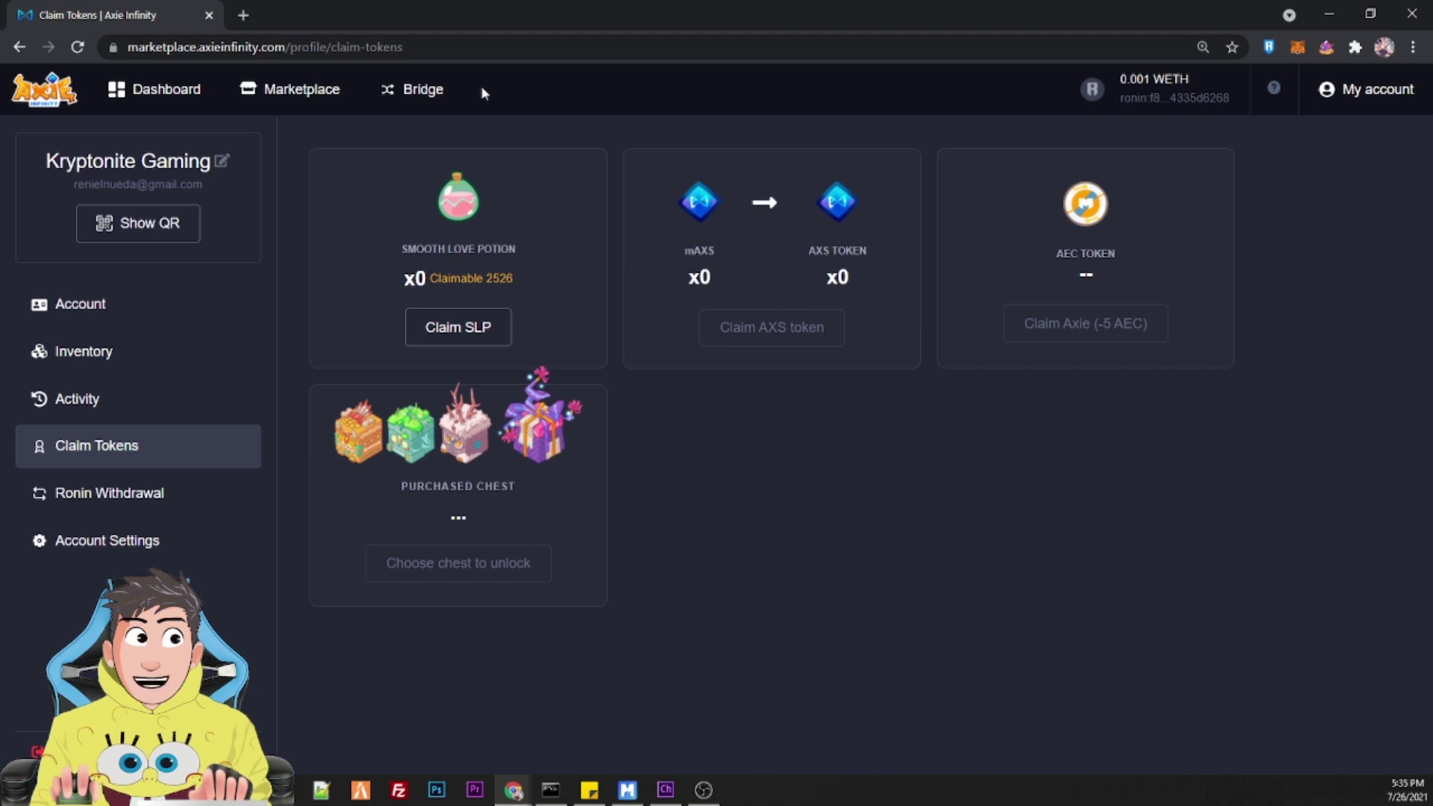
Step: Go to the Ronin Bridge withdrawal form and review the pending withdrawals
{"action": "left_click", "coordinate": [437, 91]}
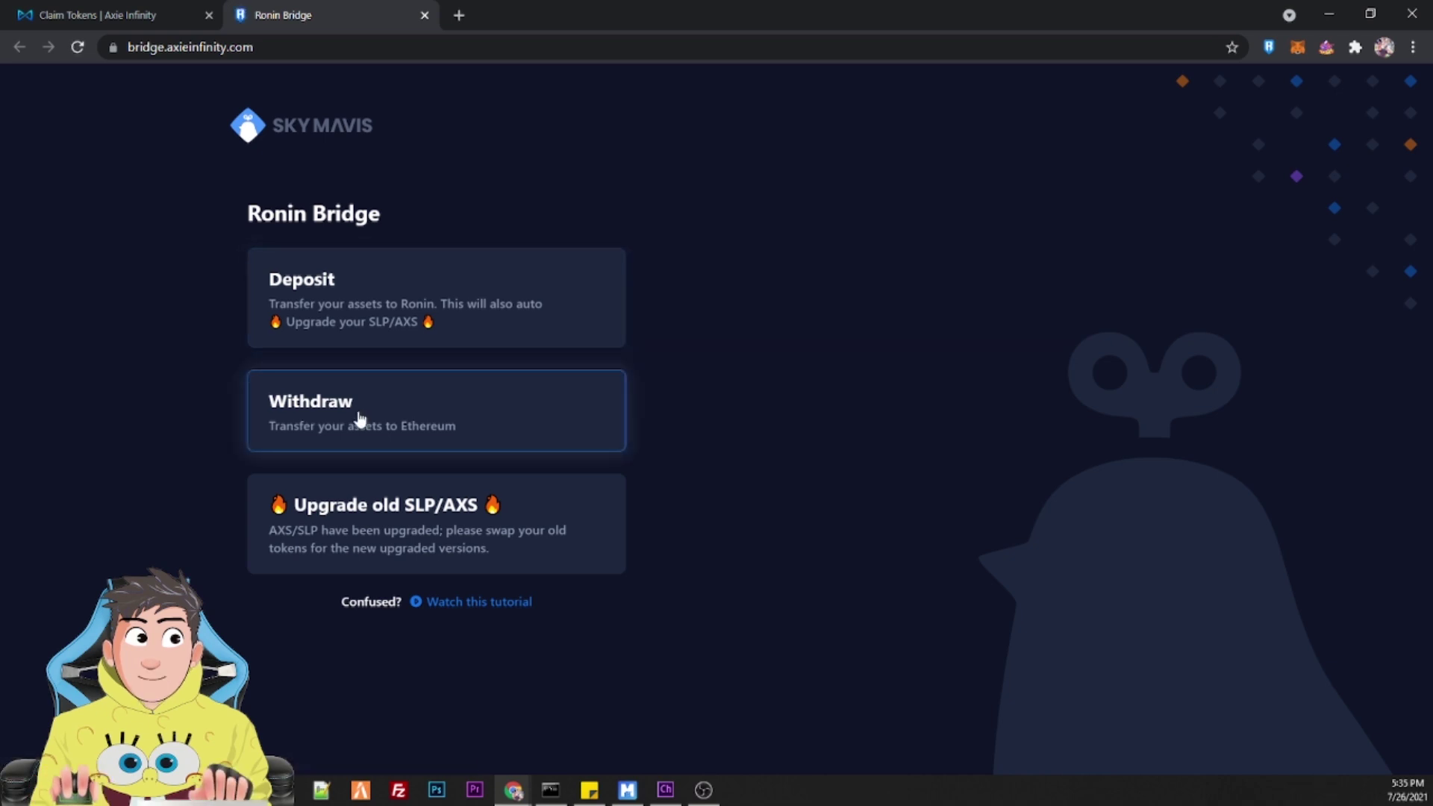
{"action": "left_click", "coordinate": [358, 418]}
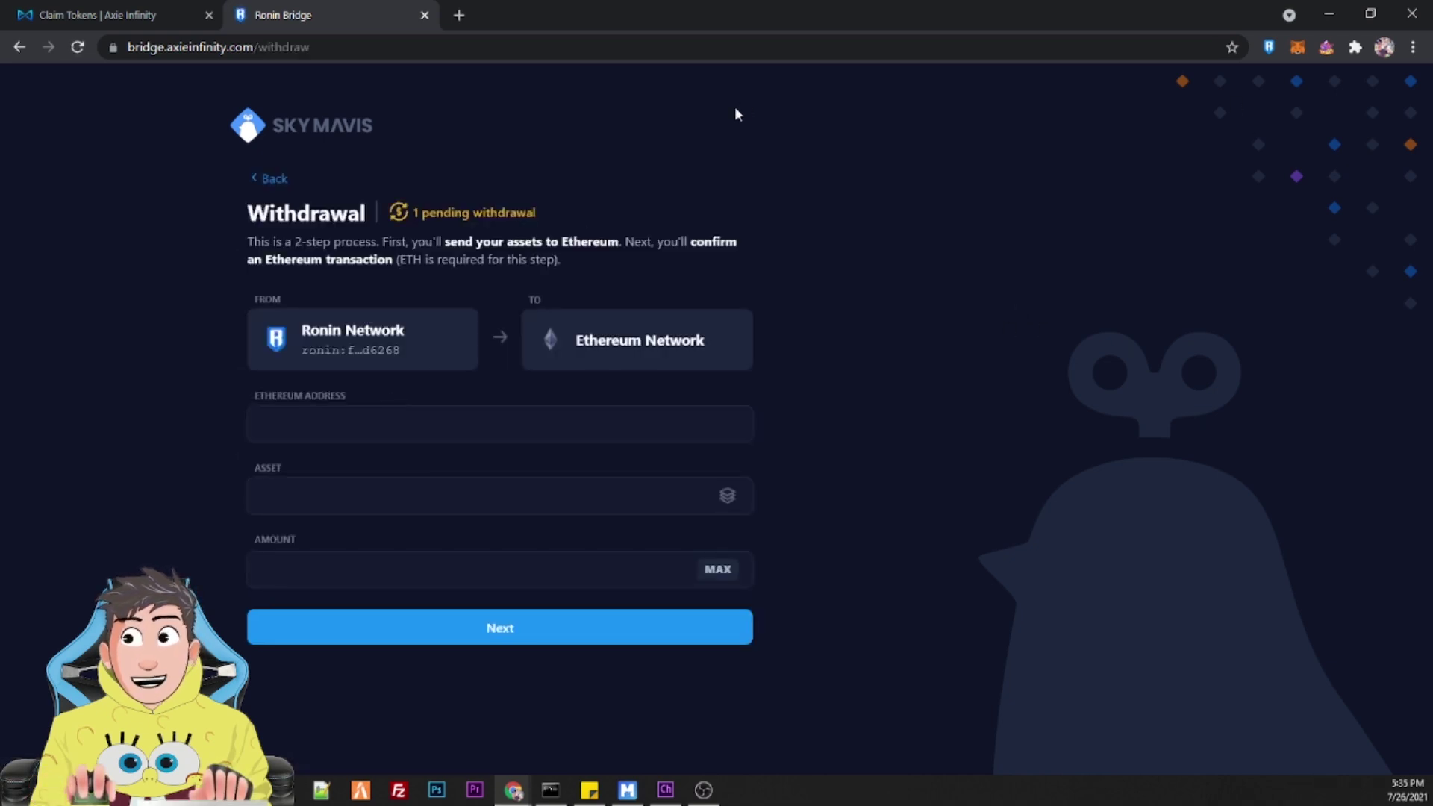
{"action": "left_click", "coordinate": [506, 213]}
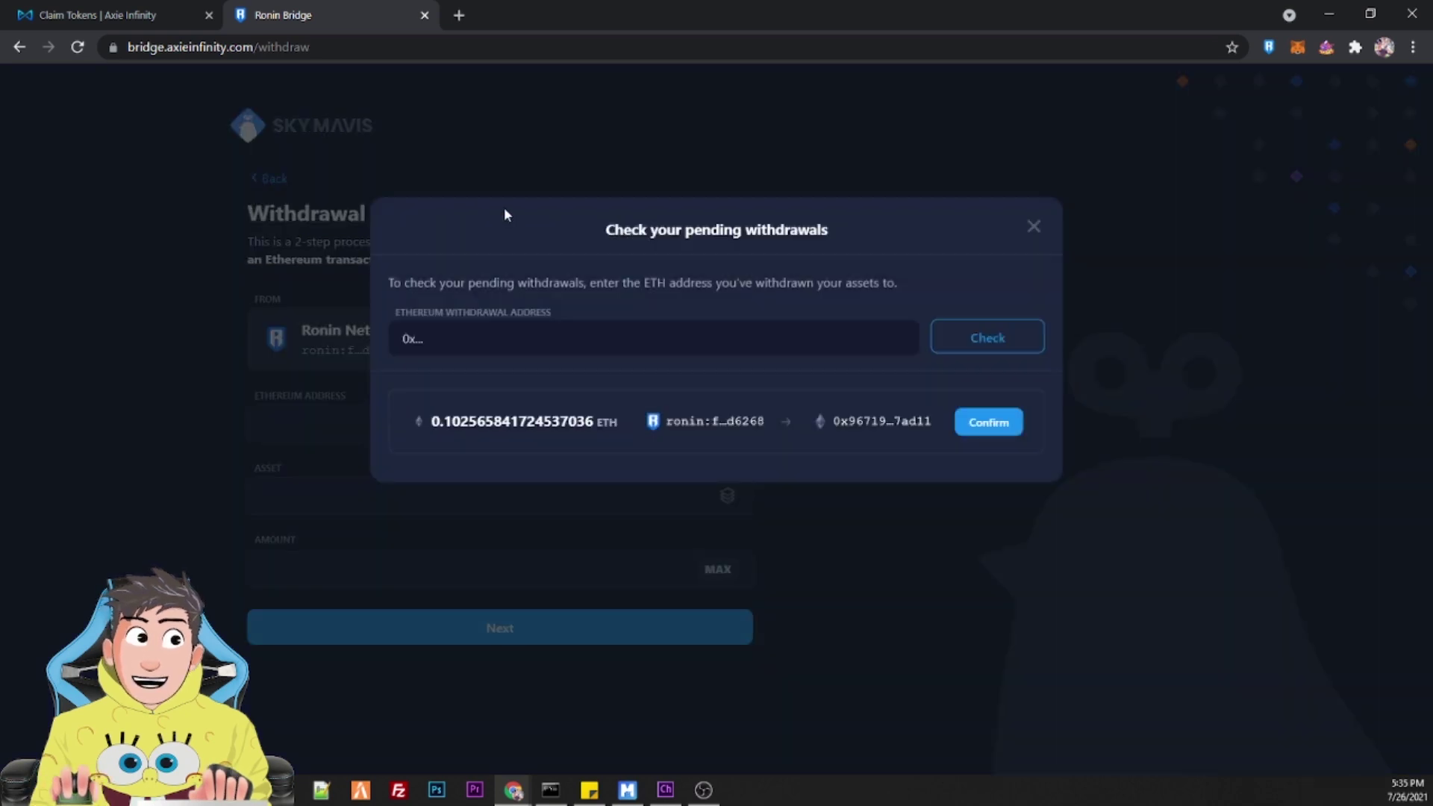
{"action": "left_click", "coordinate": [1030, 228]}
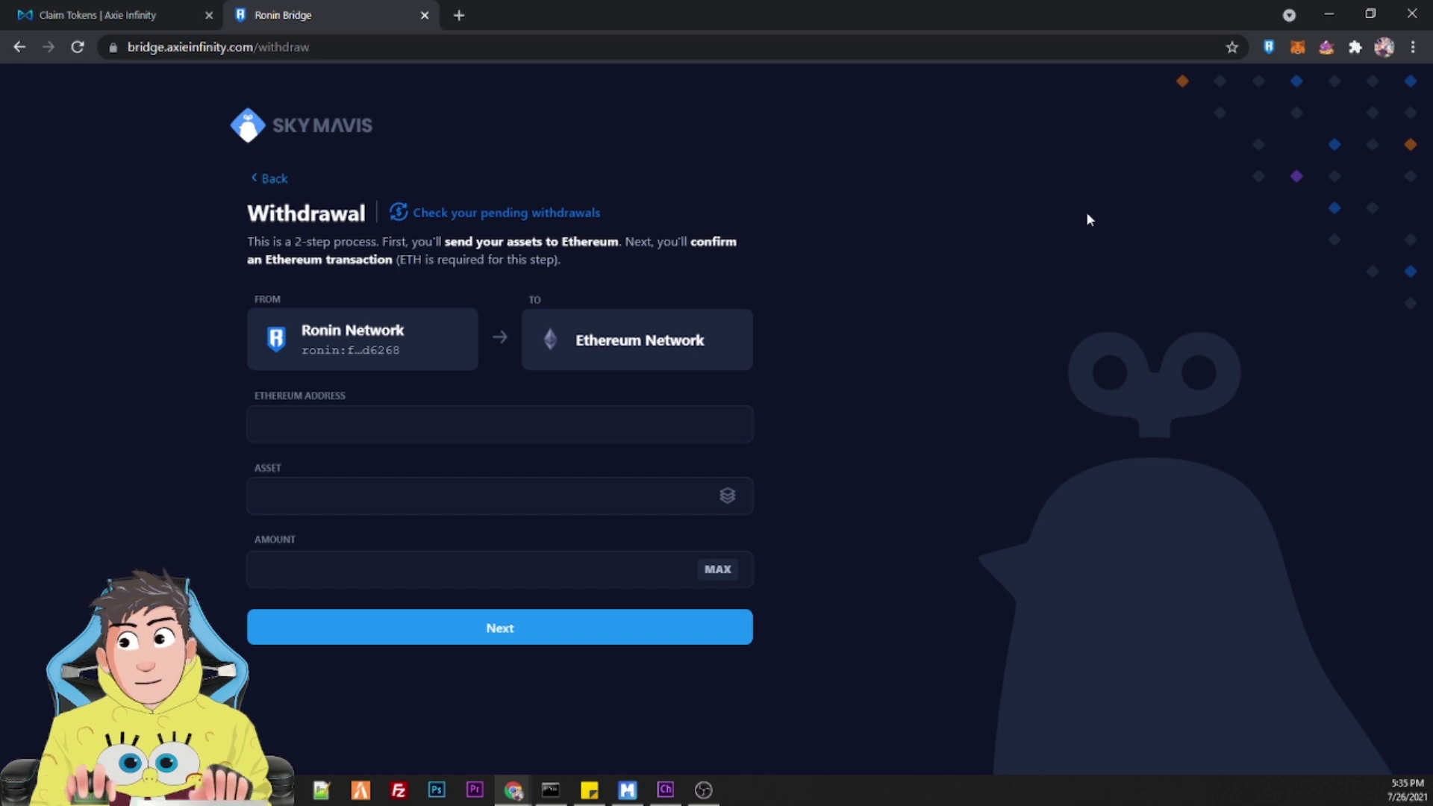
Step: Switch the MetaMask wallet's network to Ethereum Mainnet
{"action": "left_click", "coordinate": [1296, 48]}
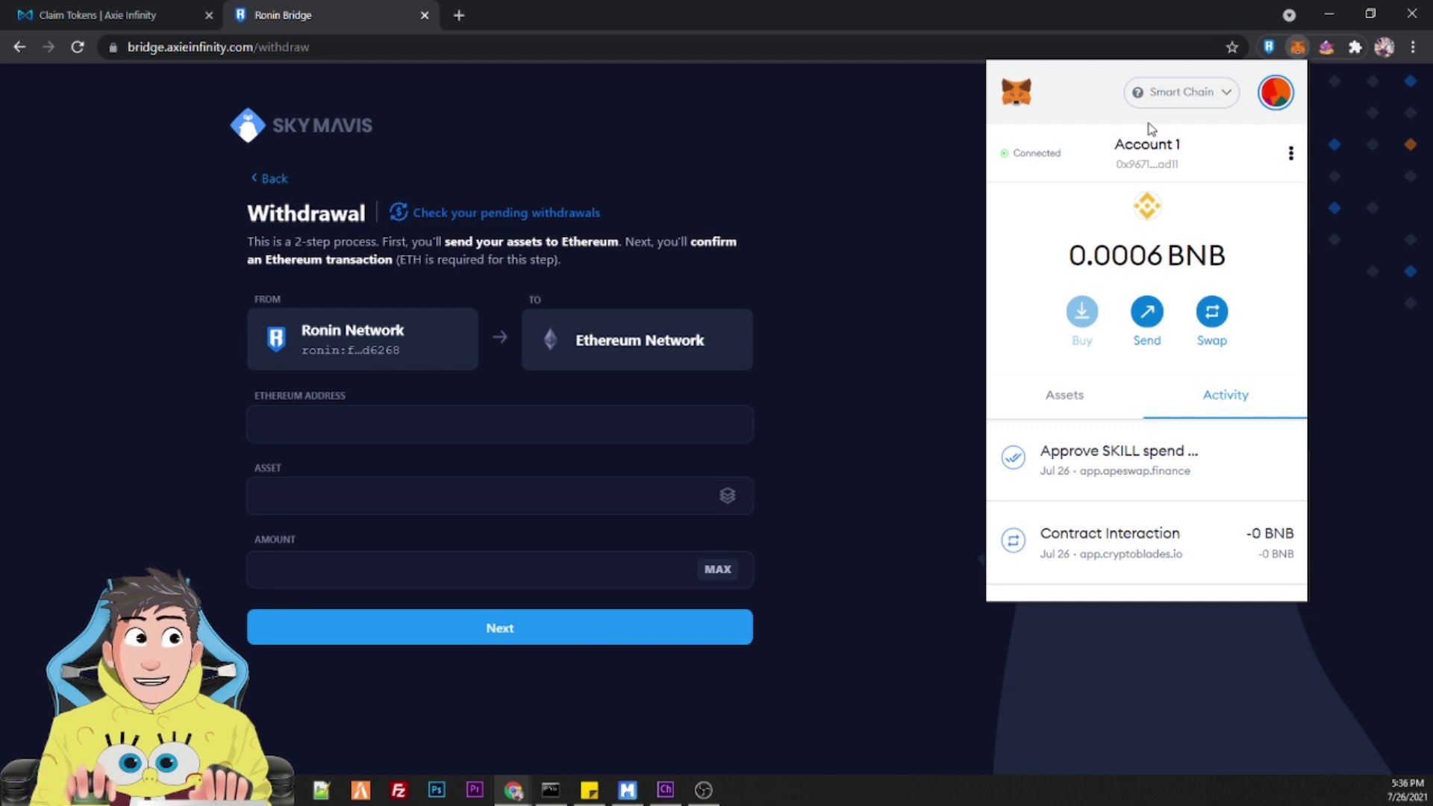
{"action": "left_click", "coordinate": [1159, 97]}
{"action": "left_click", "coordinate": [1135, 224]}
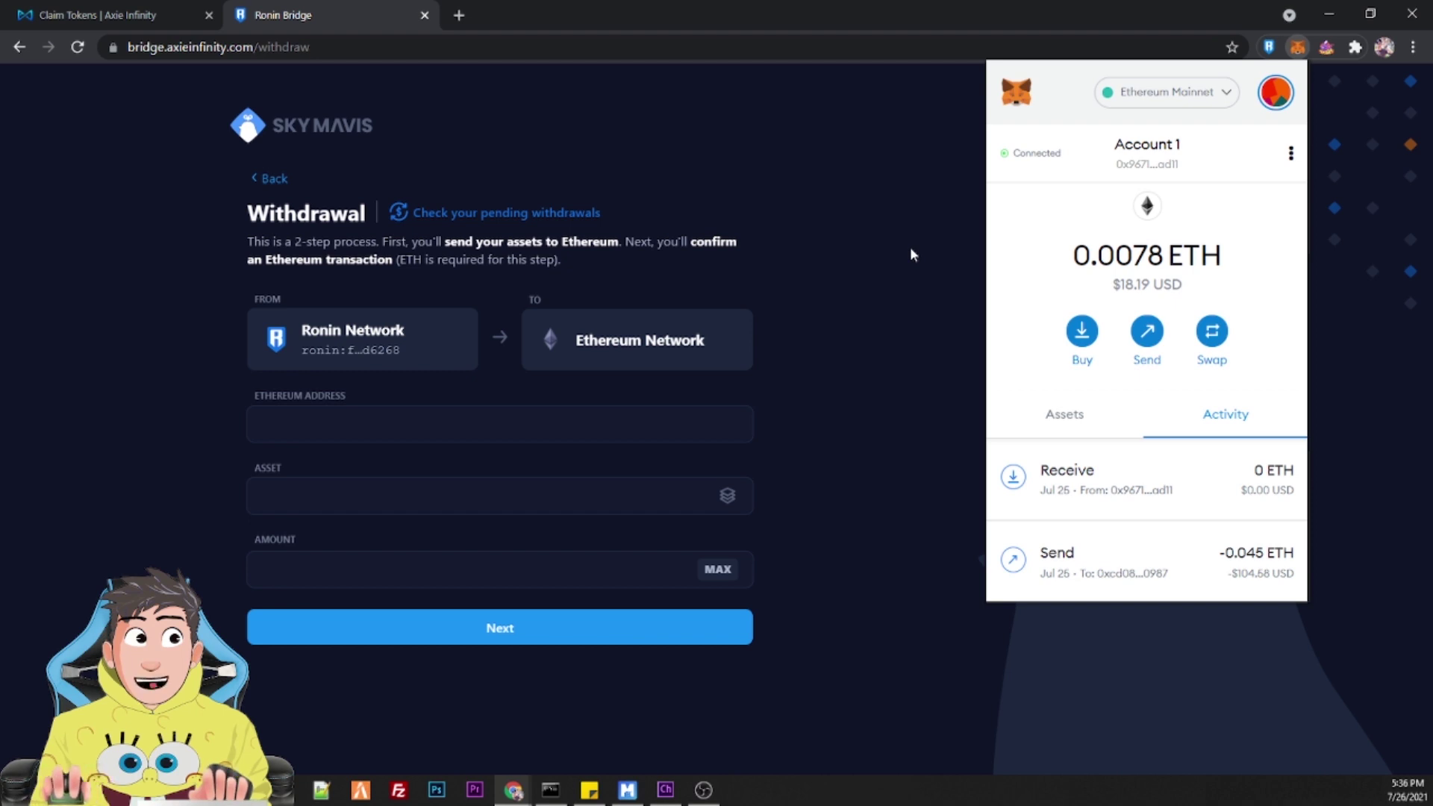
Step: Copy the MetaMask account address into the withdrawal's Ethereum address and compare its characters with the wallet
{"action": "left_click", "coordinate": [1151, 165]}
{"action": "left_click", "coordinate": [394, 422]}
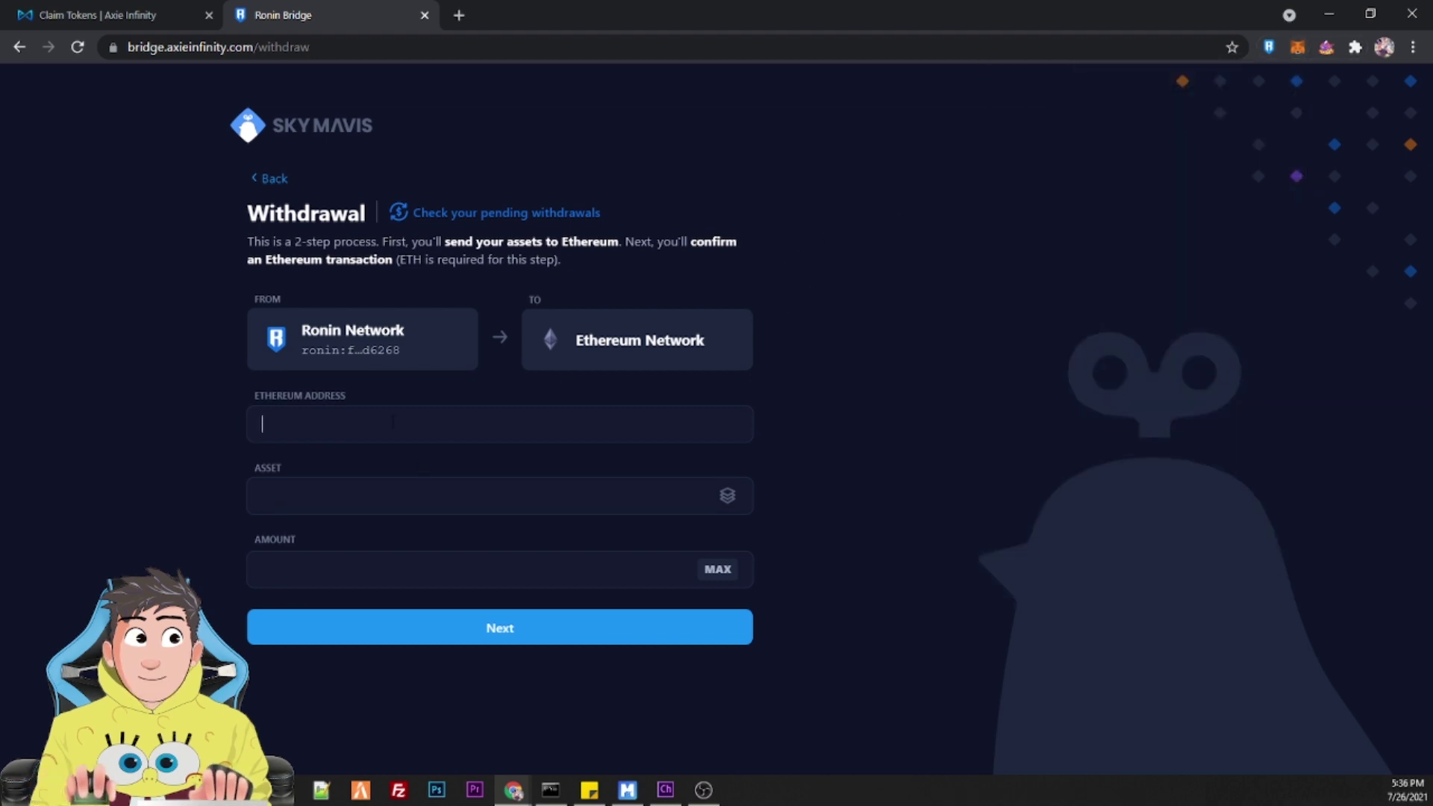
{"action": "right_click", "coordinate": [394, 424]}
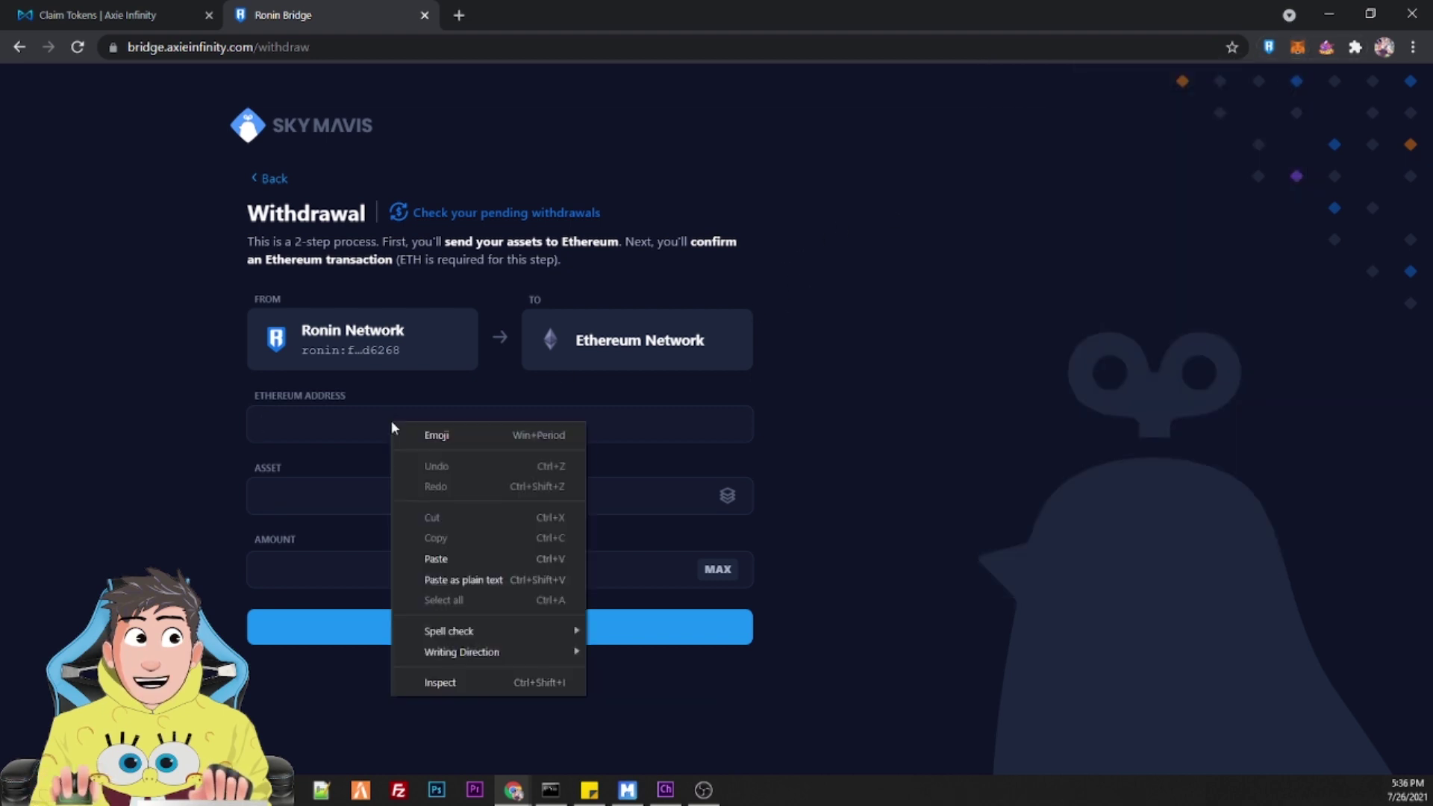
{"action": "left_click", "coordinate": [470, 559]}
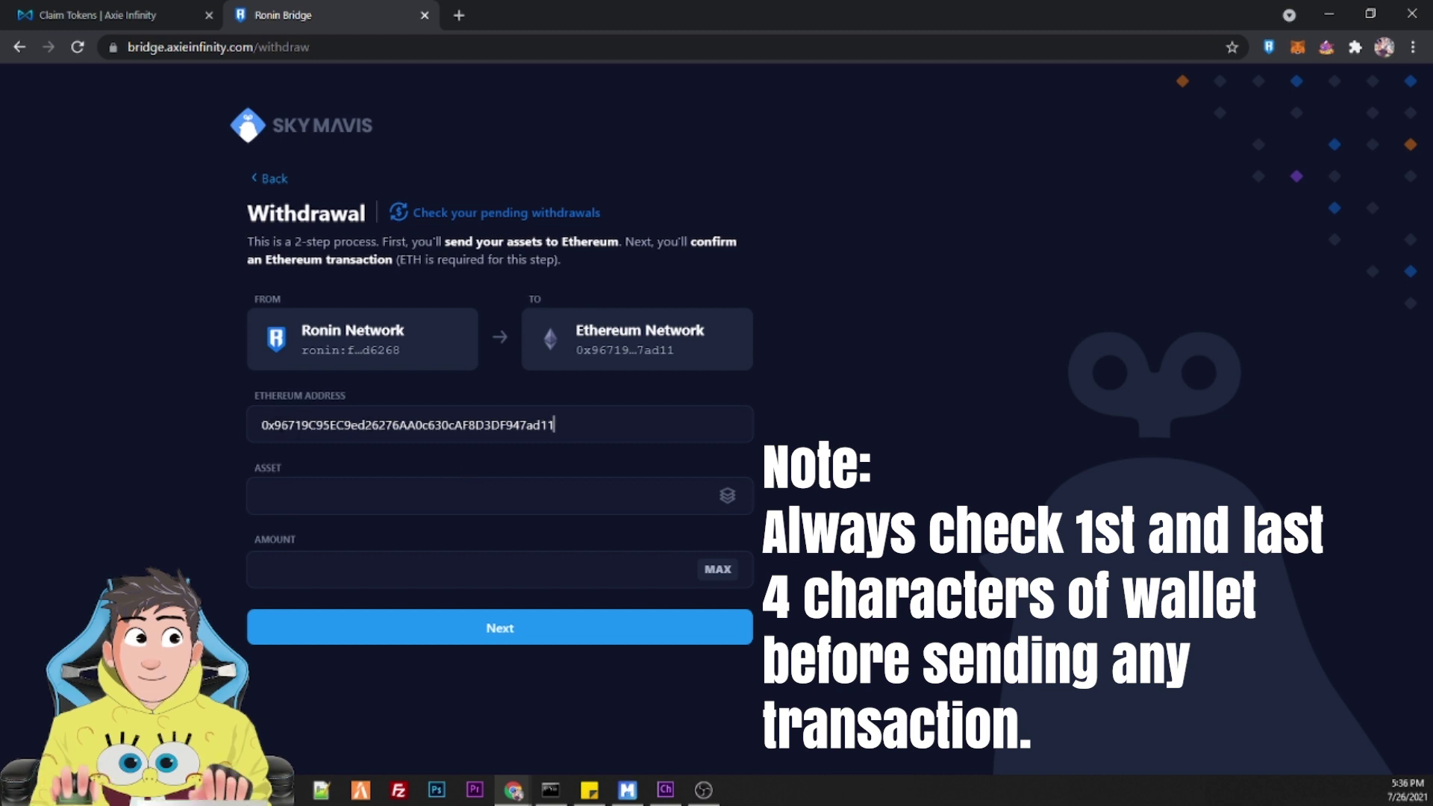
{"action": "left_click_drag", "start_coordinate": [274, 425], "coordinate": [301, 425]}
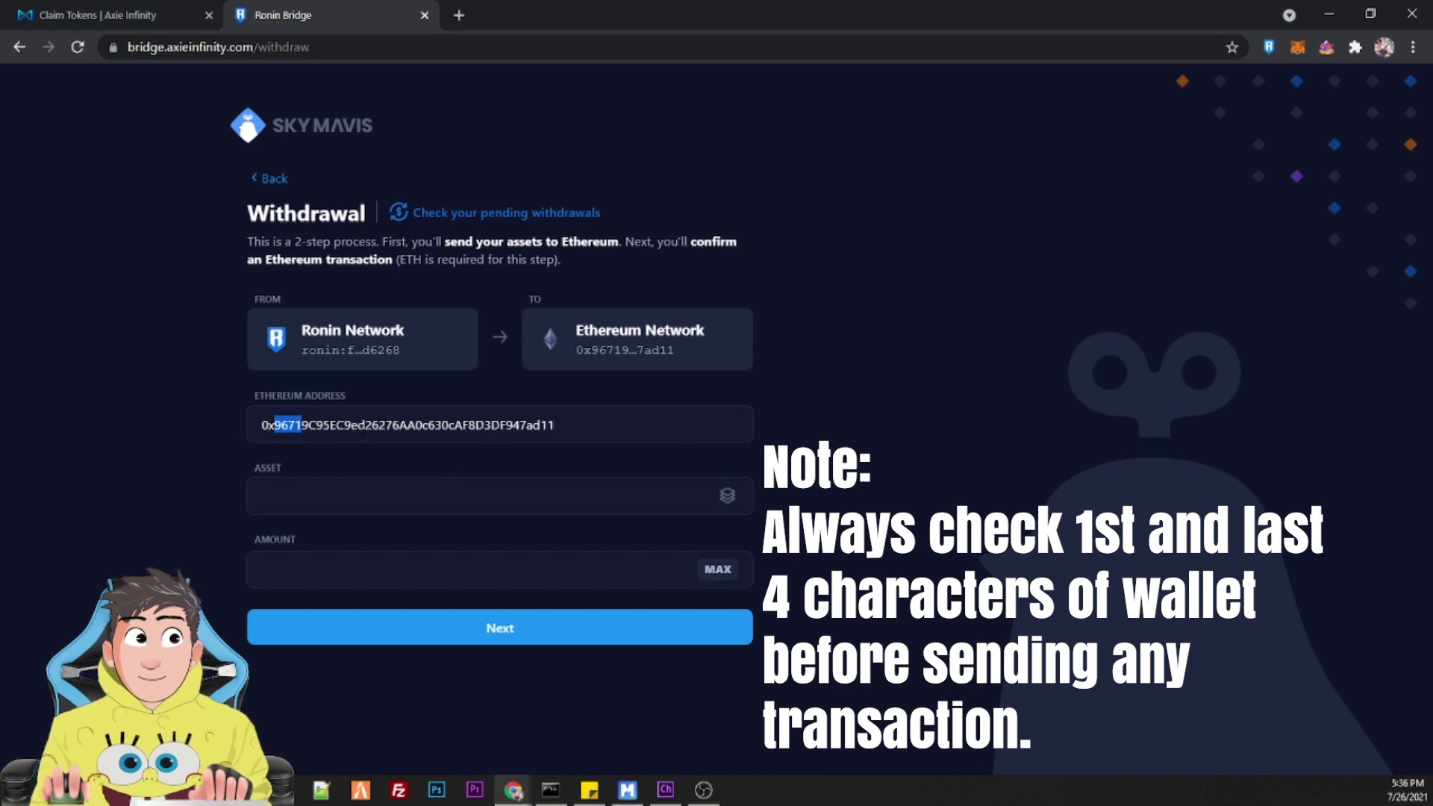
{"action": "left_click", "coordinate": [1290, 47]}
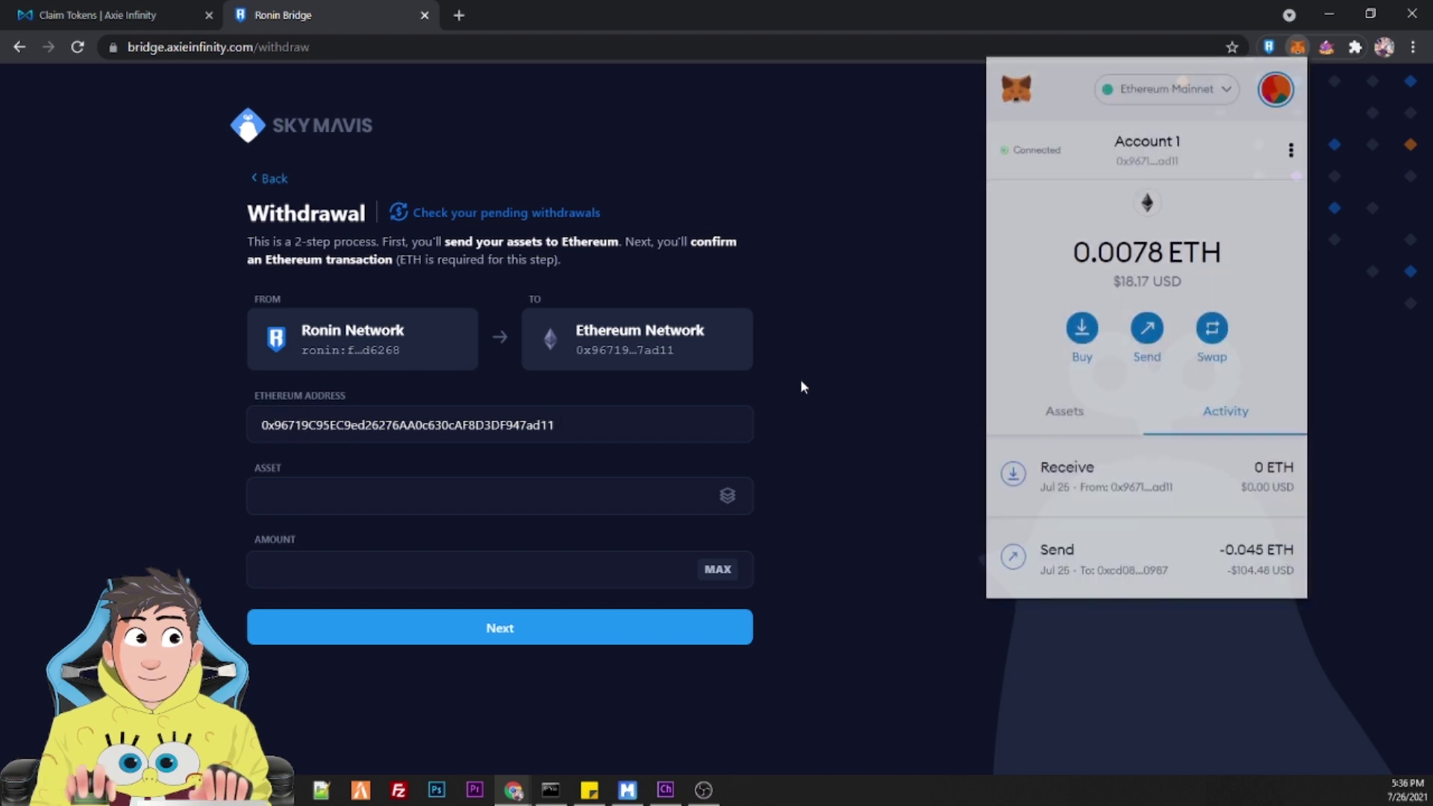
{"action": "left_click", "coordinate": [800, 379]}
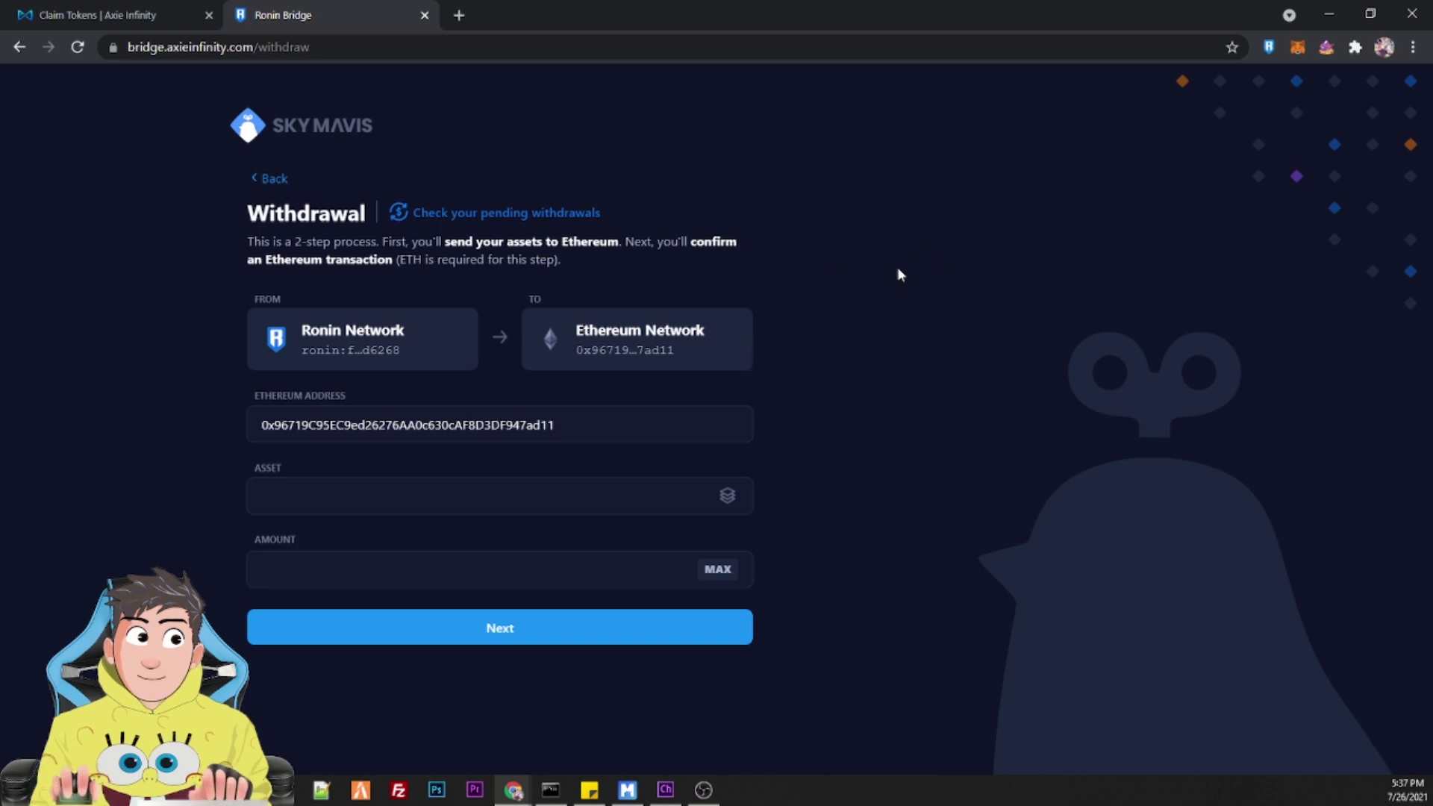
Step: Choose SLP as the withdrawal asset, set the amount to the maximum of 2526, and check the ETH balance in MetaMask
{"action": "left_click", "coordinate": [728, 498]}
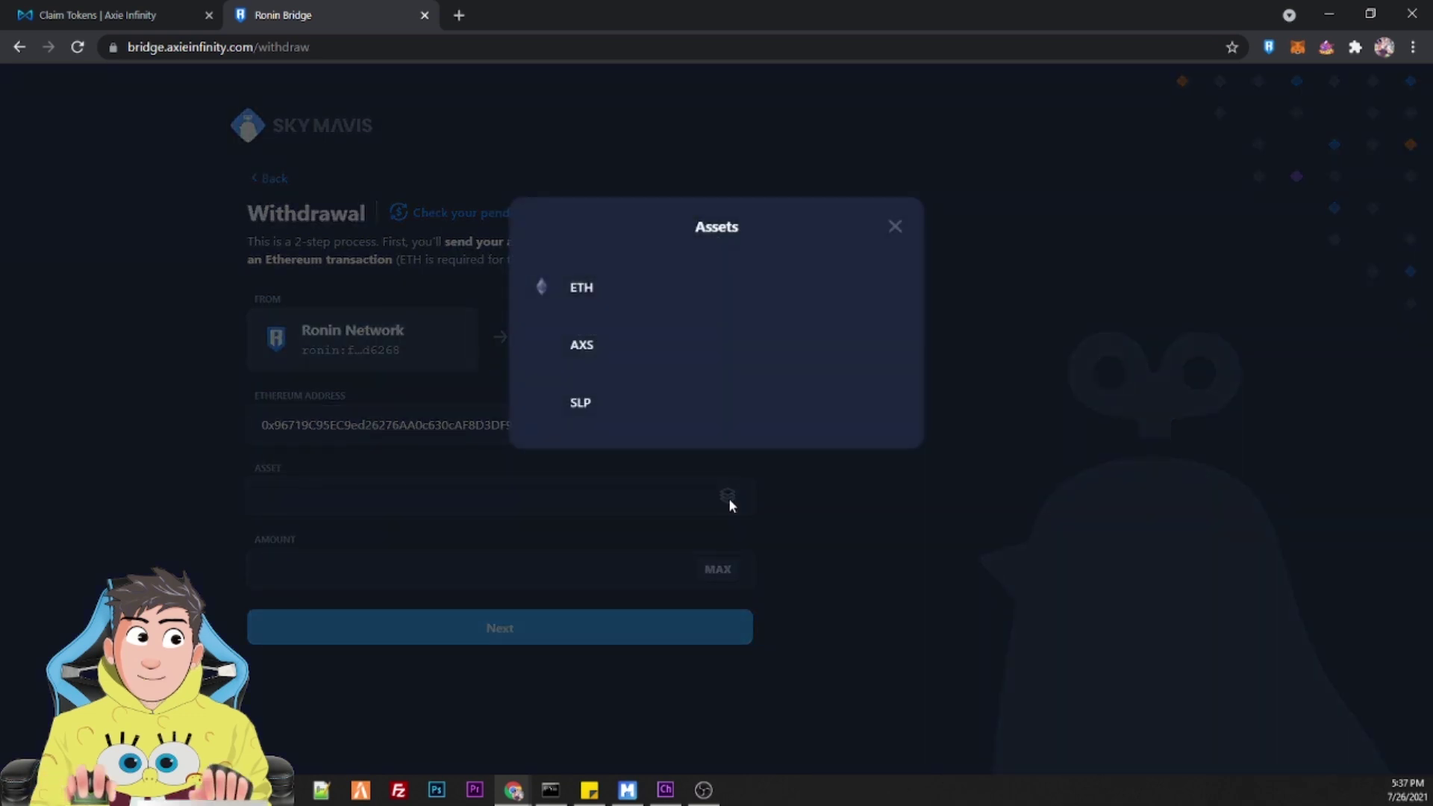
{"action": "left_click", "coordinate": [659, 416]}
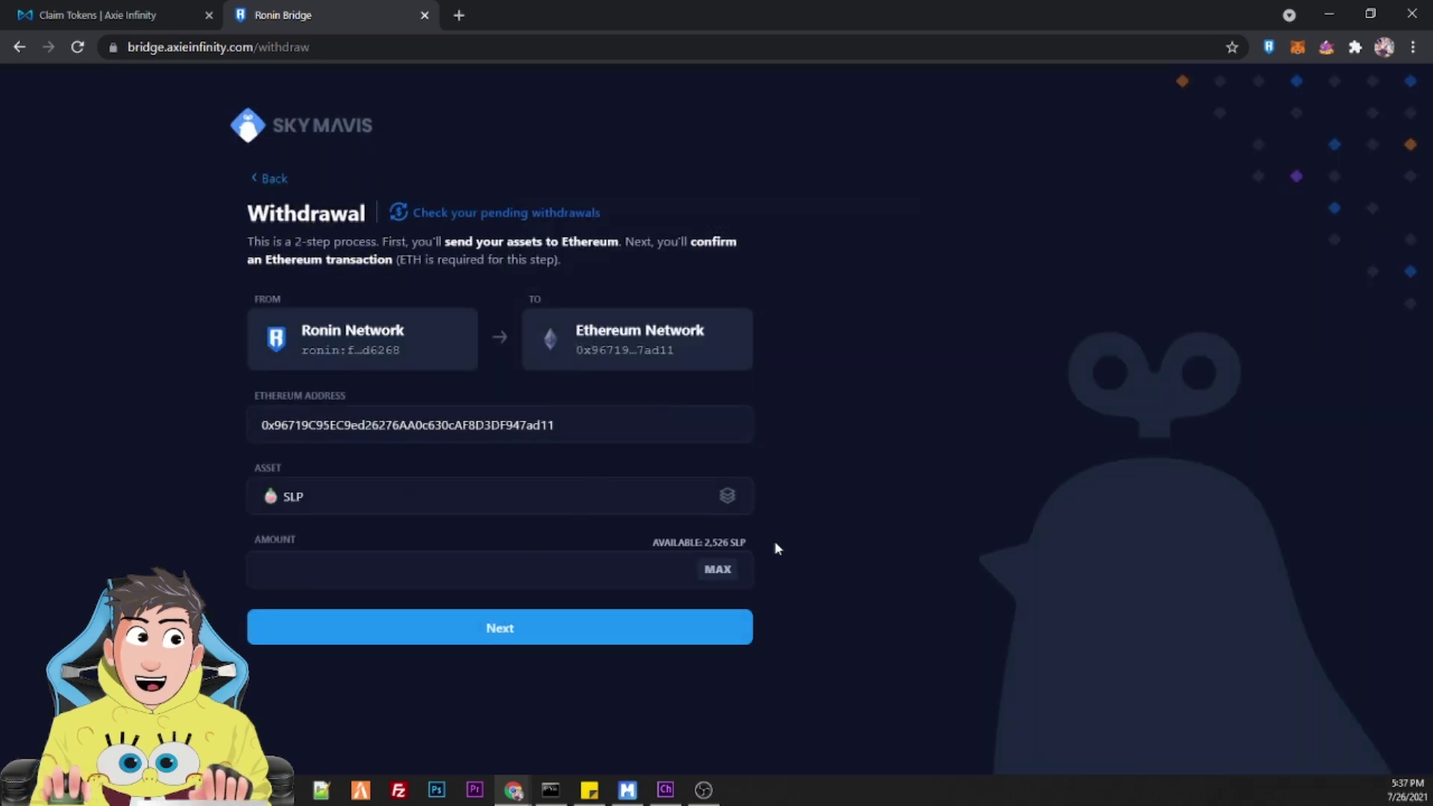
{"action": "left_click", "coordinate": [728, 573]}
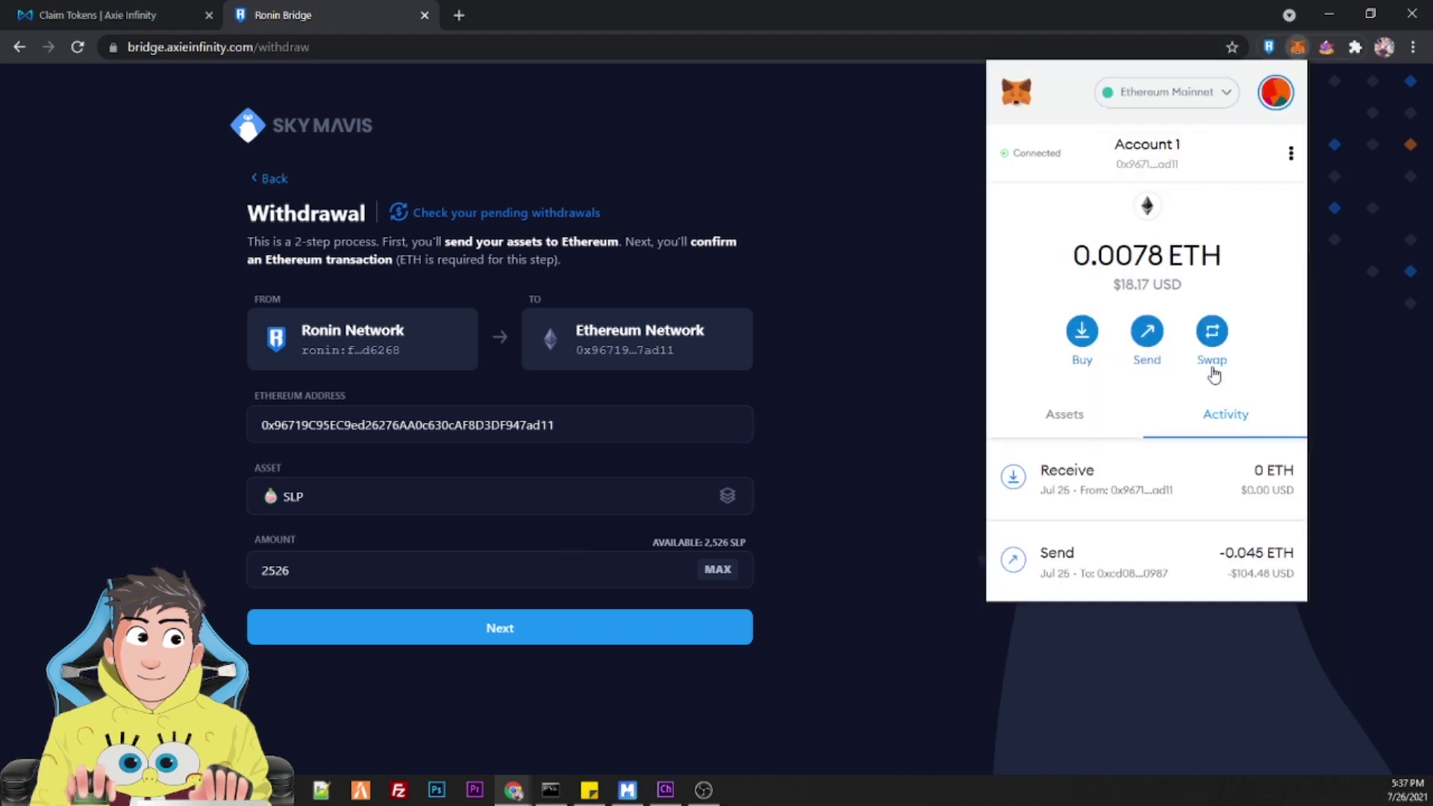
{"action": "left_click", "coordinate": [907, 242]}
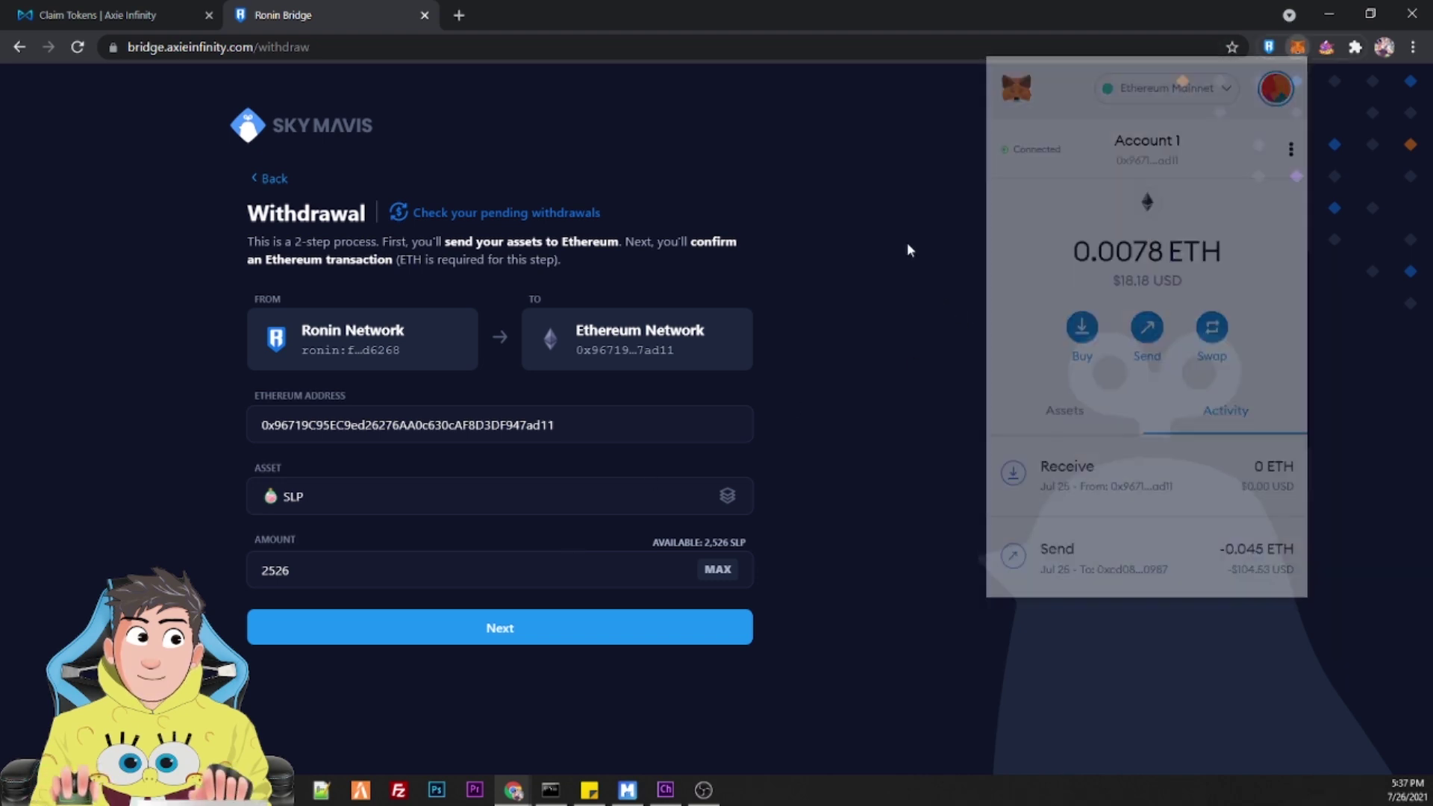
Step: Submit the withdrawal of 2526 SLP to the Ethereum Network and approve the Ronin Gateway contract transaction in the Ronin wallet
{"action": "left_click", "coordinate": [552, 634]}
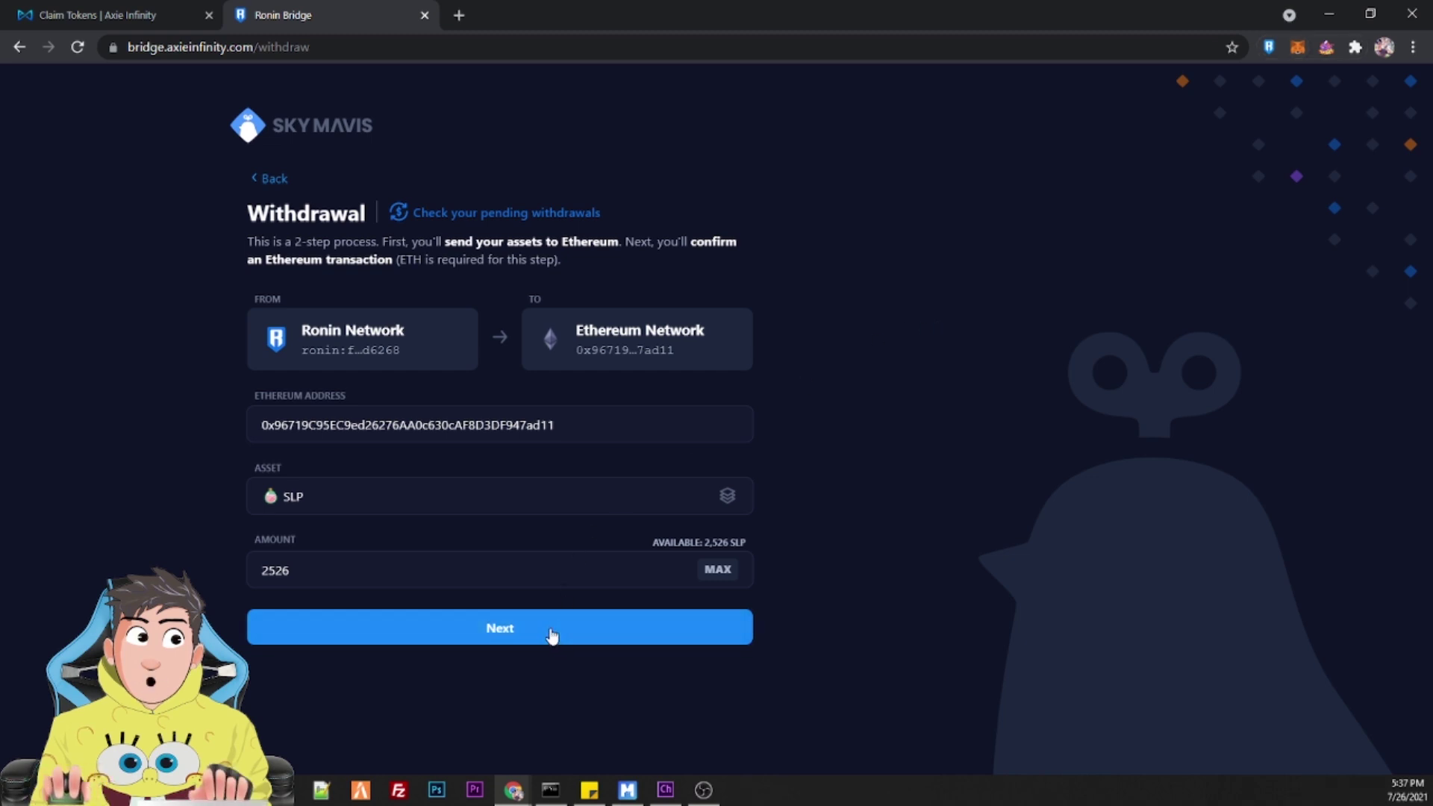
{"action": "left_click", "coordinate": [701, 429]}
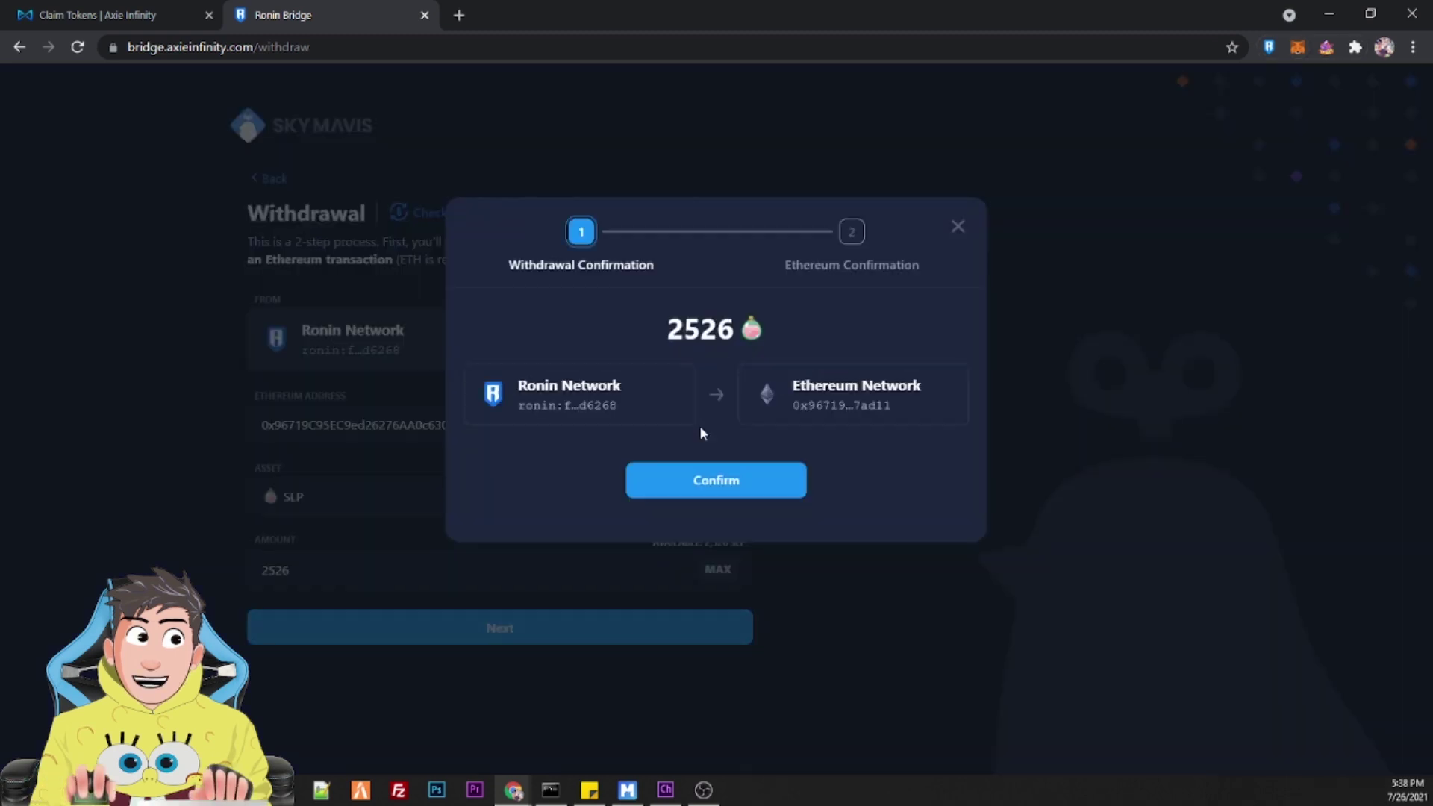
{"action": "left_click", "coordinate": [732, 476]}
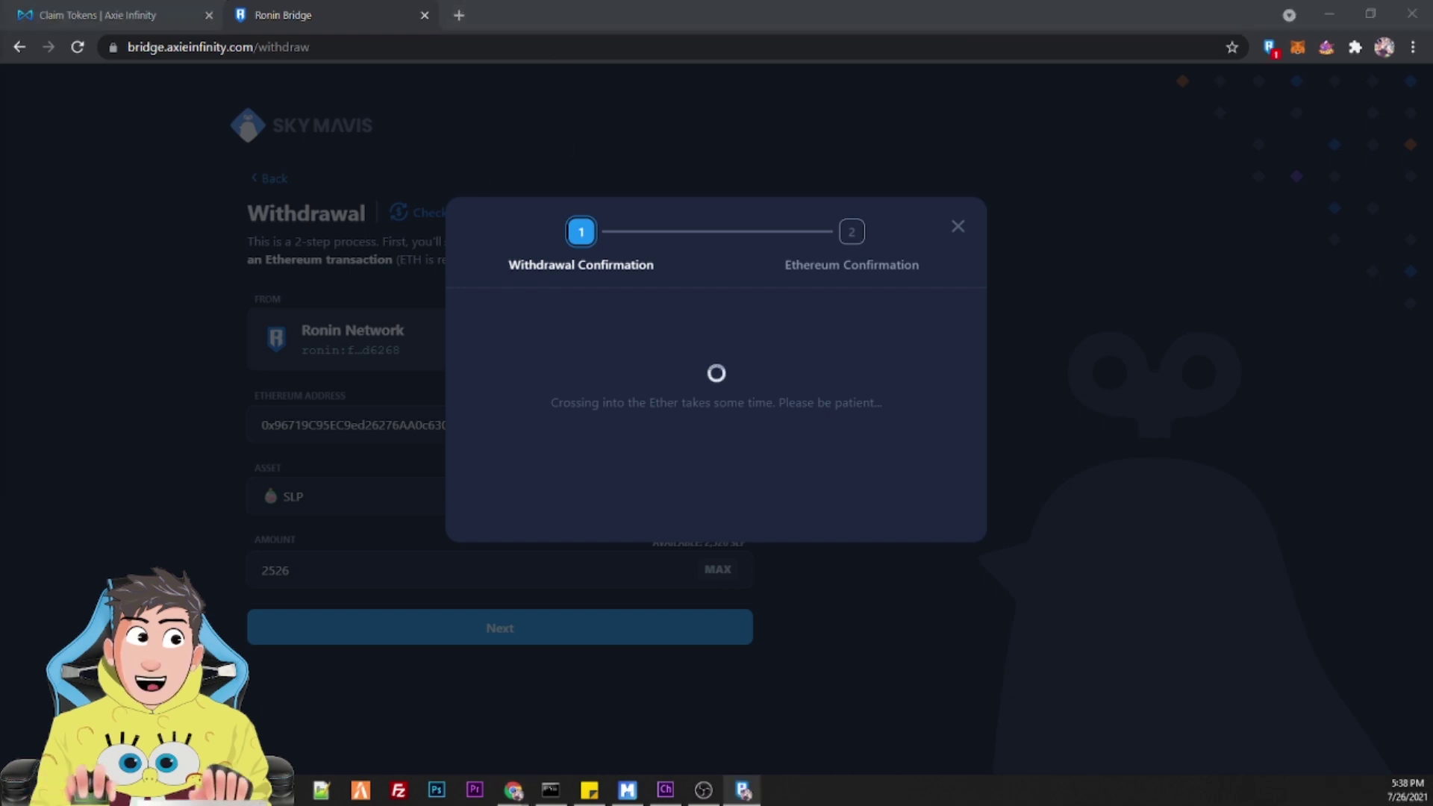
{"action": "left_click_drag", "start_coordinate": [857, 54], "coordinate": [1153, 69]}
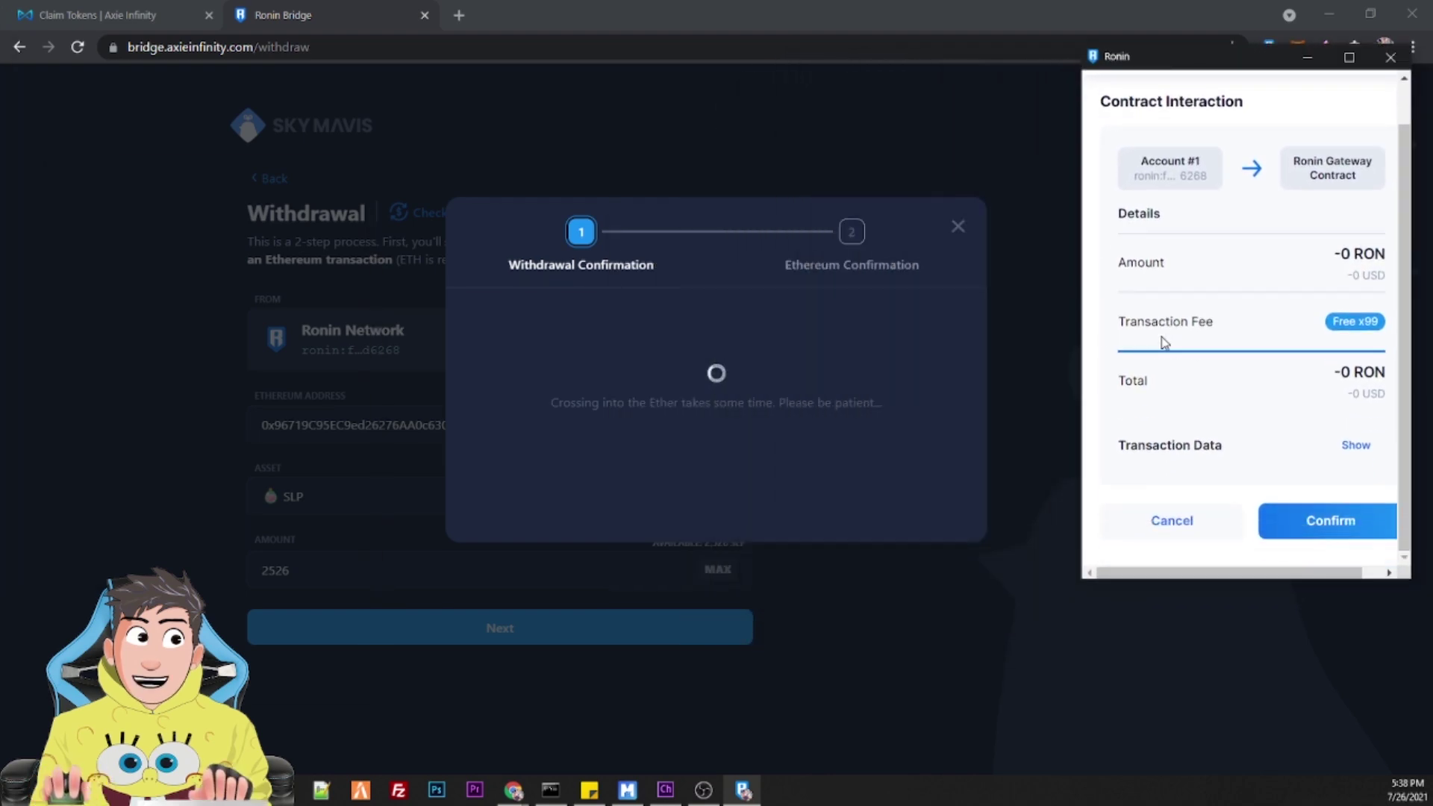
{"action": "scroll", "coordinate": [1162, 342], "scroll_direction": "down", "scroll_amount": 1}
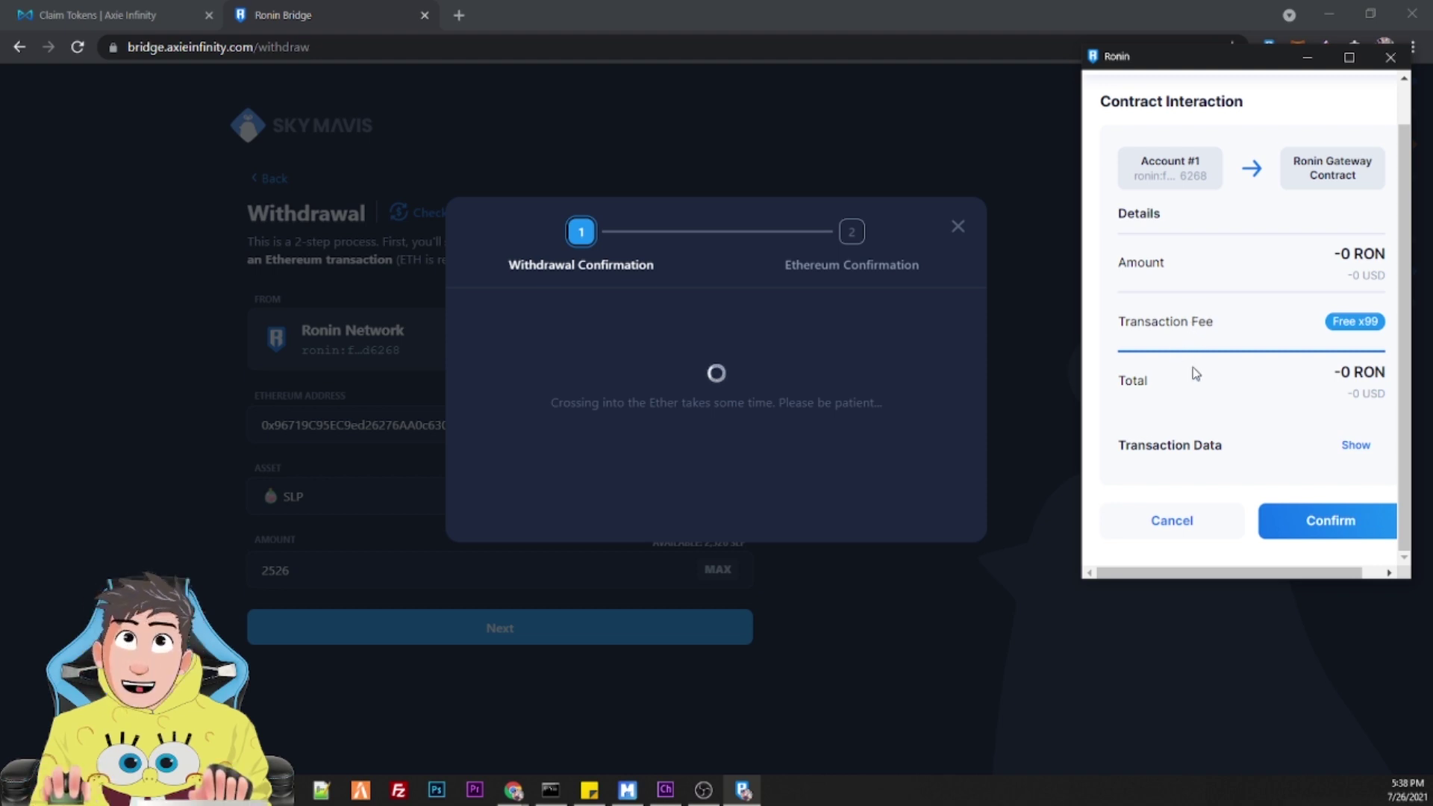
{"action": "left_click", "coordinate": [1290, 521]}
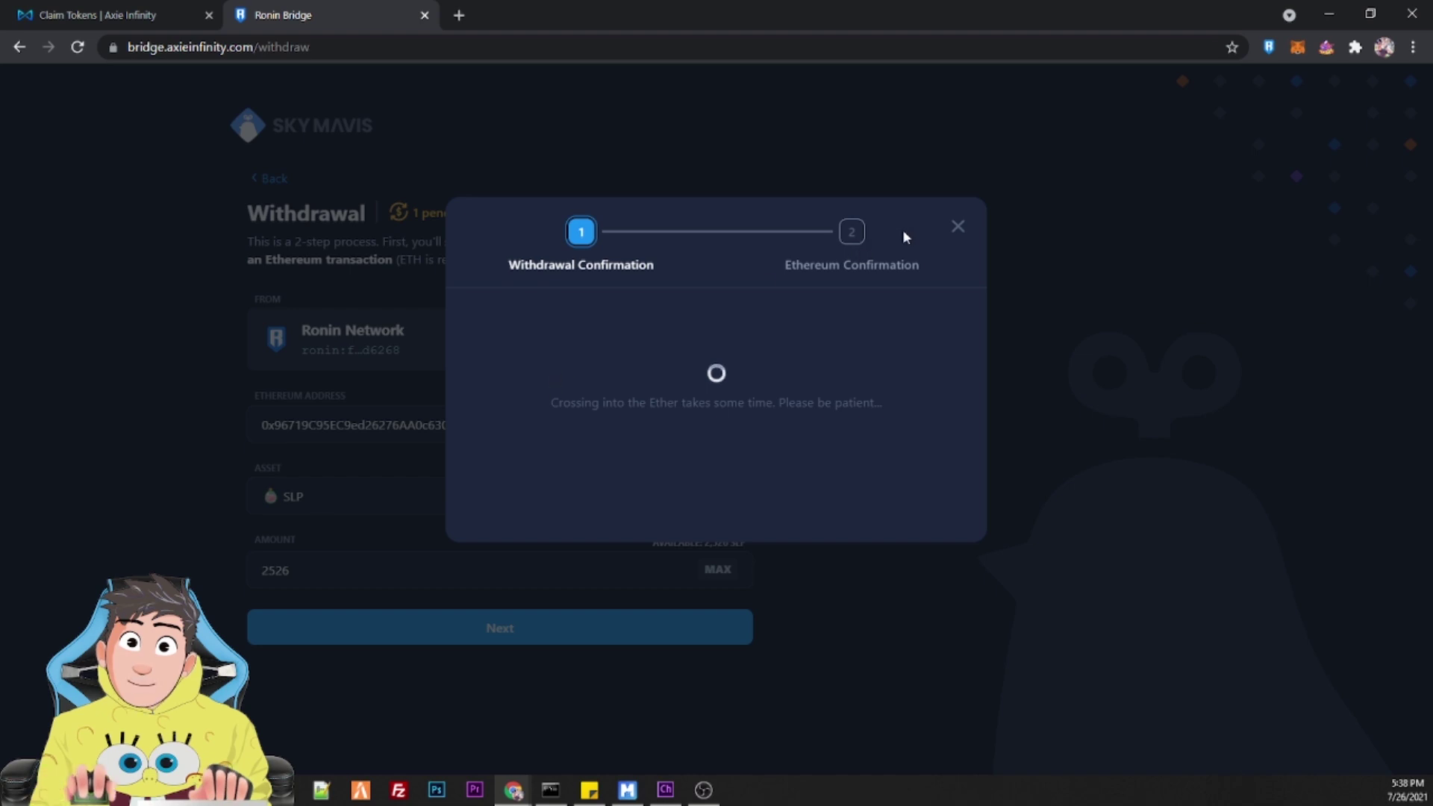
Step: Close the withdrawal progress dialog, reopen the Ronin Bridge withdrawal page from Axie Infinity, and open the list of pending withdrawals
{"action": "left_click", "coordinate": [958, 227]}
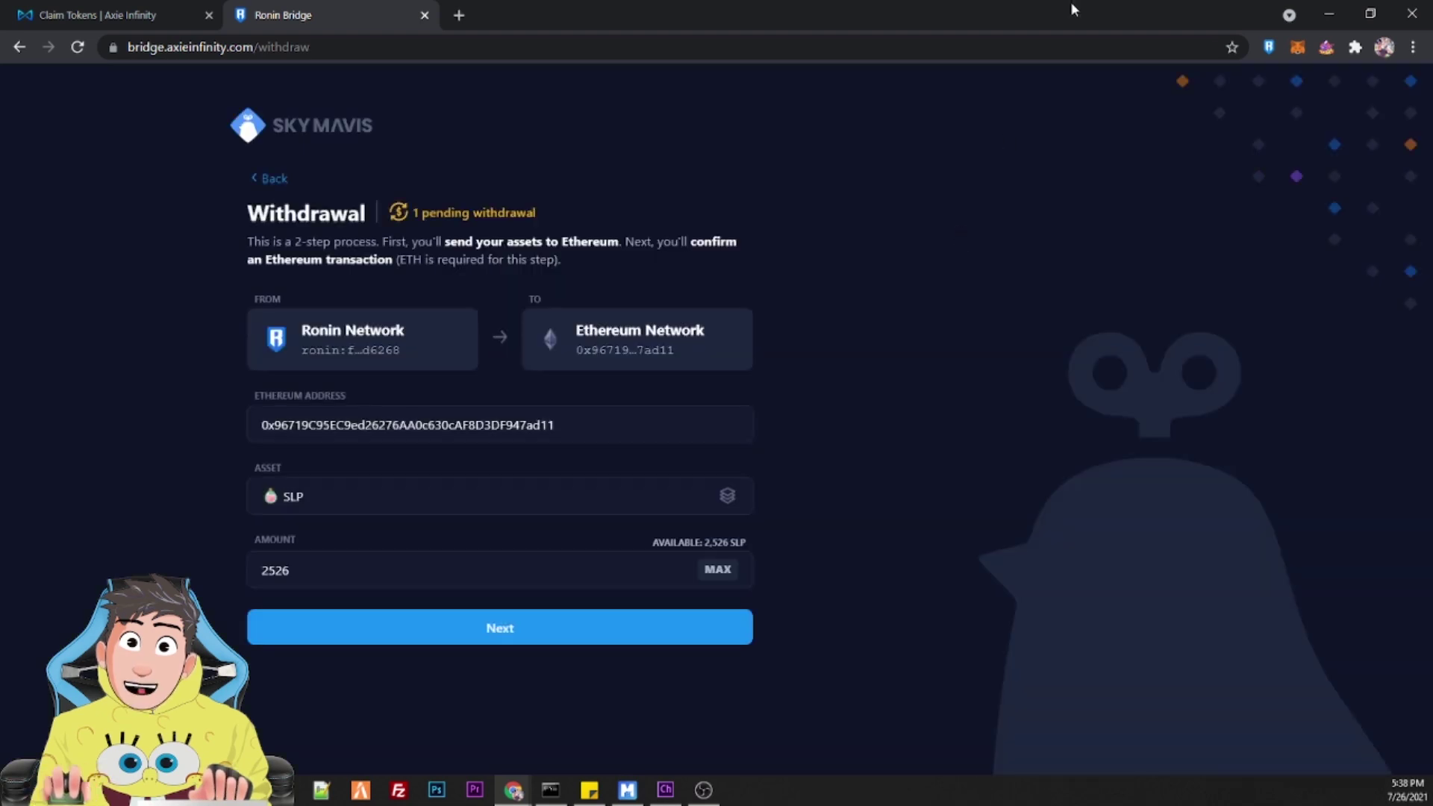
{"action": "left_click", "coordinate": [424, 15]}
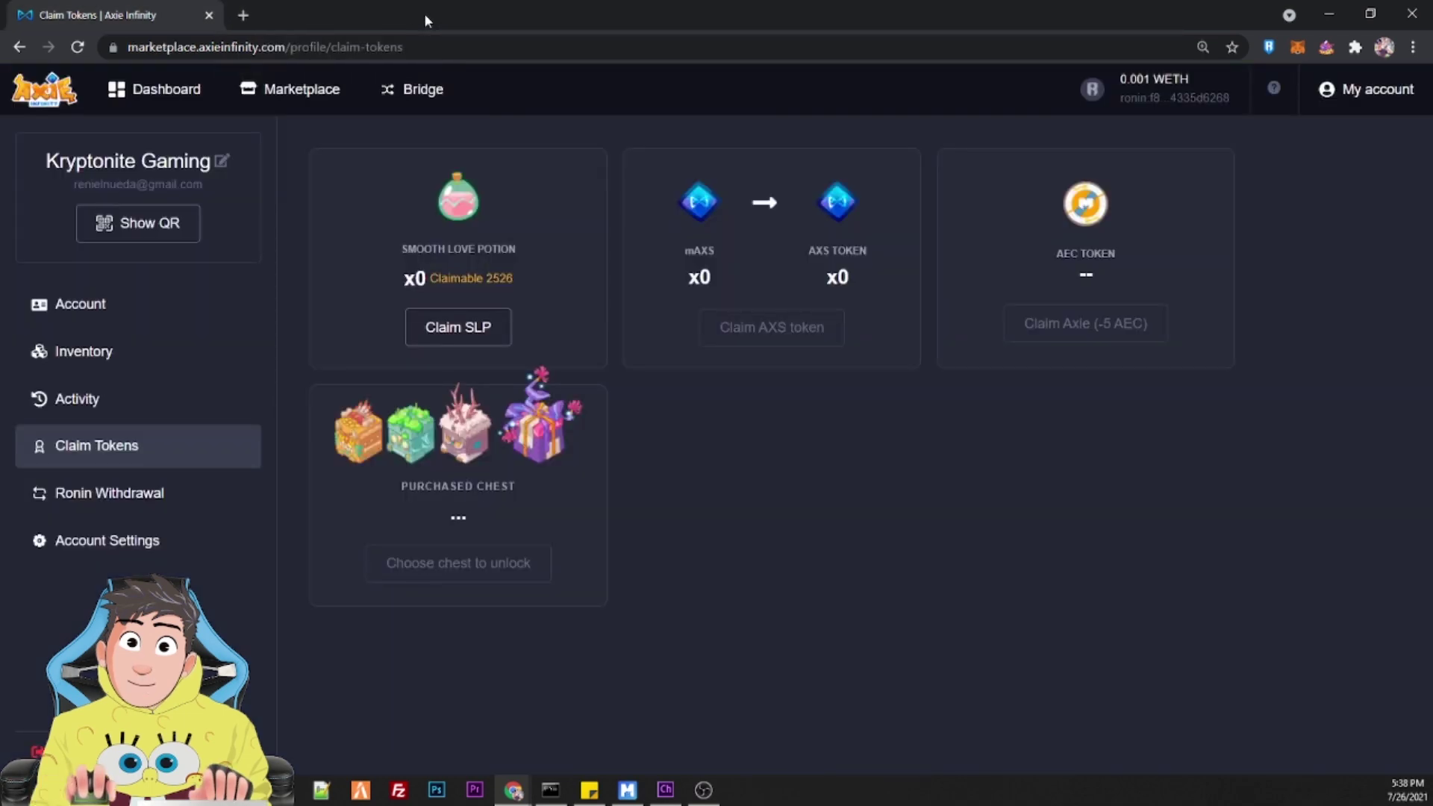
{"action": "left_click", "coordinate": [415, 92]}
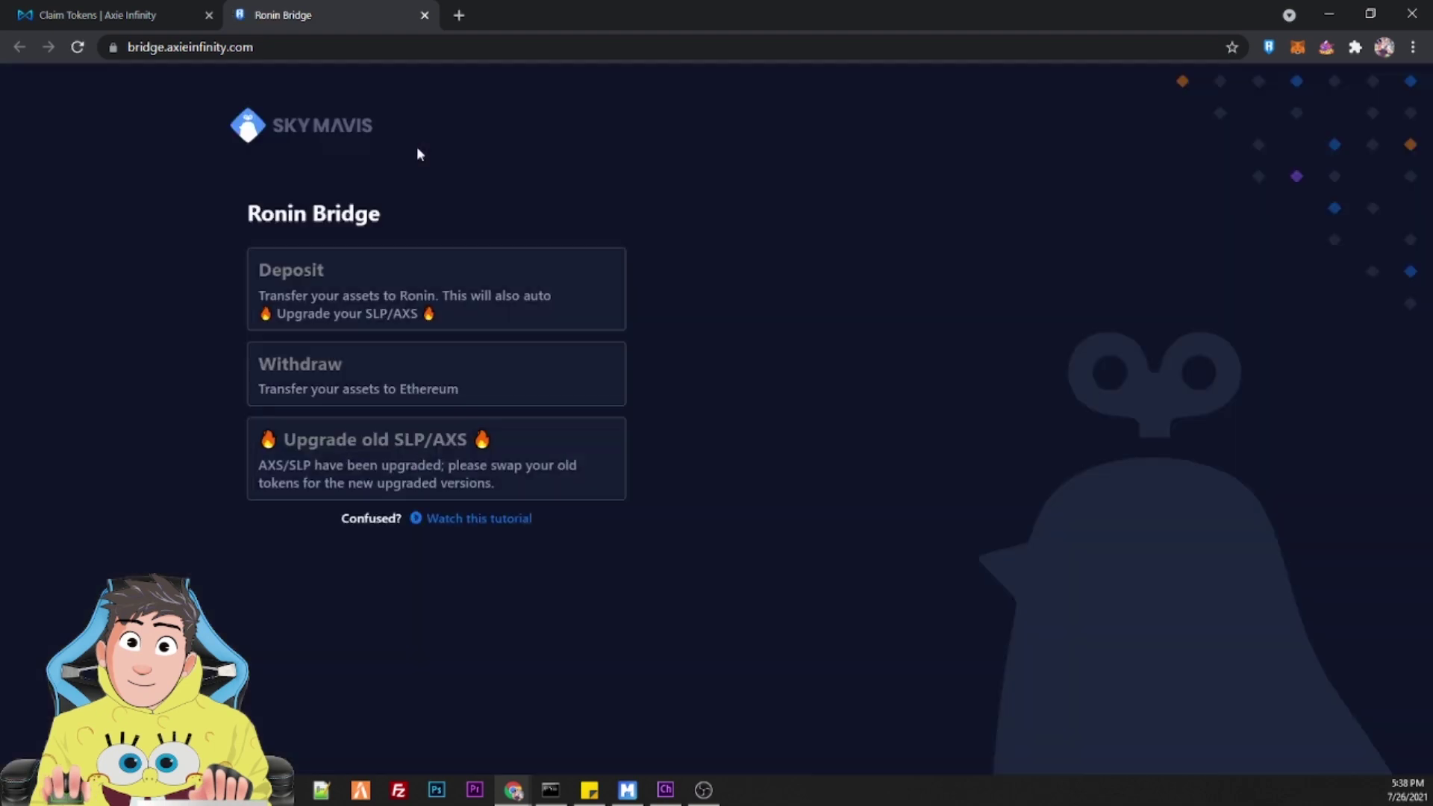
{"action": "left_click", "coordinate": [406, 388]}
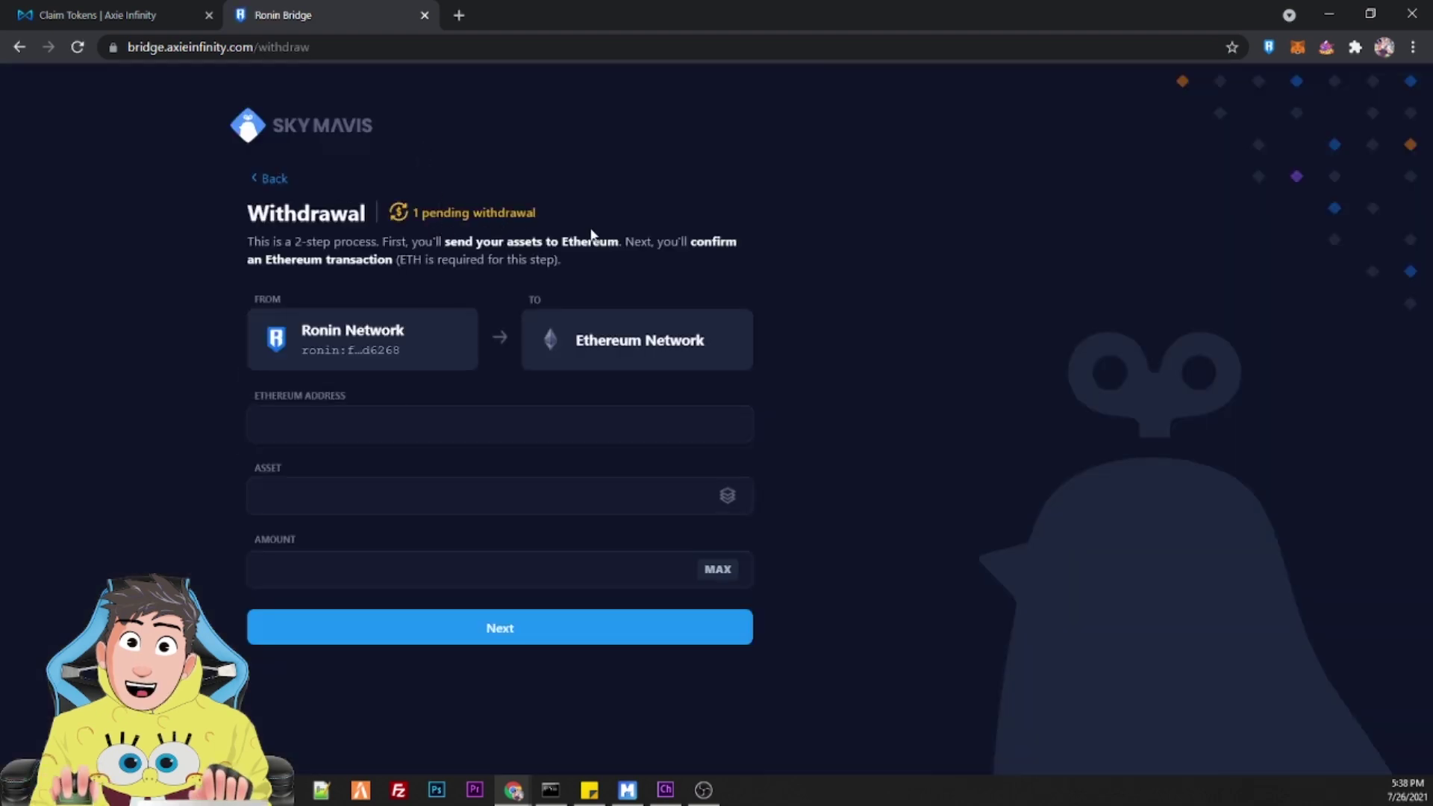
{"action": "left_click", "coordinate": [477, 215]}
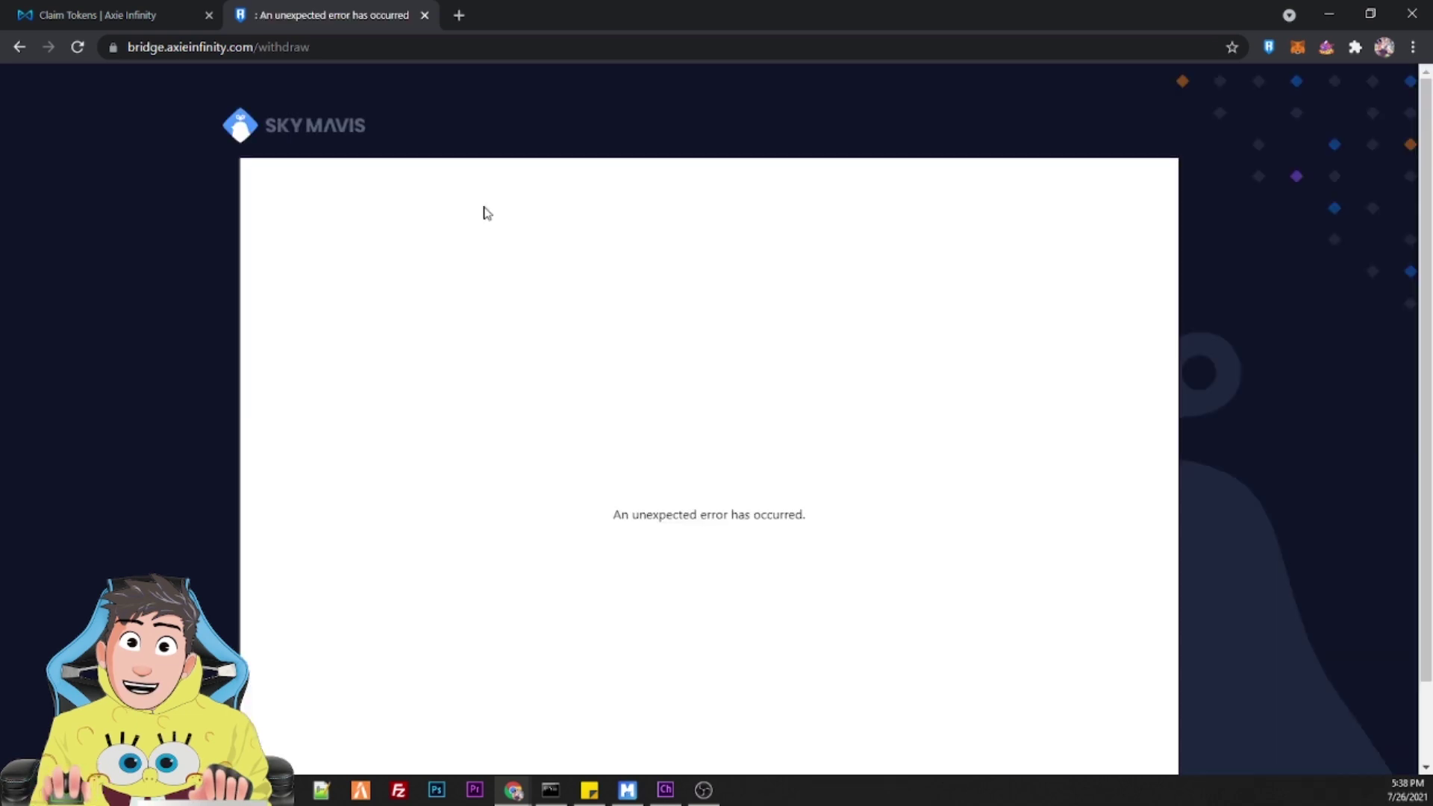
{"action": "left_click", "coordinate": [281, 119]}
{"action": "left_click", "coordinate": [412, 403]}
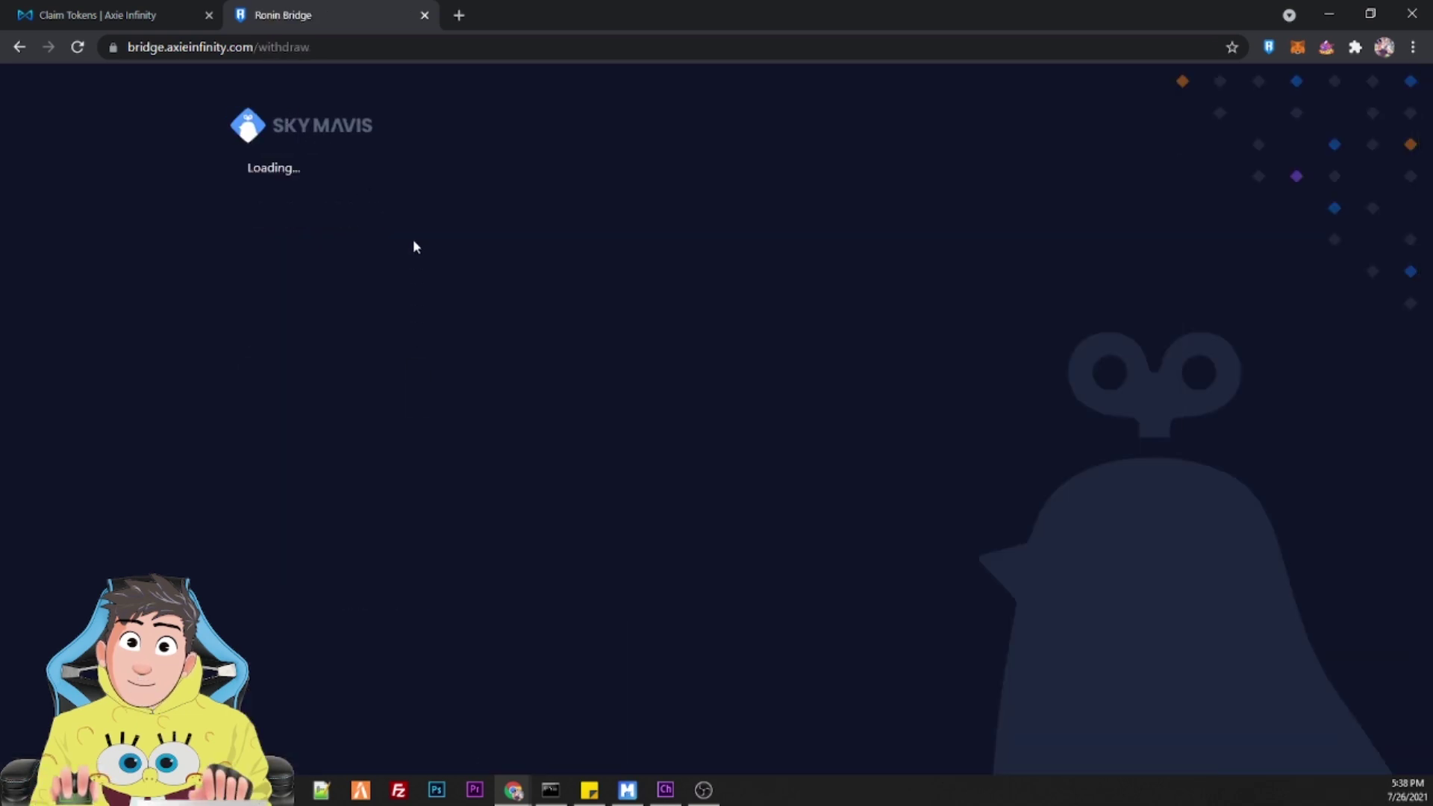
{"action": "left_click", "coordinate": [432, 216]}
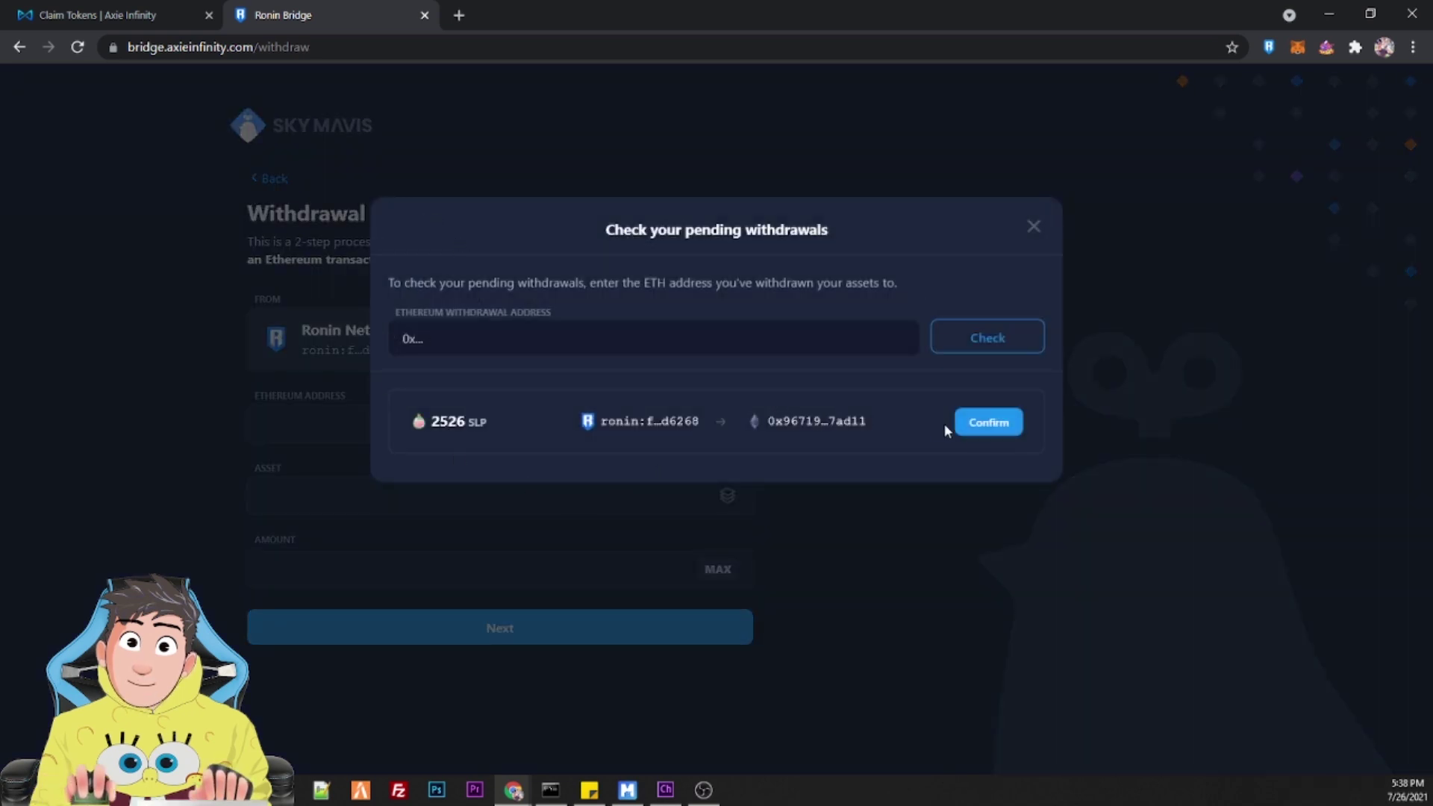
Step: Check the SLP balance in the Ronin wallet and return to the pending withdrawals on the Ronin Bridge
{"action": "left_click", "coordinate": [97, 15]}
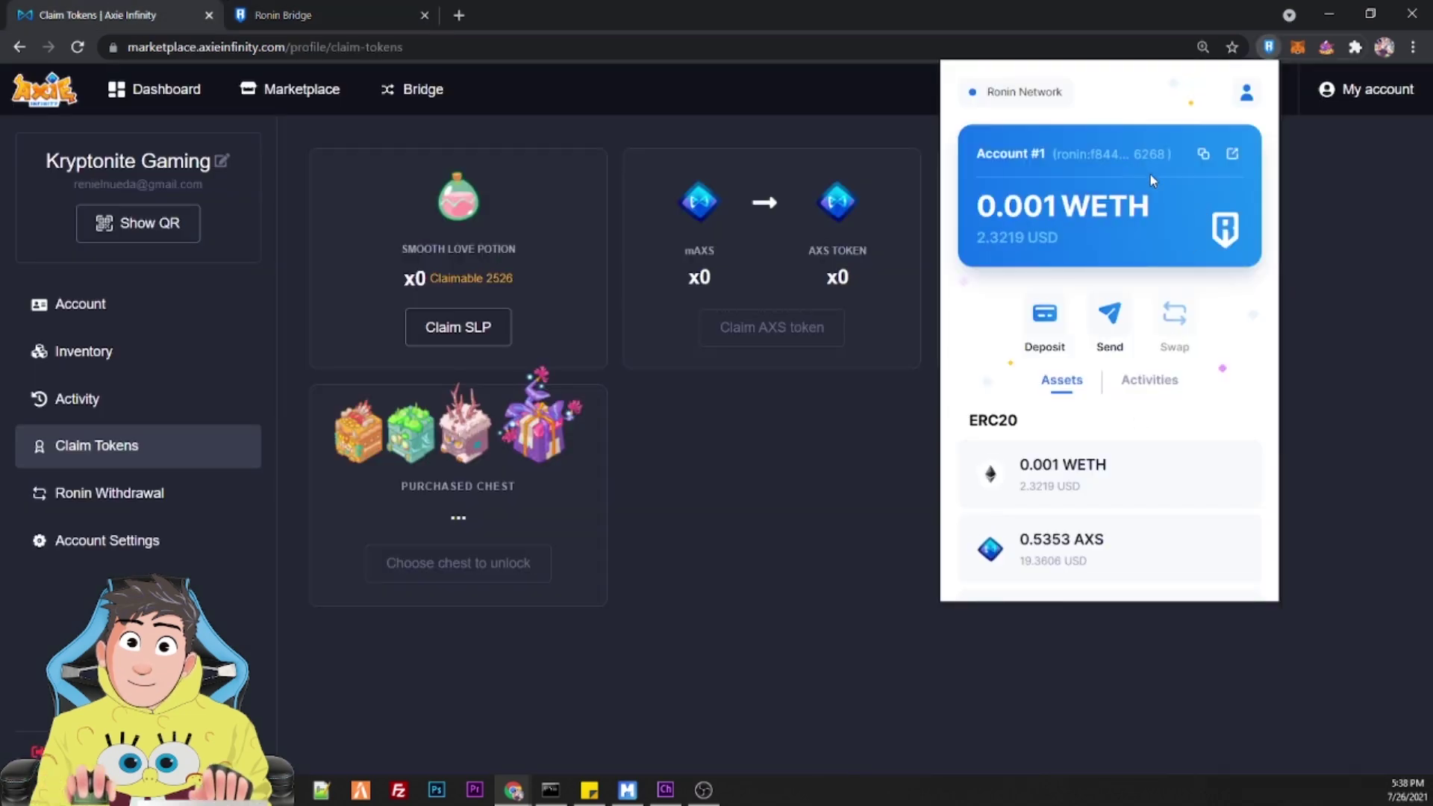
{"action": "scroll", "coordinate": [1149, 224], "scroll_direction": "down", "scroll_amount": 1}
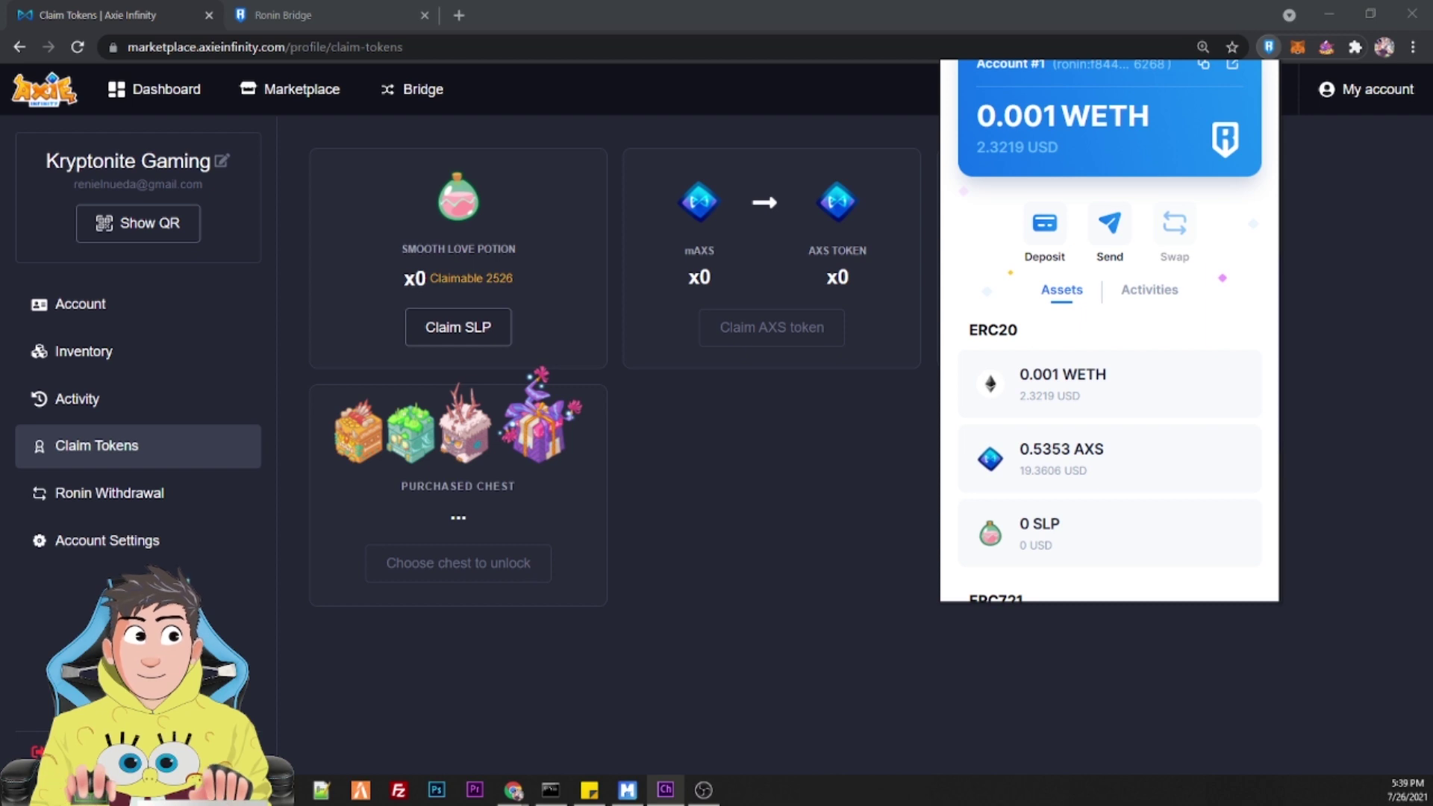
{"action": "left_click", "coordinate": [256, 8]}
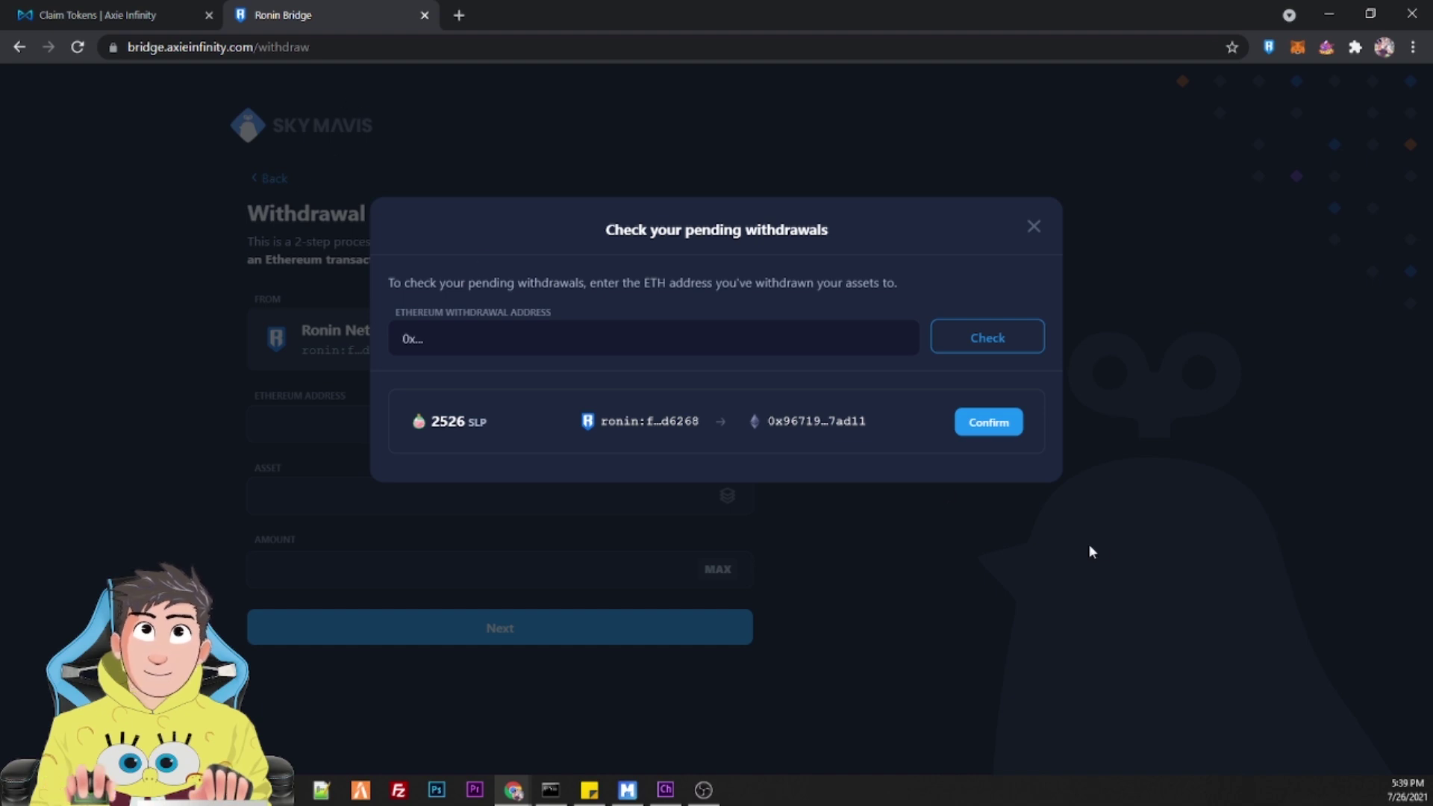
Step: Try to confirm the pending 2526 SLP withdrawal and look in MetaMask for its transaction request
{"action": "left_click", "coordinate": [1004, 430]}
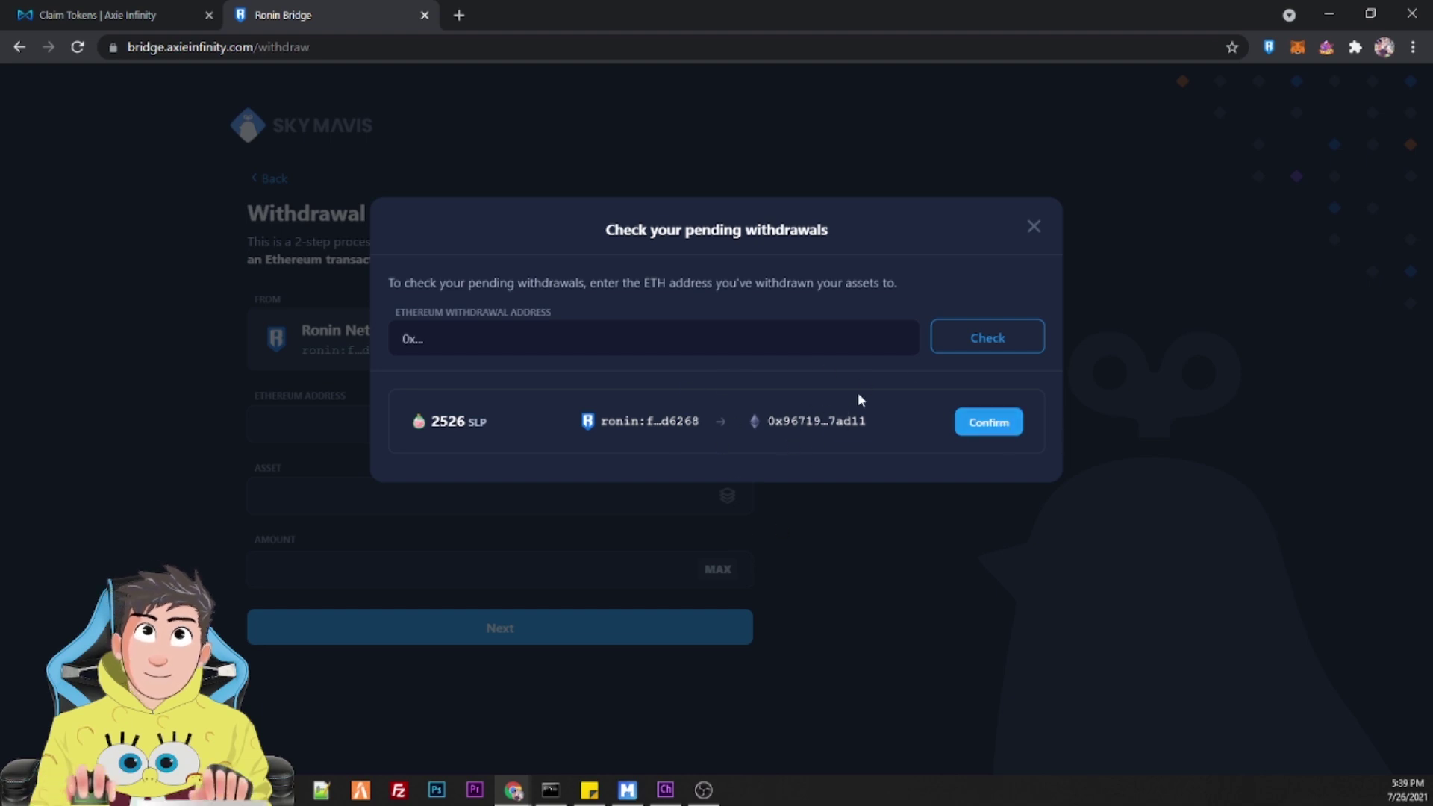
{"action": "left_click", "coordinate": [1298, 47]}
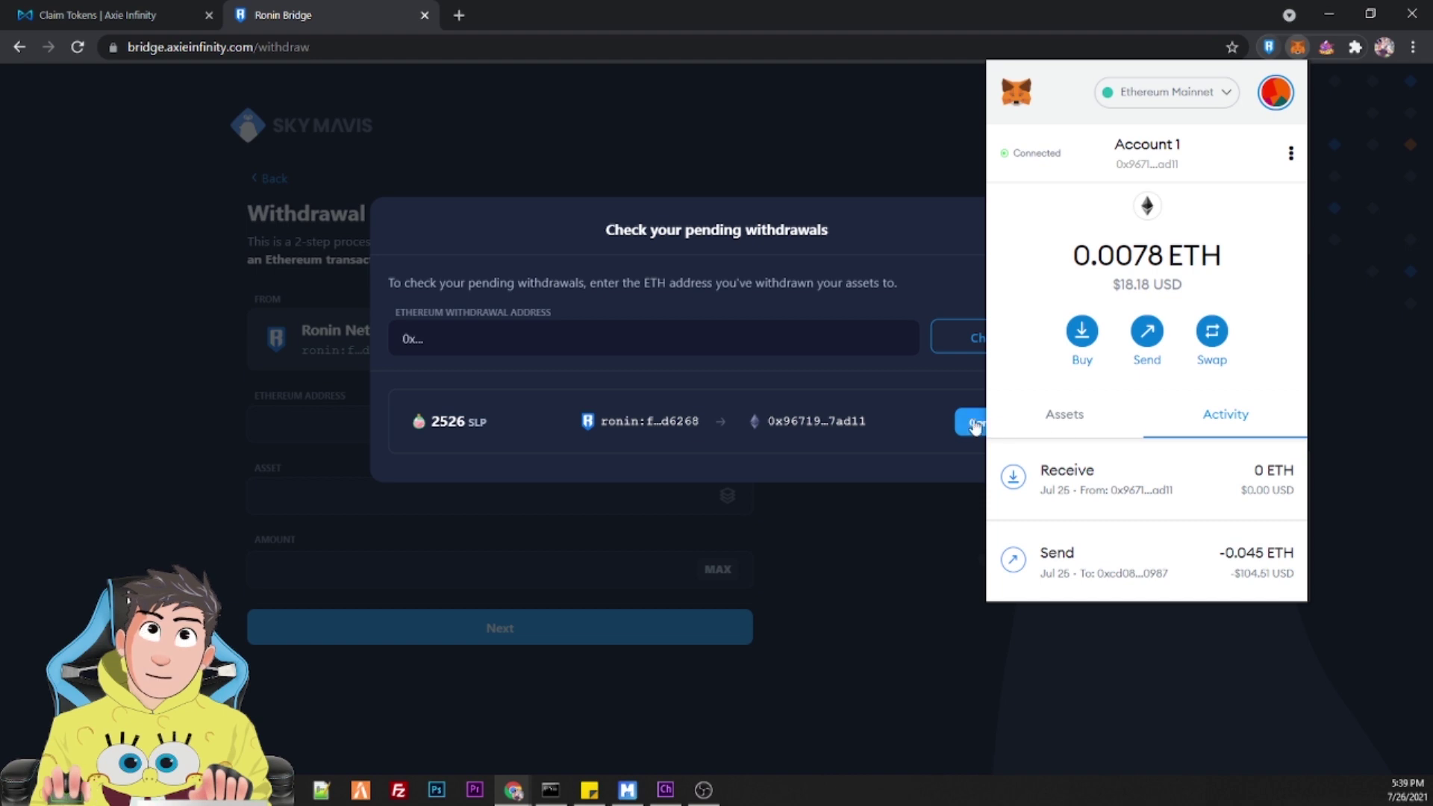
{"action": "left_click", "coordinate": [974, 426]}
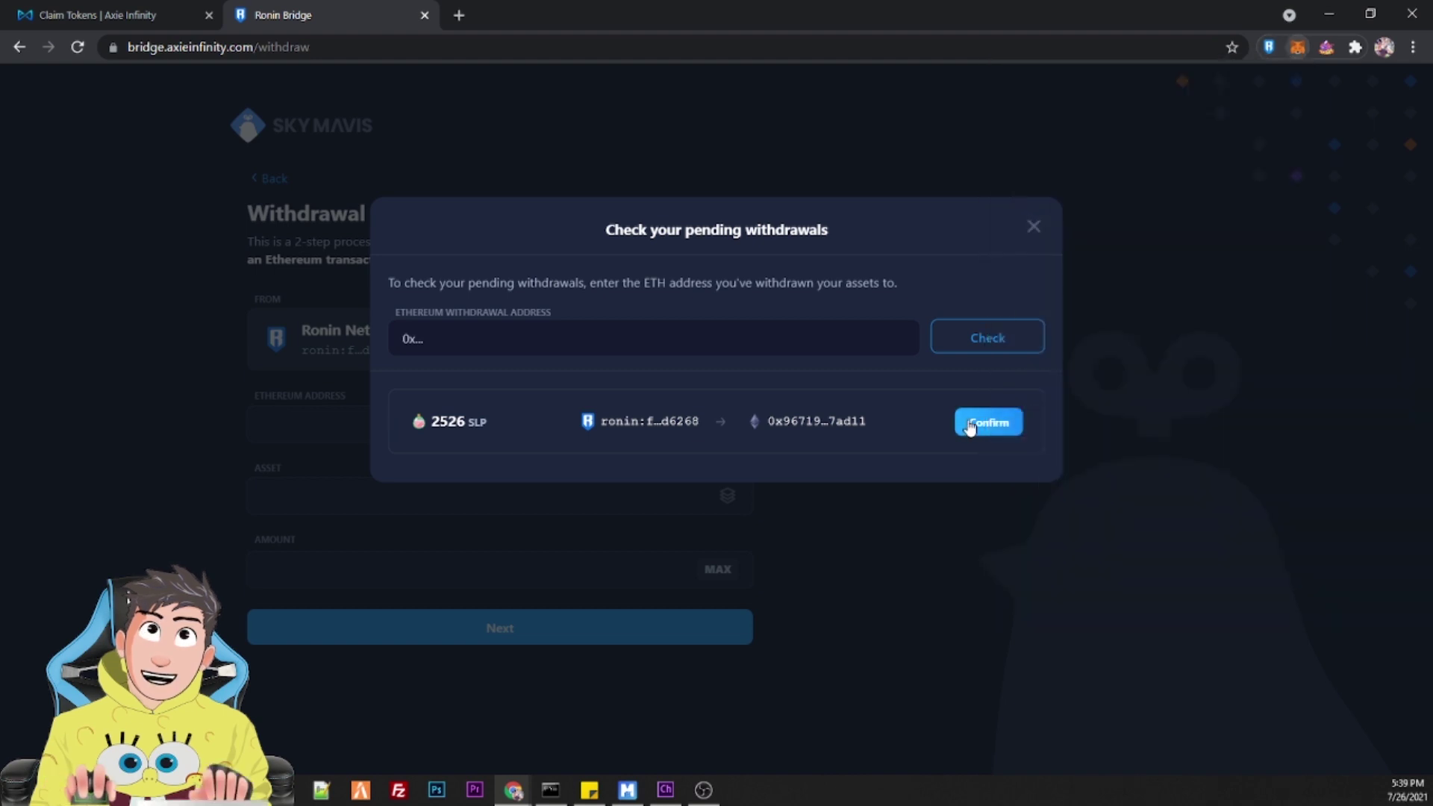
Step: Lock MetaMask, unlock it with the account password, and retry confirming the pending 2526 SLP withdrawal
{"action": "left_click", "coordinate": [1298, 48]}
{"action": "left_click", "coordinate": [1275, 91]}
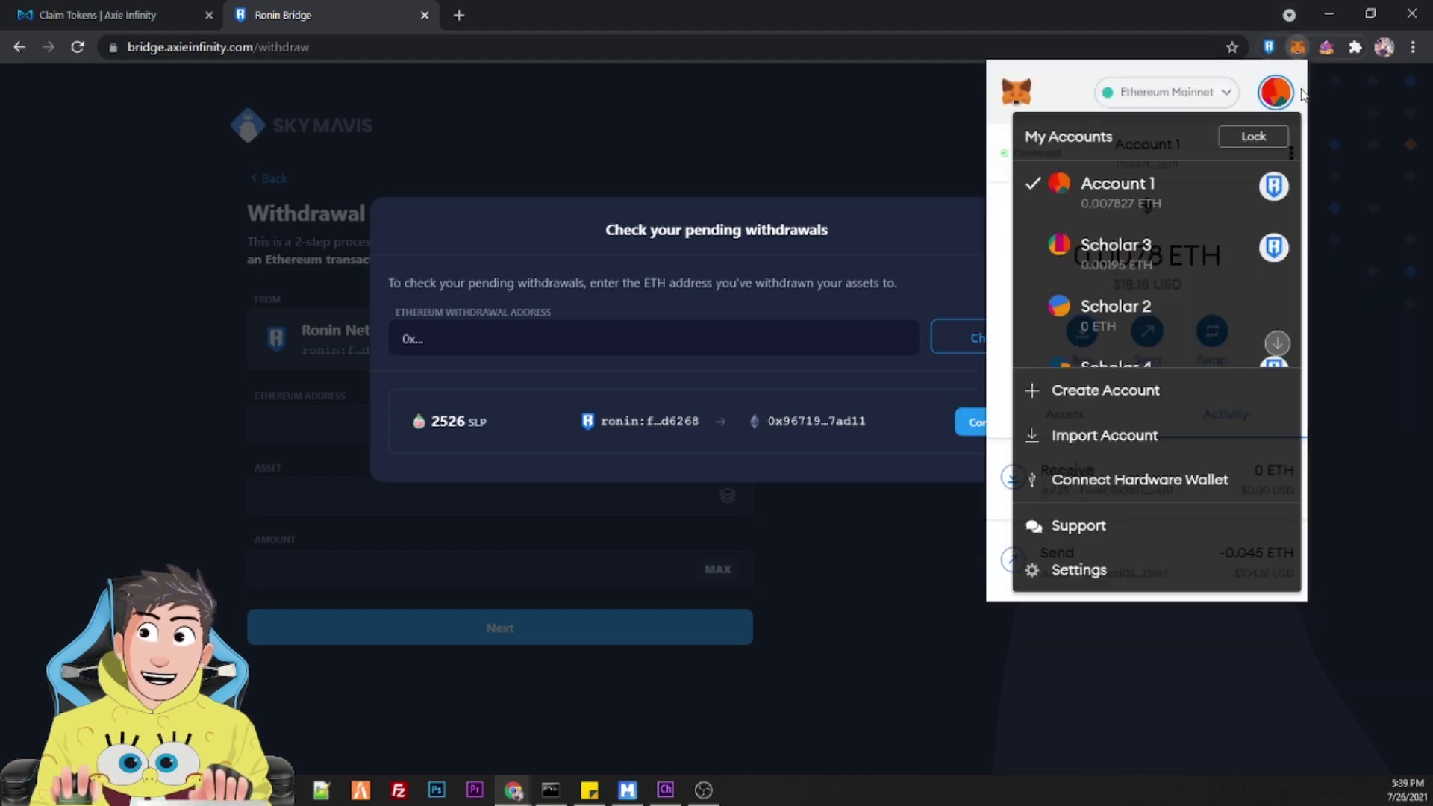
{"action": "left_click", "coordinate": [1051, 93]}
{"action": "left_click", "coordinate": [1276, 92]}
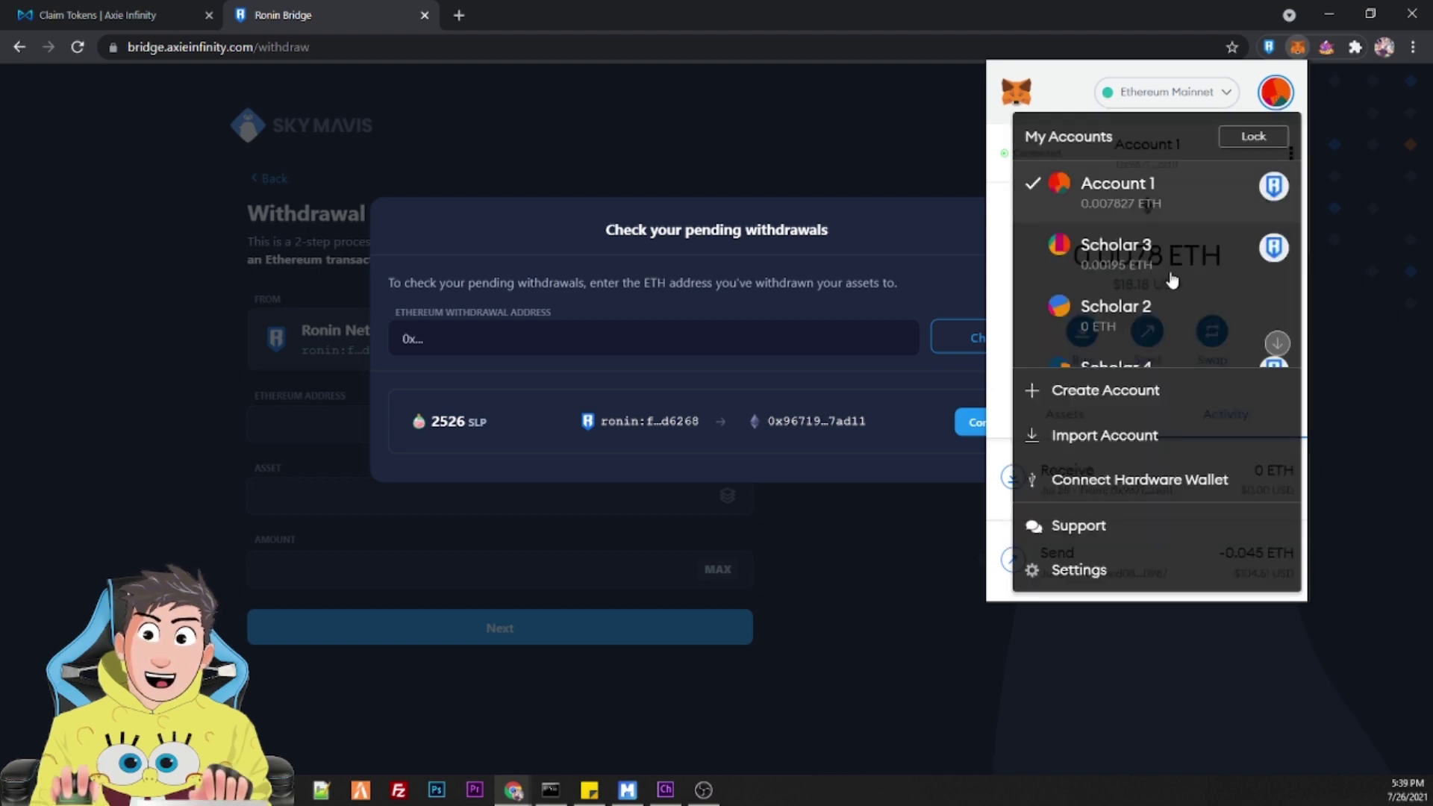
{"action": "left_click", "coordinate": [1247, 138]}
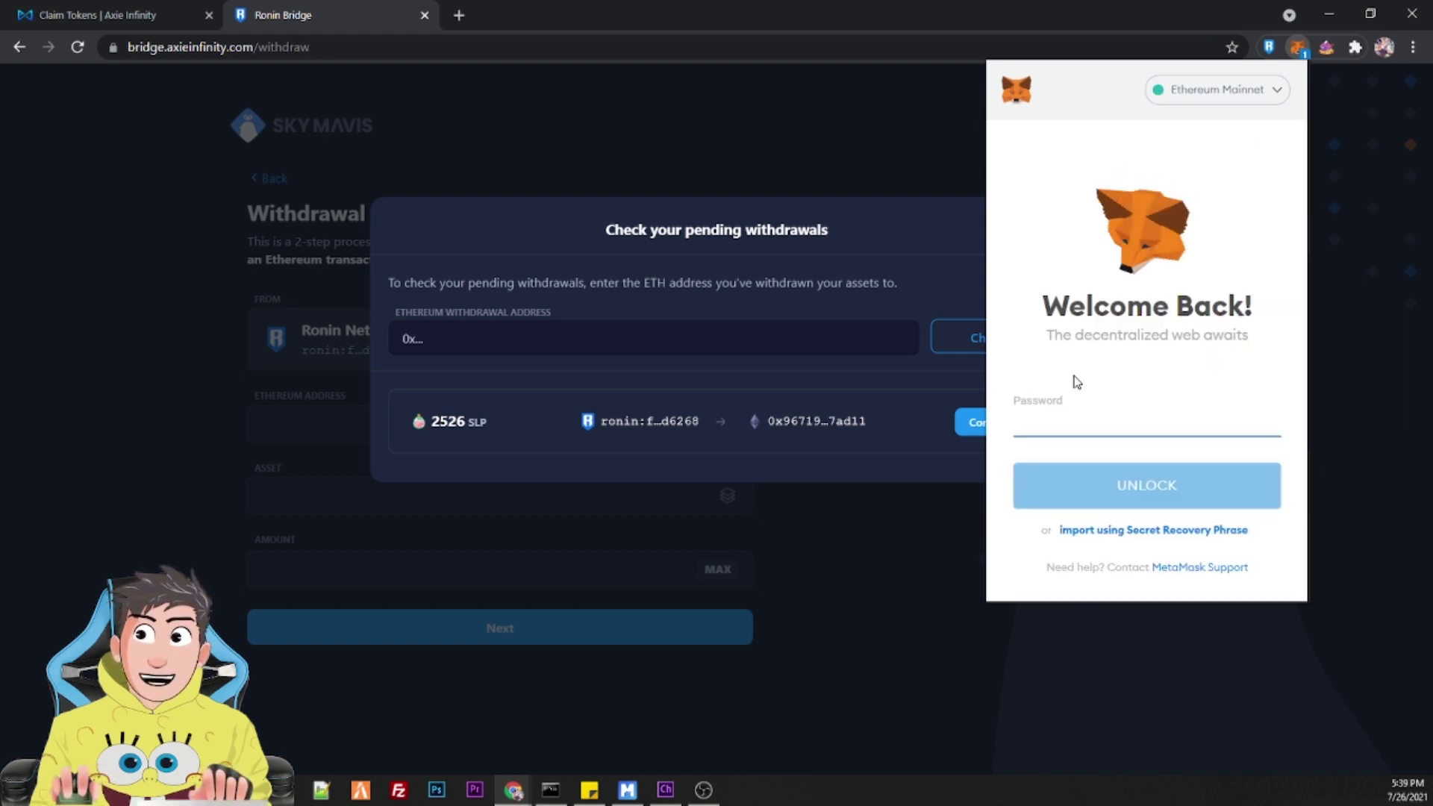
{"action": "type", "text": "•"}
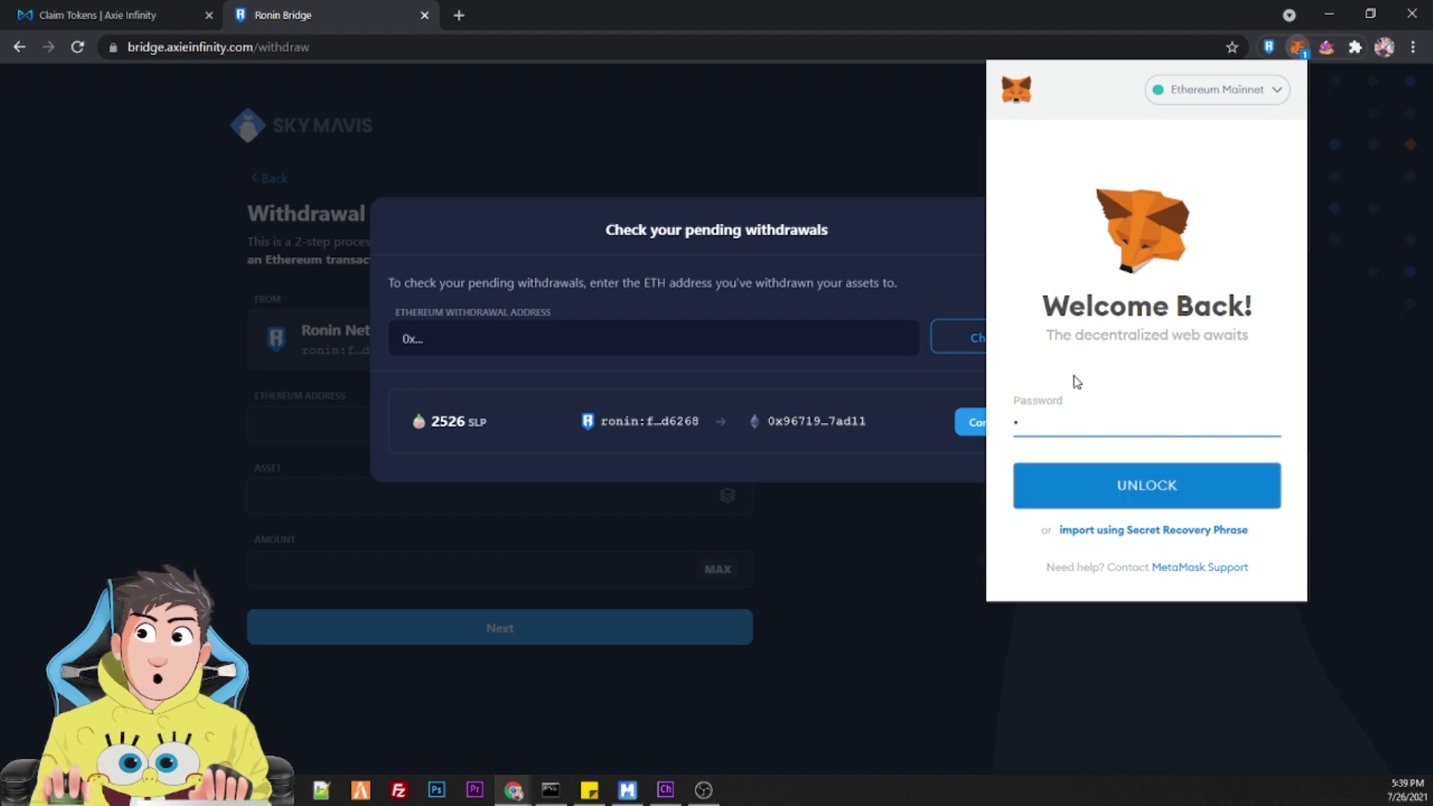
{"action": "type", "text": "••••"}
{"action": "key", "text": "Return"}
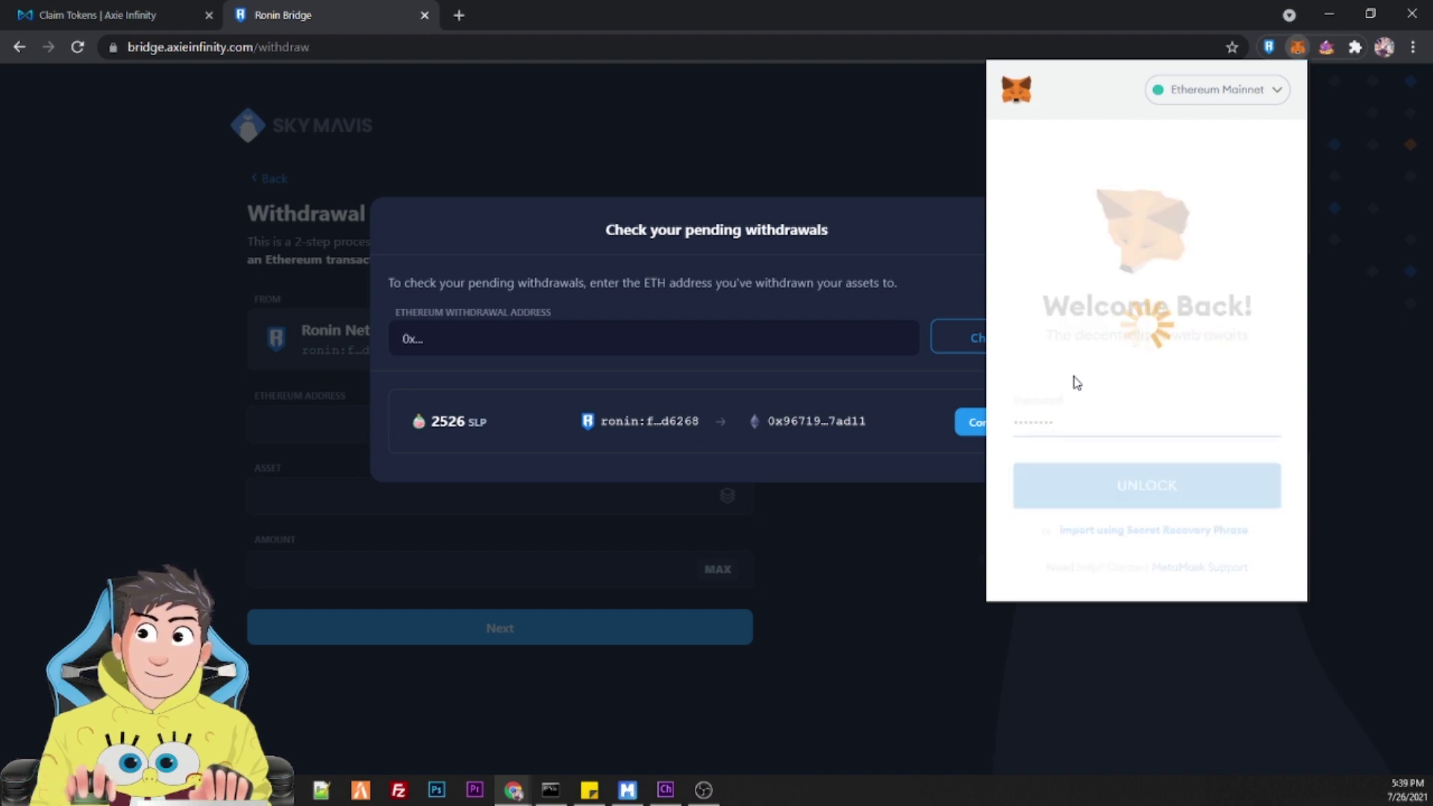
{"action": "left_click", "coordinate": [885, 383]}
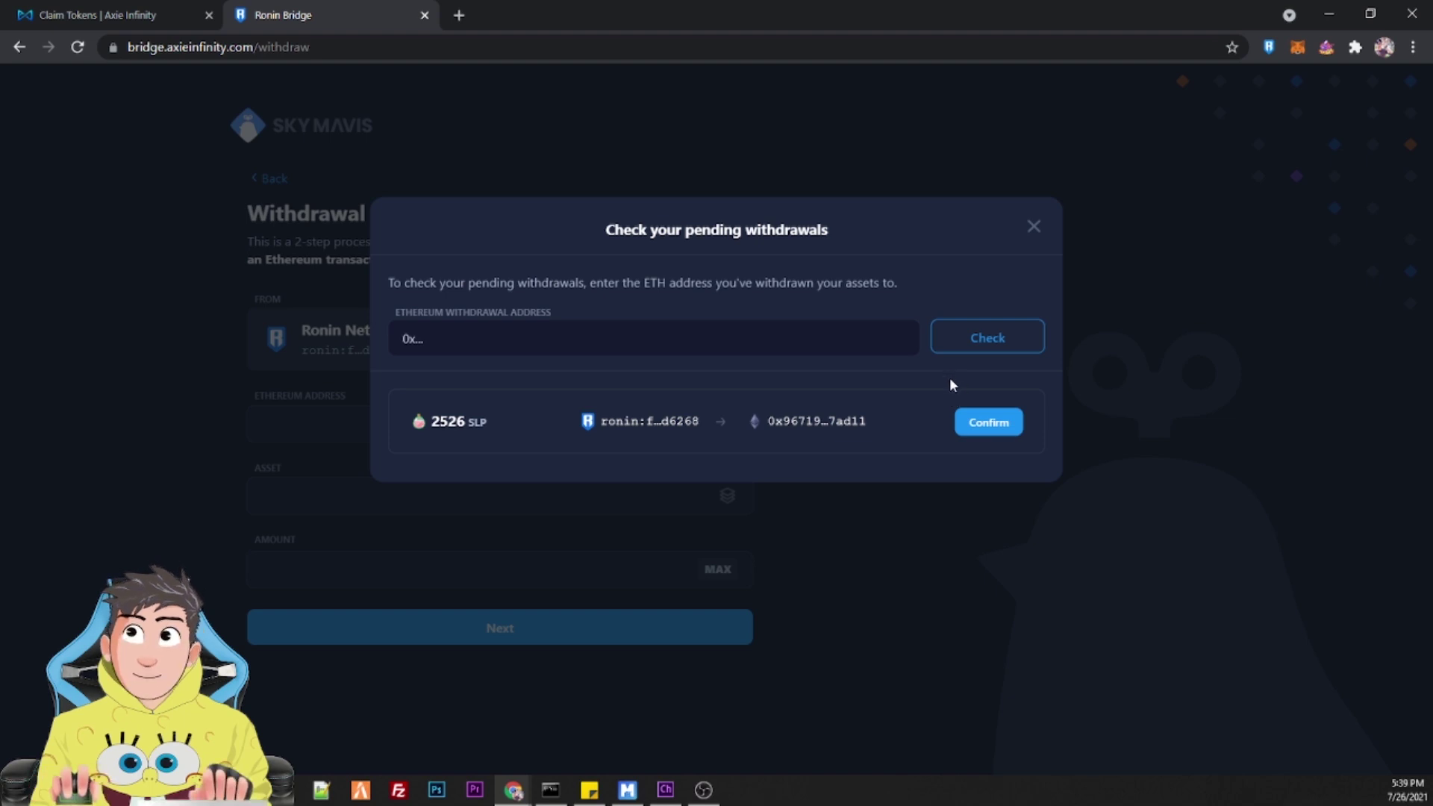
{"action": "left_click", "coordinate": [977, 431]}
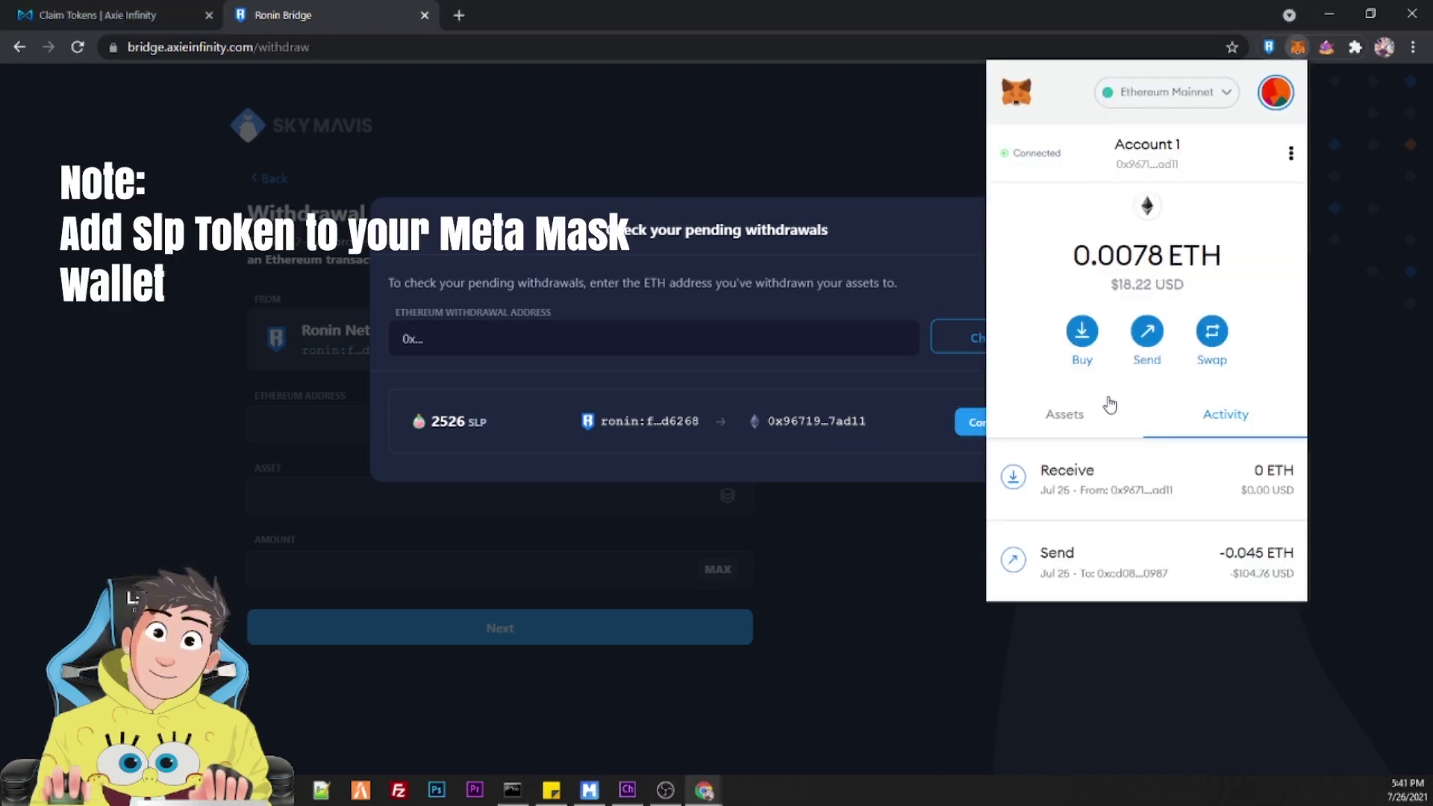
Step: Check MetaMask's asset list for the SLP token
{"action": "left_click", "coordinate": [1110, 405]}
{"action": "scroll", "coordinate": [1132, 365], "scroll_direction": "down", "scroll_amount": 5}
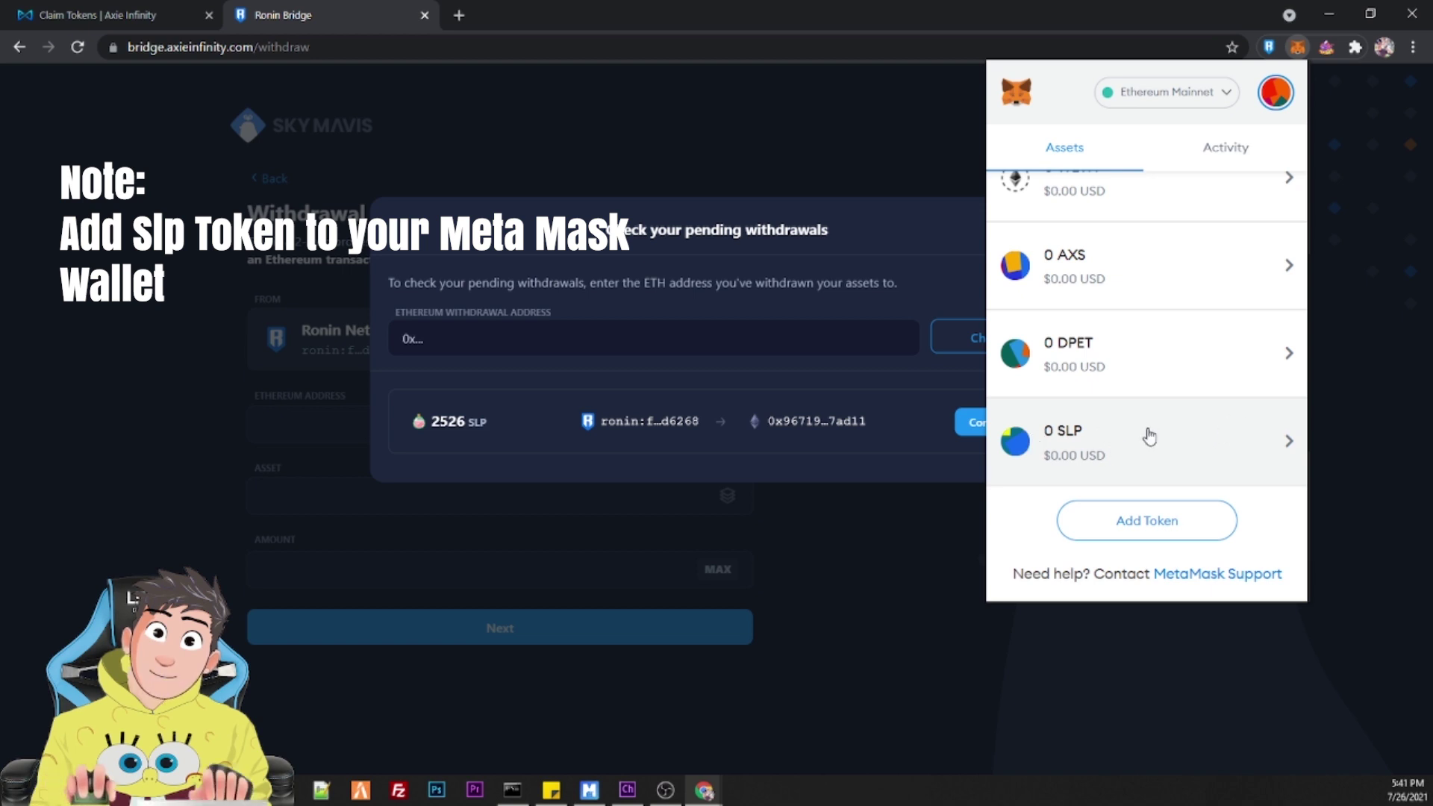
{"action": "left_click", "coordinate": [848, 192]}
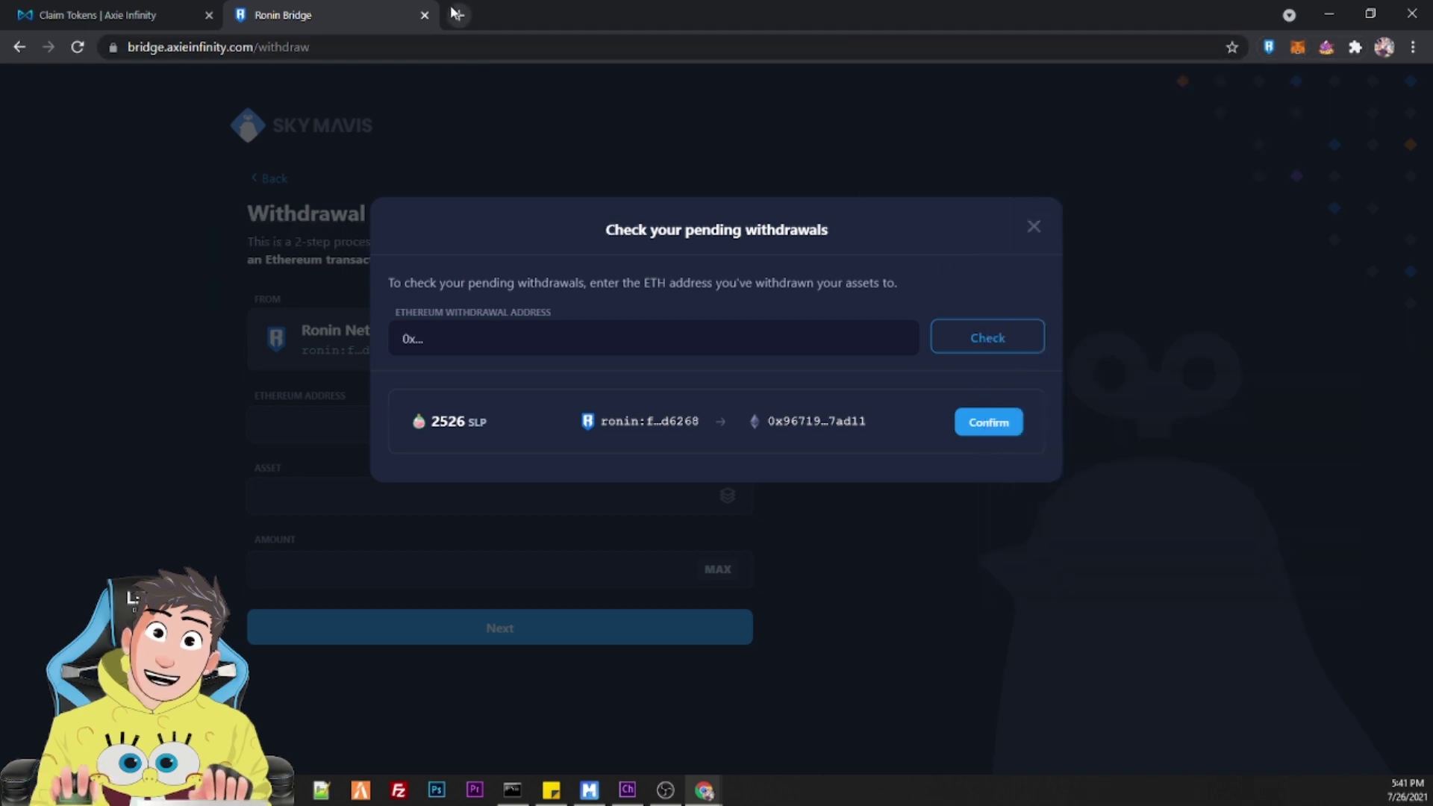
Step: Look up Small Love Potion (SLP) on coinmarketcap.com in a new tab and copy its Ethereum contract address
{"action": "left_click", "coordinate": [458, 15]}
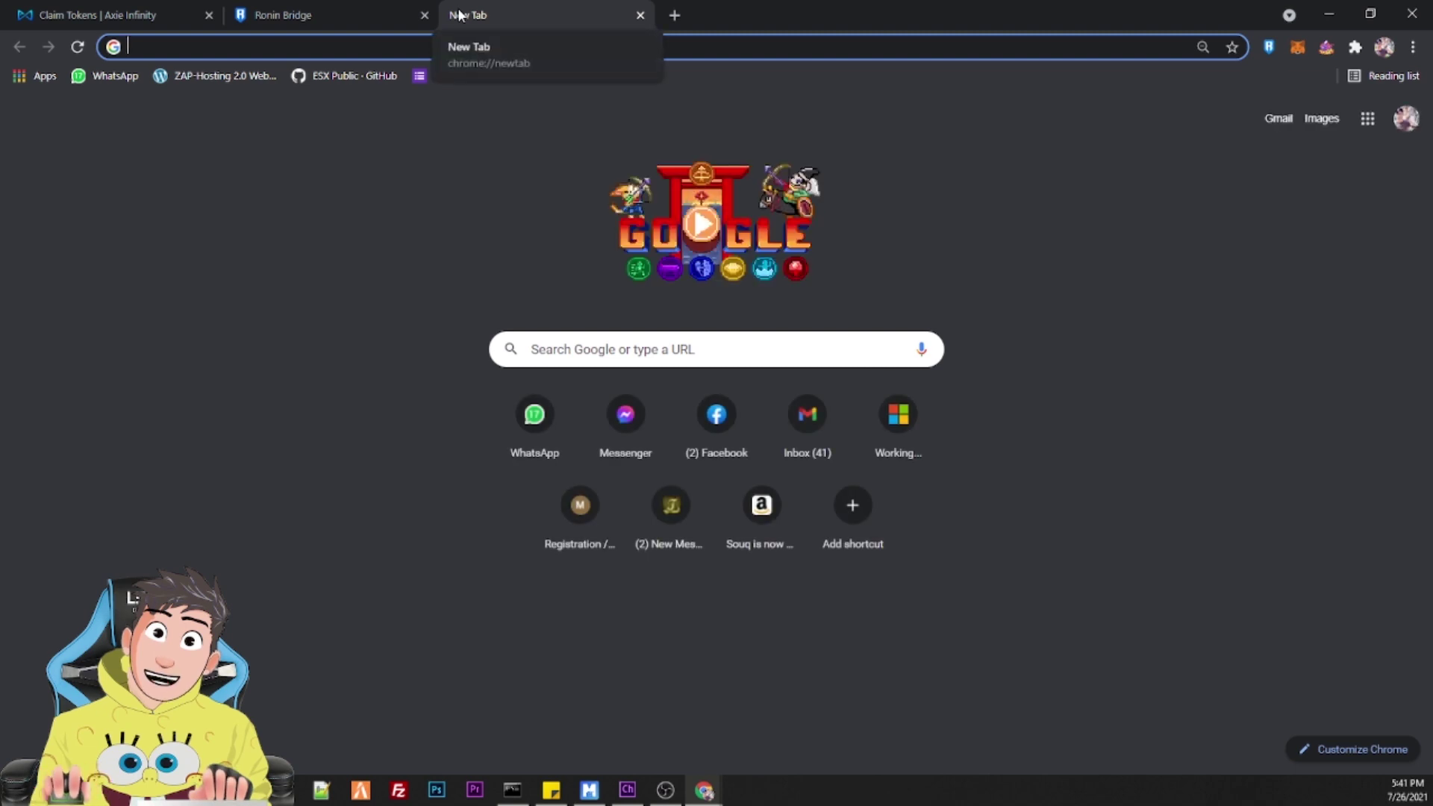
{"action": "type", "text": "coin"}
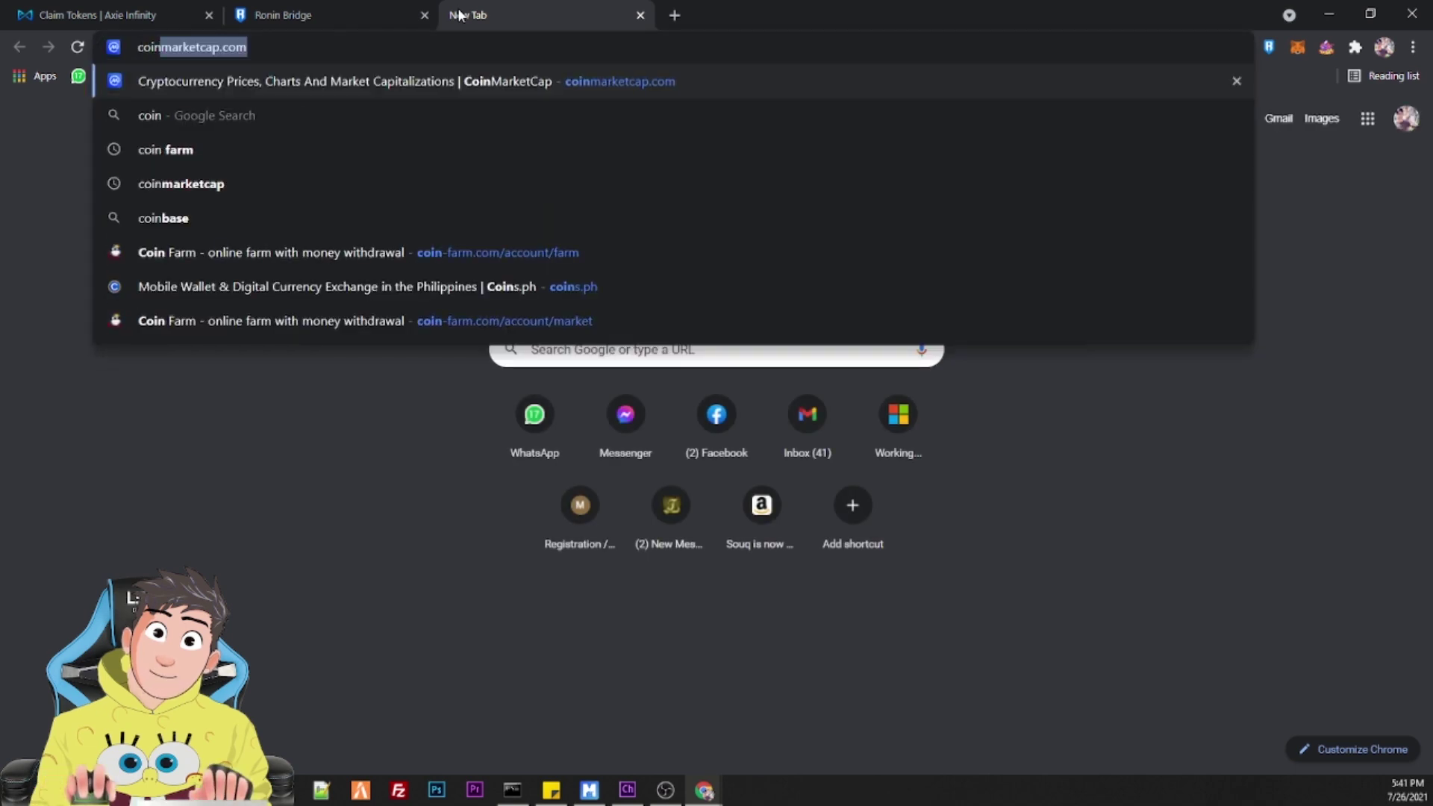
{"action": "key", "text": "Return"}
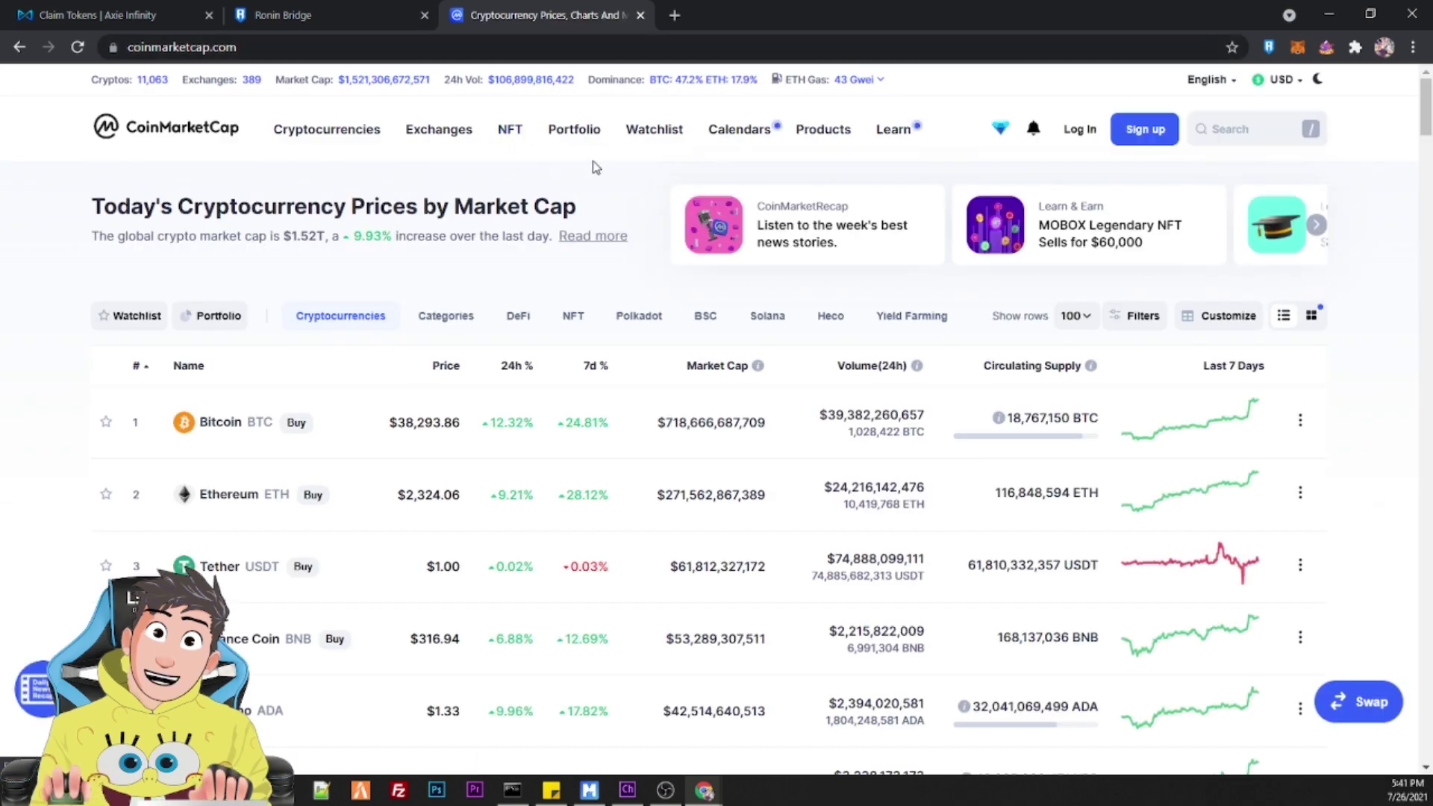
{"action": "left_click", "coordinate": [1225, 130]}
{"action": "type", "text": "slpo"}
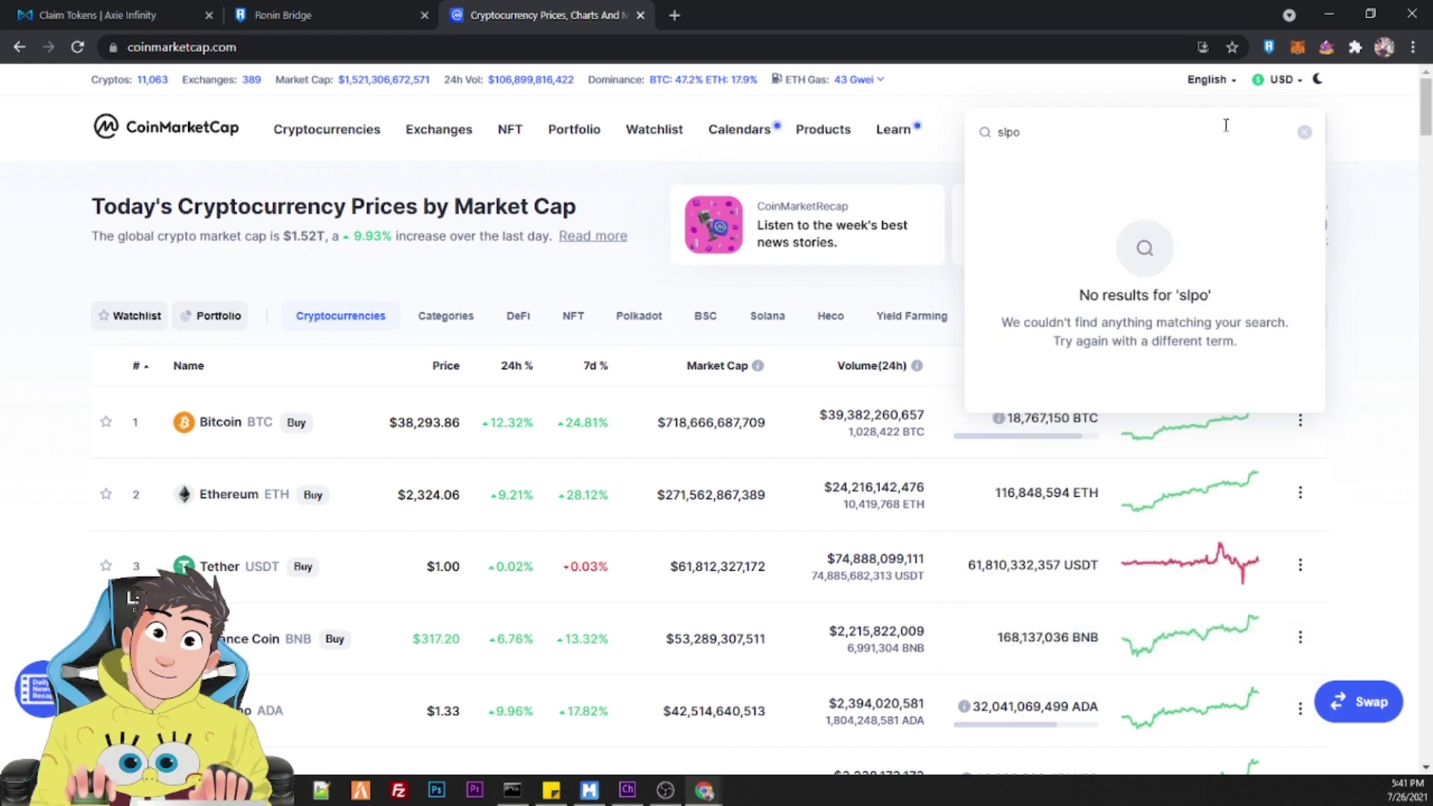
{"action": "key", "text": "BackSpace"}
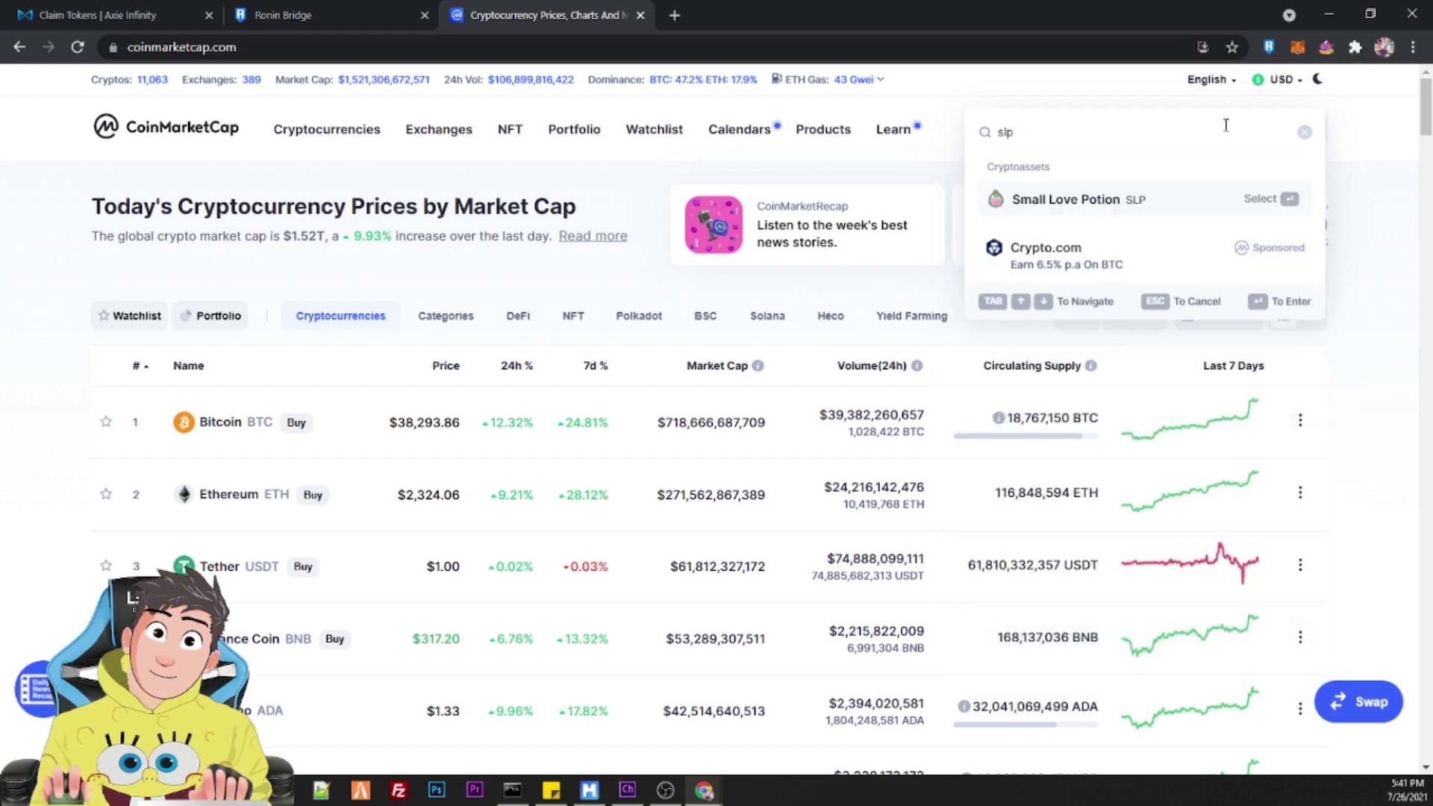
{"action": "key", "text": "Return"}
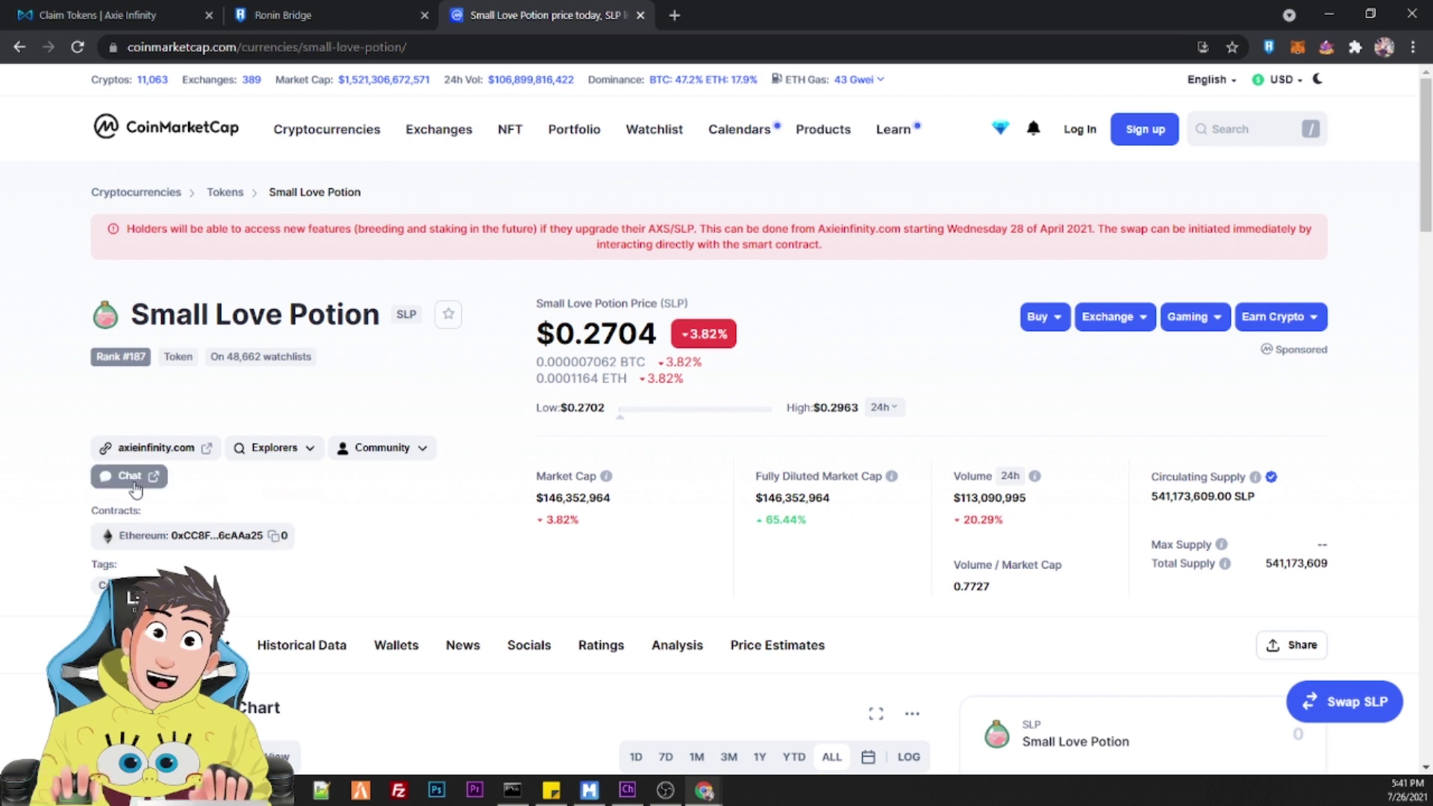
{"action": "left_click", "coordinate": [275, 536]}
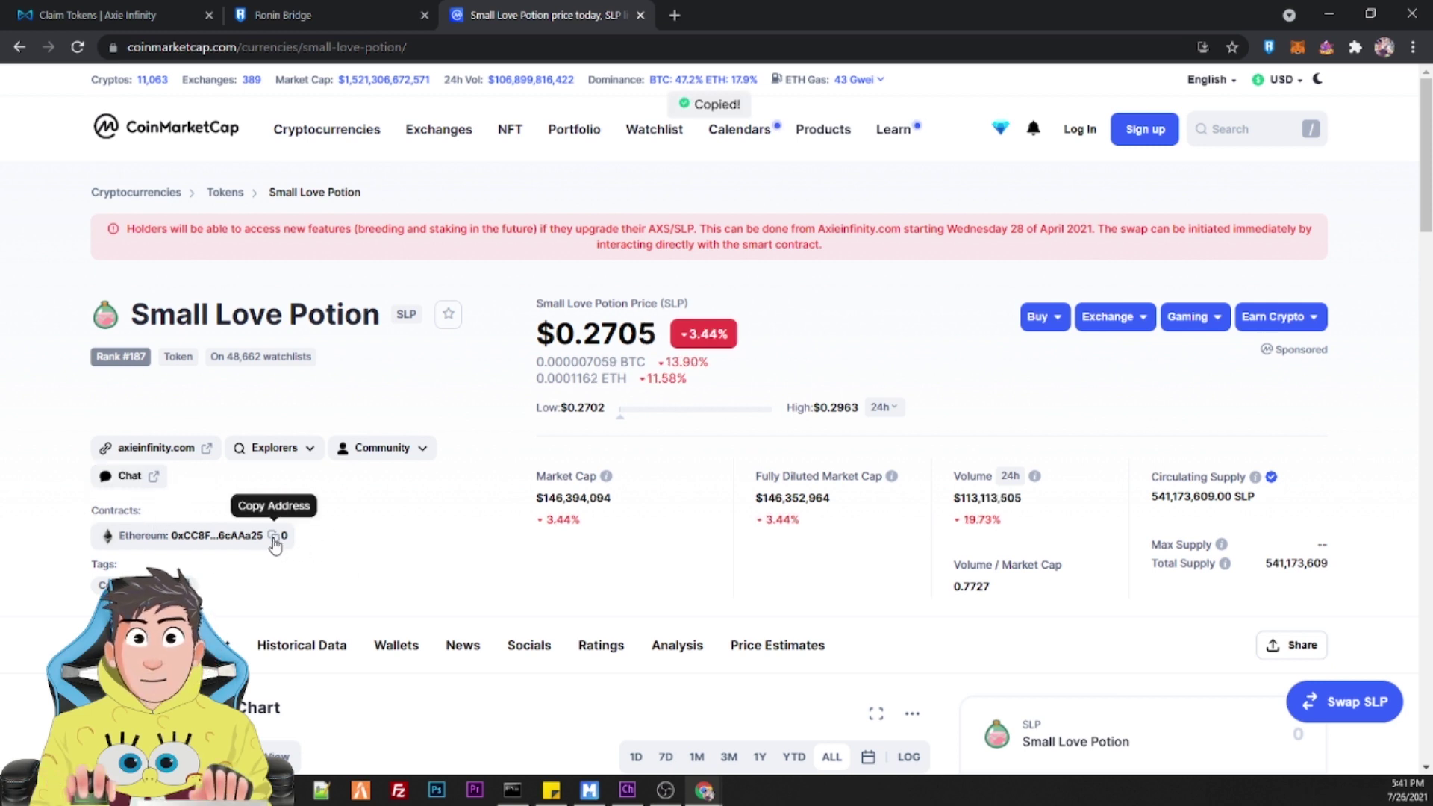
Step: Start adding a custom token in MetaMask and paste the copied SLP contract address as its token contract address
{"action": "left_click", "coordinate": [1298, 47]}
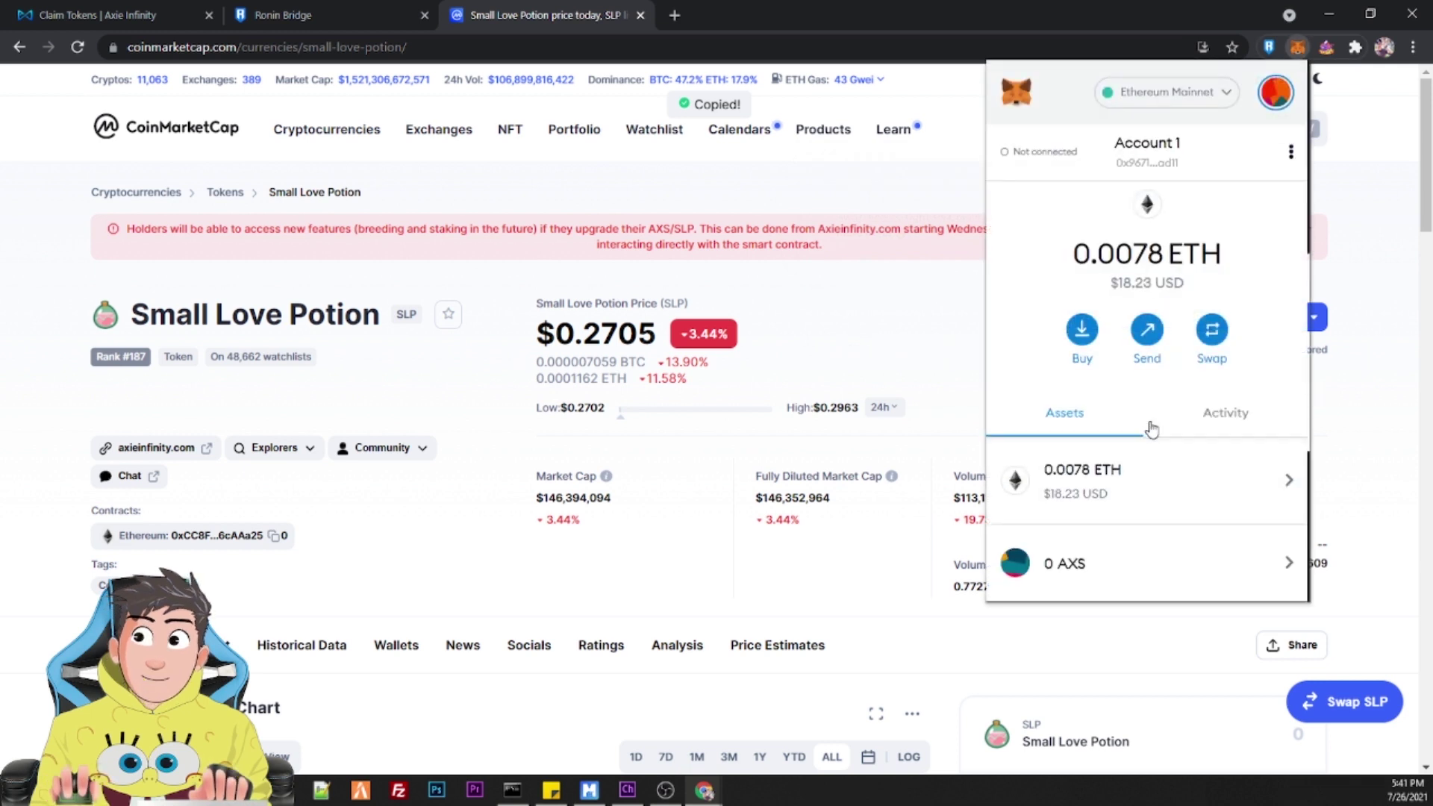
{"action": "scroll", "coordinate": [1151, 425], "scroll_direction": "down", "scroll_amount": 4}
{"action": "left_click", "coordinate": [1147, 519]}
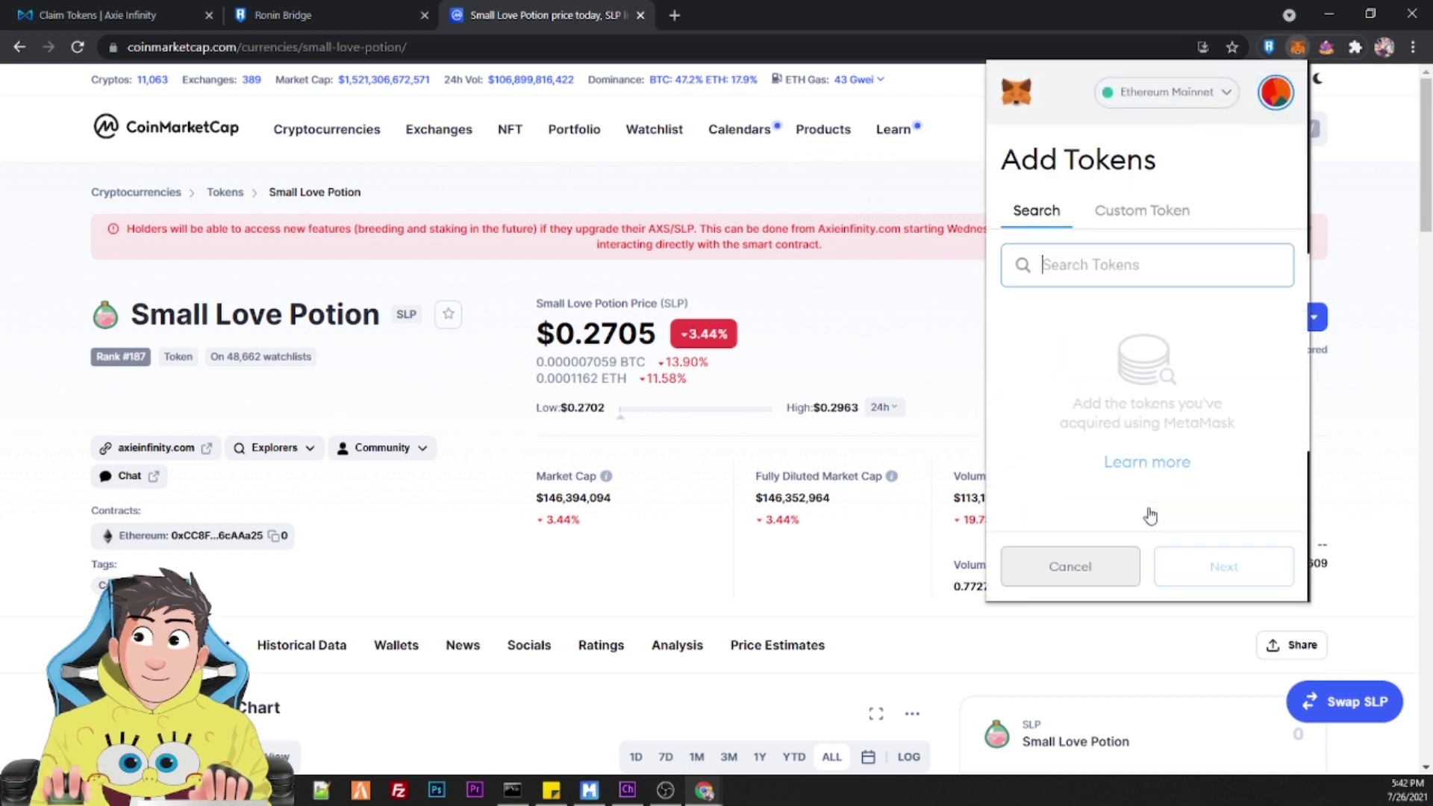
{"action": "left_click", "coordinate": [1127, 217]}
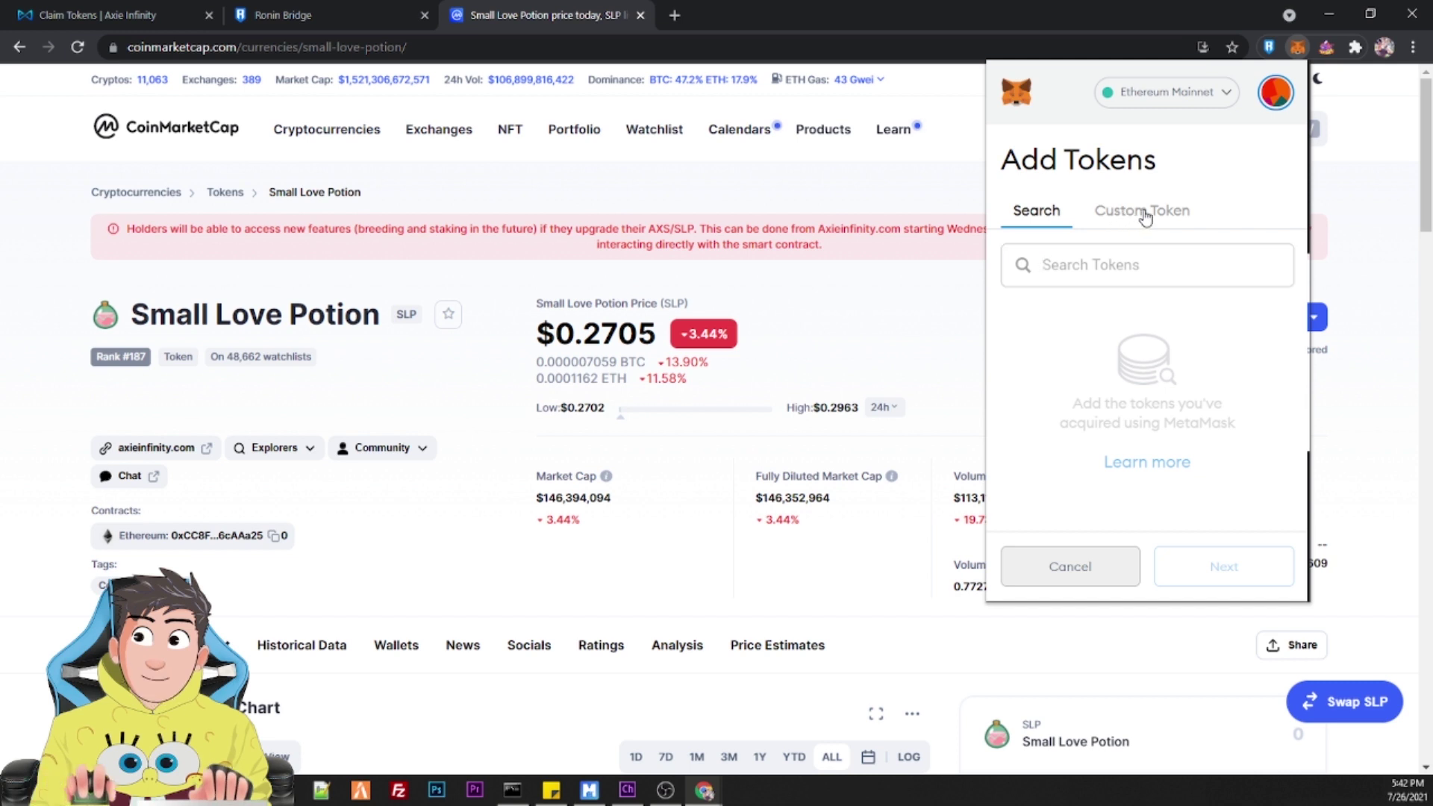
{"action": "right_click", "coordinate": [1127, 301]}
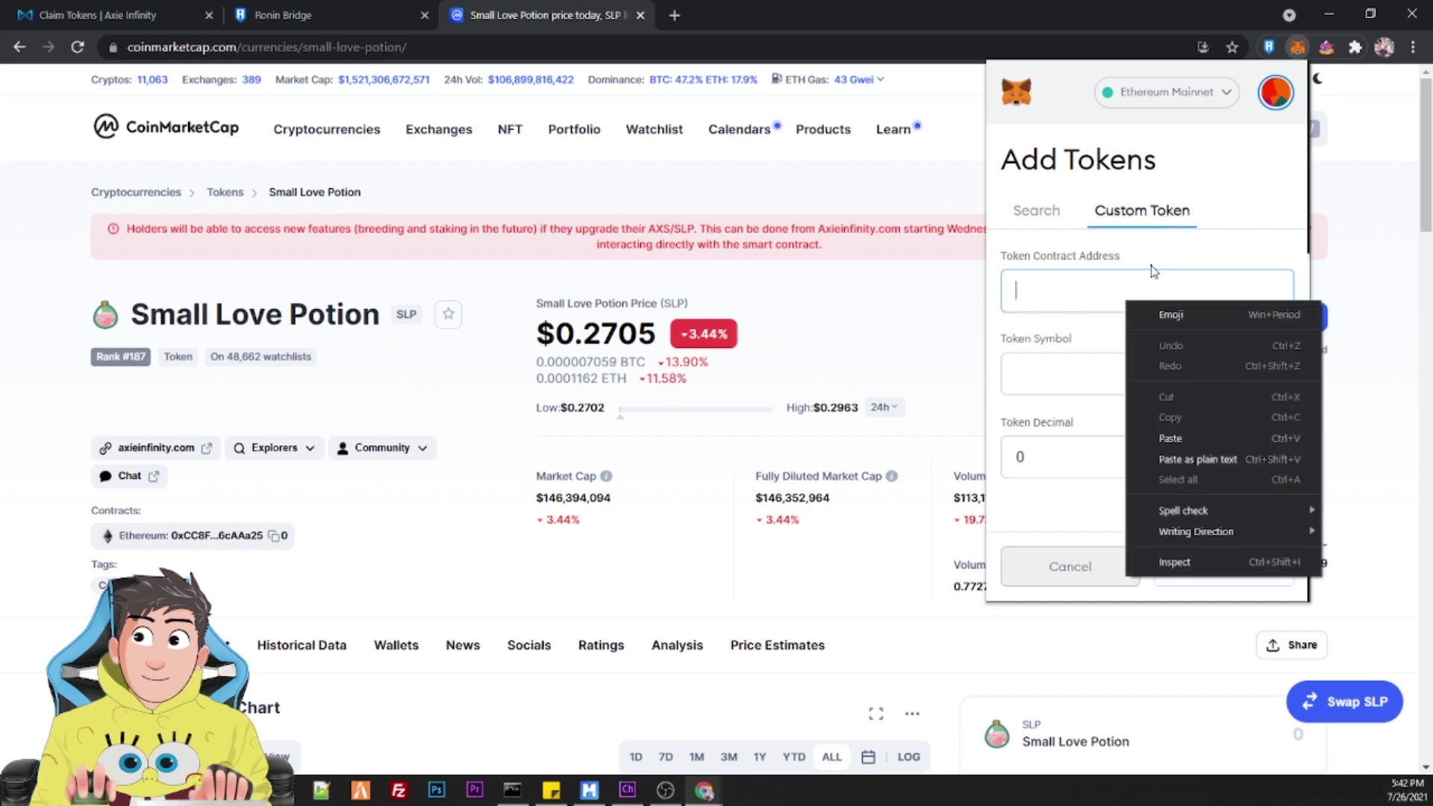
{"action": "left_click", "coordinate": [1221, 433]}
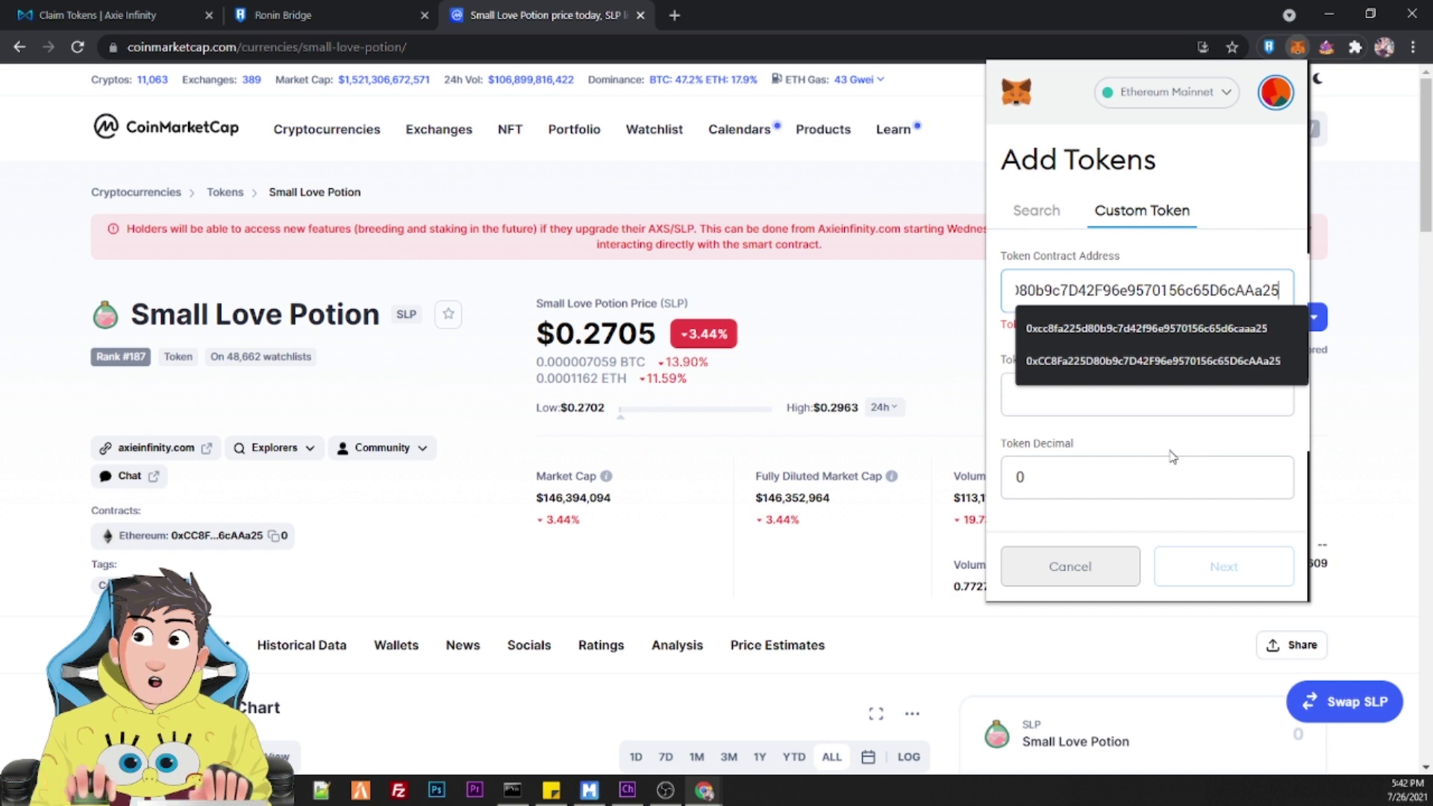
Step: Try to add the custom token with the symbol SLP4, then cancel adding it
{"action": "left_click", "coordinate": [1154, 398]}
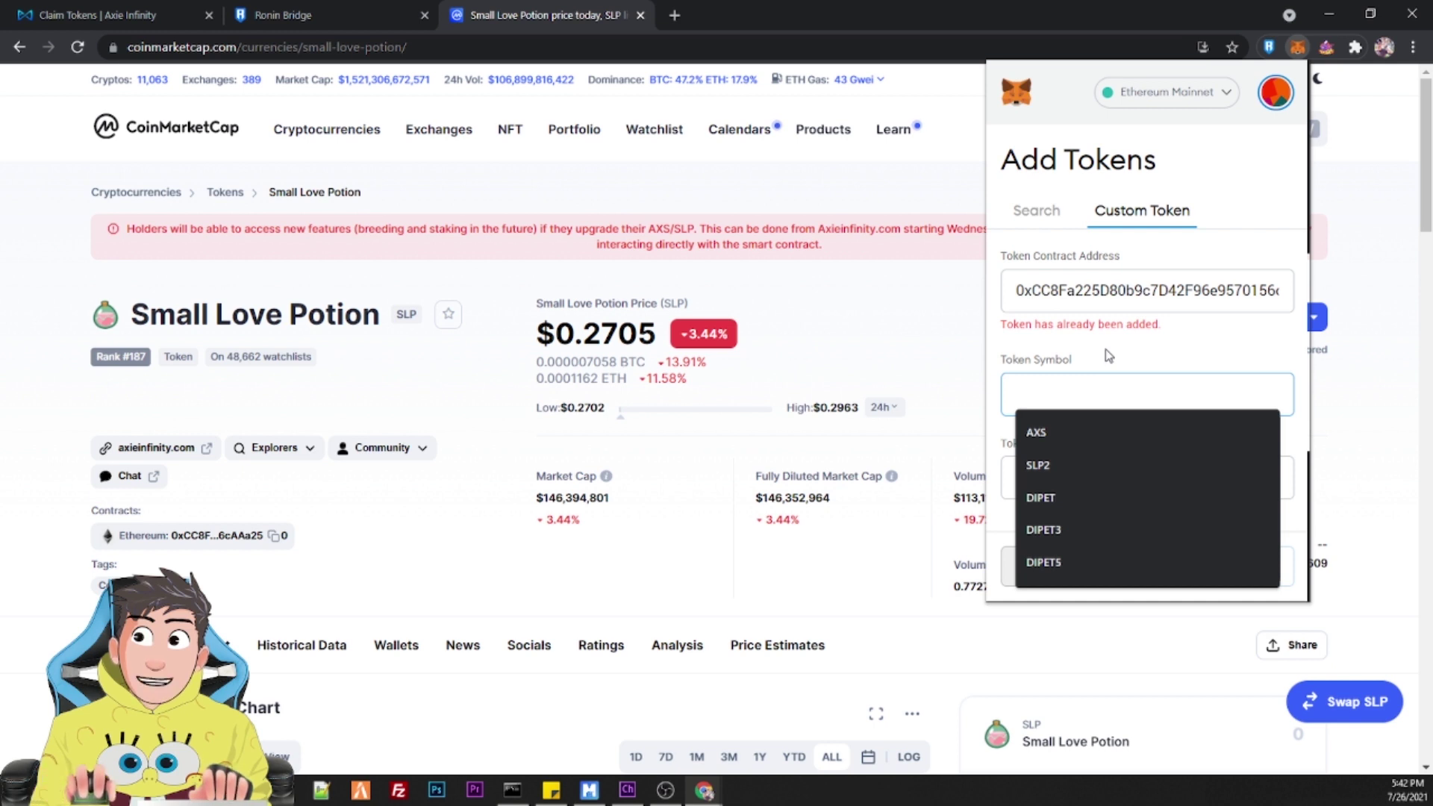
{"action": "type", "text": "SLP"}
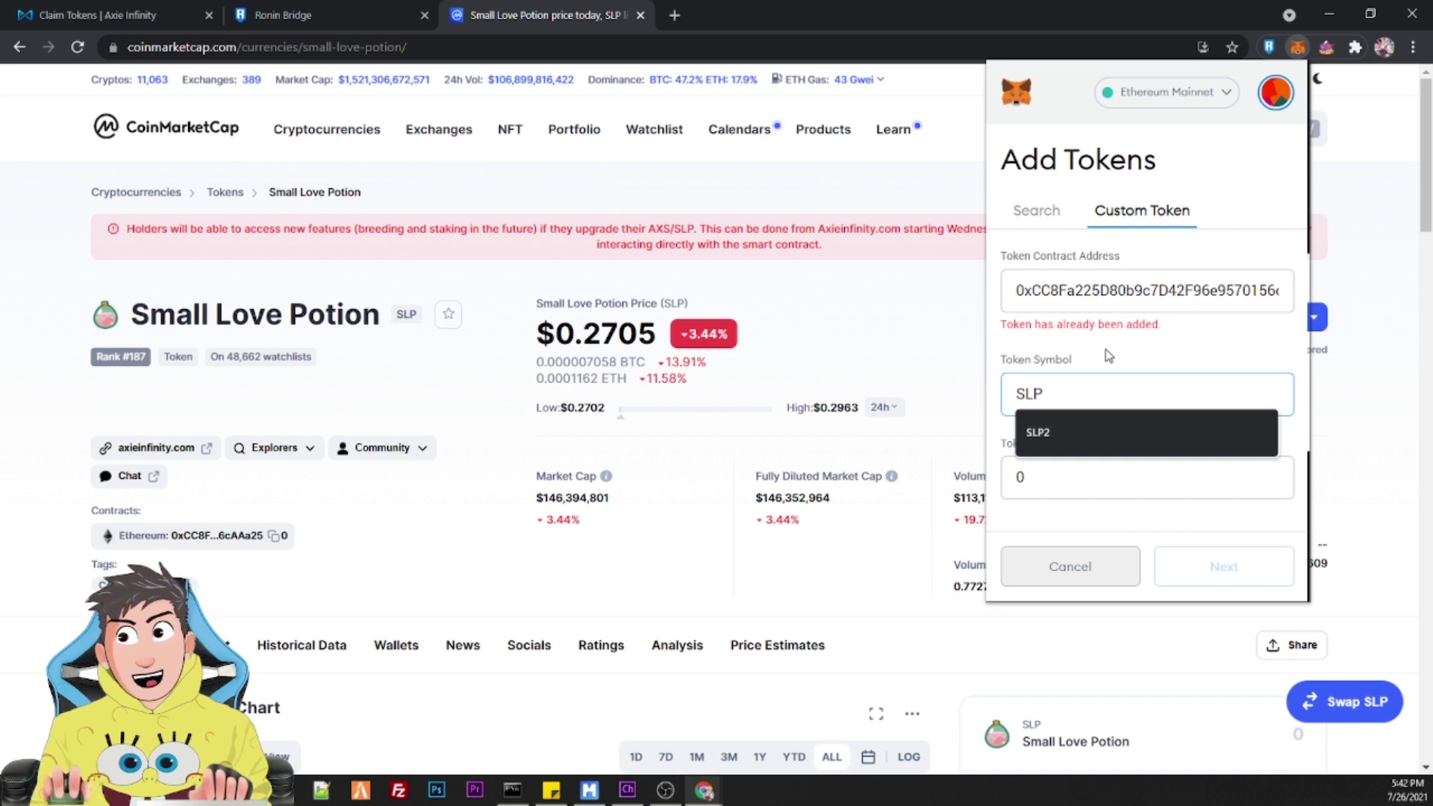
{"action": "type", "text": "4"}
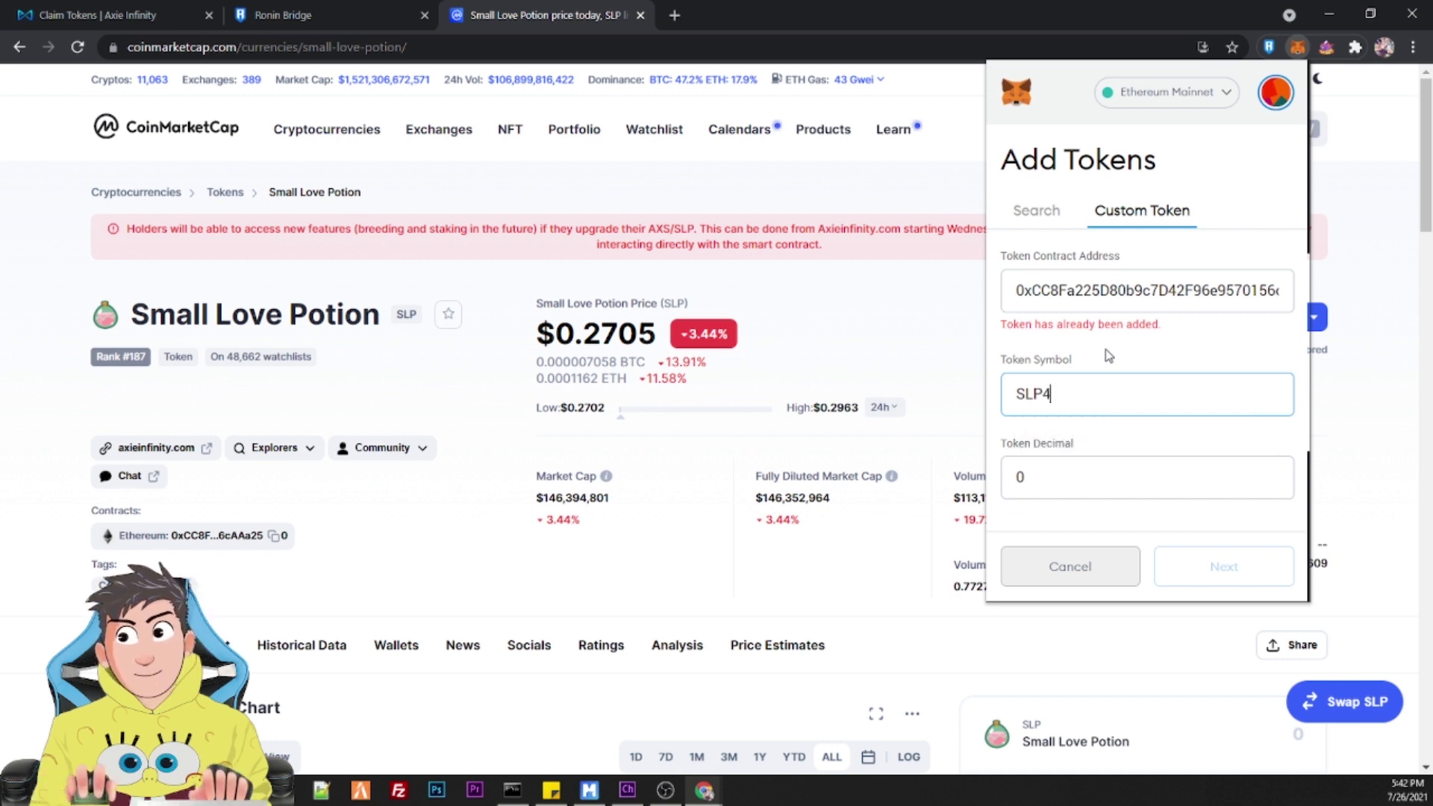
{"action": "left_click", "coordinate": [1091, 521]}
{"action": "double_click", "coordinate": [1191, 290]}
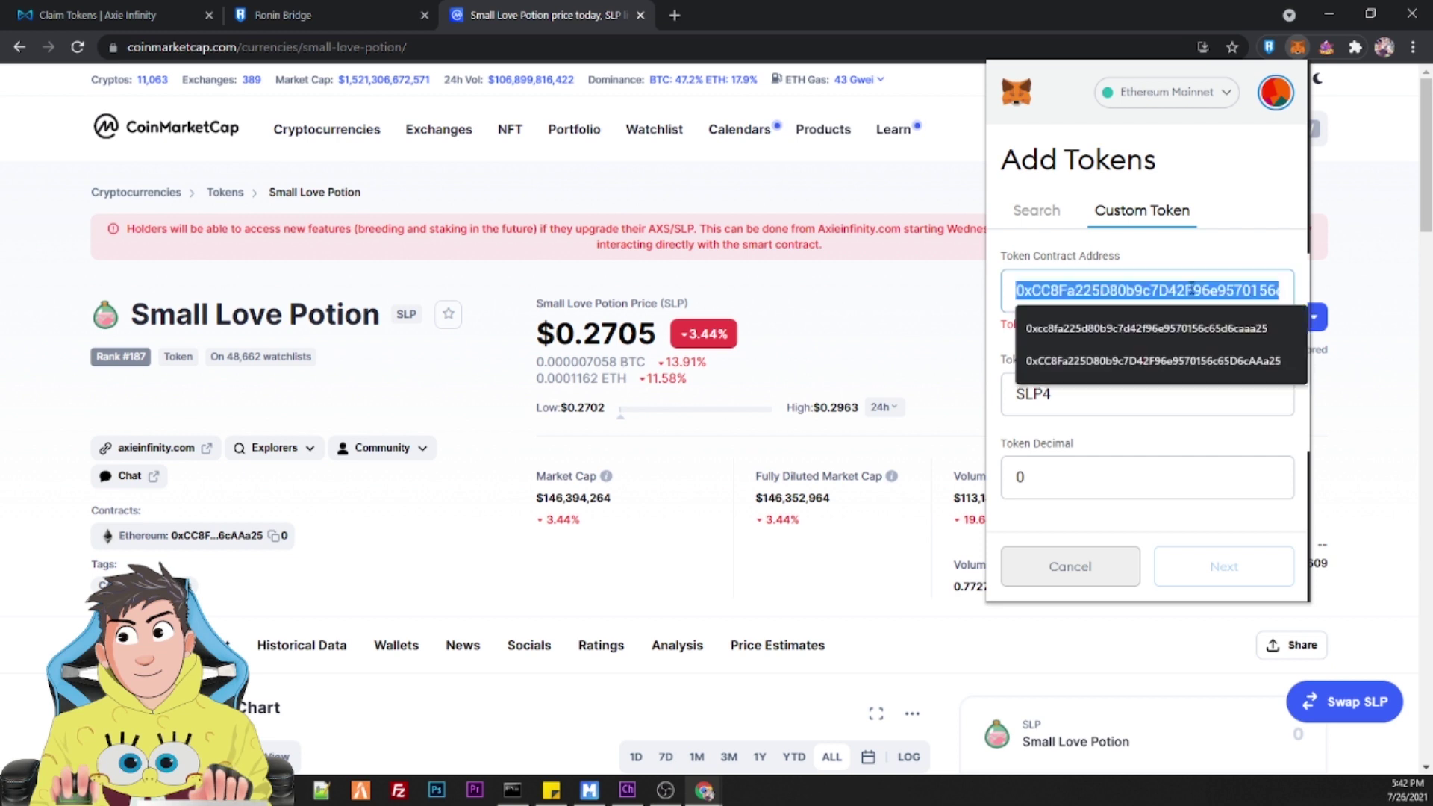
{"action": "left_click", "coordinate": [1166, 232]}
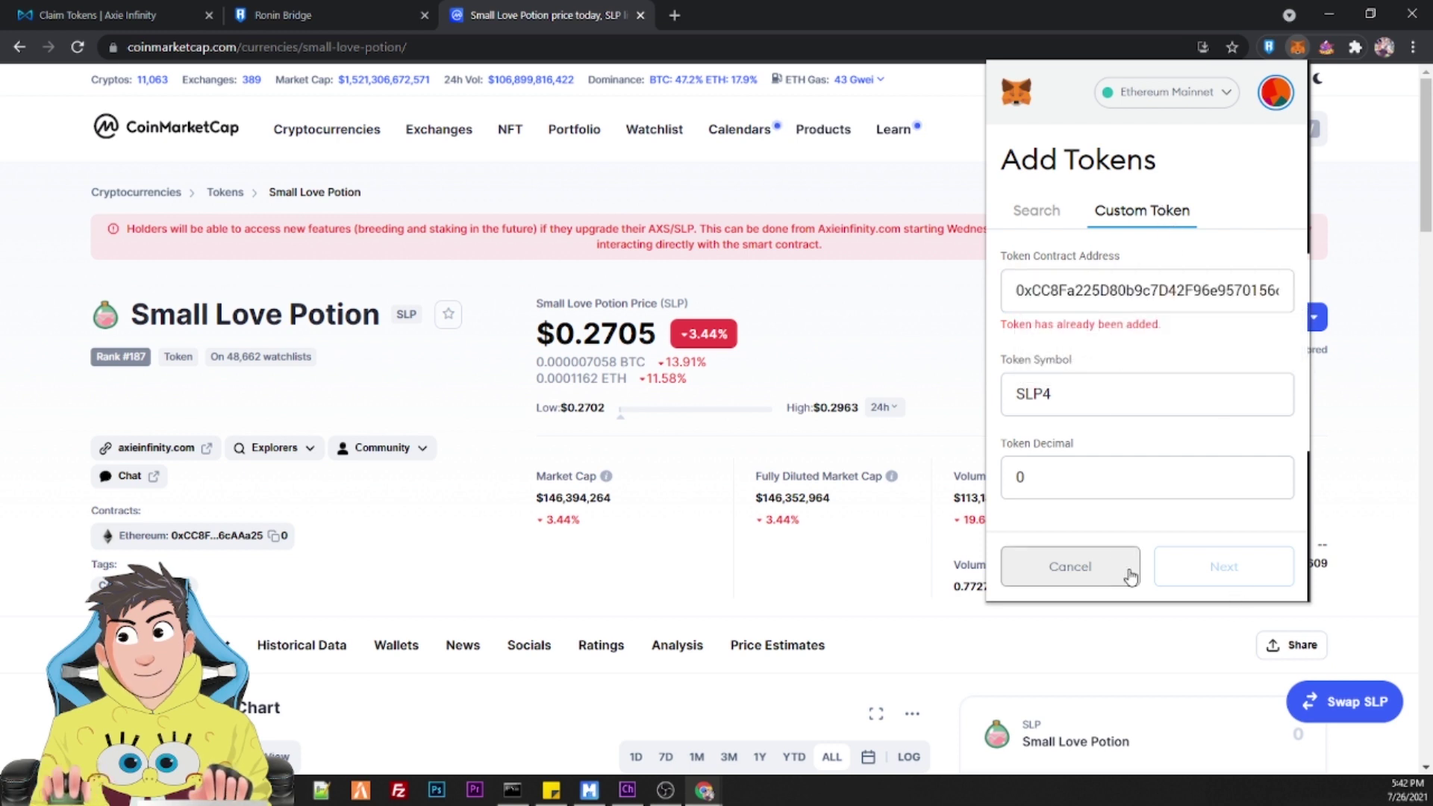
{"action": "double_click", "coordinate": [1189, 565]}
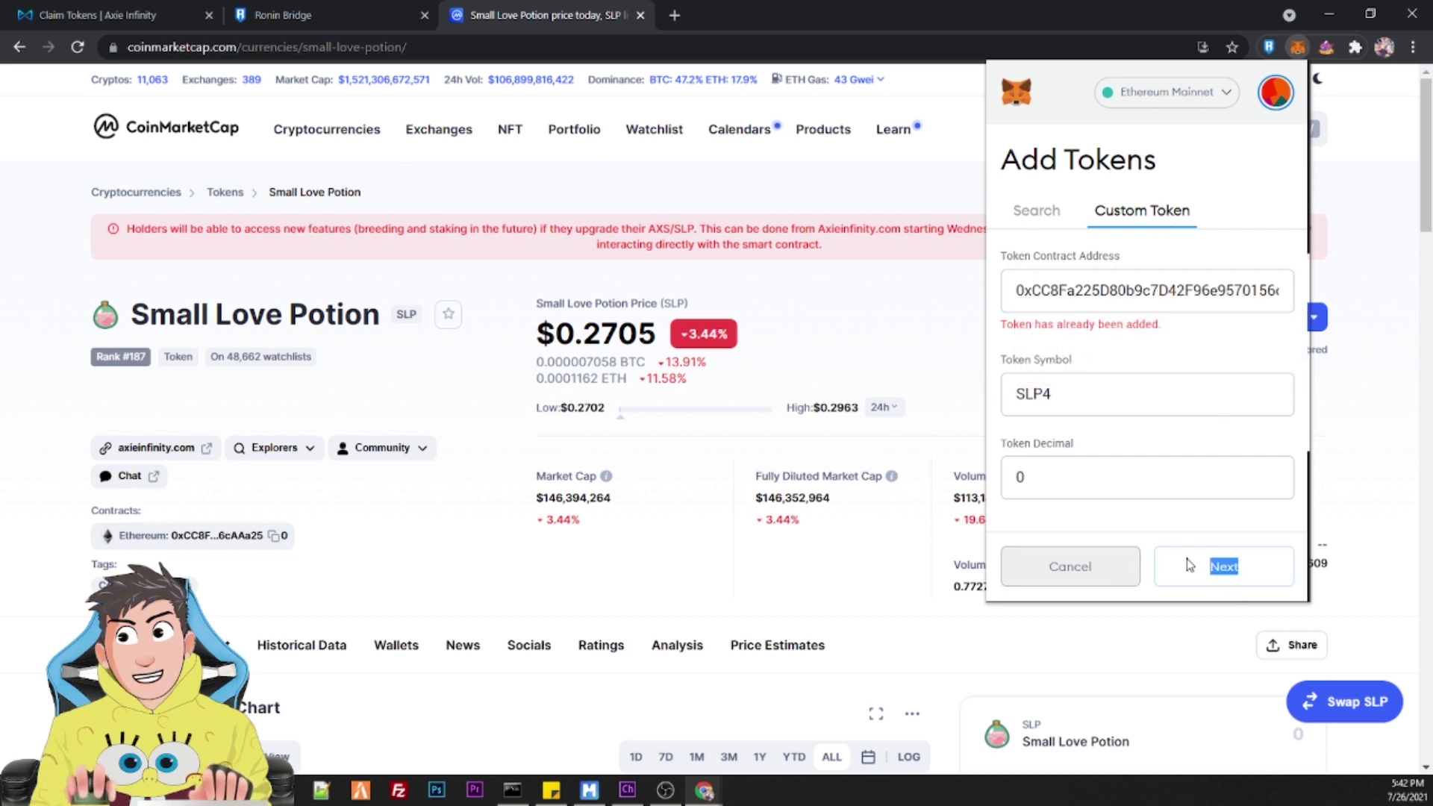
{"action": "left_click", "coordinate": [1045, 215]}
{"action": "left_click", "coordinate": [1008, 561]}
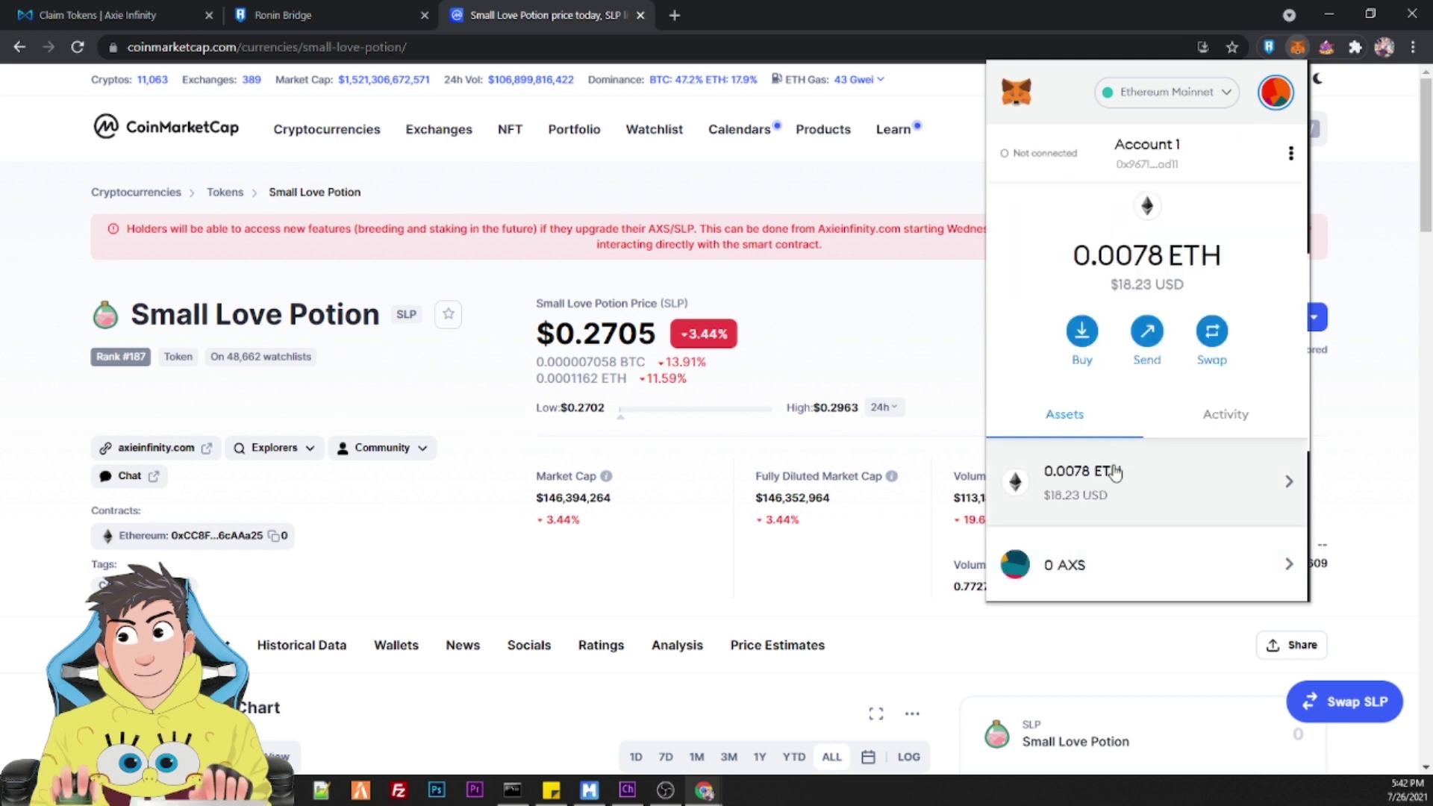
Step: Check MetaMask's asset list for the SLP token and view the list of available networks
{"action": "scroll", "coordinate": [1104, 438], "scroll_direction": "down", "scroll_amount": 5}
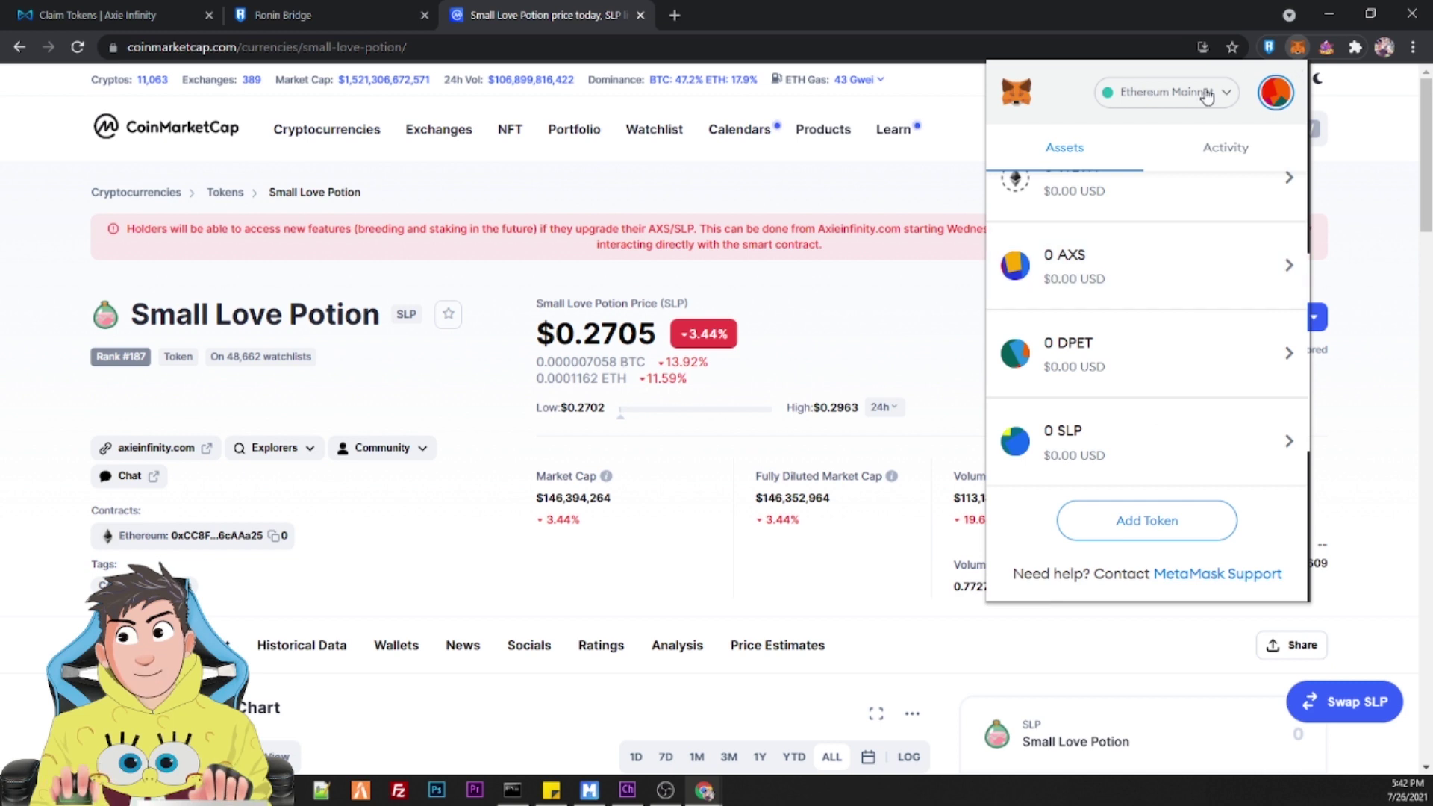
{"action": "left_click", "coordinate": [1139, 103]}
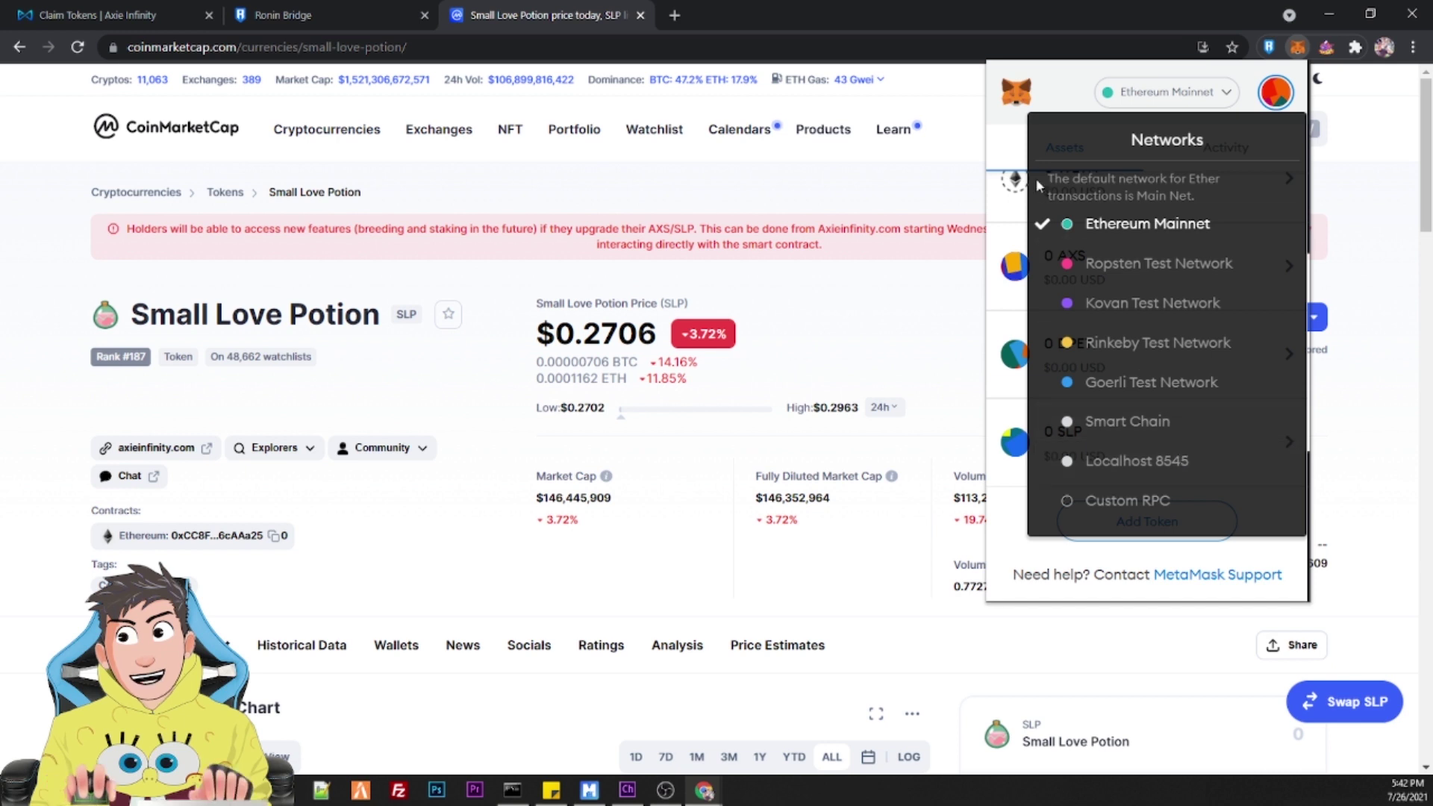
{"action": "left_click", "coordinate": [1038, 97]}
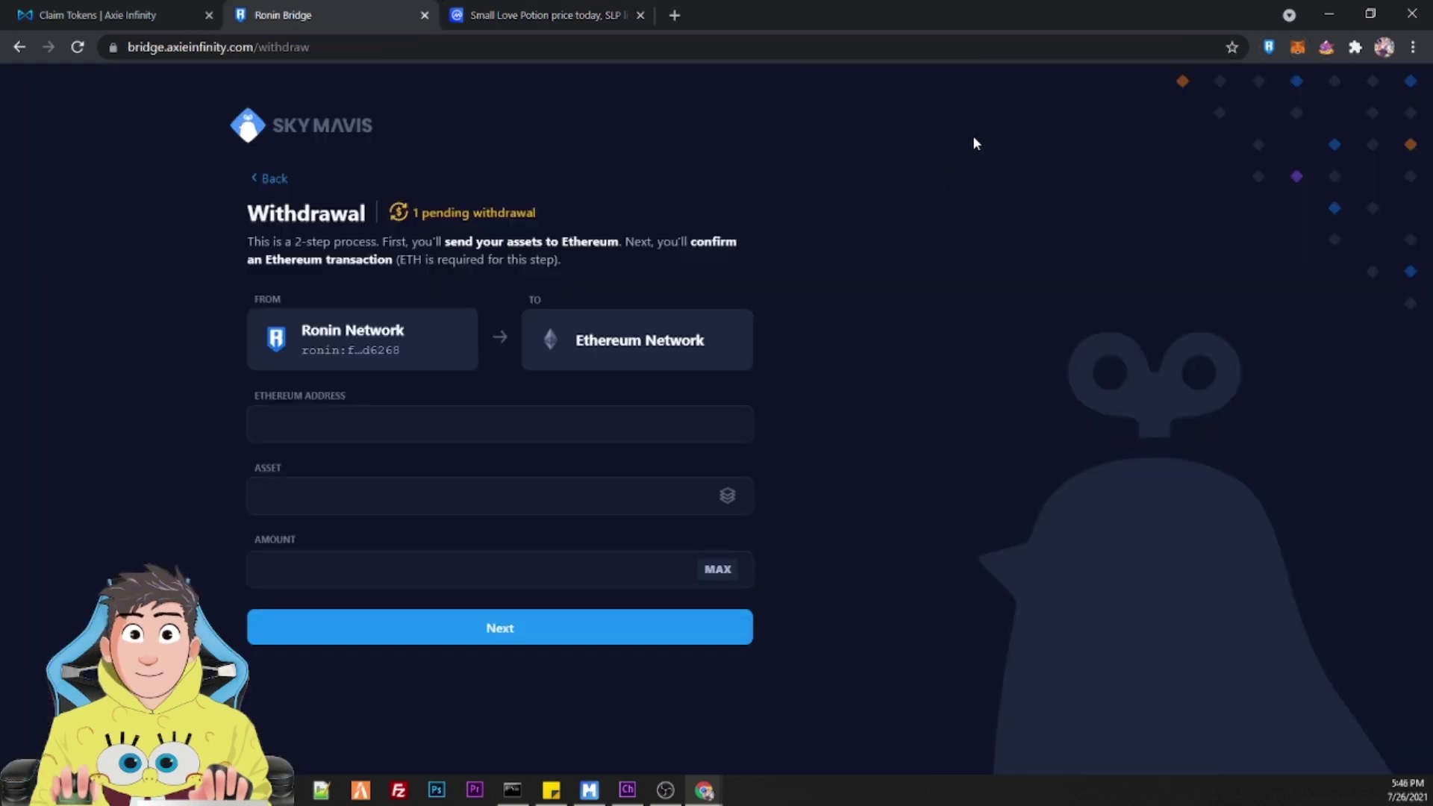
Step: Check the ETH balance in MetaMask and request confirmation of the pending 2526 SLP withdrawal on the Ronin Bridge
{"action": "left_click", "coordinate": [1293, 47]}
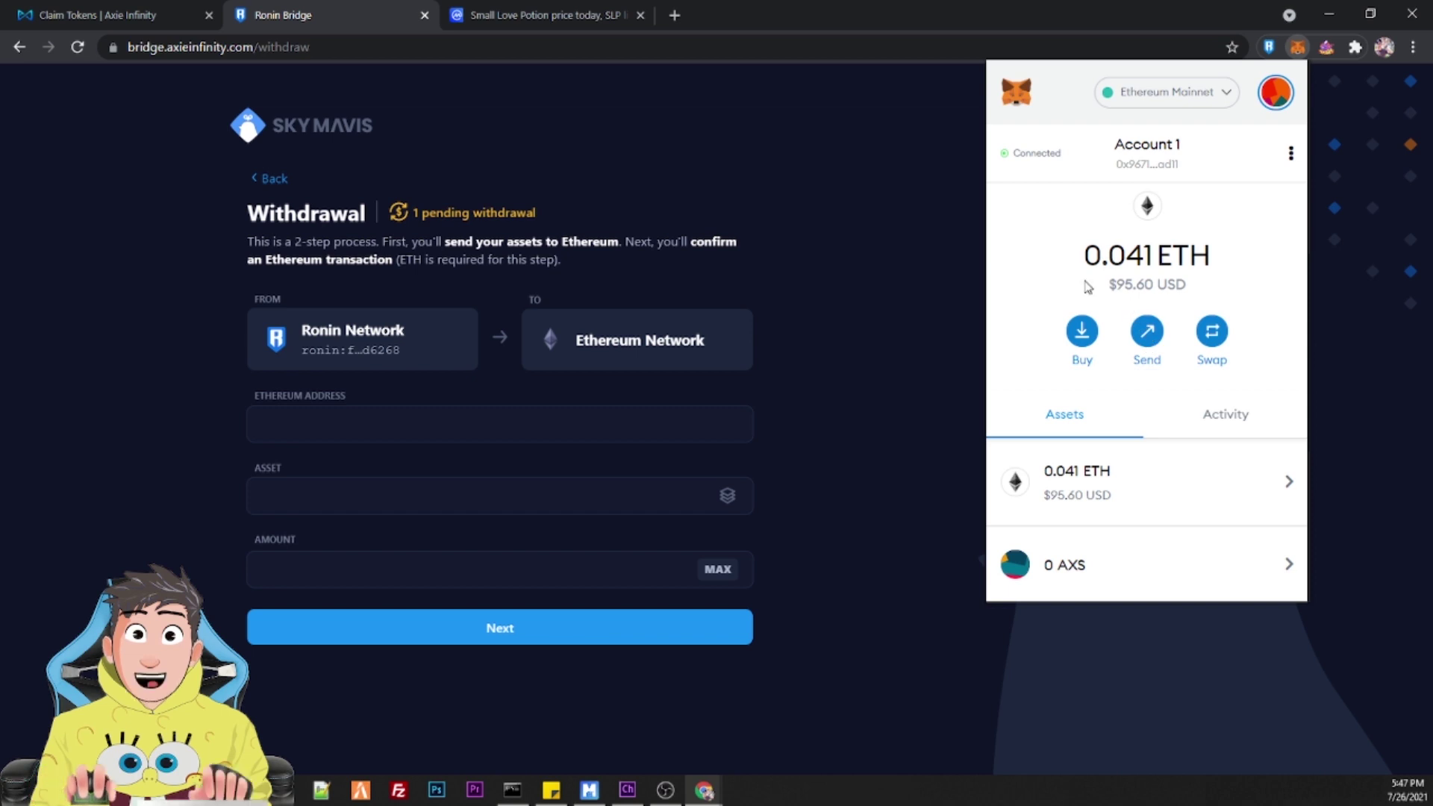
{"action": "left_click", "coordinate": [570, 187]}
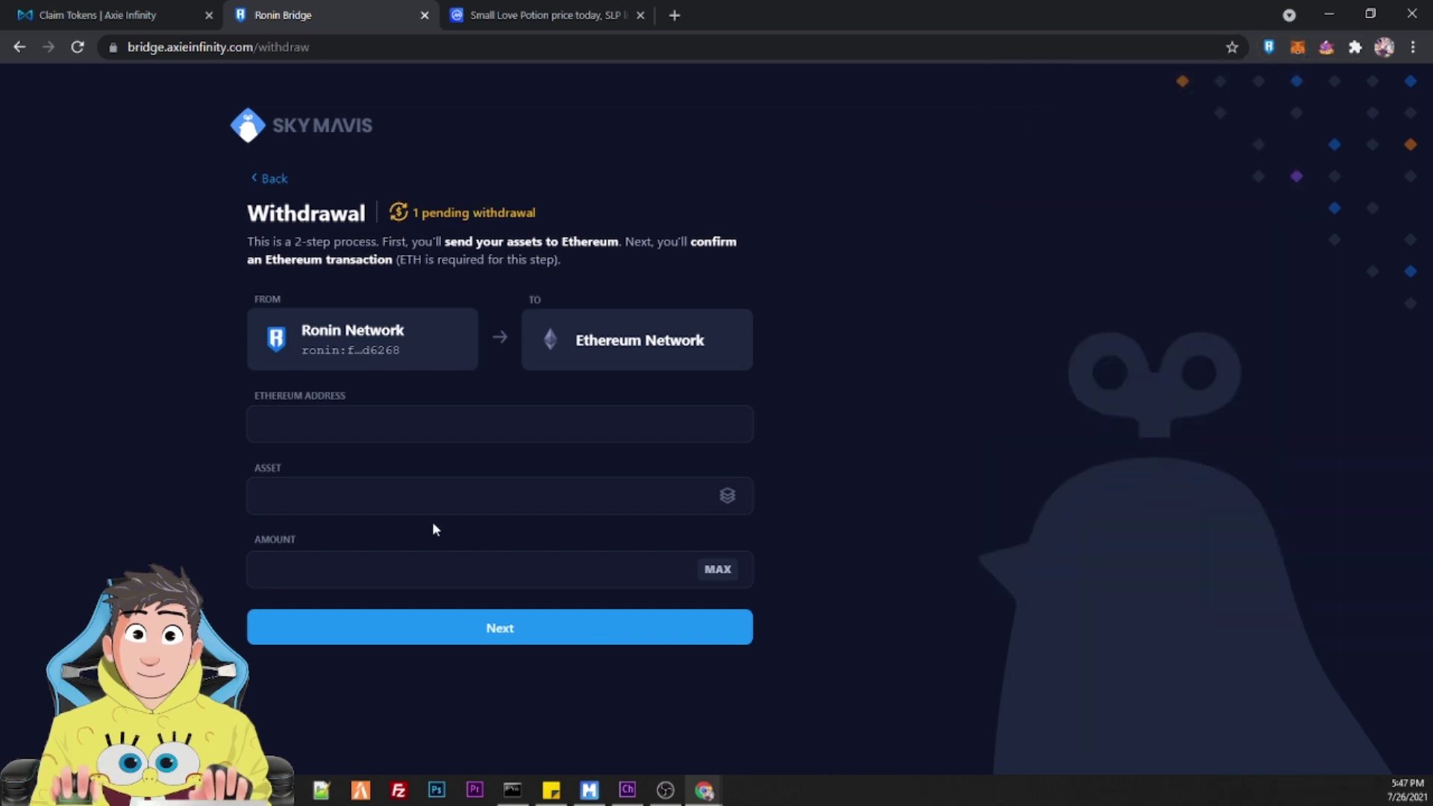
{"action": "left_click", "coordinate": [477, 217]}
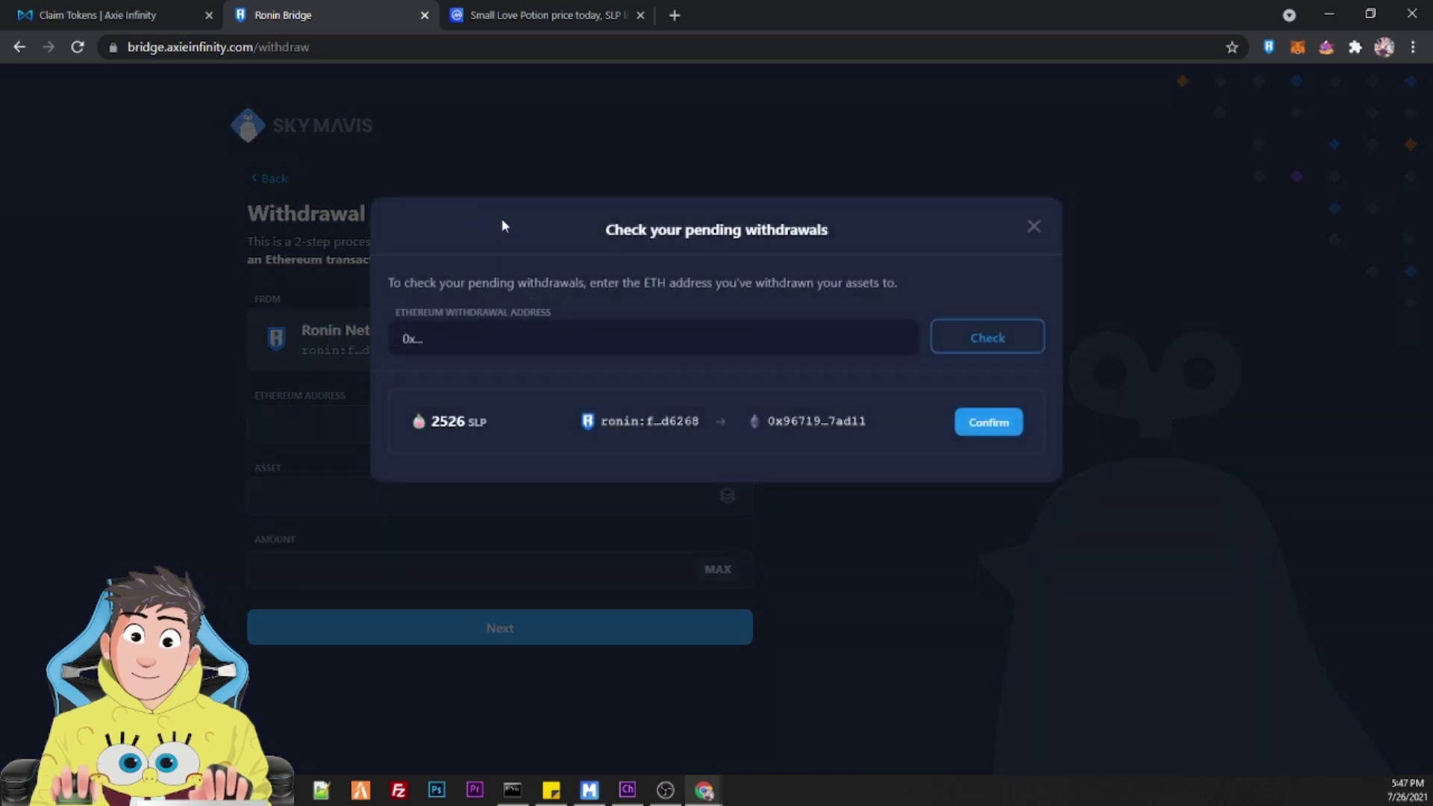
{"action": "left_click", "coordinate": [972, 423]}
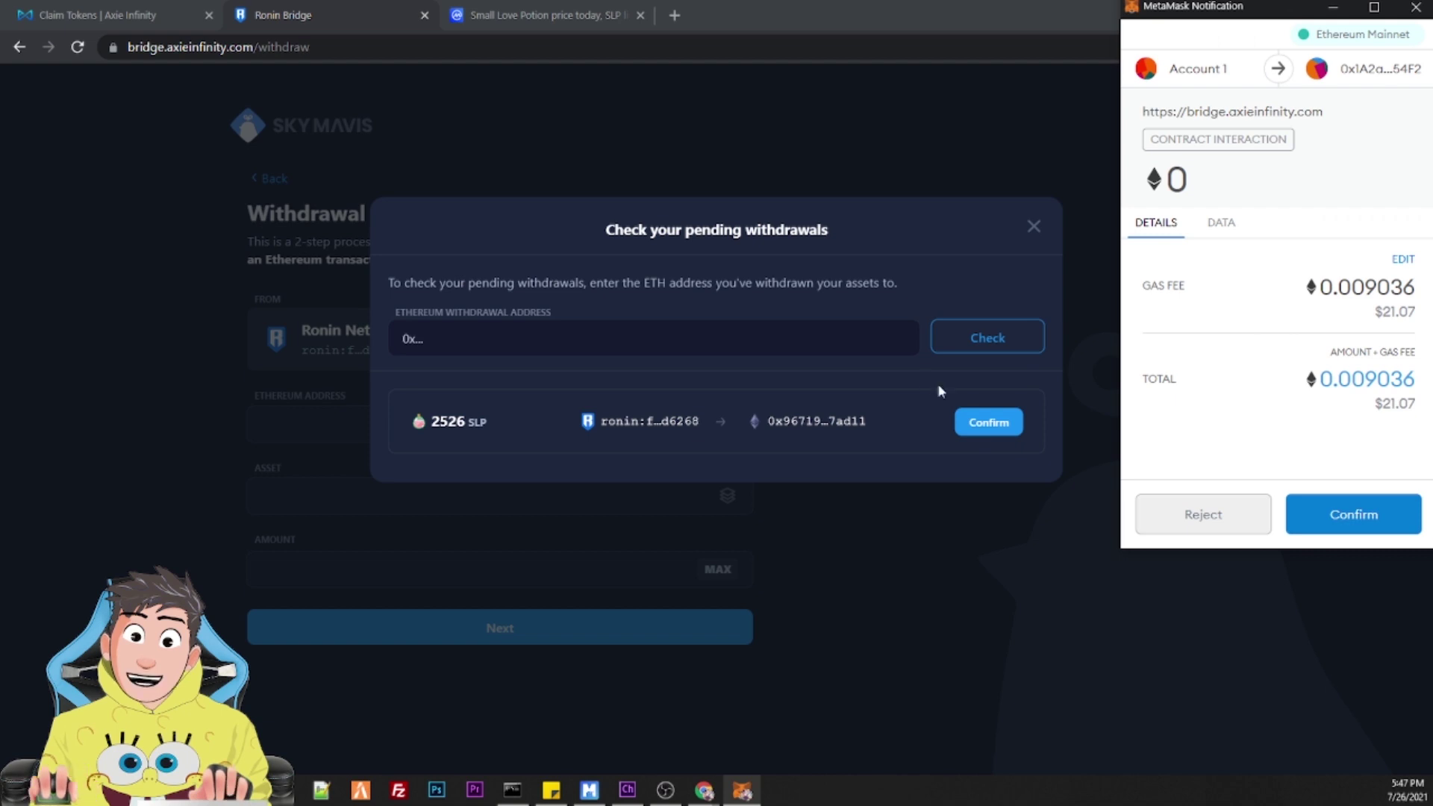
Step: Review the basic and advanced gas fee options, save the existing fee, and confirm the withdrawal transaction in MetaMask
{"action": "left_click", "coordinate": [1404, 262]}
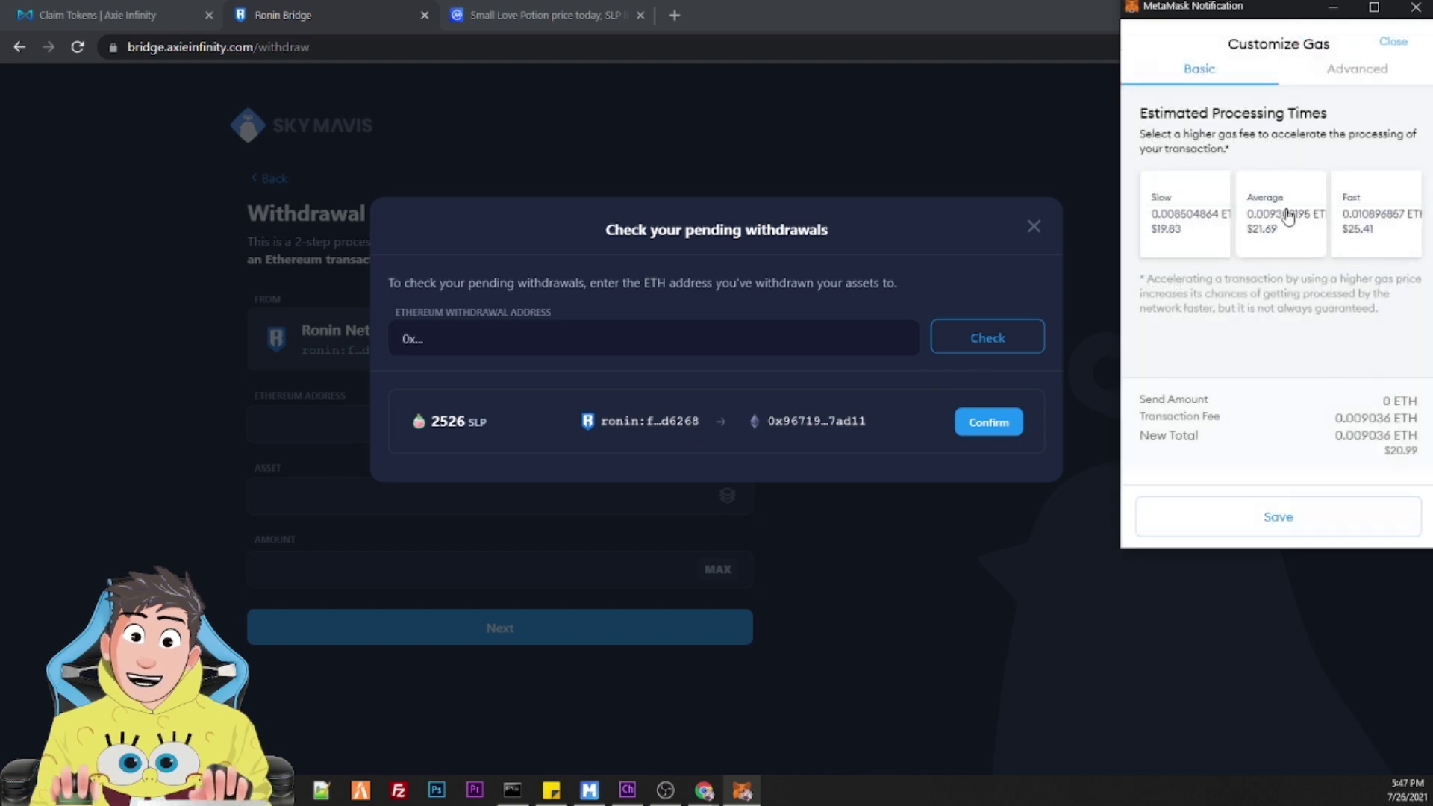
{"action": "left_click", "coordinate": [1376, 74]}
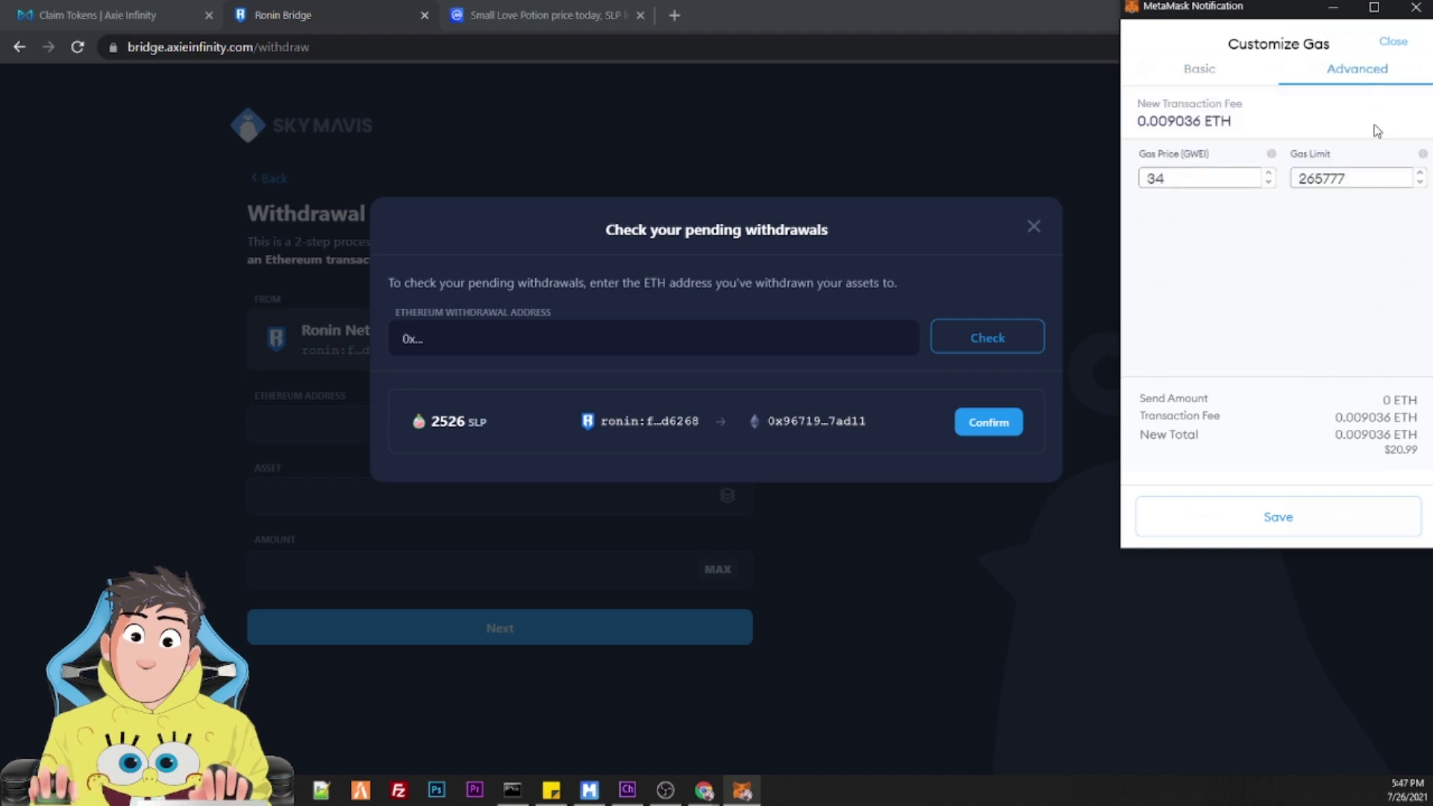
{"action": "left_click", "coordinate": [1212, 78]}
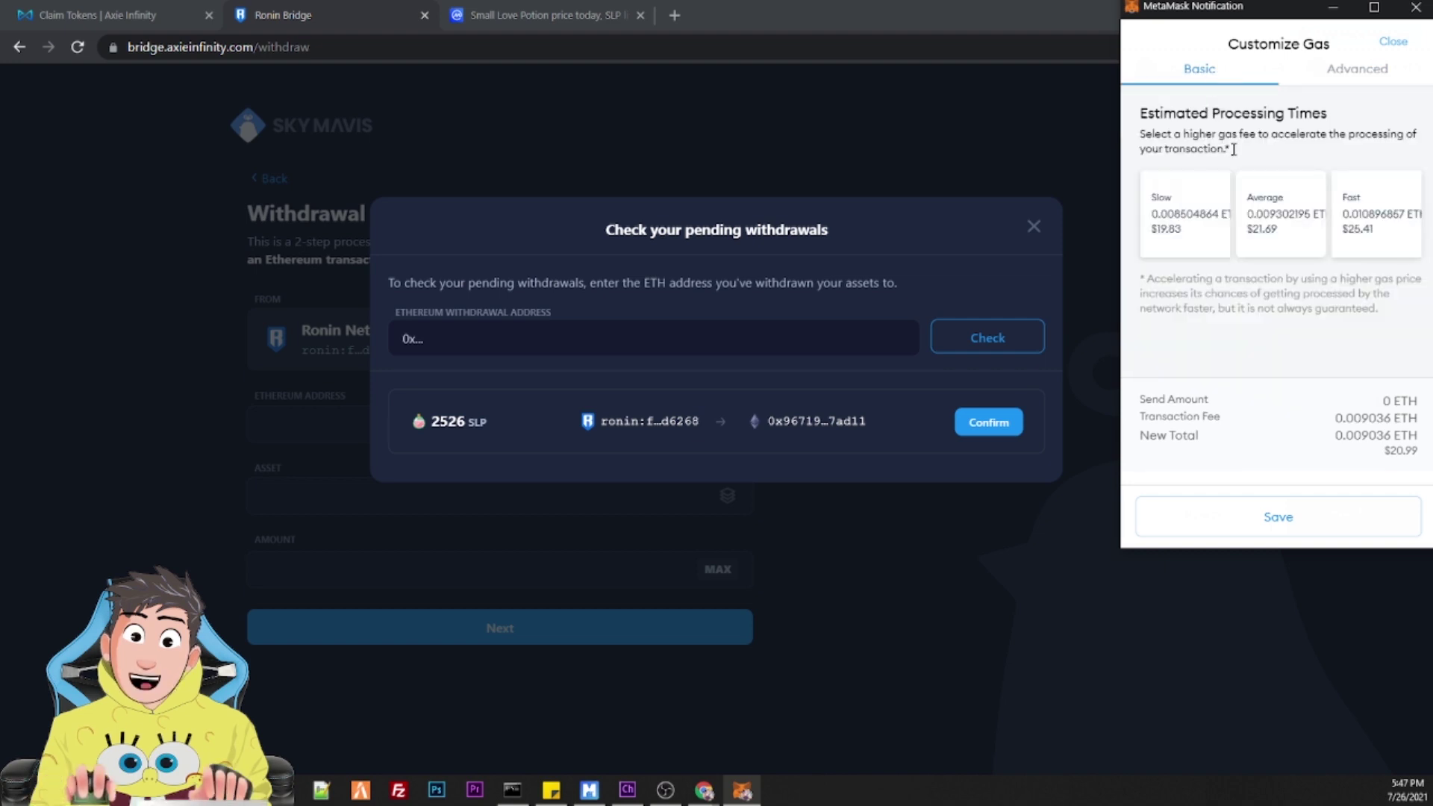
{"action": "left_click", "coordinate": [1285, 516]}
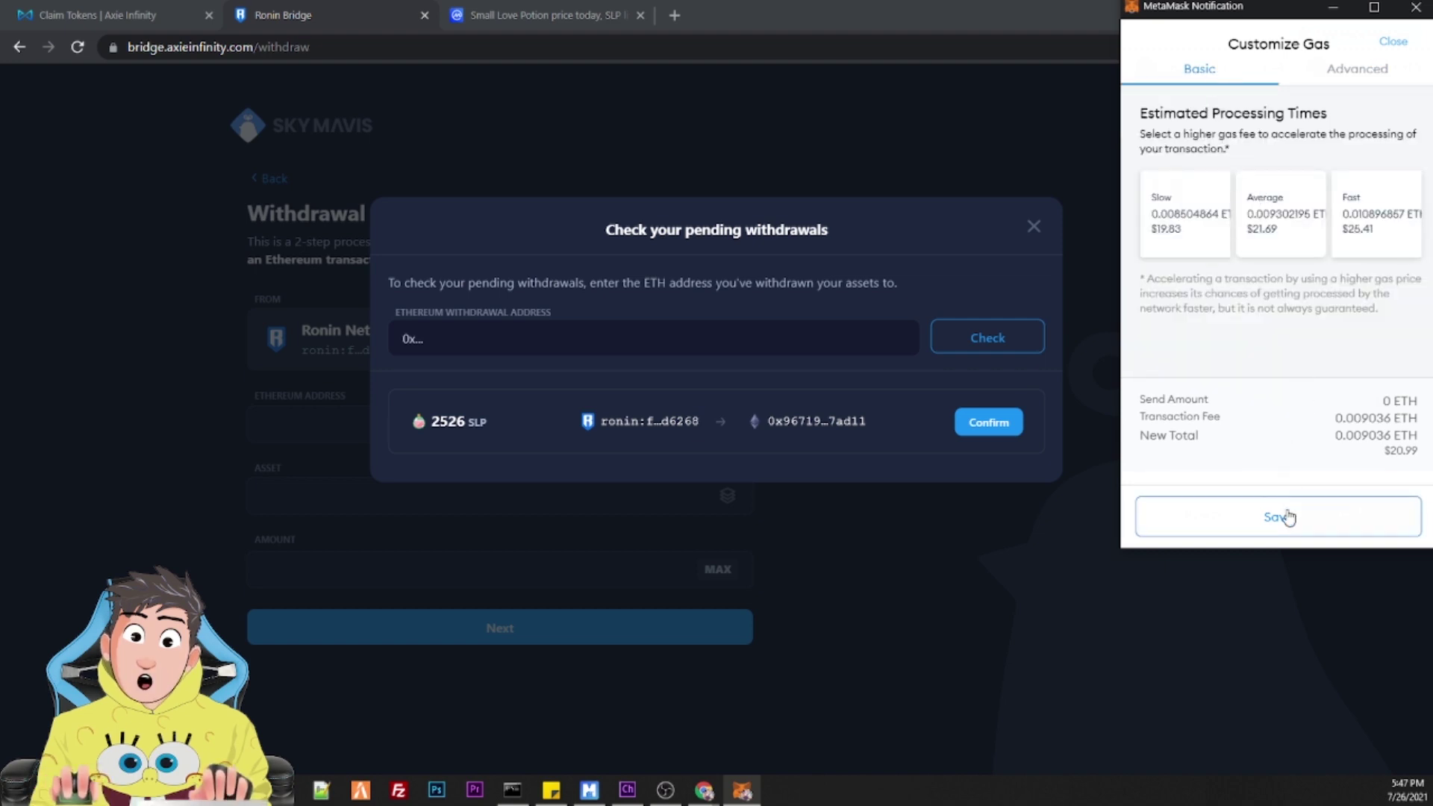
{"action": "left_click", "coordinate": [1354, 517]}
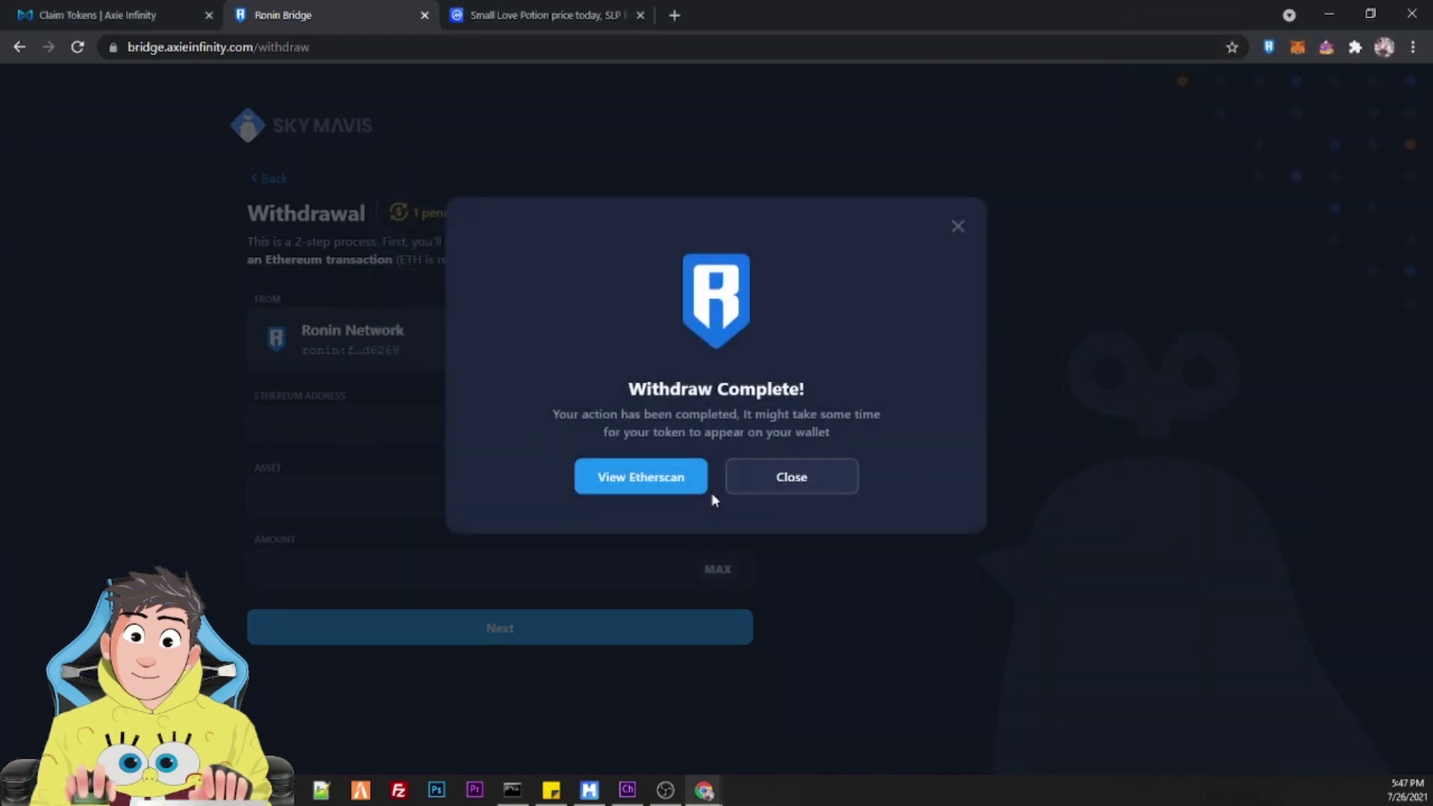
Step: View the withdrawal transaction on Etherscan and examine its status, transferred tokens and fee
{"action": "left_click", "coordinate": [683, 487]}
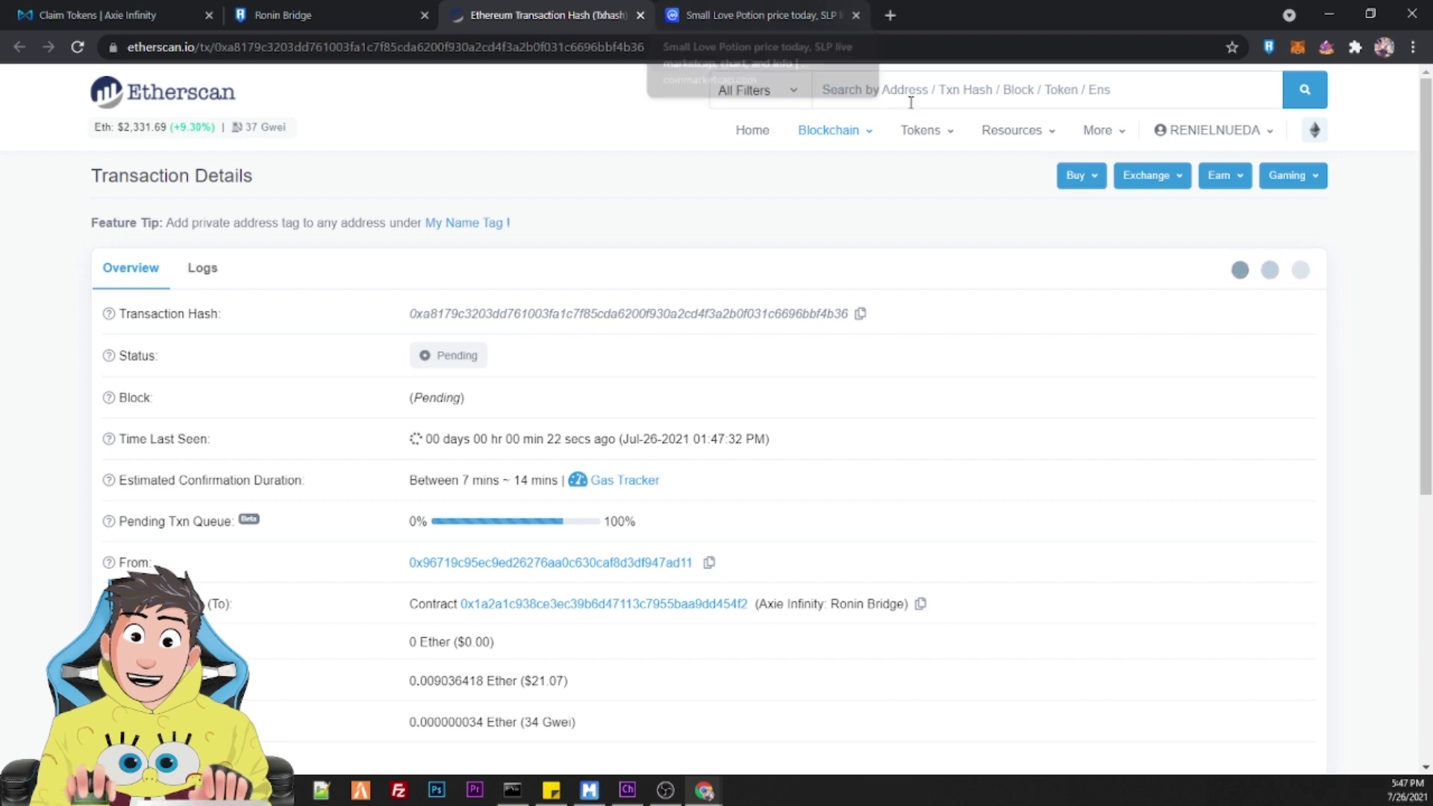
{"action": "mouse_move", "coordinate": [910, 164]}
{"action": "scroll", "coordinate": [918, 156], "scroll_direction": "down", "scroll_amount": 2}
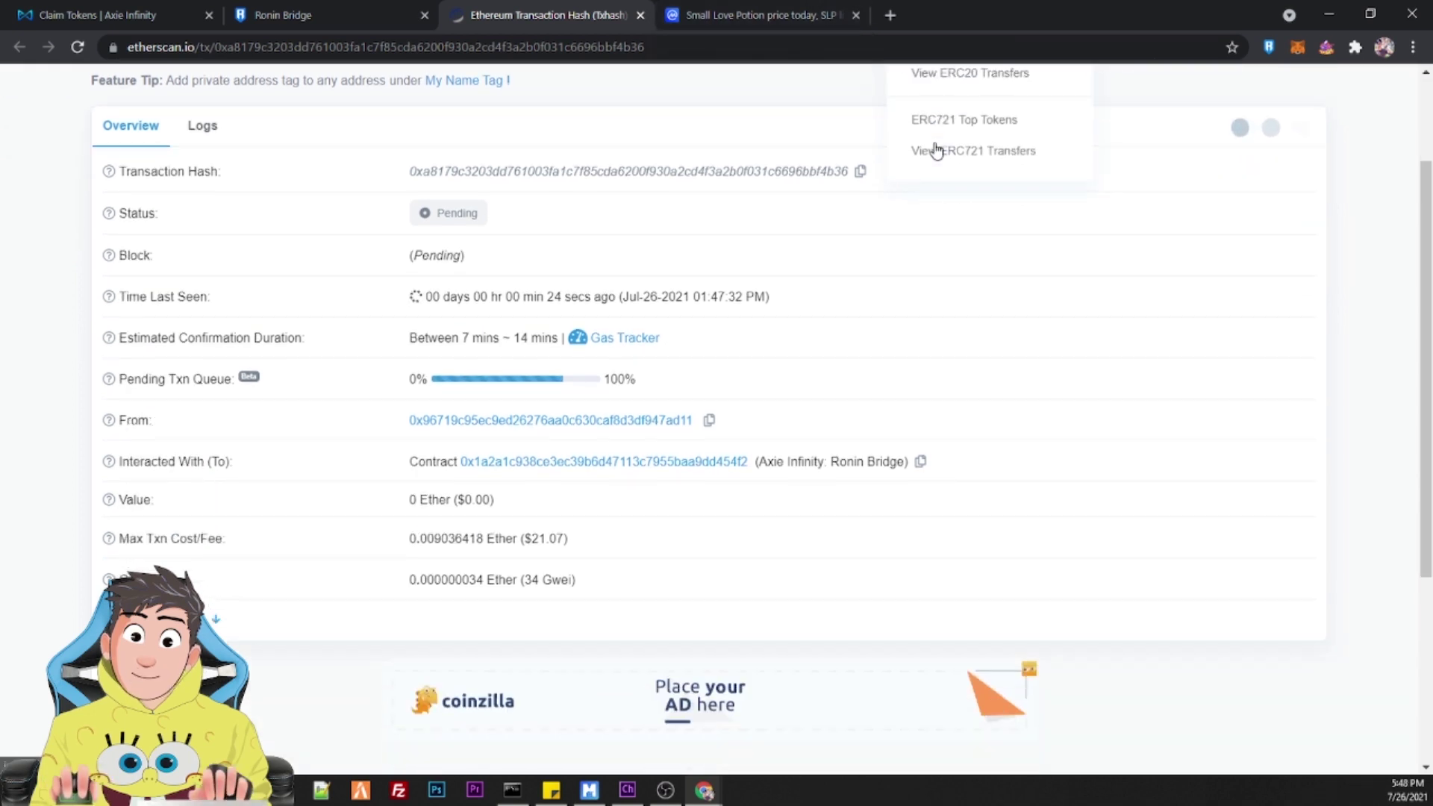
{"action": "scroll", "coordinate": [1045, 216], "scroll_direction": "up", "scroll_amount": 1}
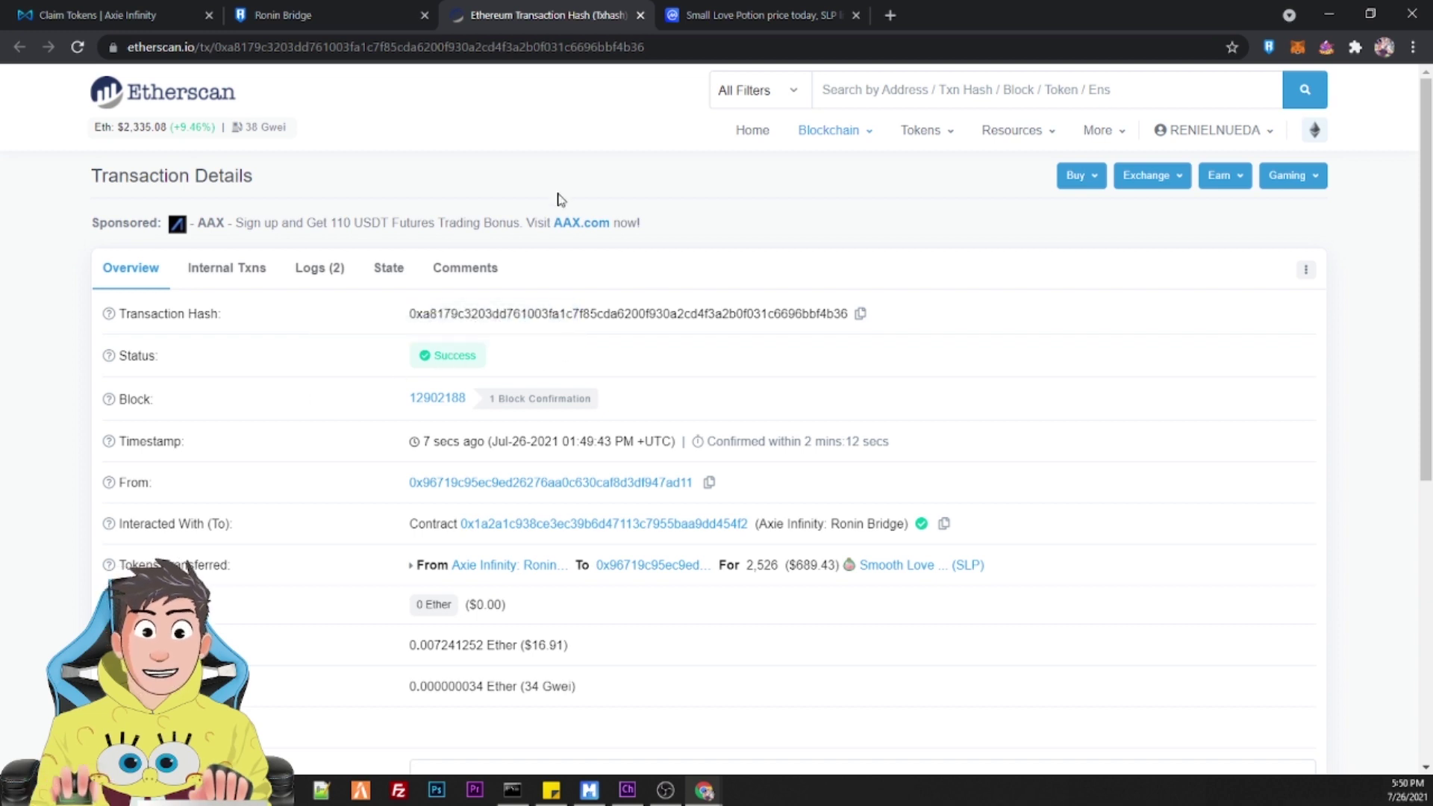
{"action": "scroll", "coordinate": [561, 171], "scroll_direction": "down", "scroll_amount": 2}
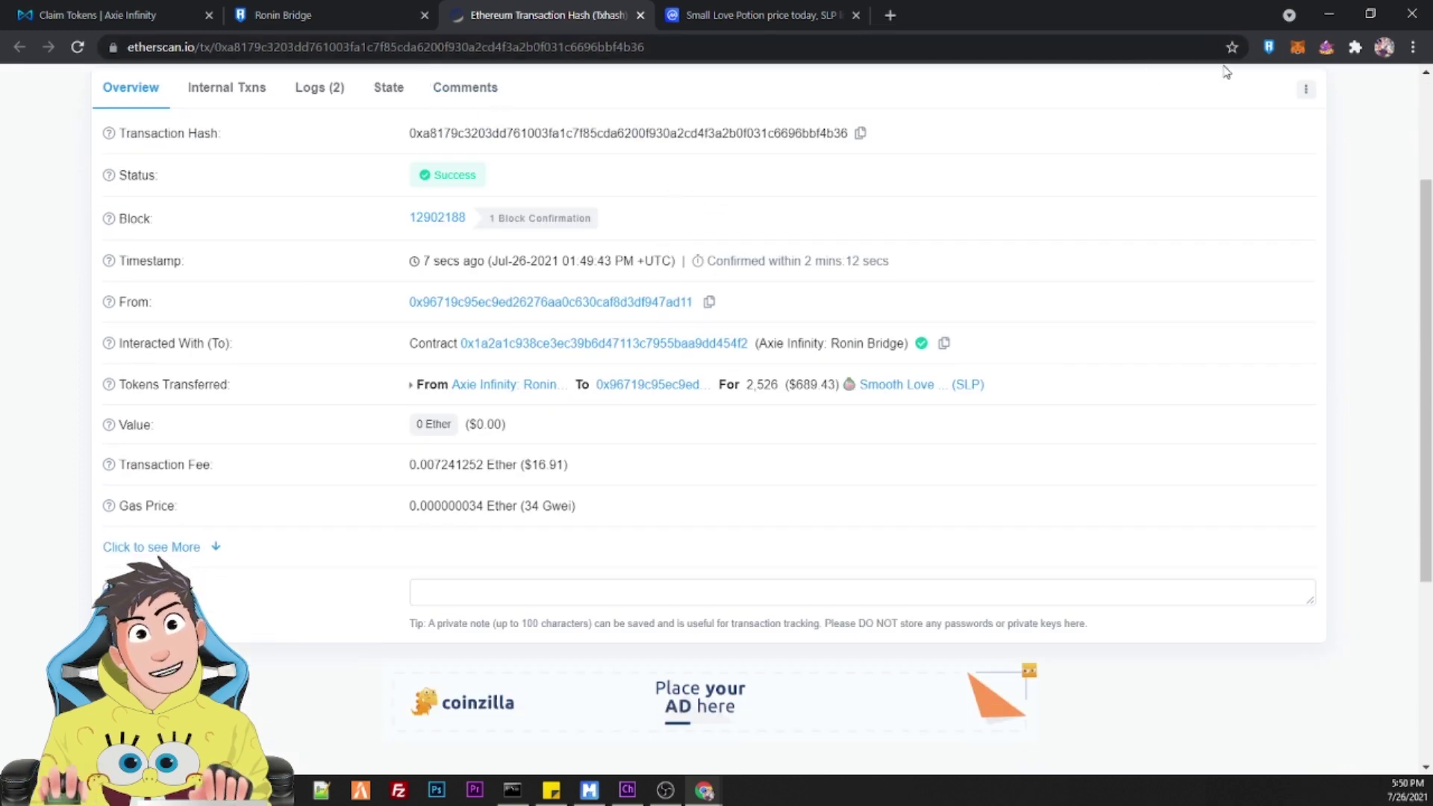
Step: Check the SLP balance in MetaMask's asset list
{"action": "left_click", "coordinate": [1295, 47]}
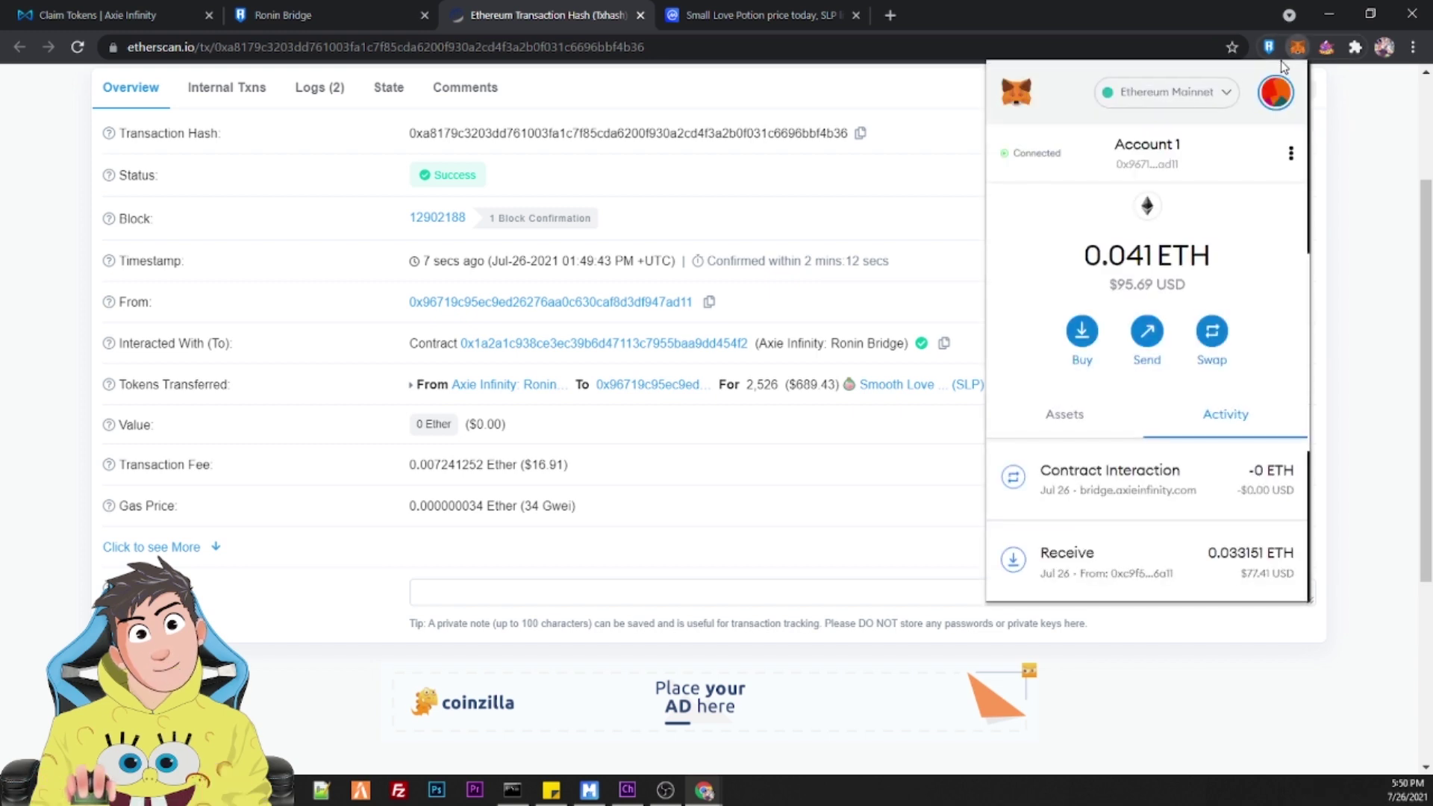
{"action": "left_click", "coordinate": [1087, 422]}
{"action": "scroll", "coordinate": [1148, 452], "scroll_direction": "down", "scroll_amount": 2}
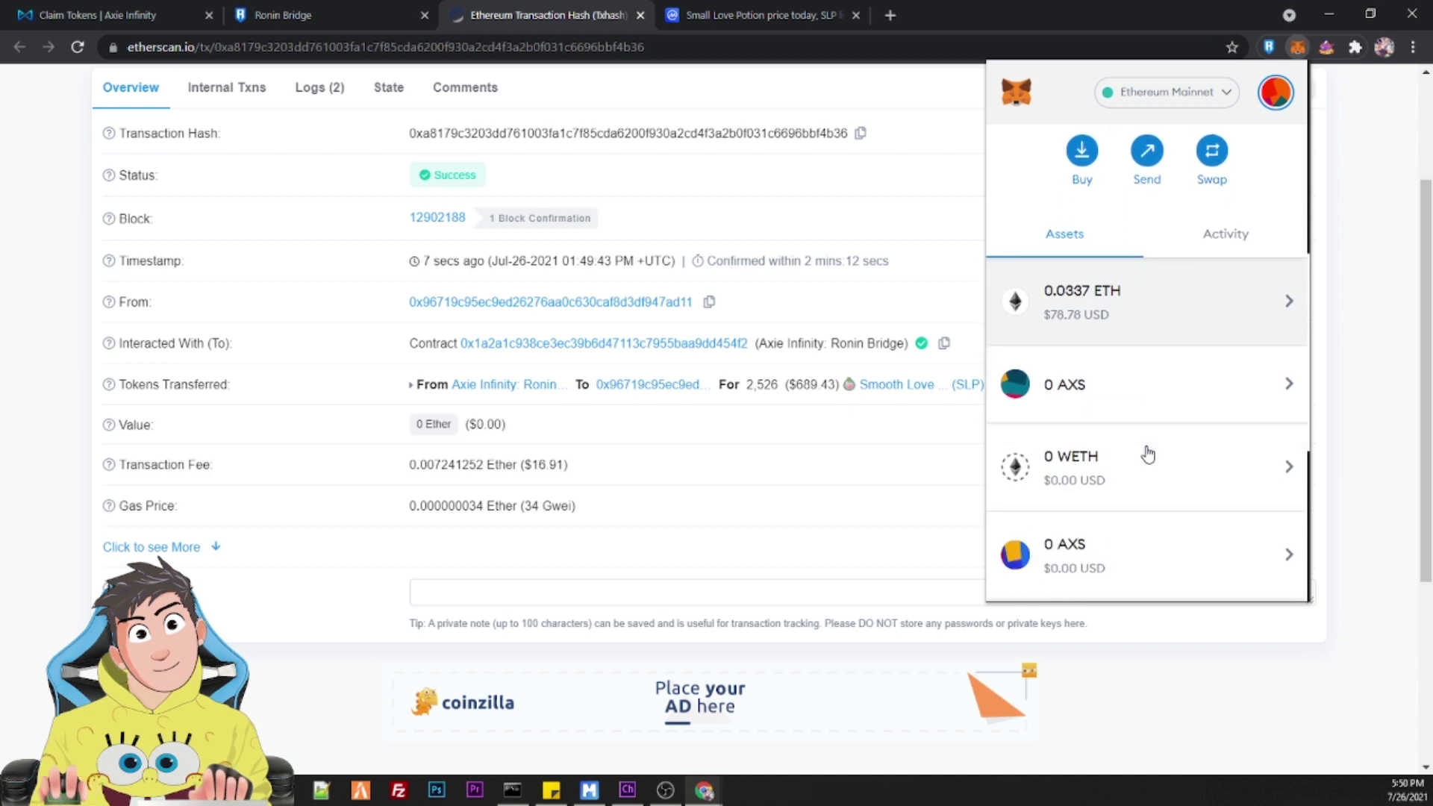
{"action": "scroll", "coordinate": [1147, 452], "scroll_direction": "down", "scroll_amount": 4}
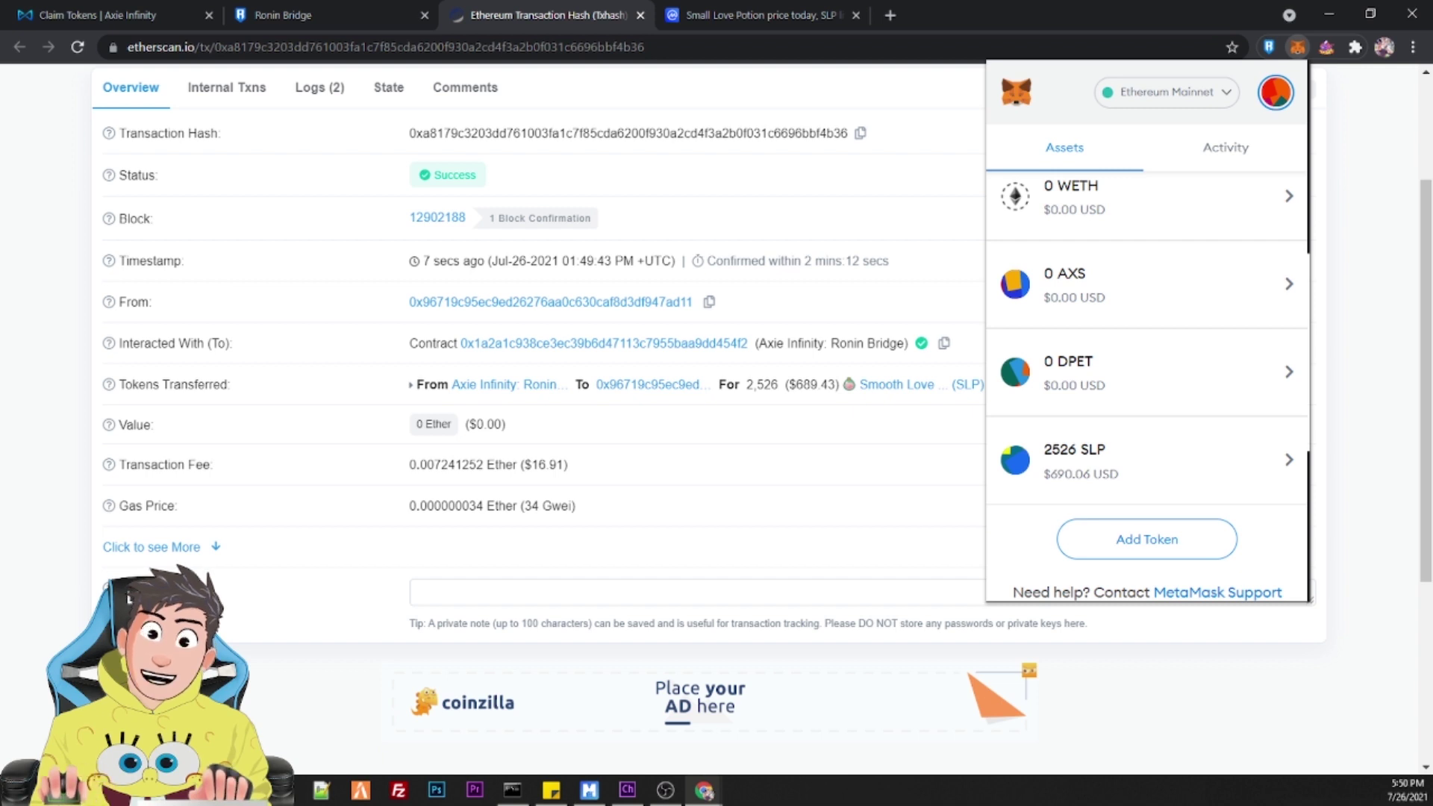
{"action": "key", "text": "alt+Tab"}
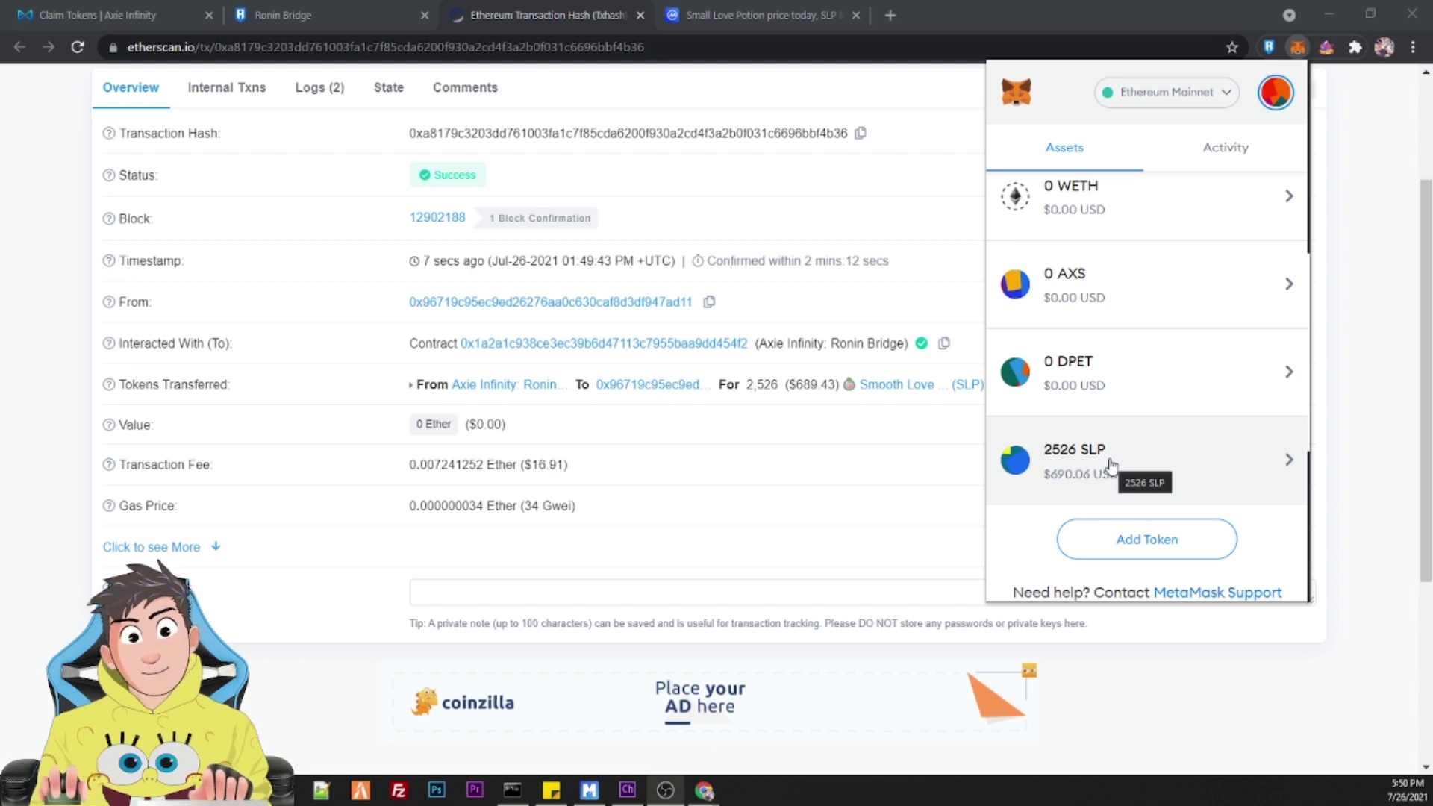
{"action": "left_click", "coordinate": [1109, 466]}
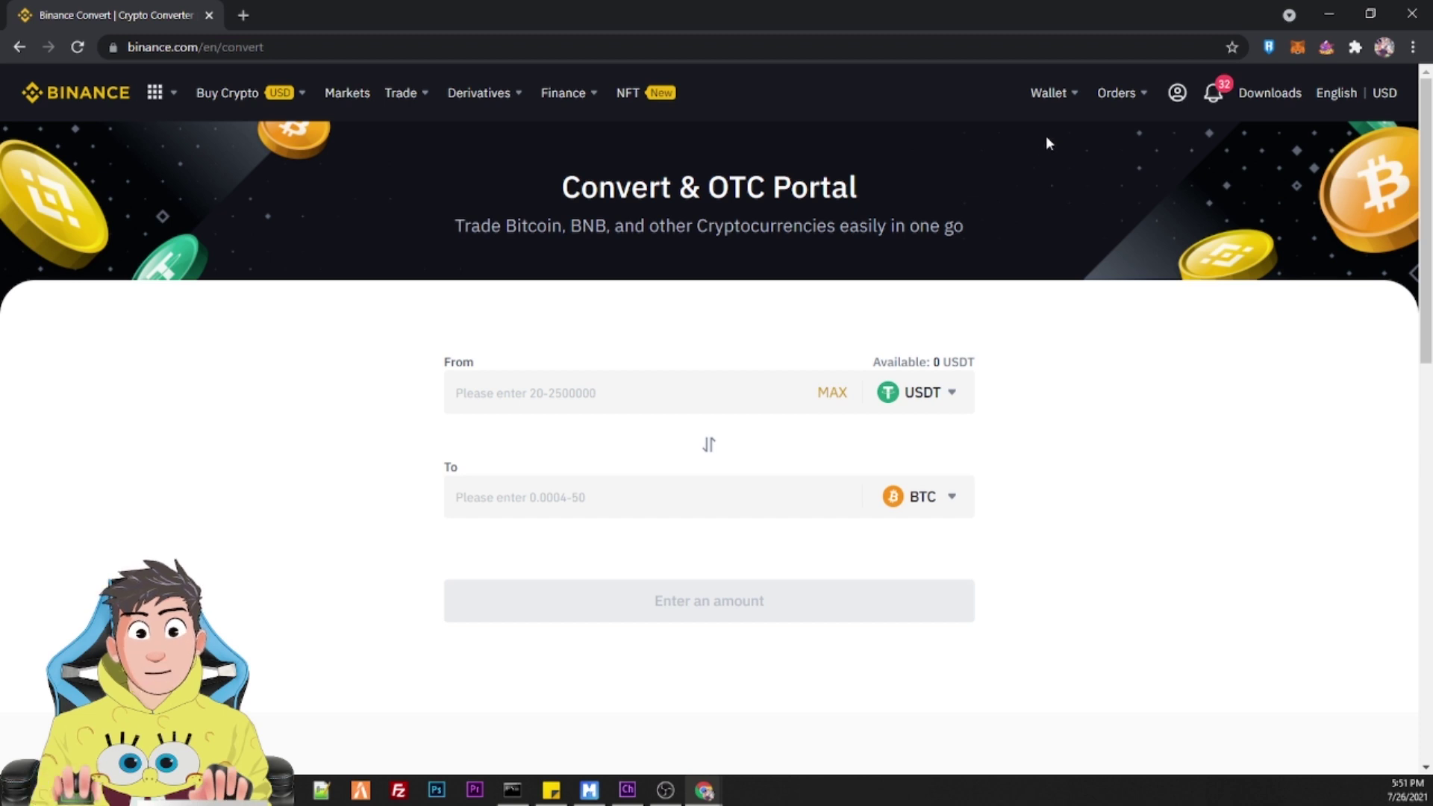
Step: Switch to Binance and open the Fiat and Spot wallet
{"action": "mouse_move", "coordinate": [1052, 96]}
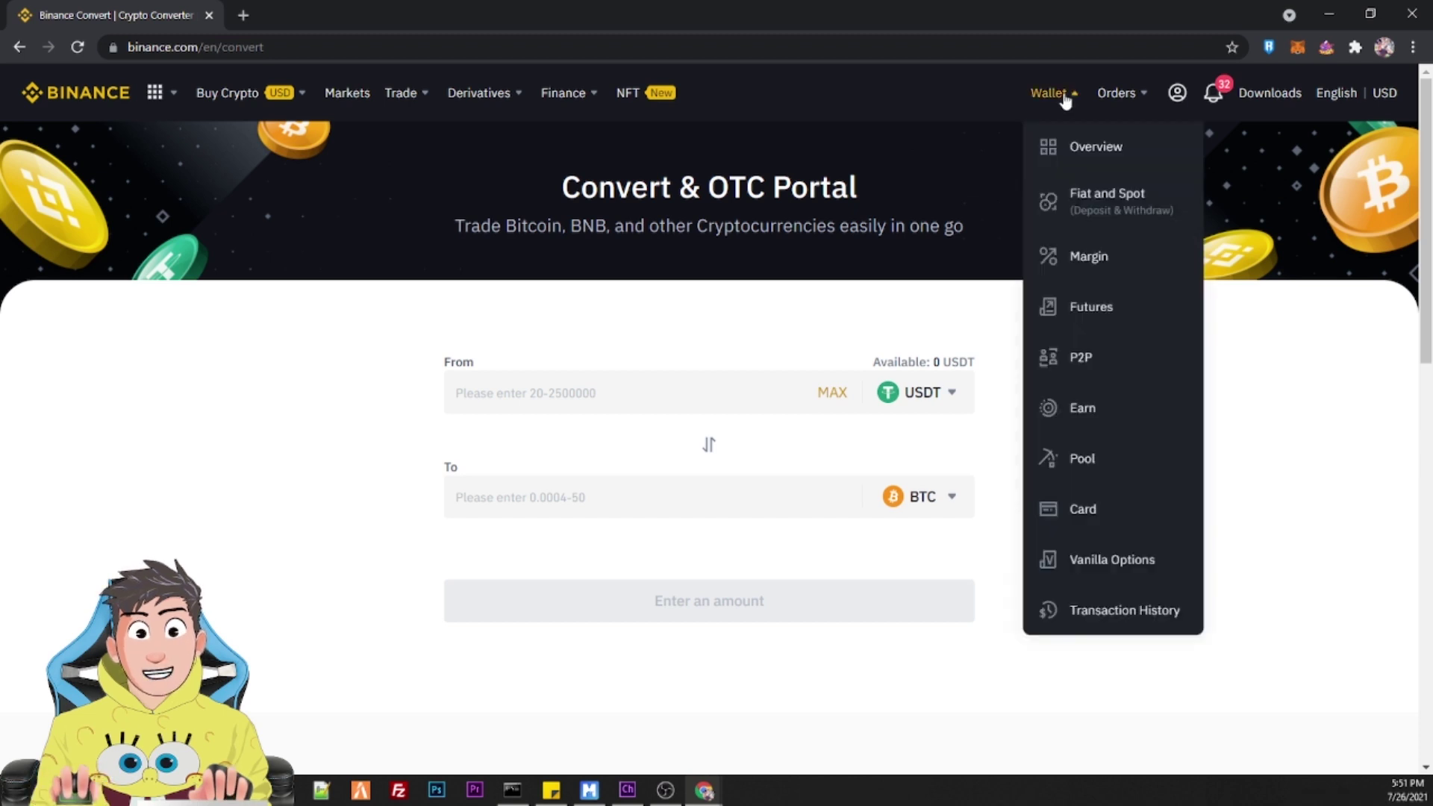
{"action": "left_click", "coordinate": [1088, 200]}
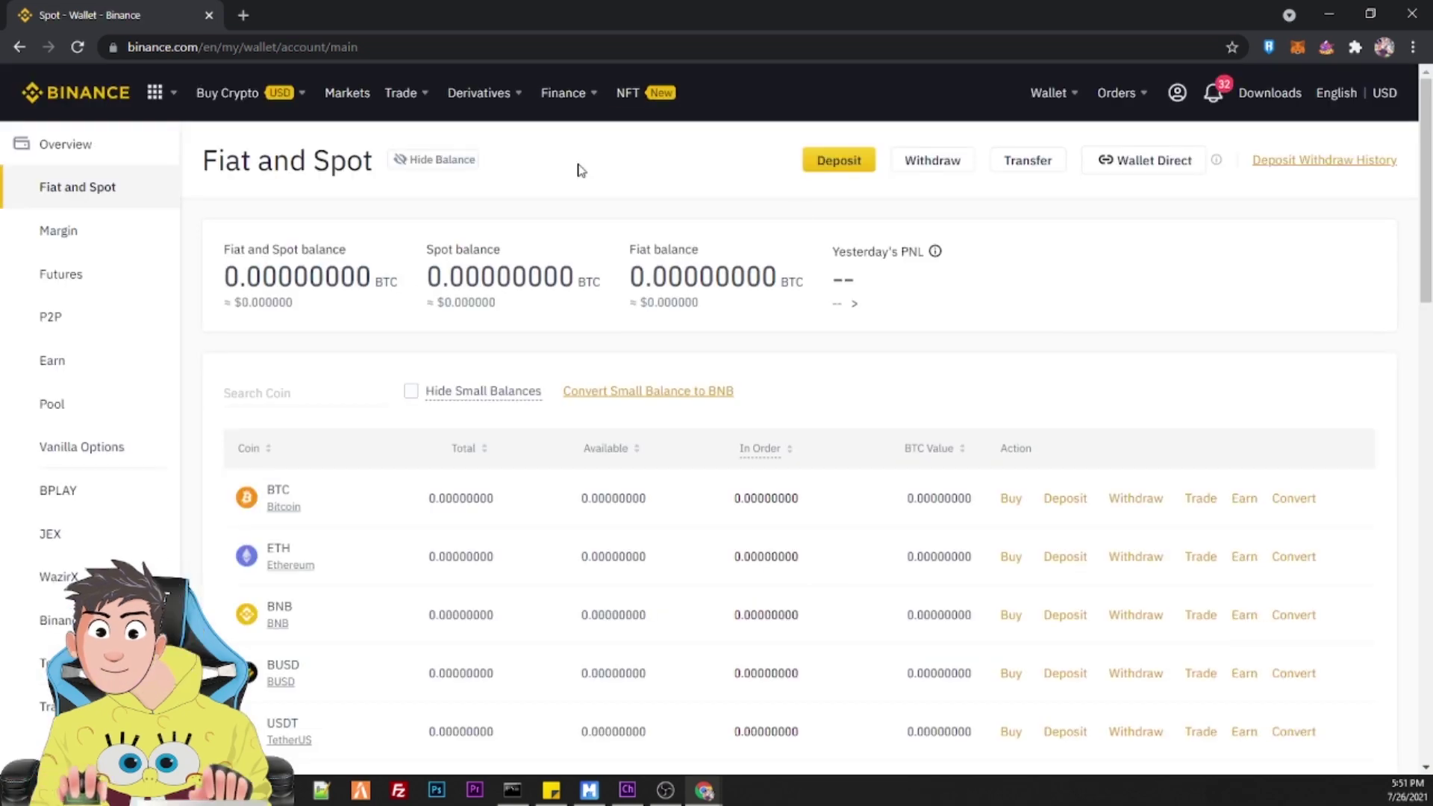
Step: Search the coin list in the Fiat and Spot wallet for slp
{"action": "left_click", "coordinate": [333, 390]}
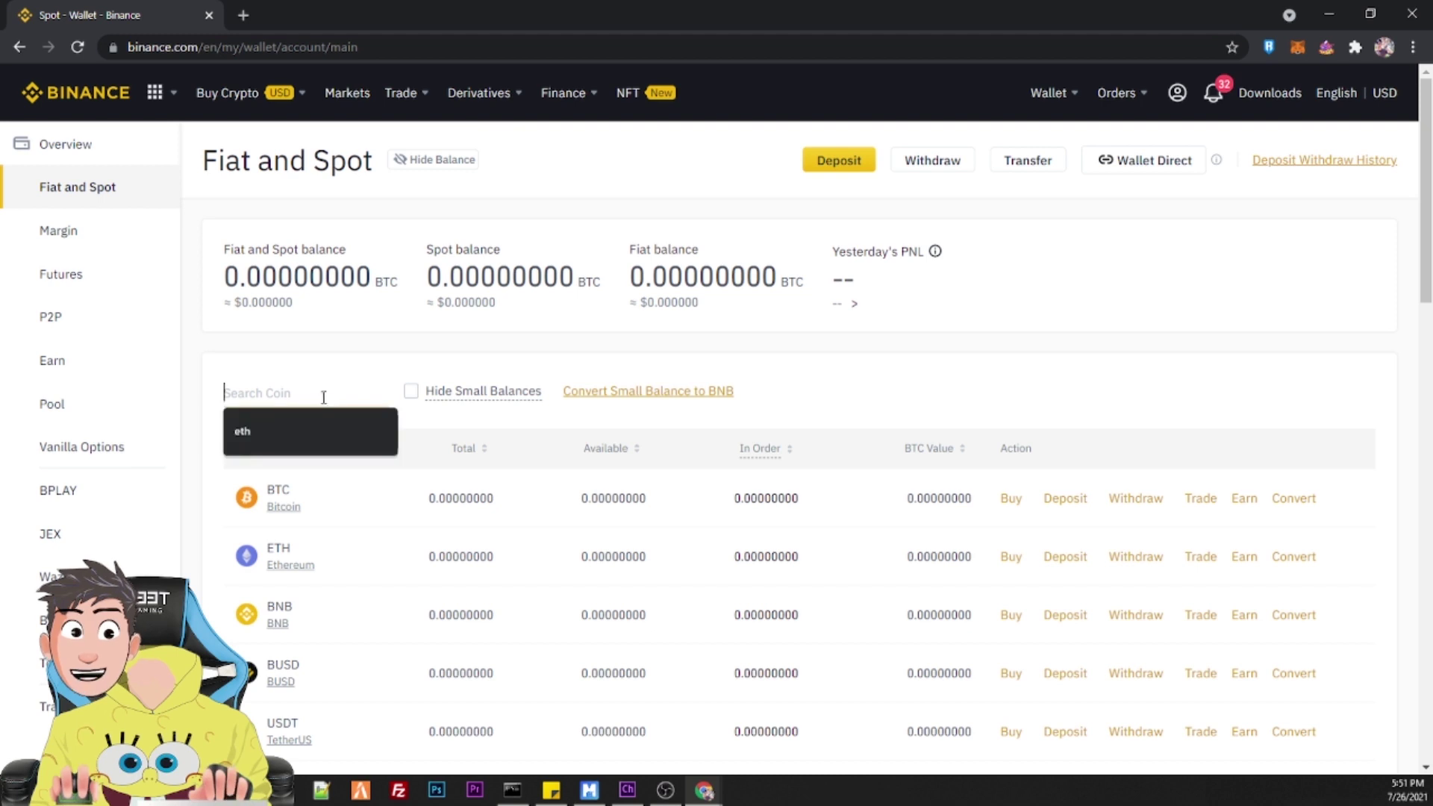
{"action": "type", "text": "slp"}
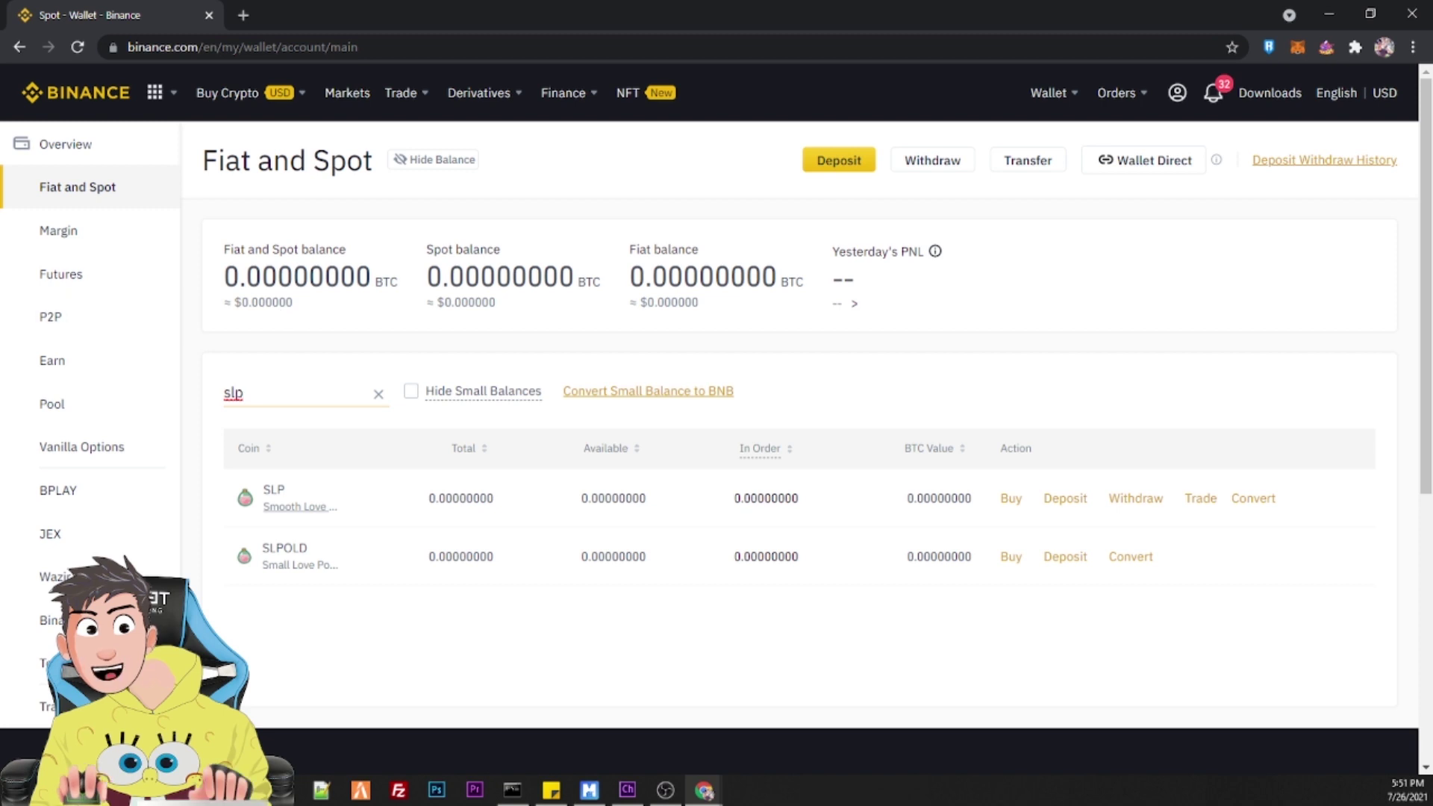
{"action": "key", "text": "alt+Tab"}
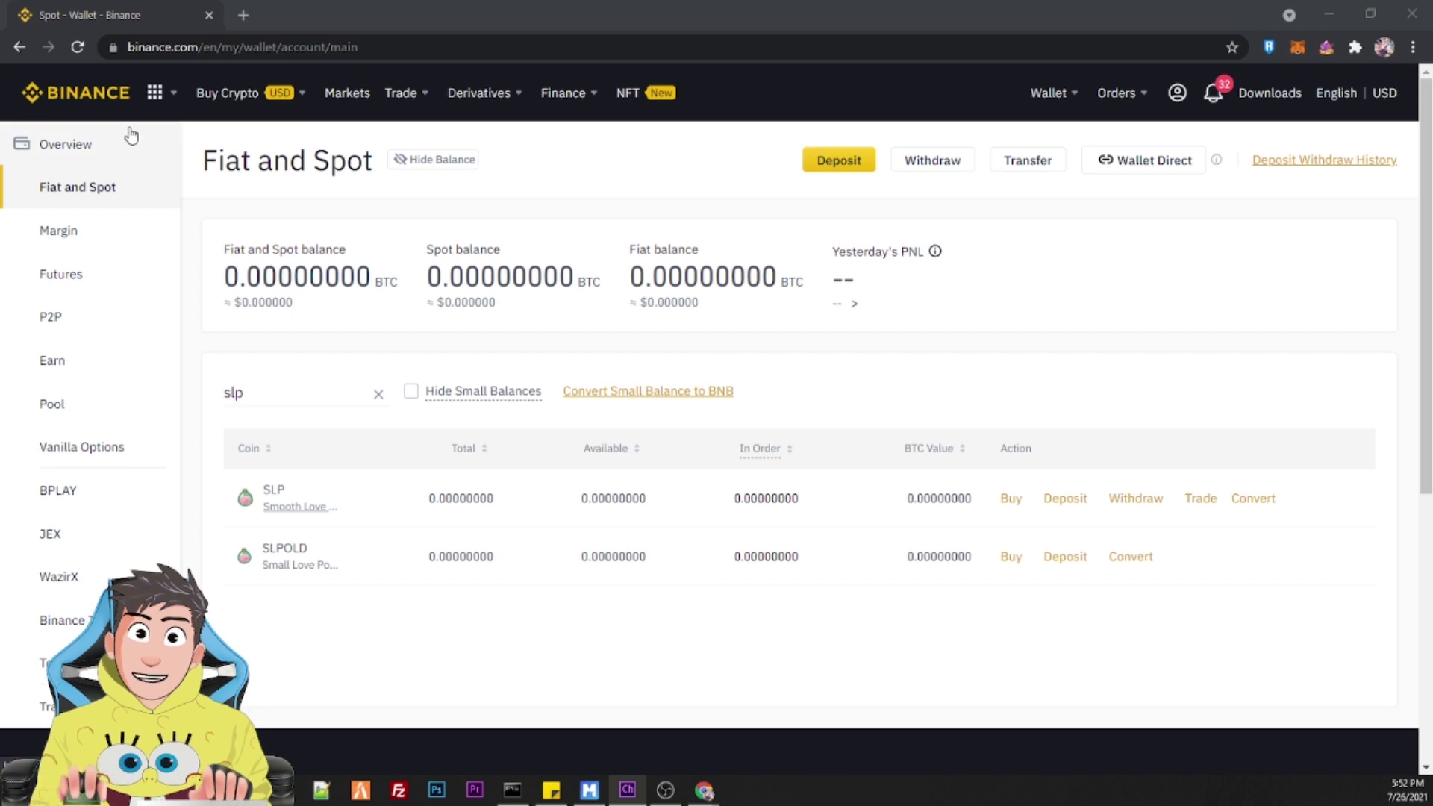
{"action": "key", "text": "alt+Tab"}
Step: Switch to MetaMask, open the SLP token from the asset list, and start a swap from it
{"action": "left_click", "coordinate": [1296, 48]}
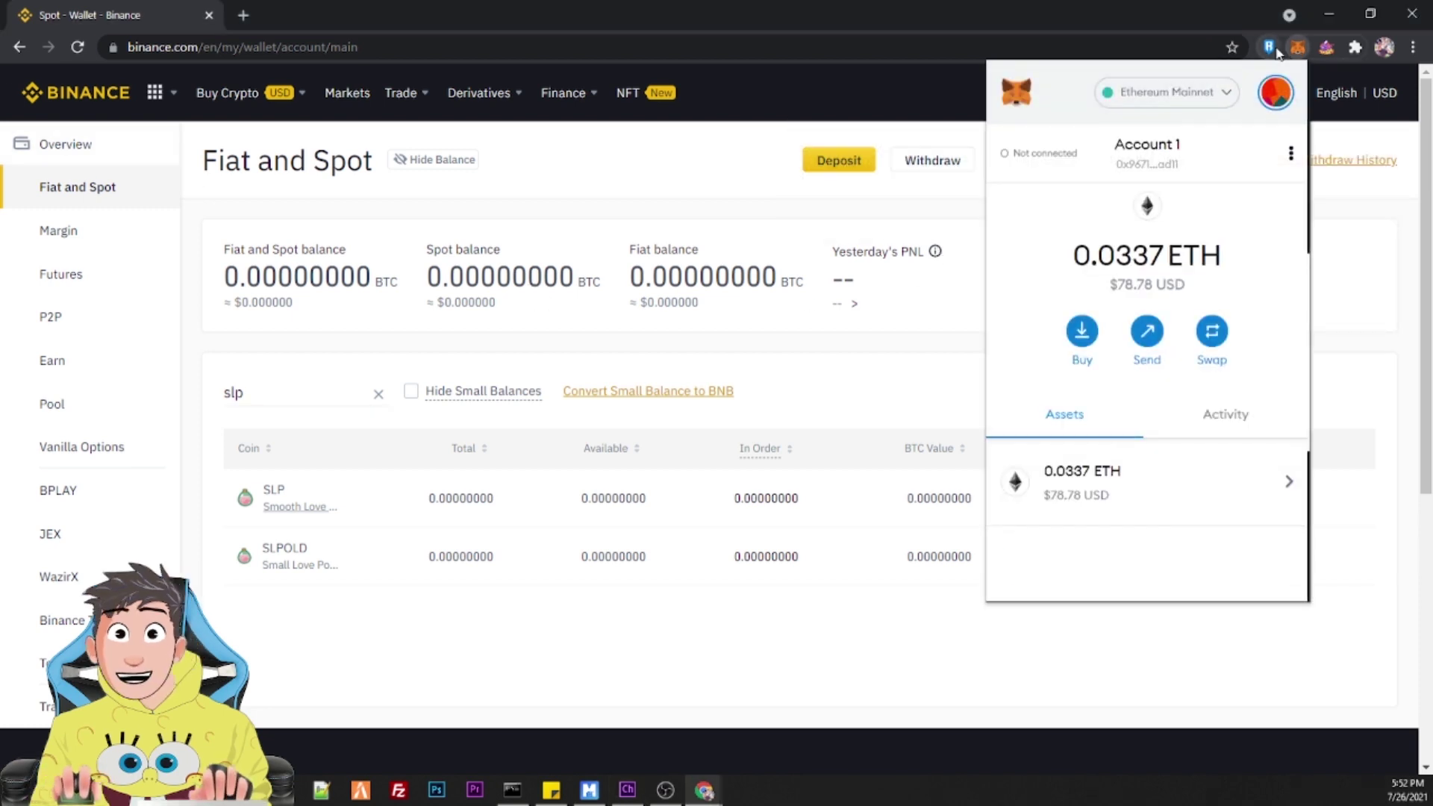
{"action": "scroll", "coordinate": [1178, 522], "scroll_direction": "down", "scroll_amount": 3}
{"action": "scroll", "coordinate": [1177, 522], "scroll_direction": "down", "scroll_amount": 1}
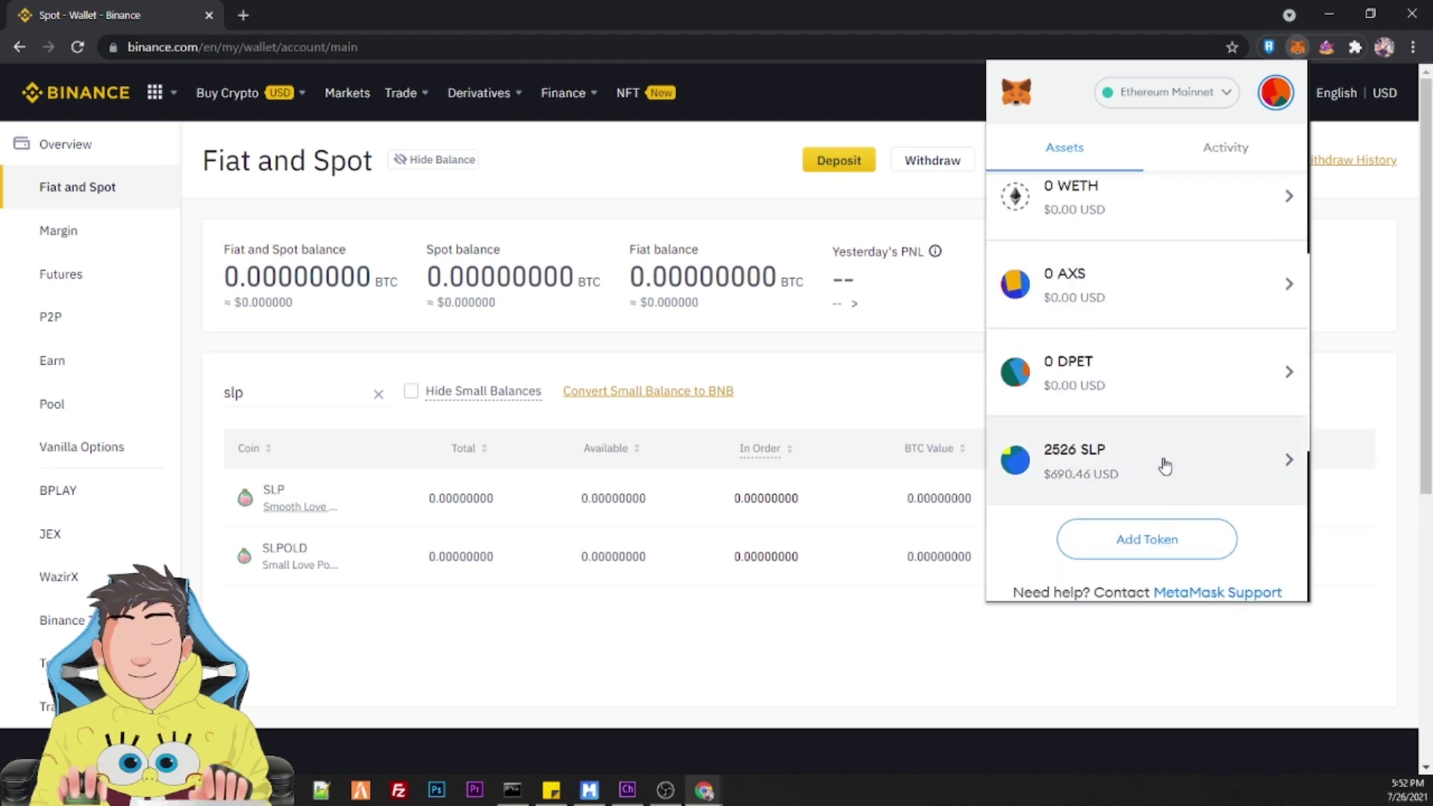
{"action": "left_click", "coordinate": [1165, 464]}
{"action": "left_click", "coordinate": [1178, 335]}
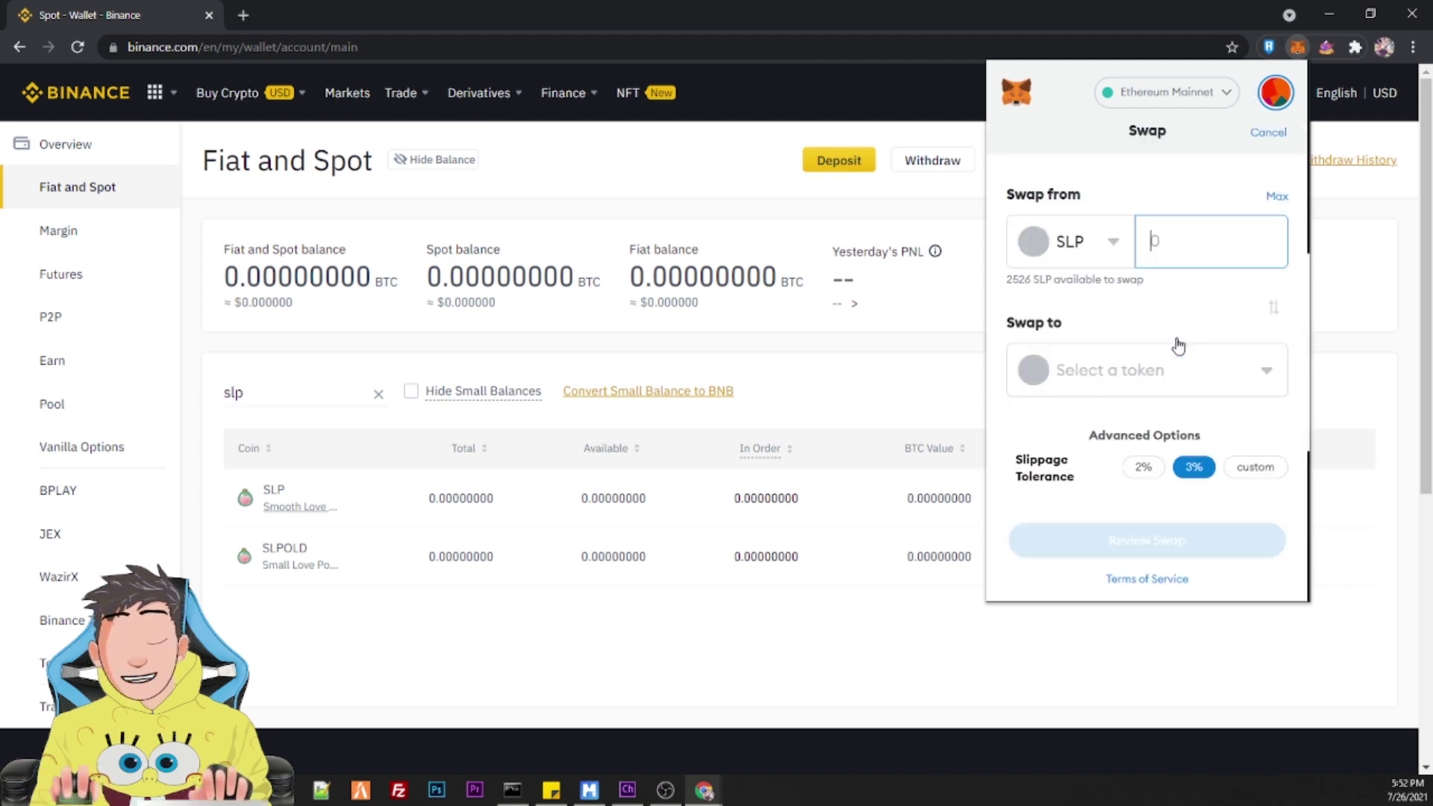
Step: Switch the swap's source token to ETH and back to SLP
{"action": "left_click", "coordinate": [1108, 249]}
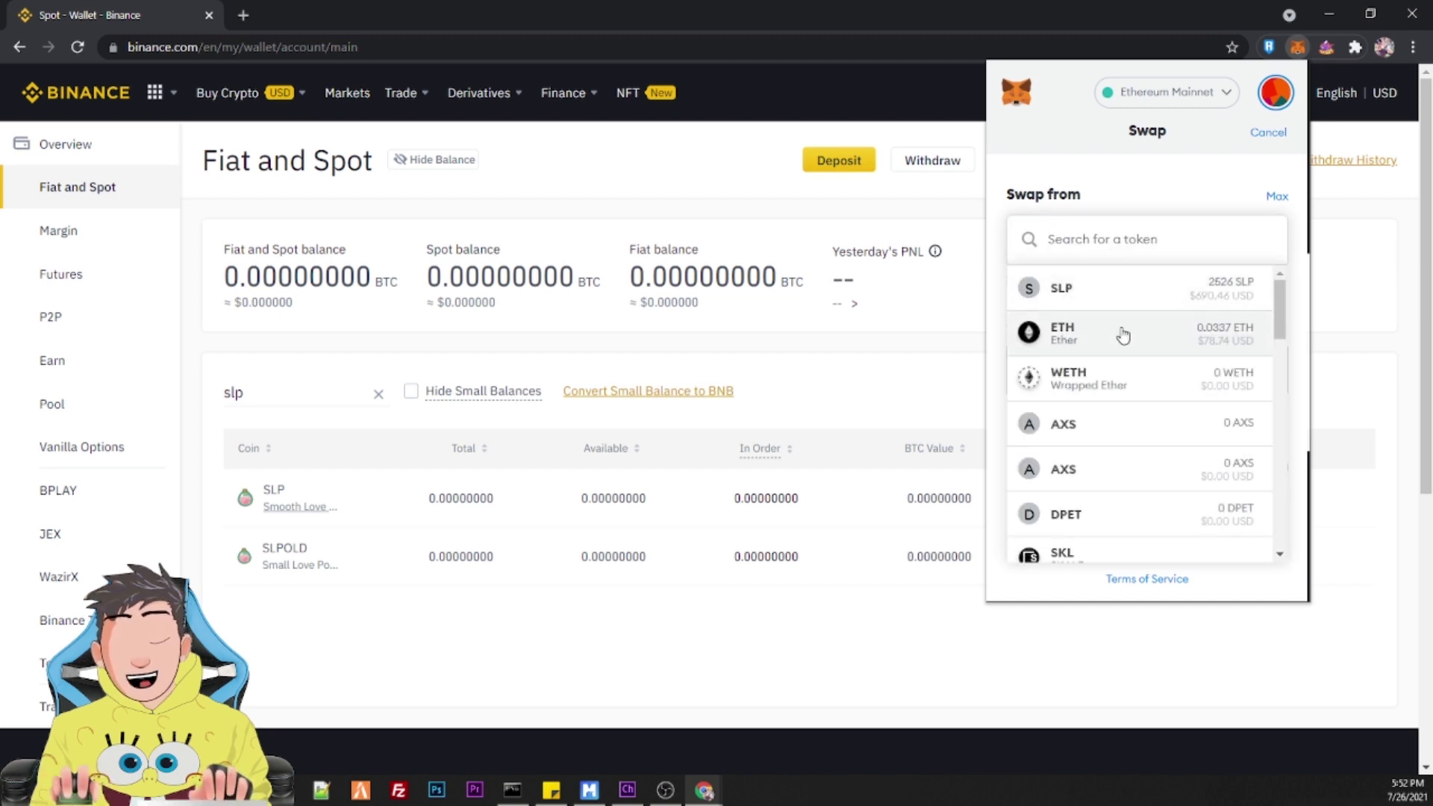
{"action": "left_click", "coordinate": [1123, 336]}
{"action": "left_click", "coordinate": [1100, 239]}
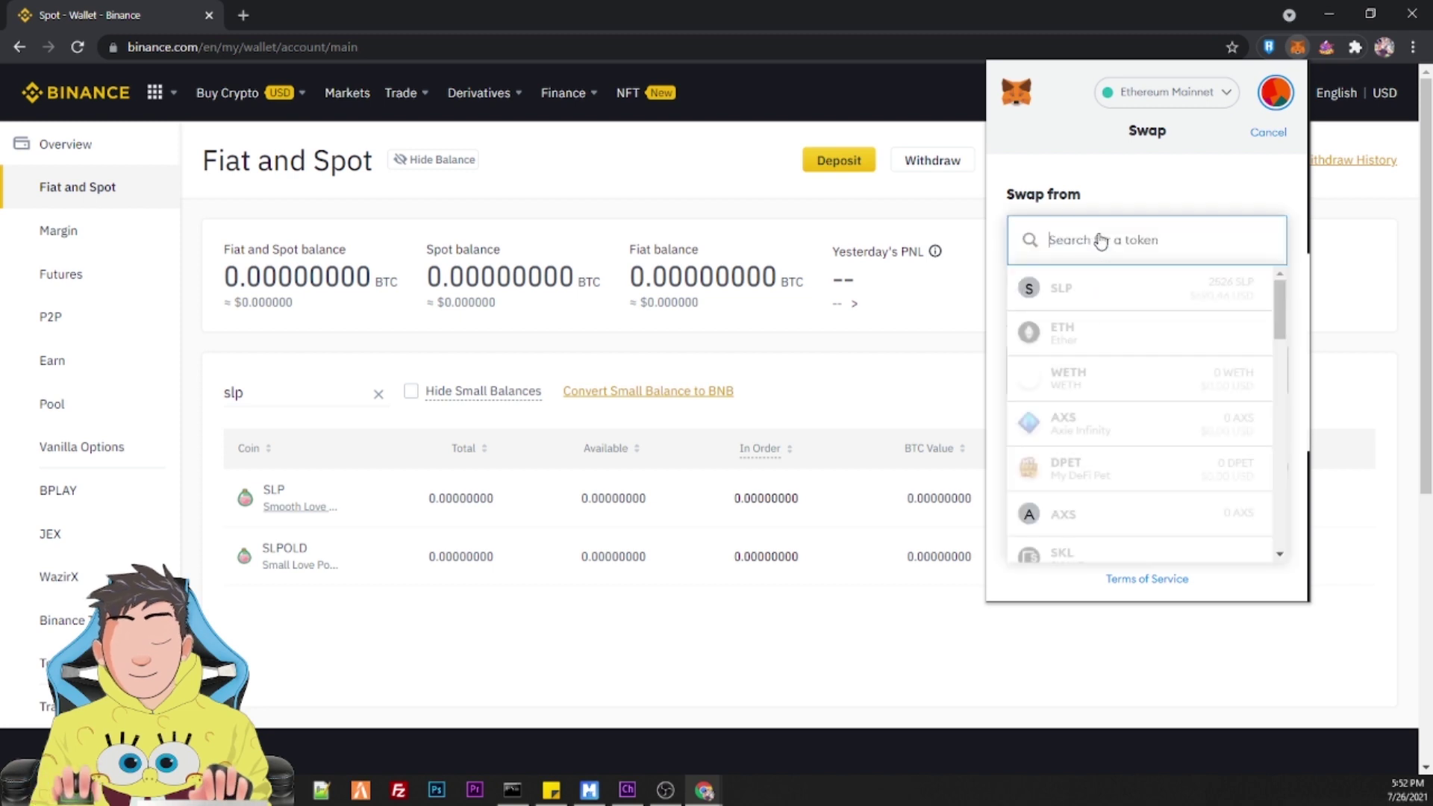
{"action": "left_click", "coordinate": [1105, 291]}
Step: Choose ETH as the token to receive and set the slippage tolerance to 2%
{"action": "left_click", "coordinate": [1133, 373]}
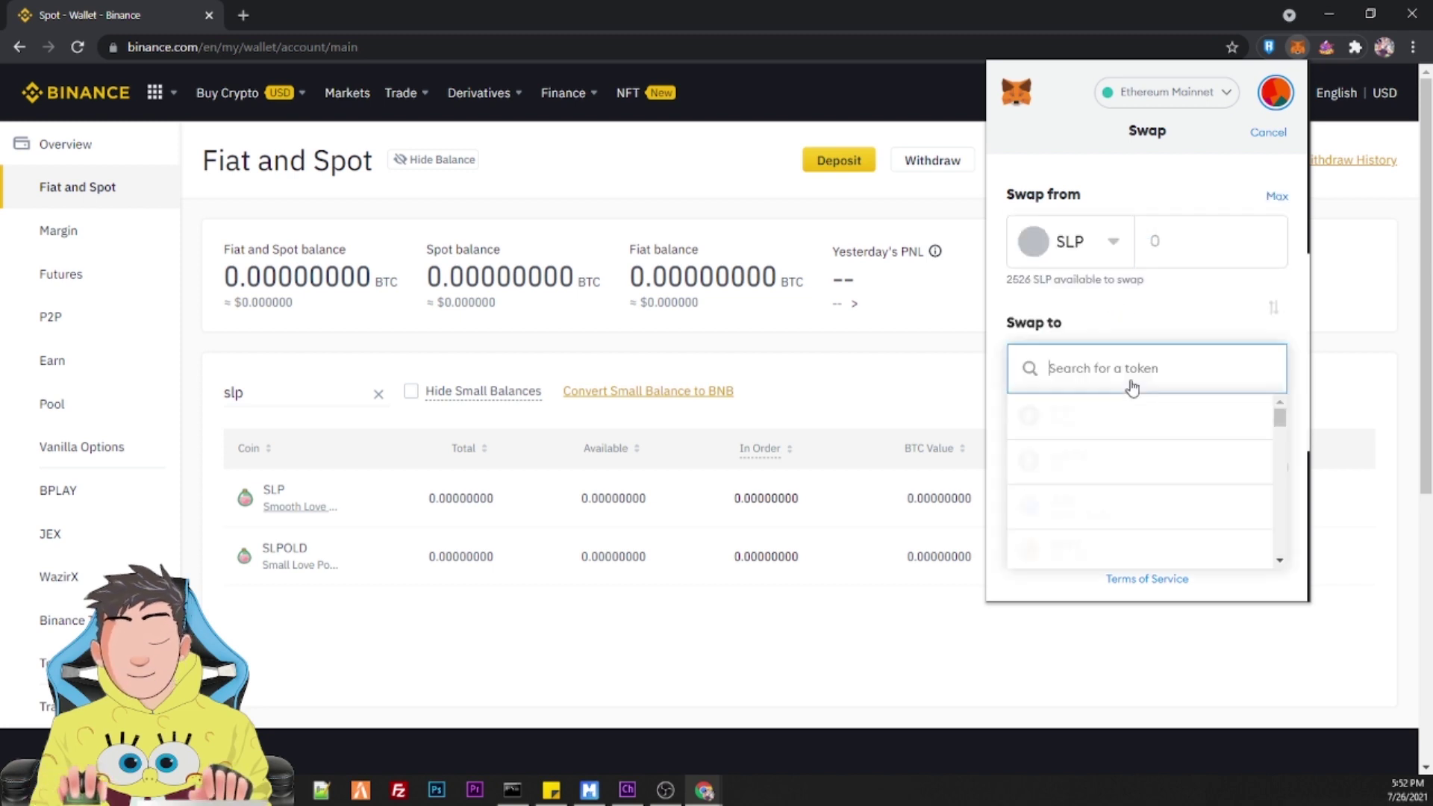
{"action": "left_click", "coordinate": [1120, 426]}
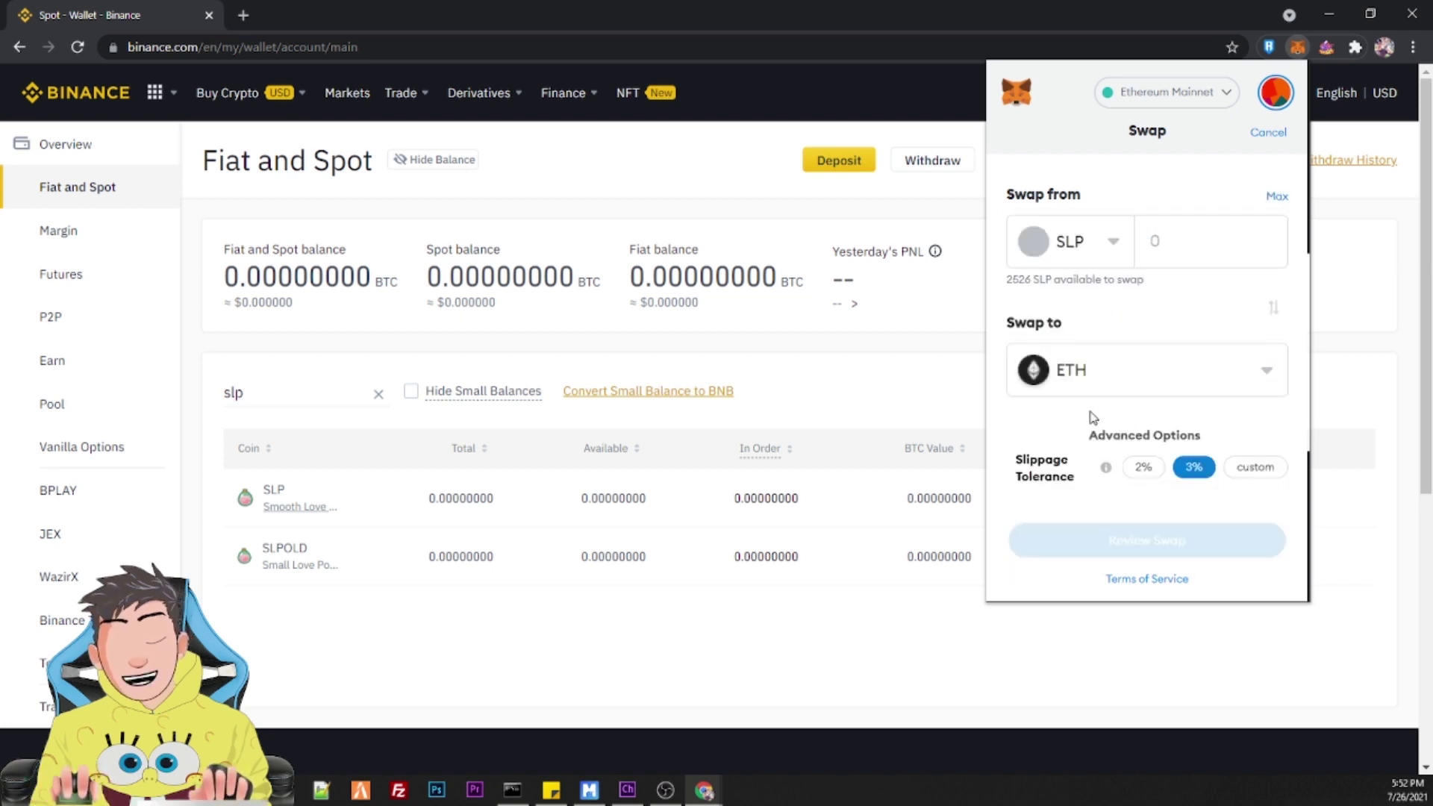
{"action": "left_click", "coordinate": [1143, 470]}
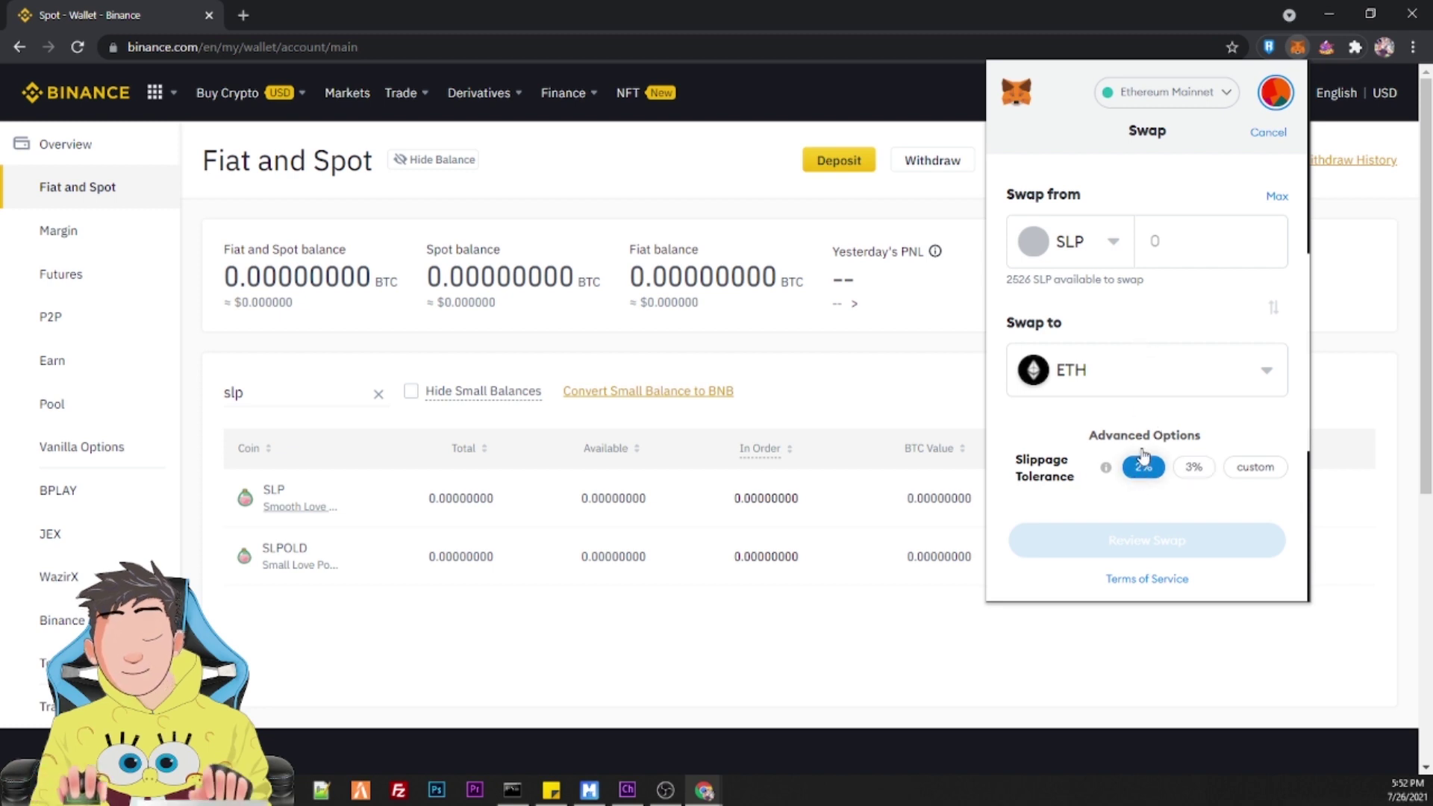
Step: Enter 1000 SLP as the swap amount and clear it again
{"action": "left_click", "coordinate": [1191, 244]}
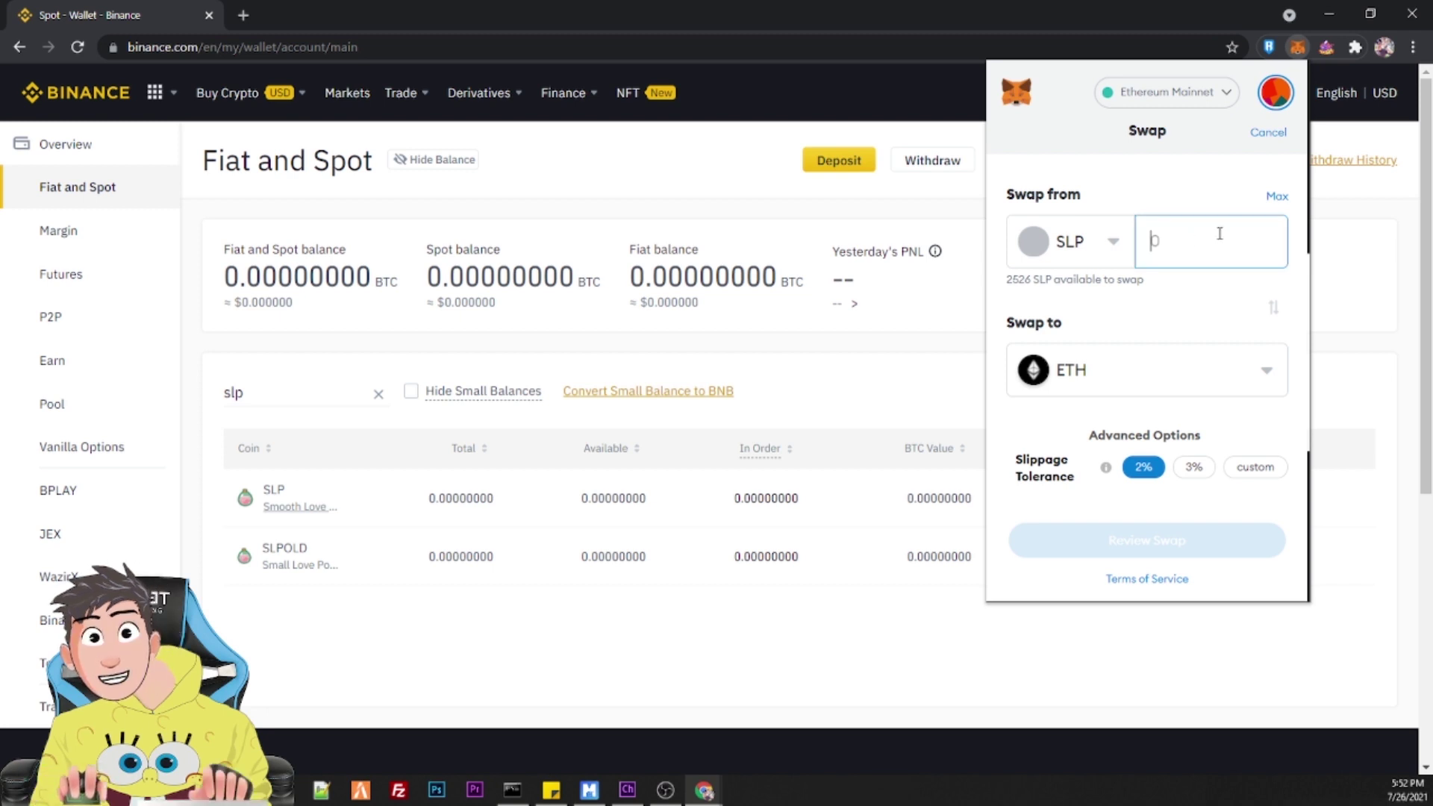
{"action": "type", "text": "1000"}
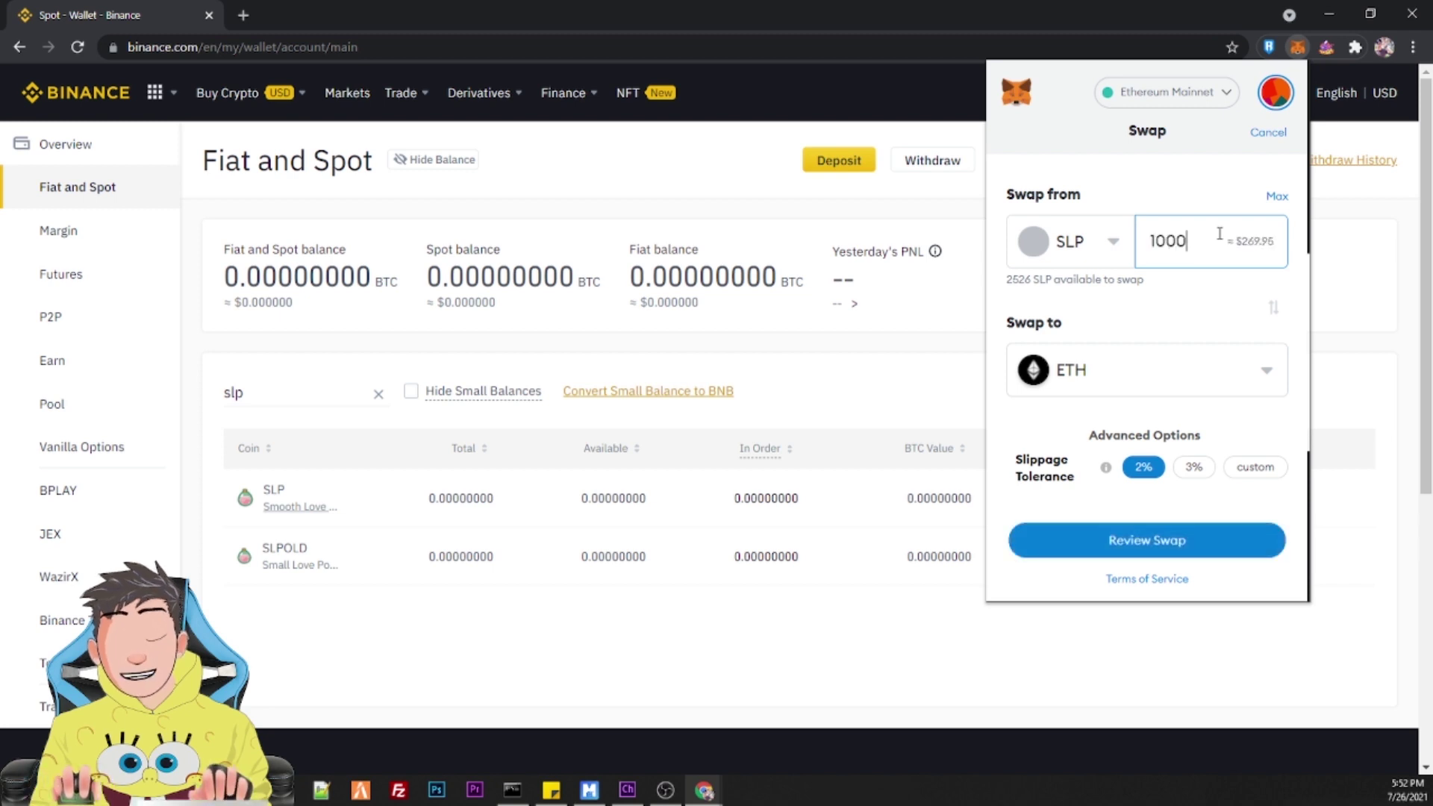
{"action": "key", "text": "BackSpace"}
{"action": "key", "text": "BackSpace"}
{"action": "key", "text": "BackSpace"}
{"action": "key", "text": "BackSpace"}
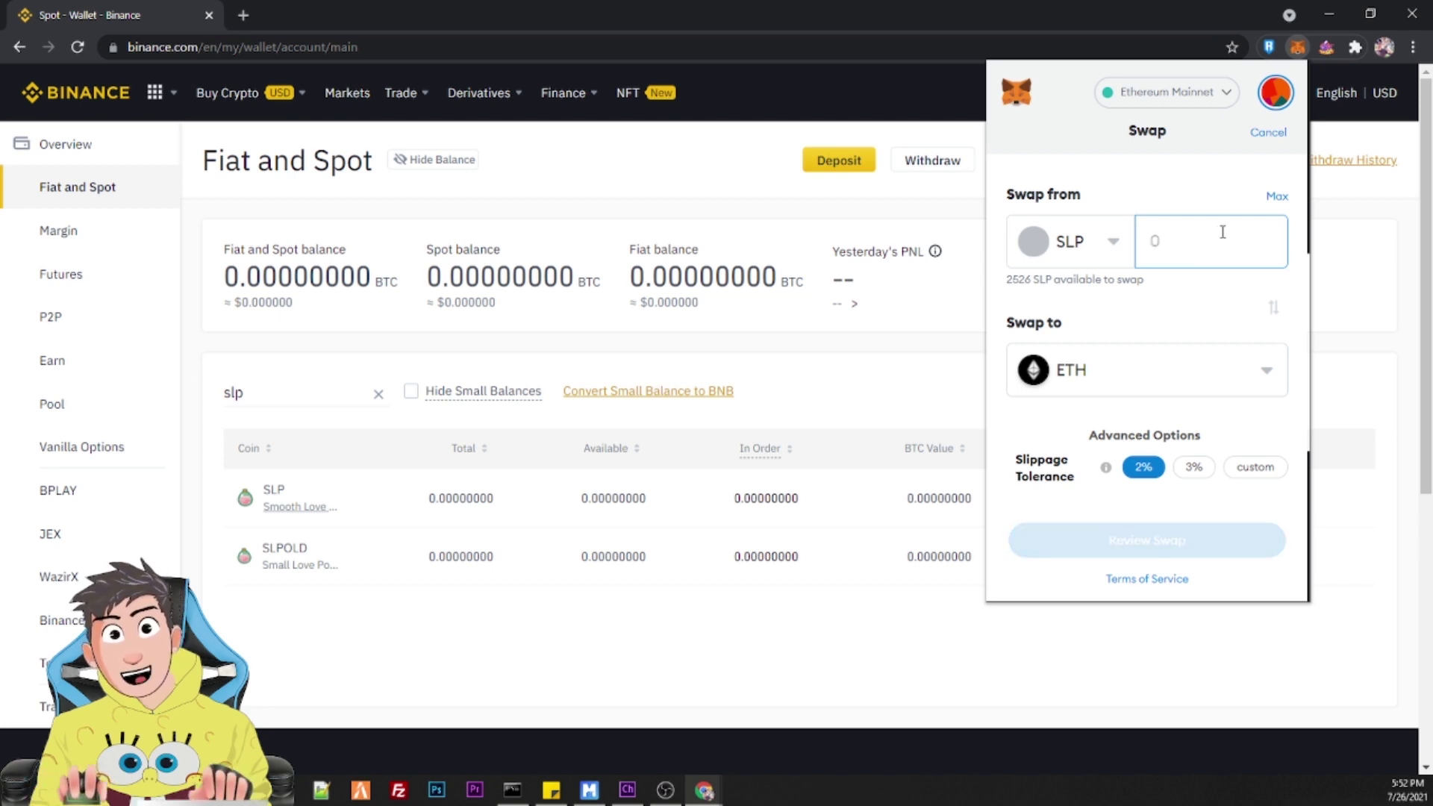
Step: Try the maximum available SLP and 20000 SLP as swap amounts
{"action": "left_click", "coordinate": [1276, 196]}
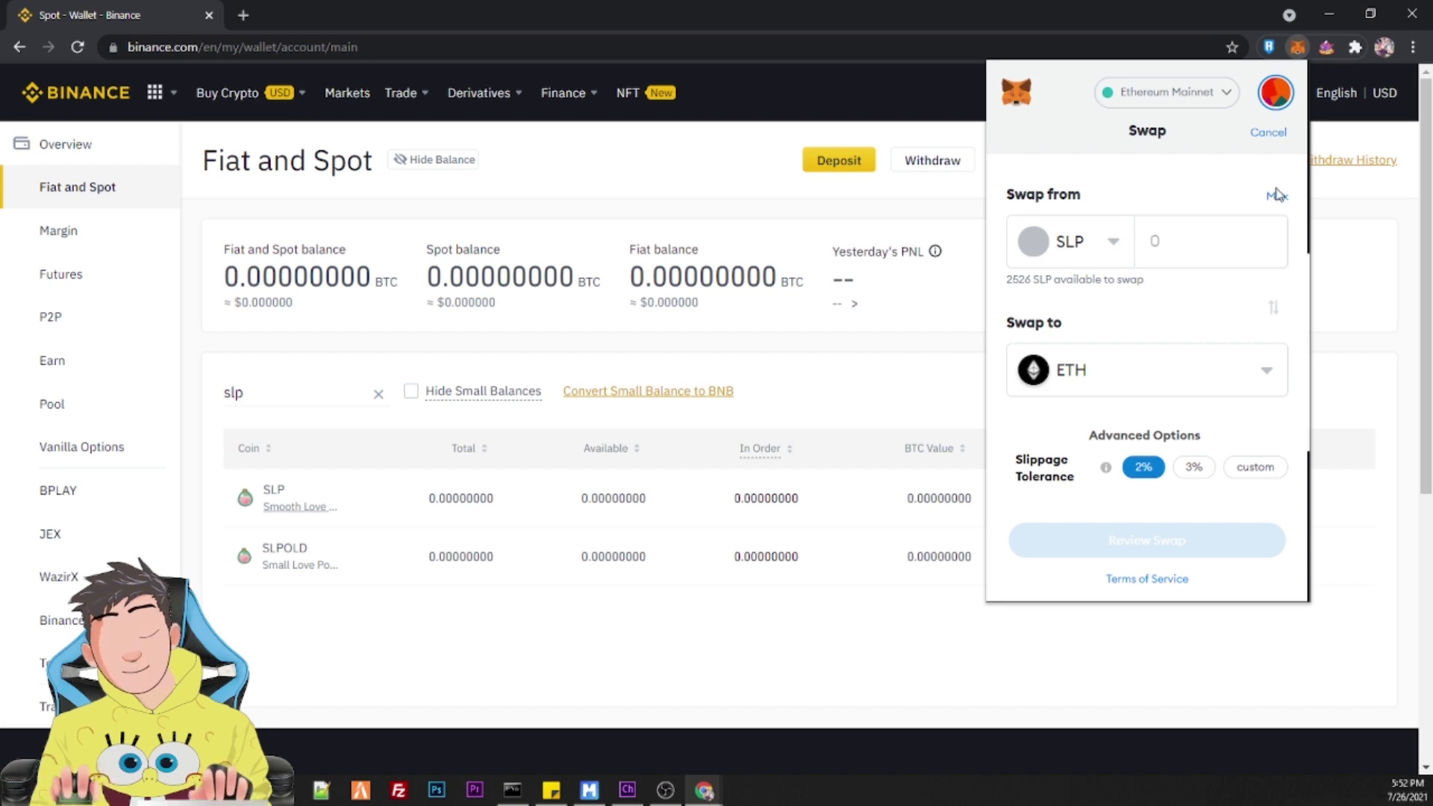
{"action": "left_click", "coordinate": [1278, 197]}
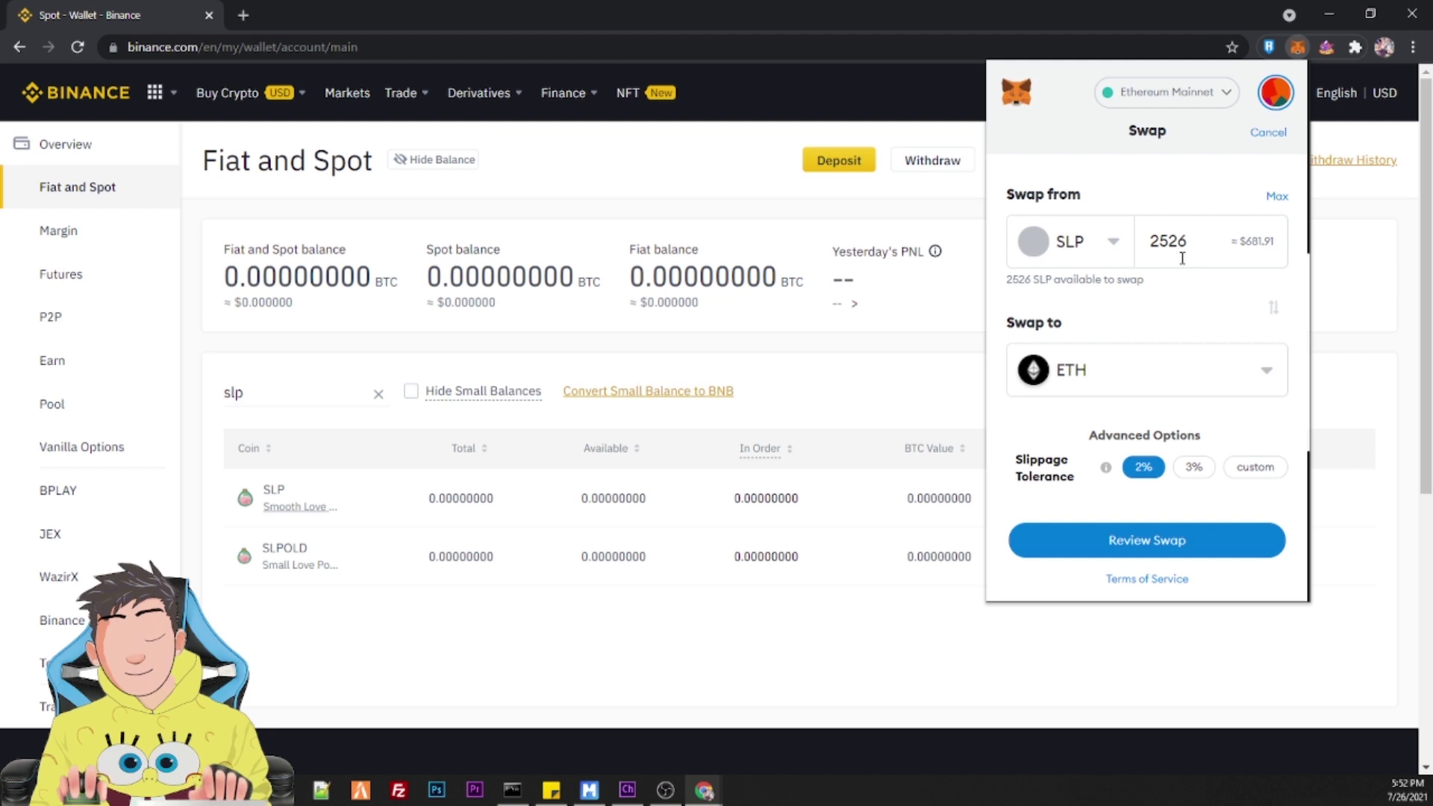
{"action": "double_click", "coordinate": [1162, 245]}
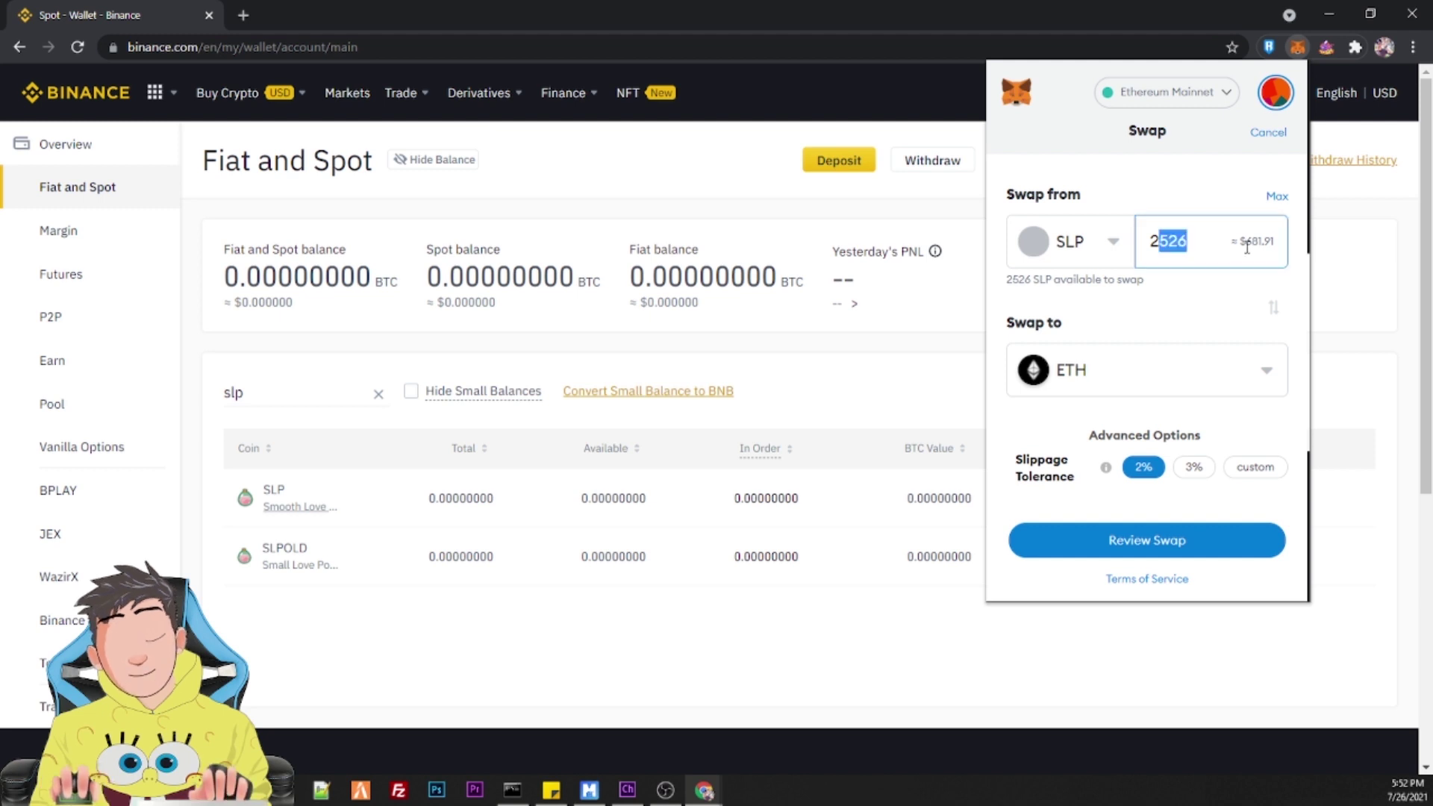
{"action": "type", "text": "22"}
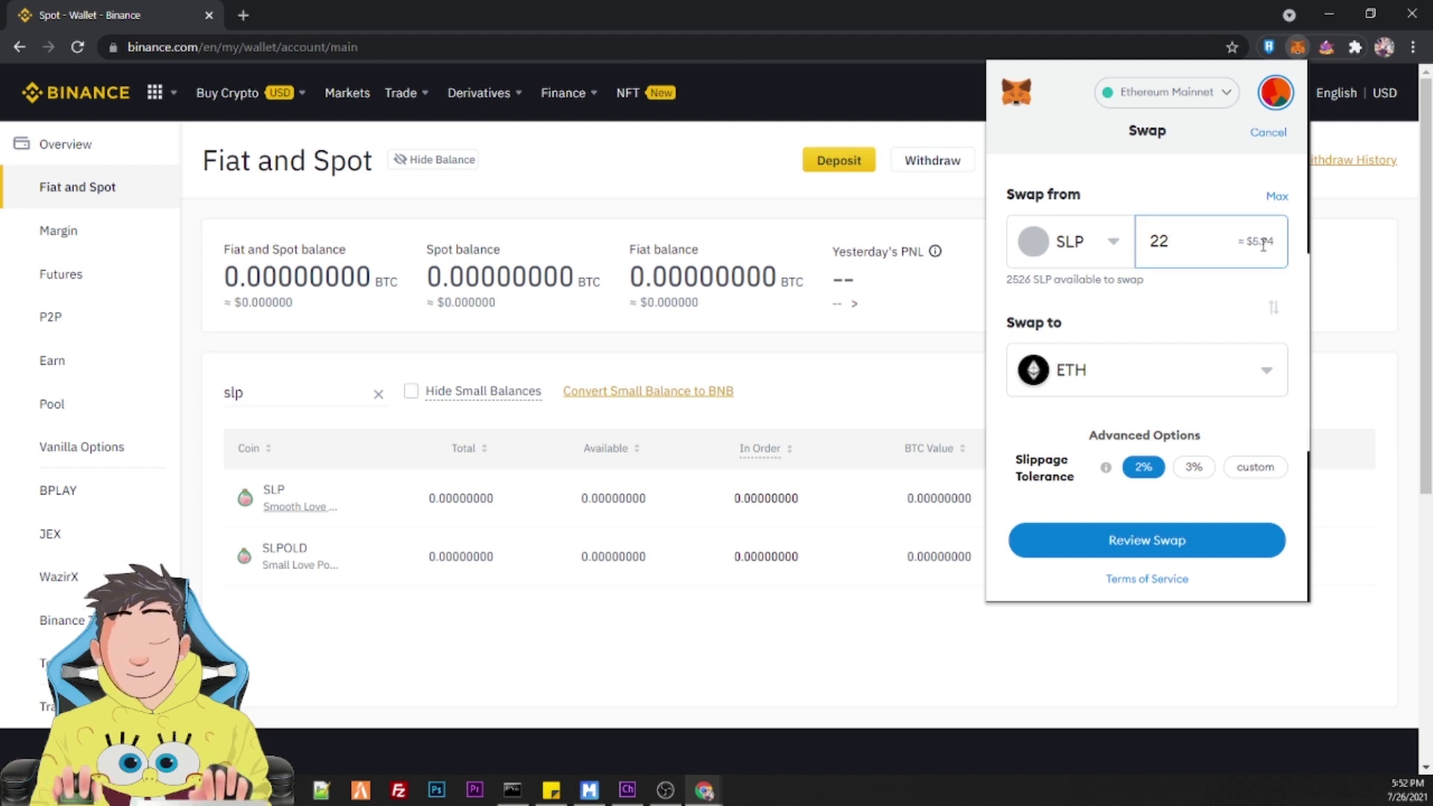
{"action": "key", "text": "BackSpace"}
{"action": "type", "text": "0000"}
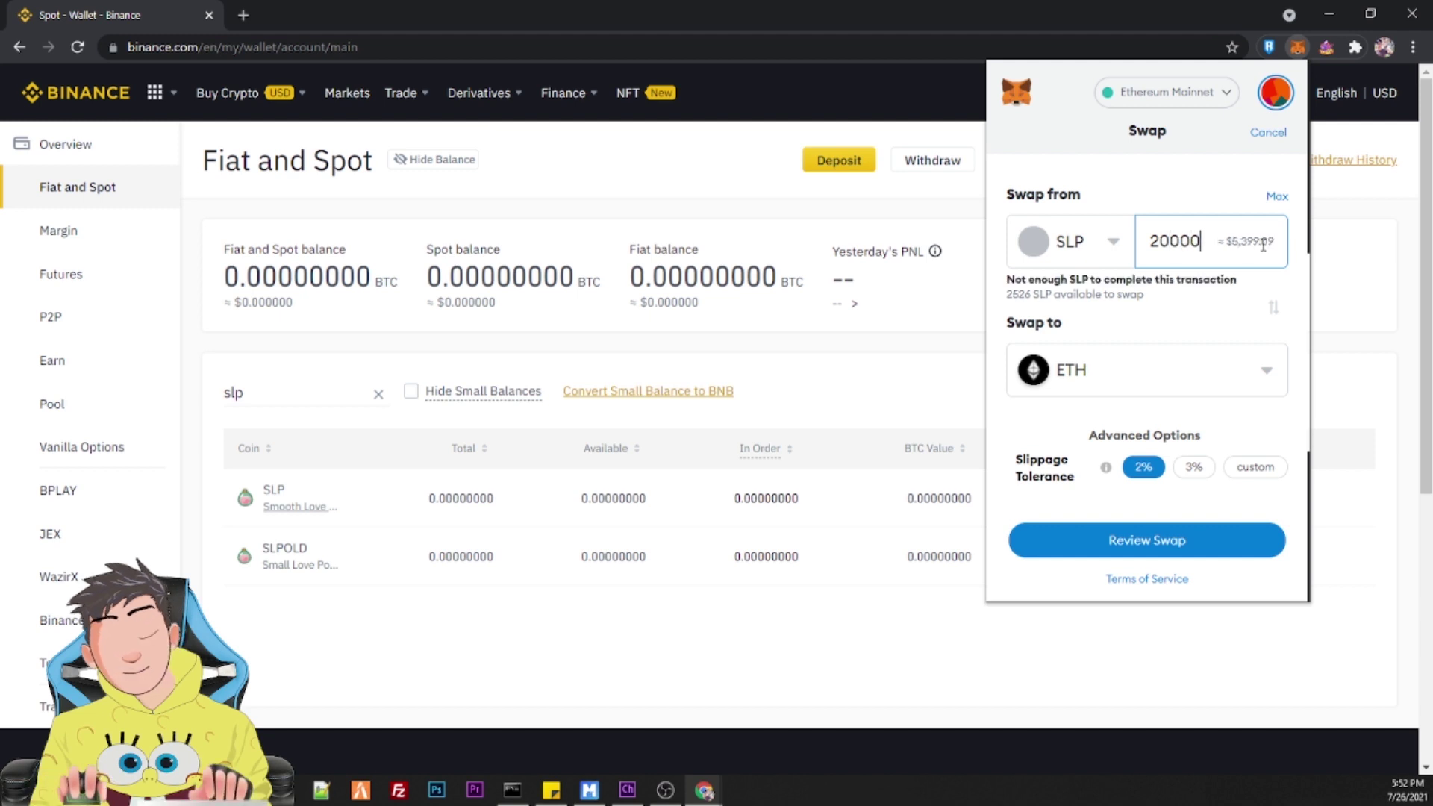
{"action": "key", "text": "BackSpace"}
{"action": "key", "text": "BackSpace"}
{"action": "key", "text": "BackSpace"}
Step: Set the swap amount to the maximum of 2526 SLP and open the swap quote for review
{"action": "left_click", "coordinate": [1277, 197]}
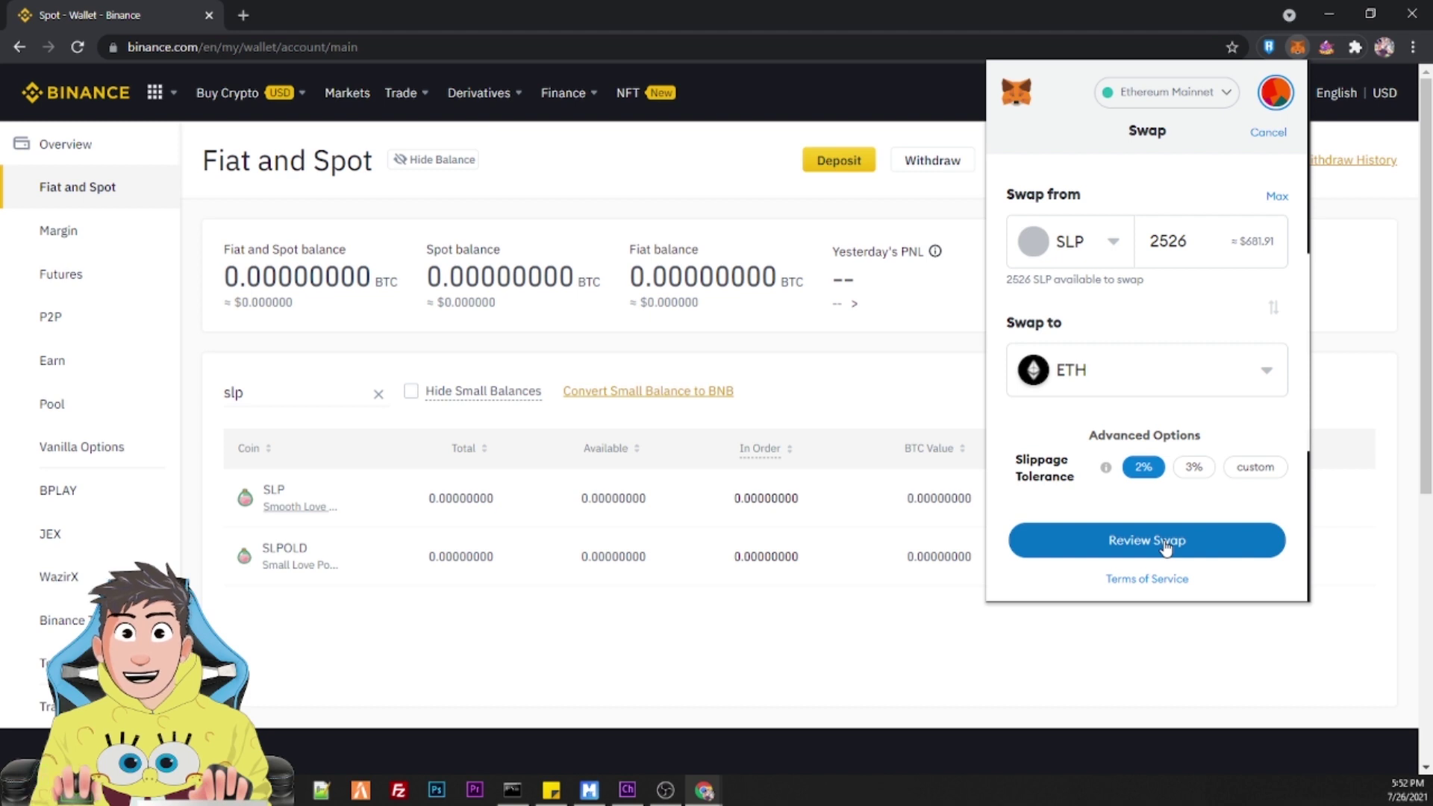
{"action": "left_click", "coordinate": [1167, 549]}
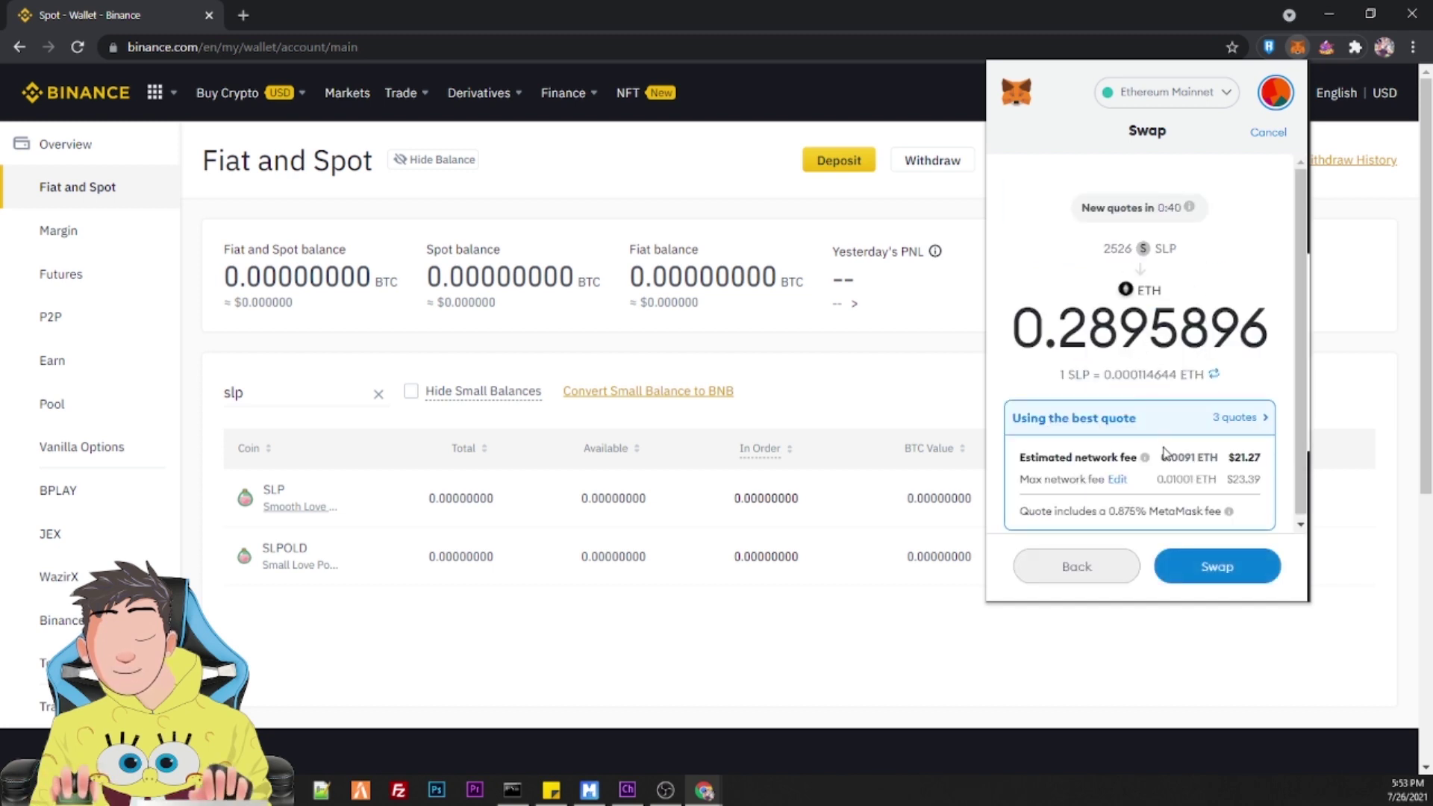
Step: Review the basic and advanced gas settings of the swap and save the Average fee
{"action": "left_click", "coordinate": [1118, 480]}
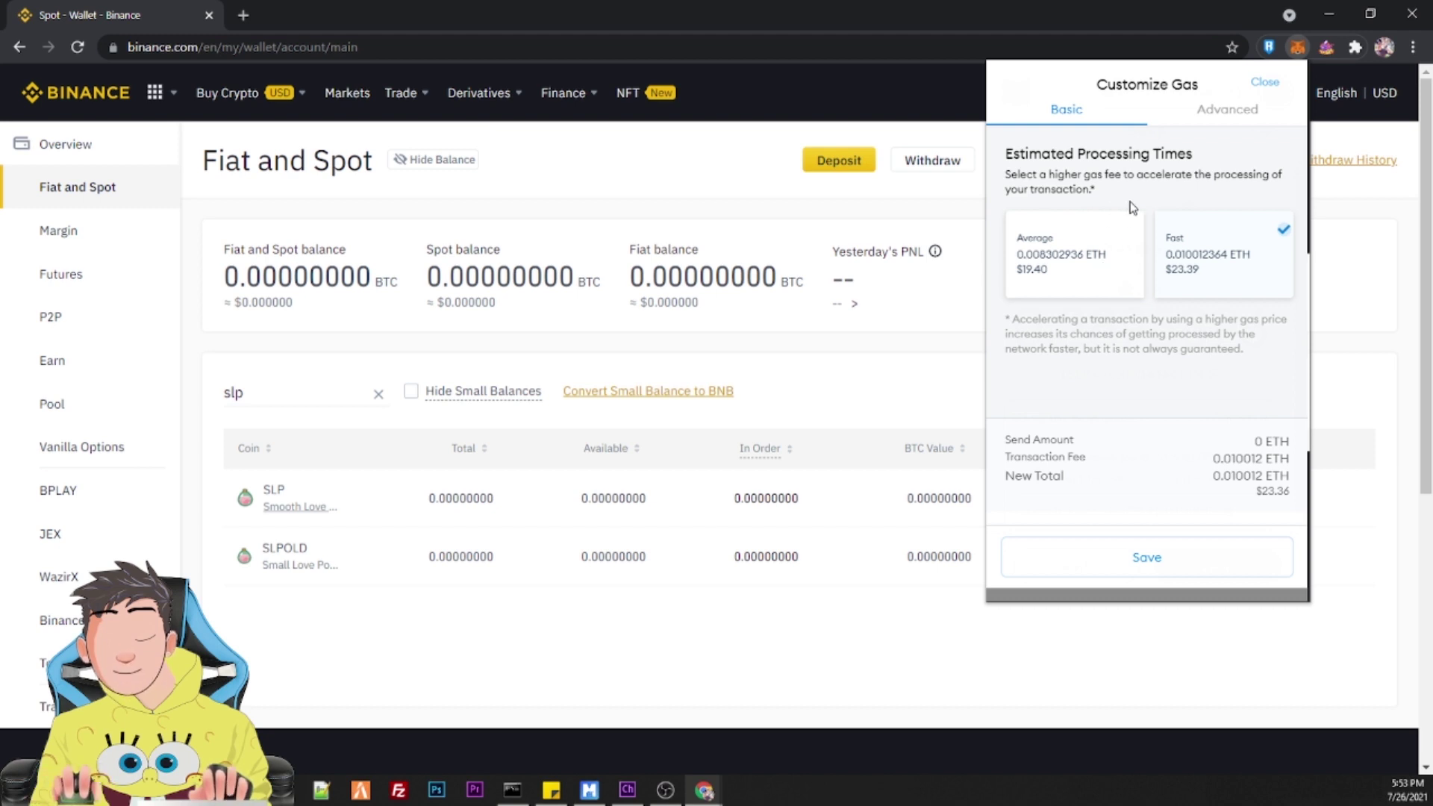
{"action": "left_click", "coordinate": [1230, 113]}
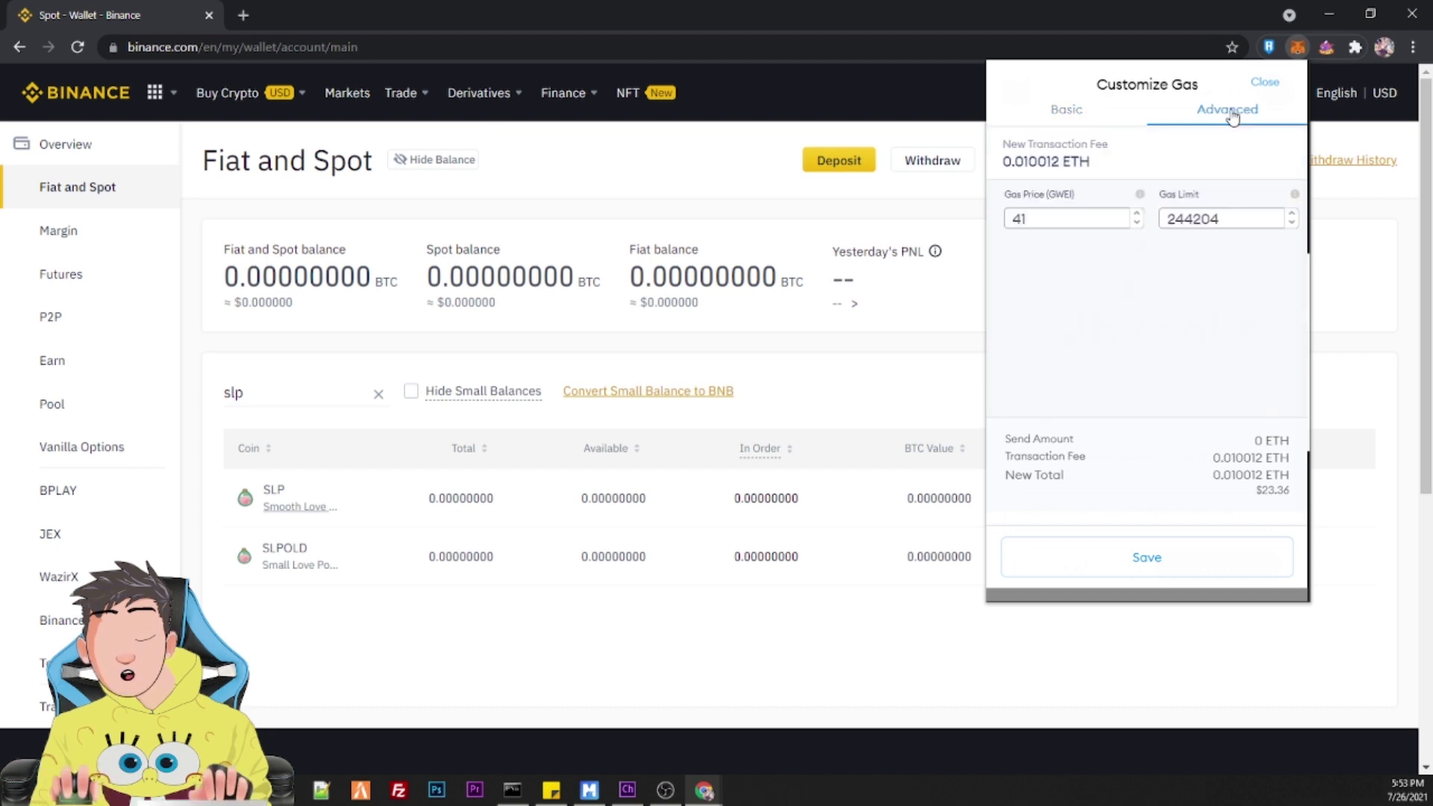
{"action": "left_click", "coordinate": [1099, 112]}
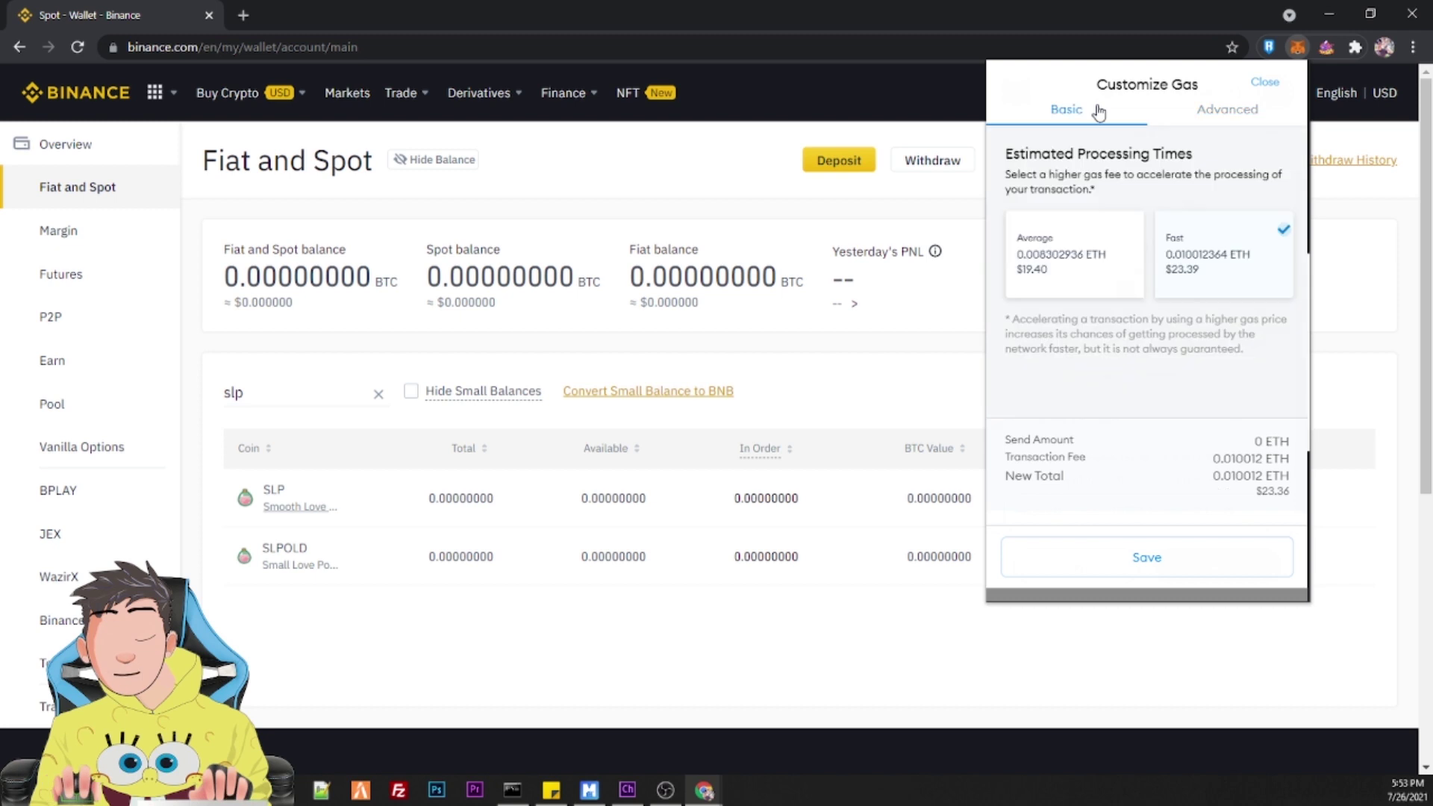
{"action": "left_click", "coordinate": [1105, 272]}
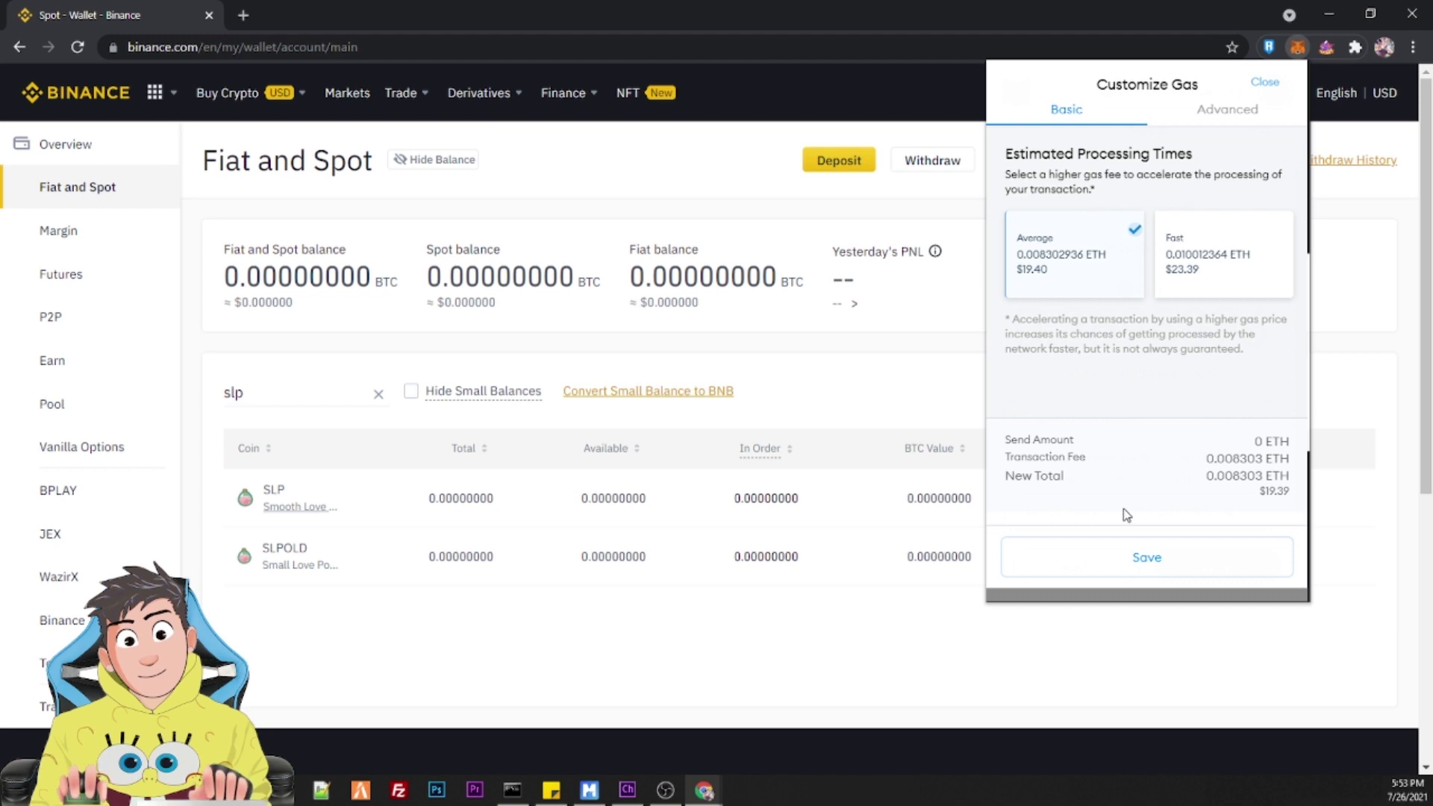
{"action": "left_click", "coordinate": [1121, 561]}
Step: Submit the SLP to ETH swap and view it in the account activity
{"action": "left_click", "coordinate": [1169, 554]}
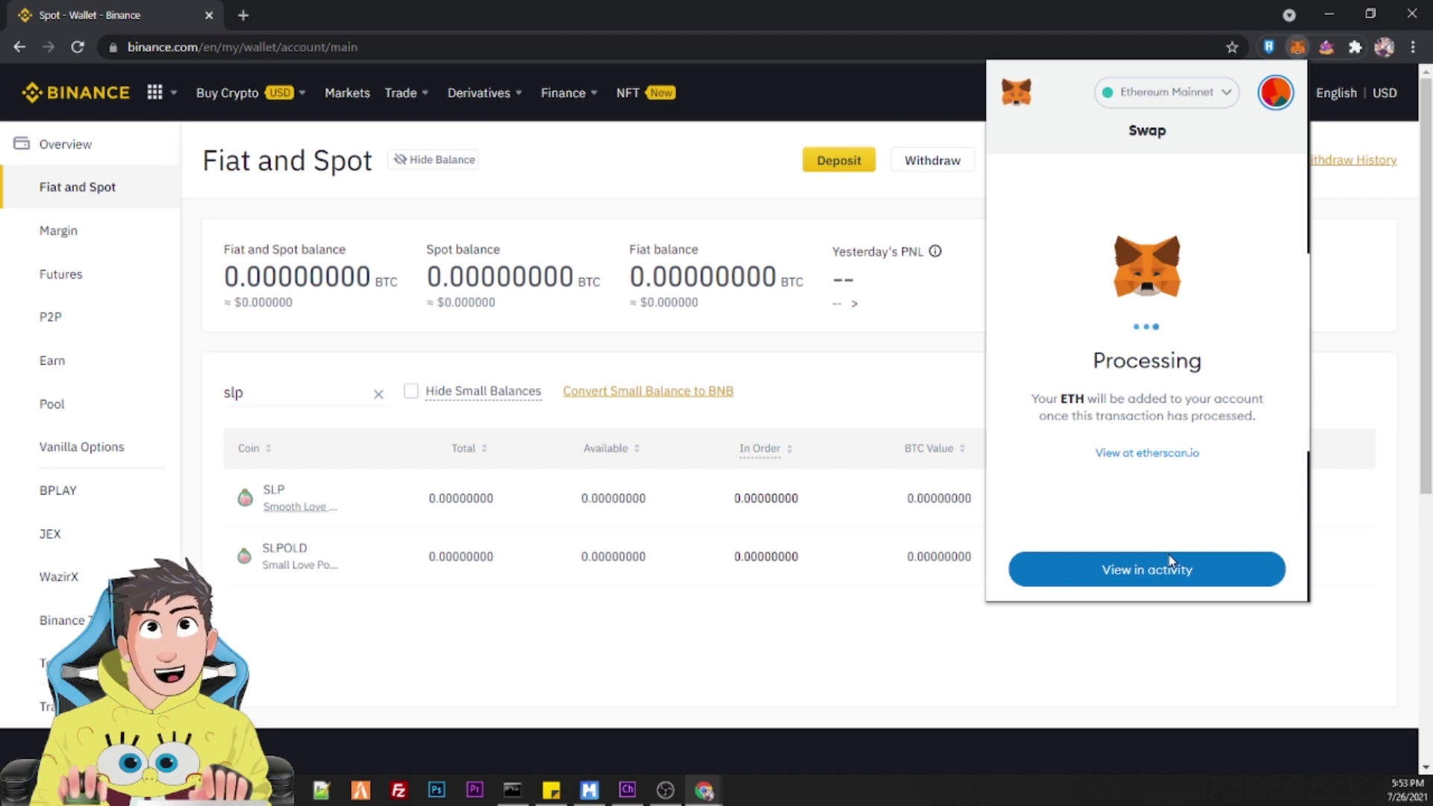
{"action": "left_click", "coordinate": [1157, 575]}
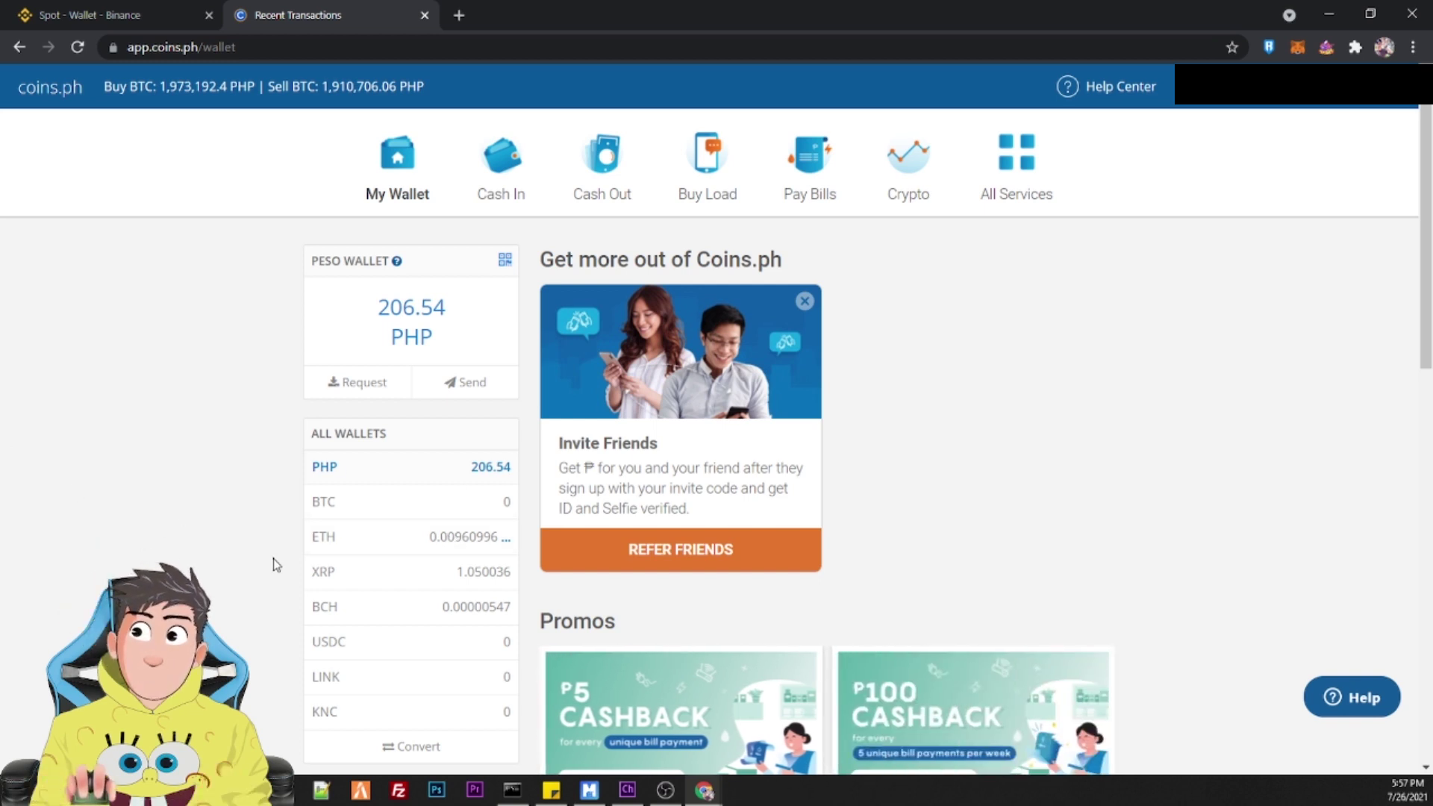
Step: In Coins.ph, show the ETH wallet's receiving address, copy it, and close the address dialog
{"action": "left_click", "coordinate": [449, 546]}
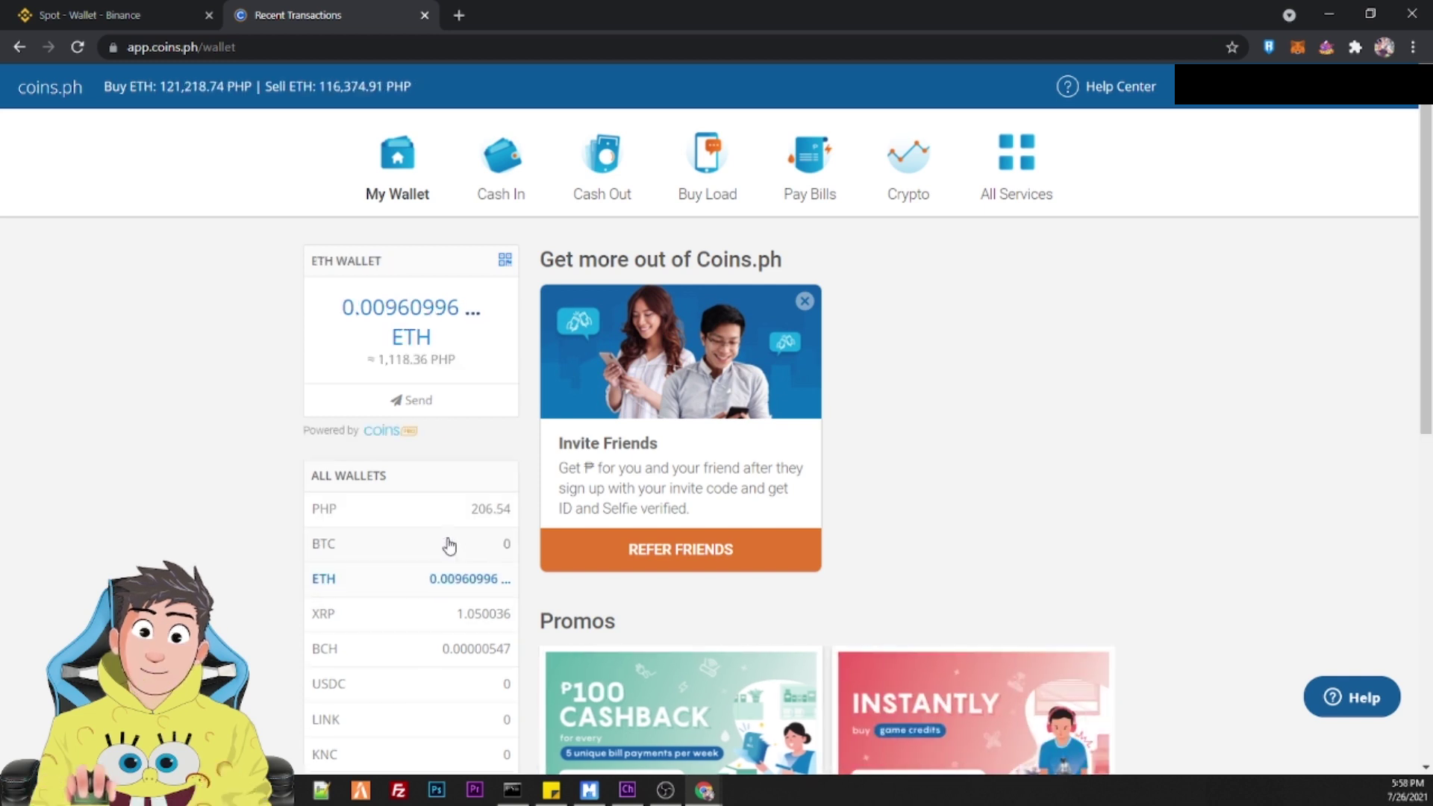
{"action": "left_click", "coordinate": [505, 263]}
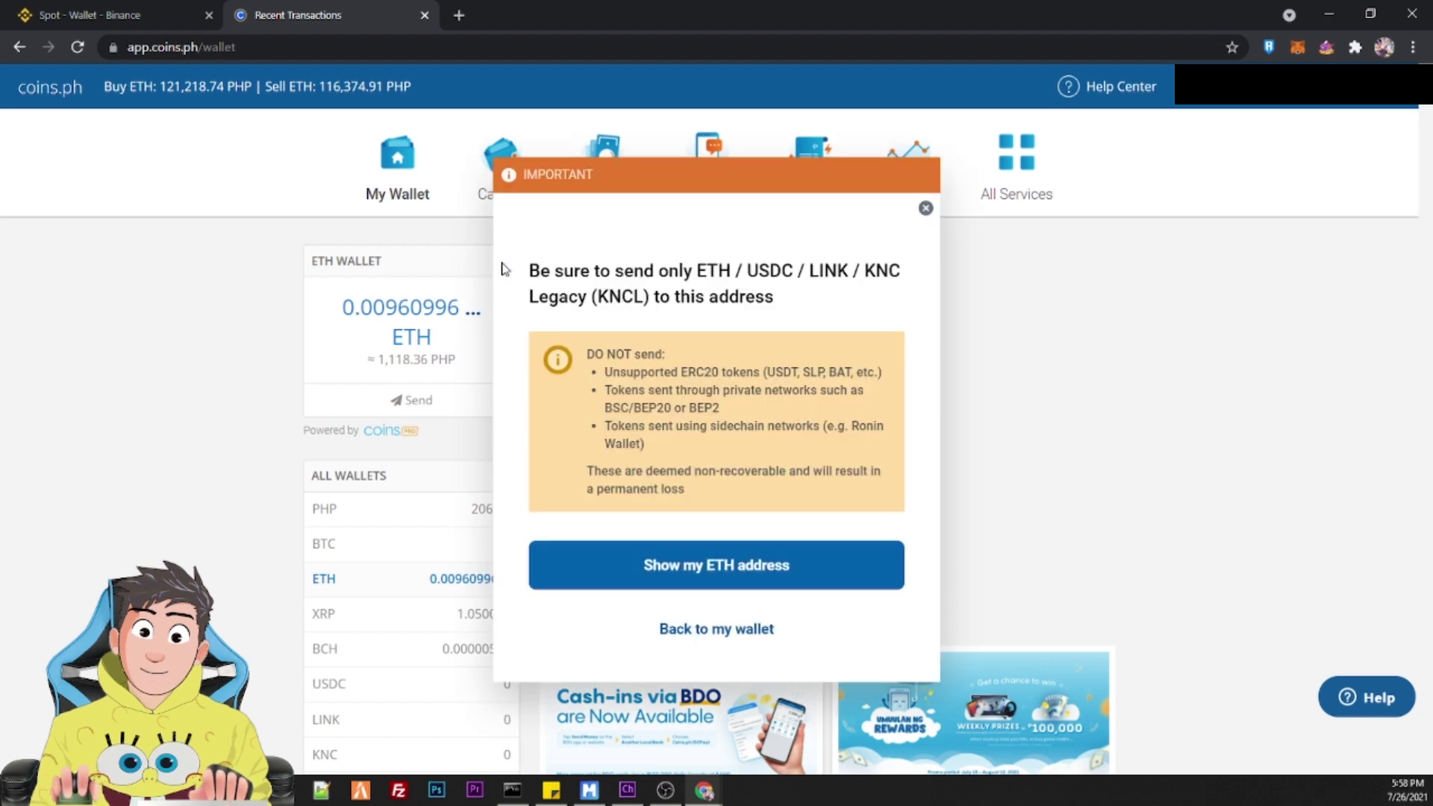
{"action": "left_click", "coordinate": [758, 603]}
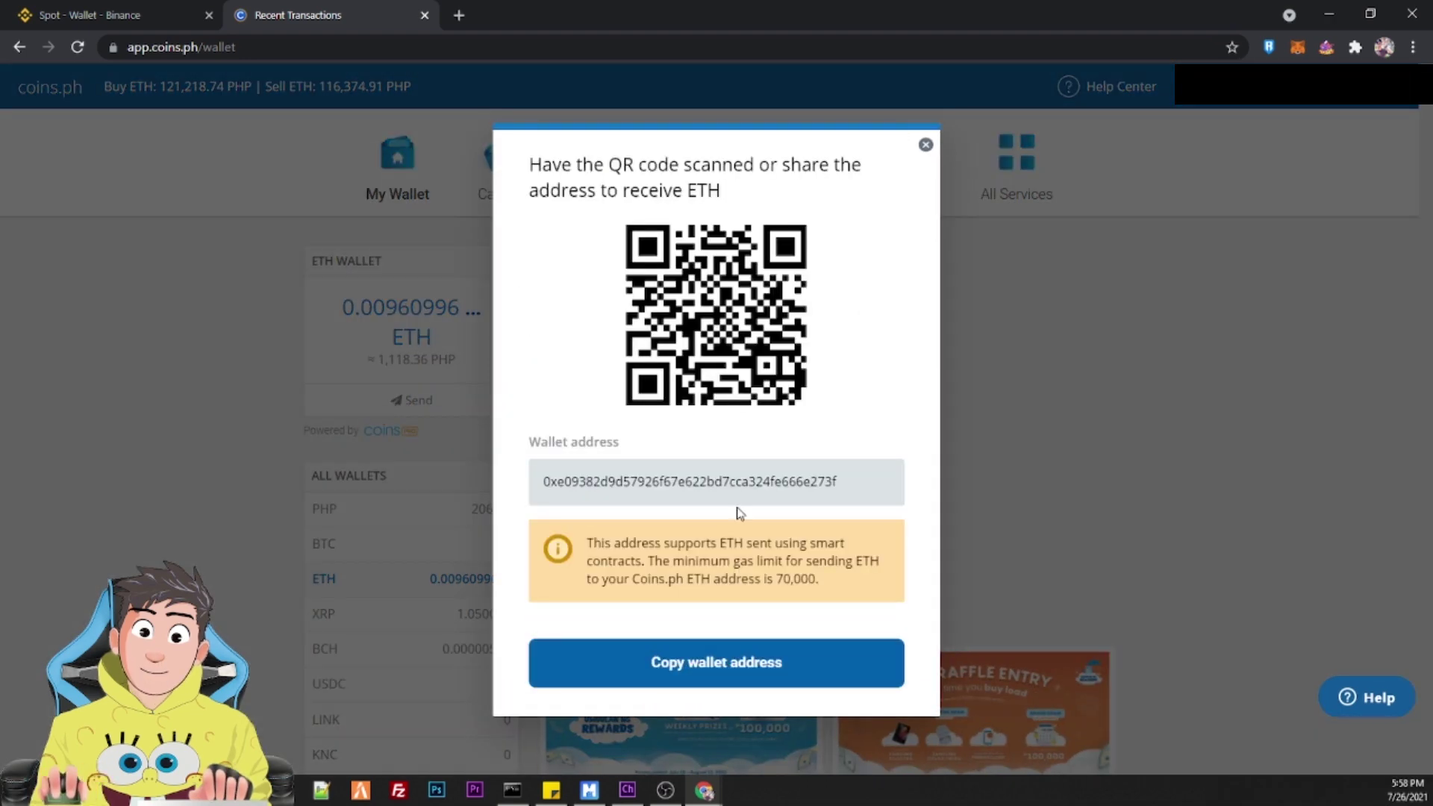
{"action": "double_click", "coordinate": [743, 481]}
{"action": "right_click", "coordinate": [740, 487]}
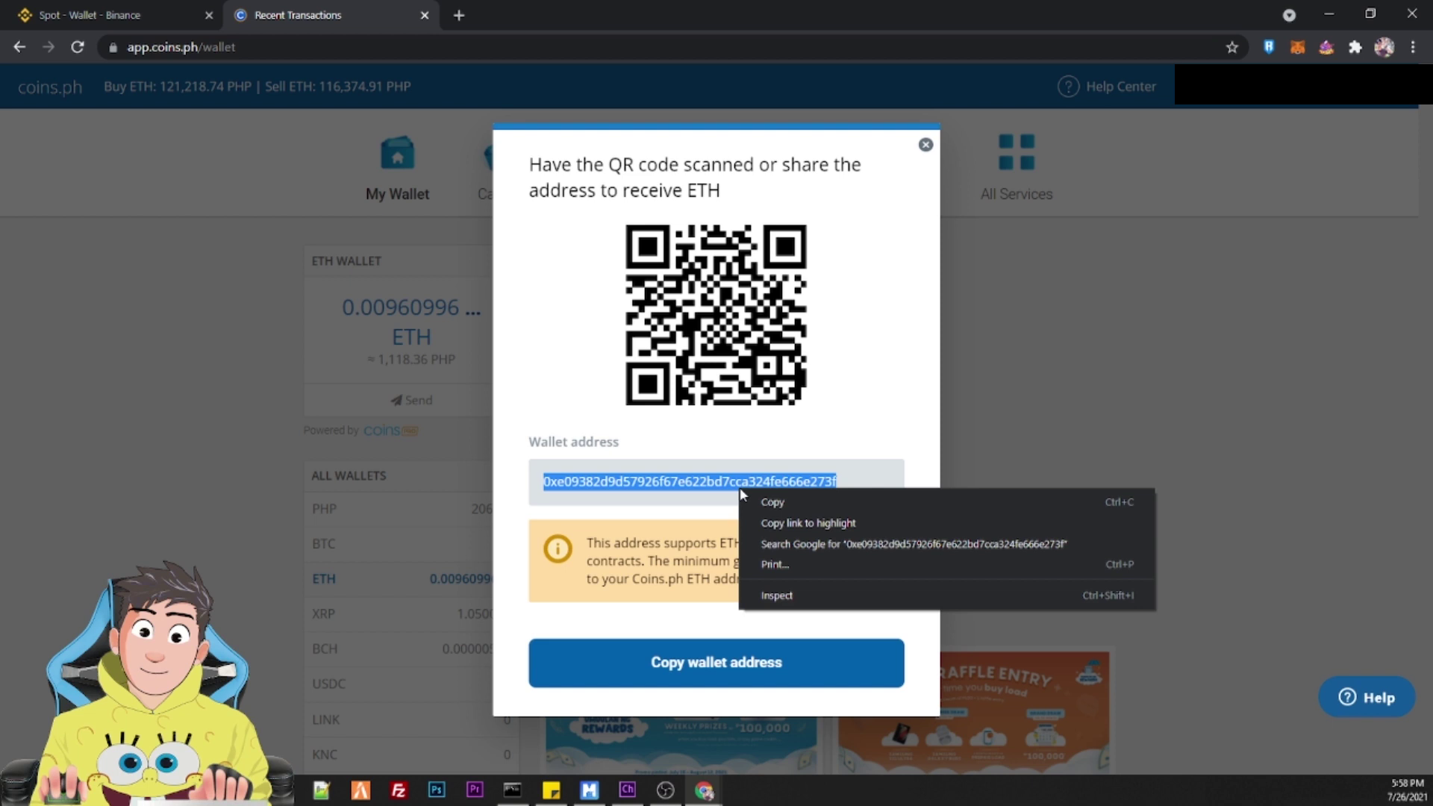
{"action": "left_click", "coordinate": [793, 509]}
{"action": "left_click", "coordinate": [926, 145]}
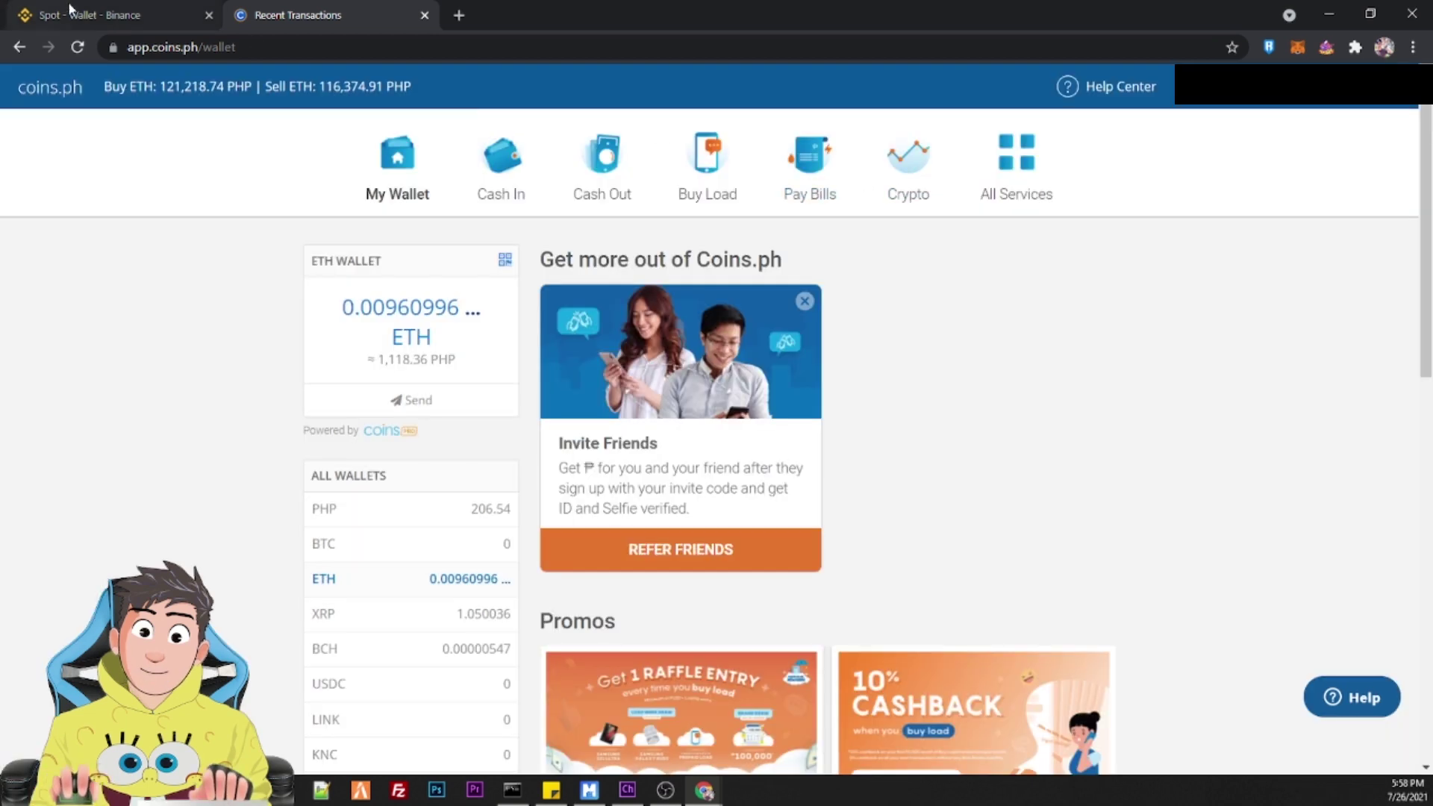
Step: Start an ETH transfer in MetaMask and paste the copied Coins.ph wallet address as the recipient
{"action": "left_click", "coordinate": [1298, 48]}
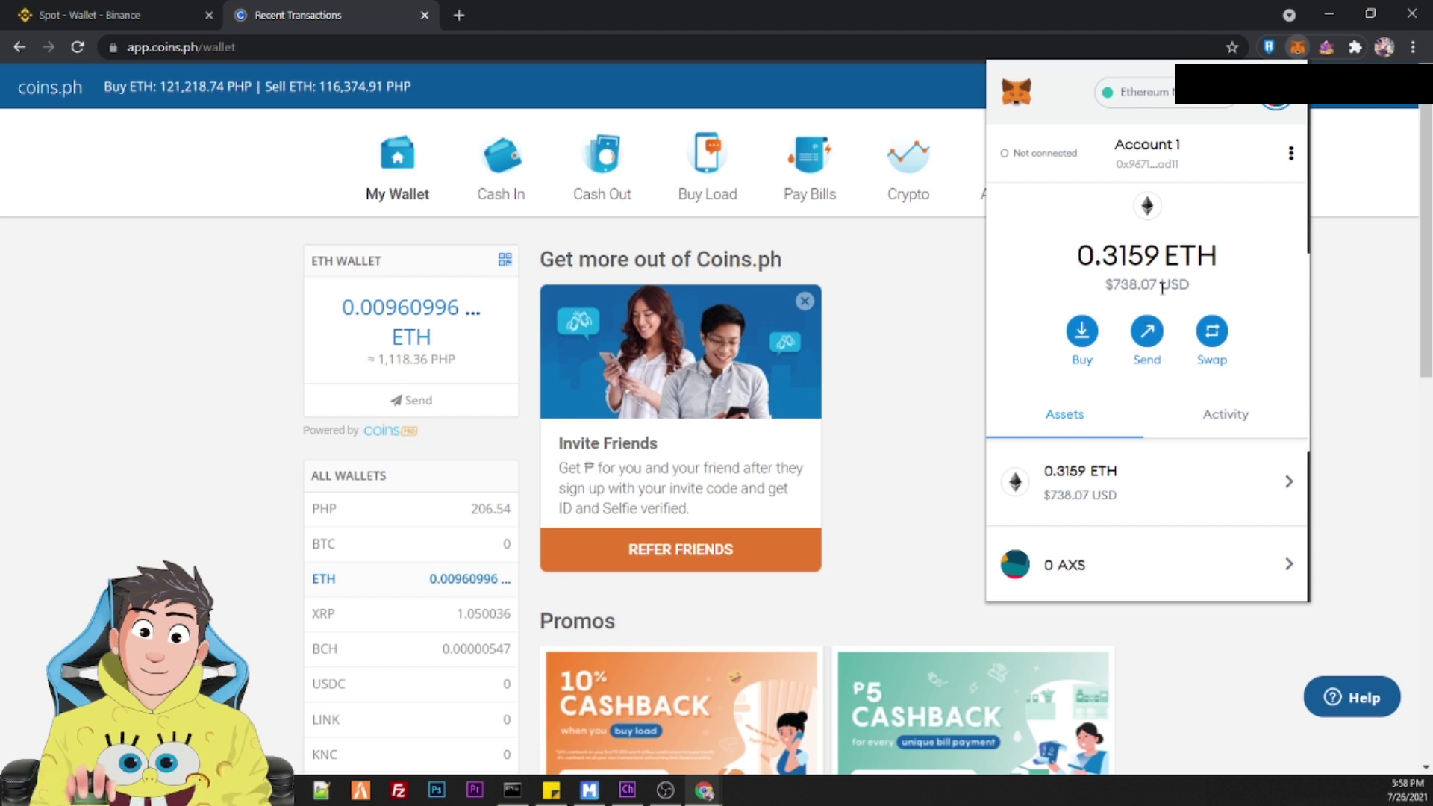
{"action": "left_click", "coordinate": [1156, 336]}
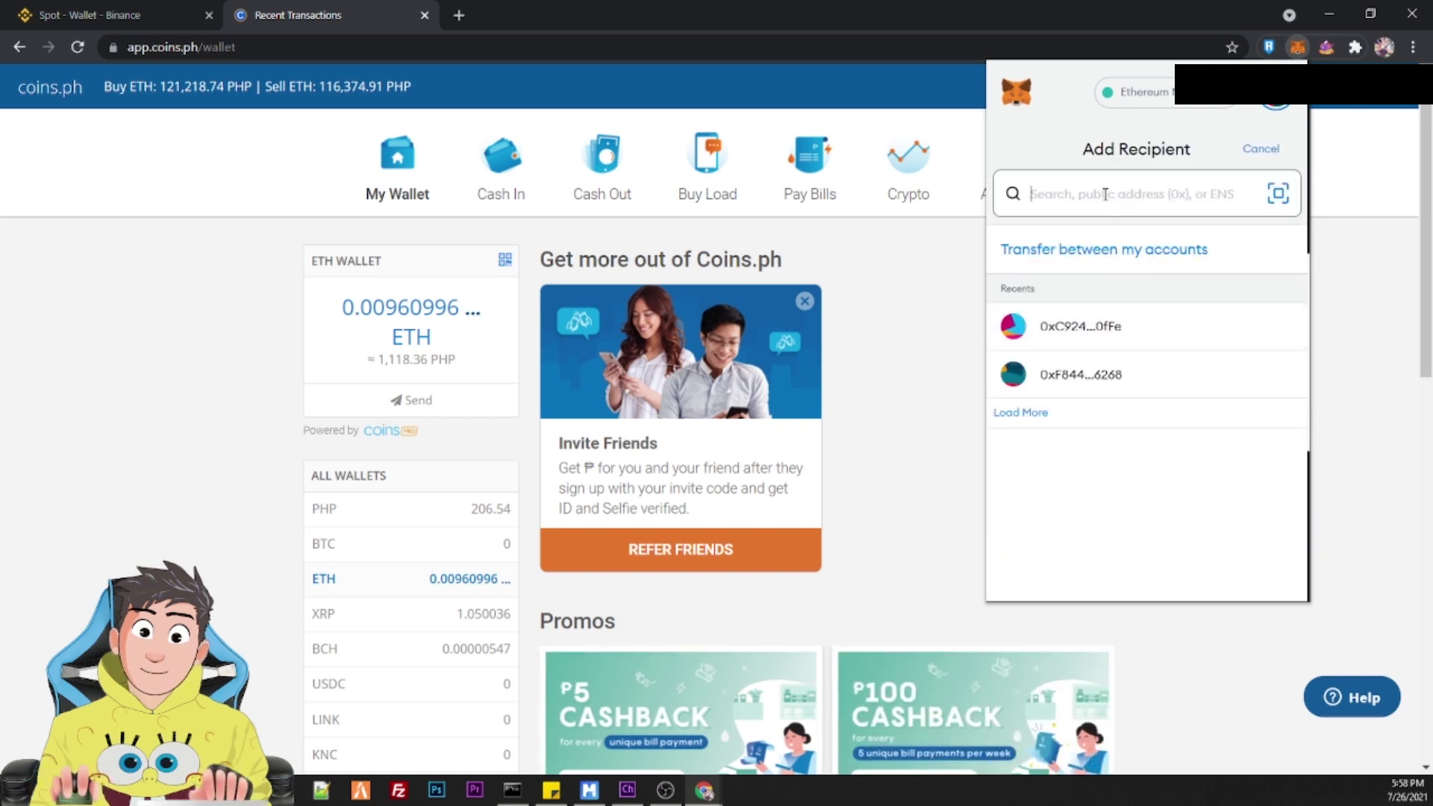
{"action": "right_click", "coordinate": [1103, 191]}
{"action": "left_click", "coordinate": [1195, 323]}
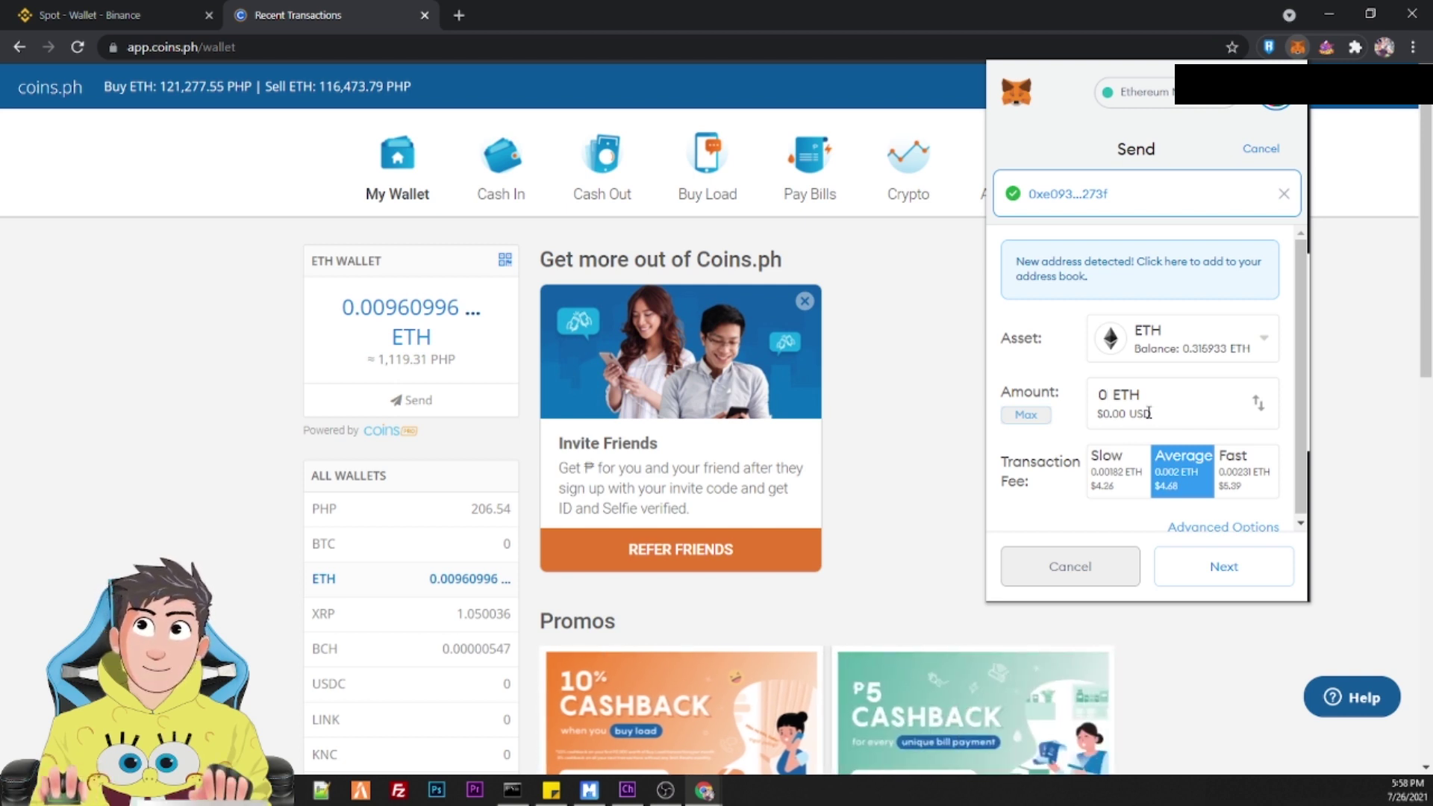
Step: Set the transfer amount to 0.1 ETH, keep the Average transaction fee, and confirm the send
{"action": "type", "text": ".1"}
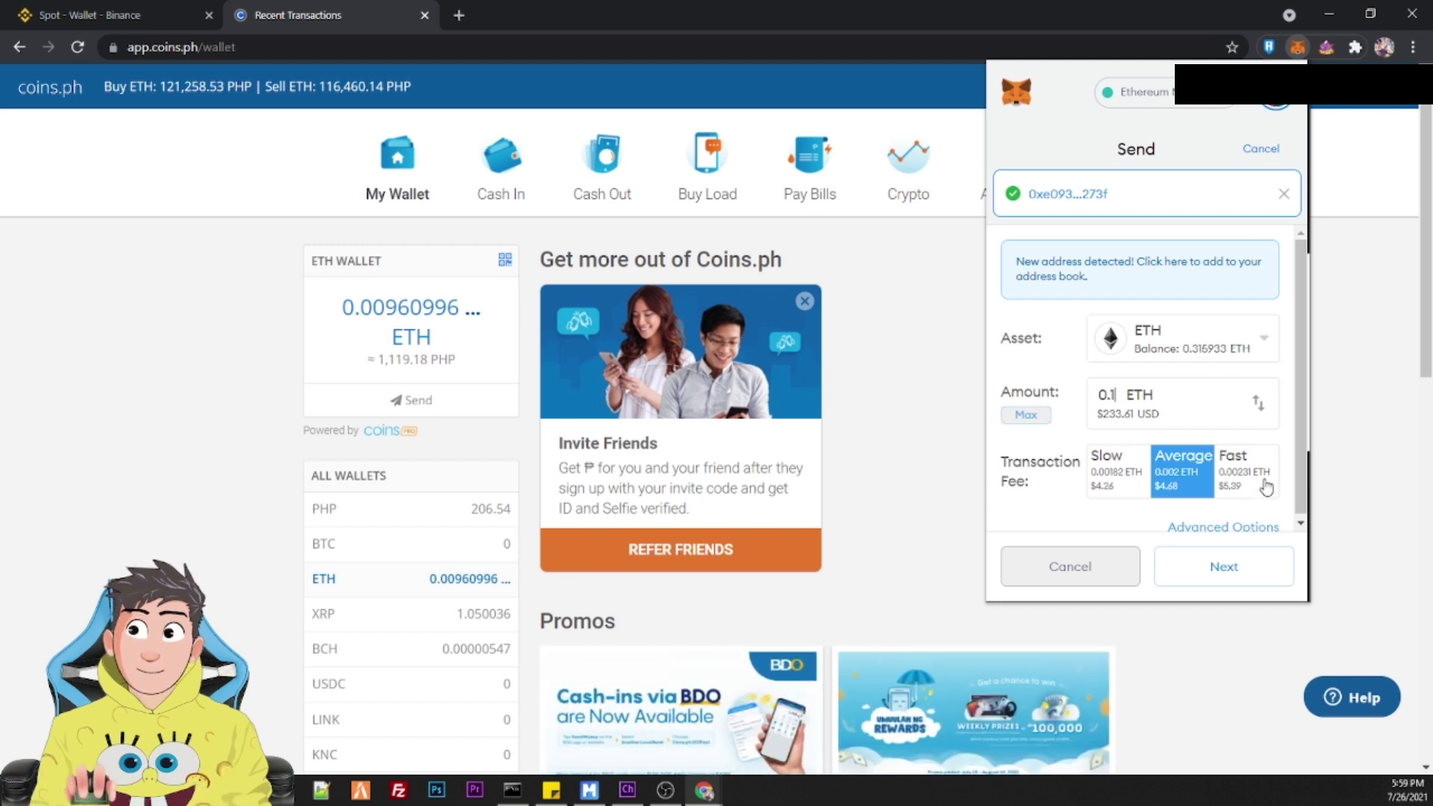
{"action": "scroll", "coordinate": [1217, 533], "scroll_direction": "down", "scroll_amount": 1}
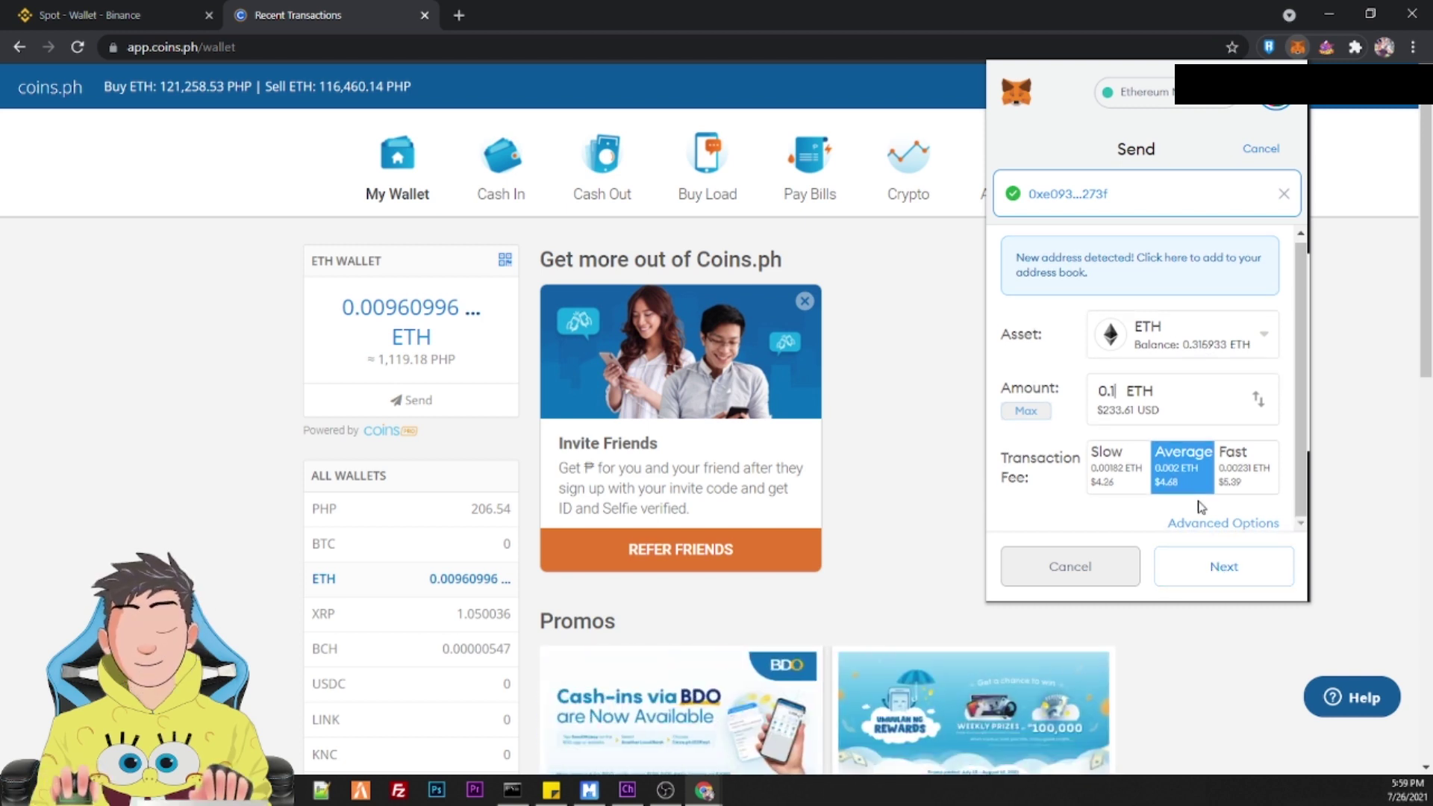
{"action": "left_click", "coordinate": [1216, 571]}
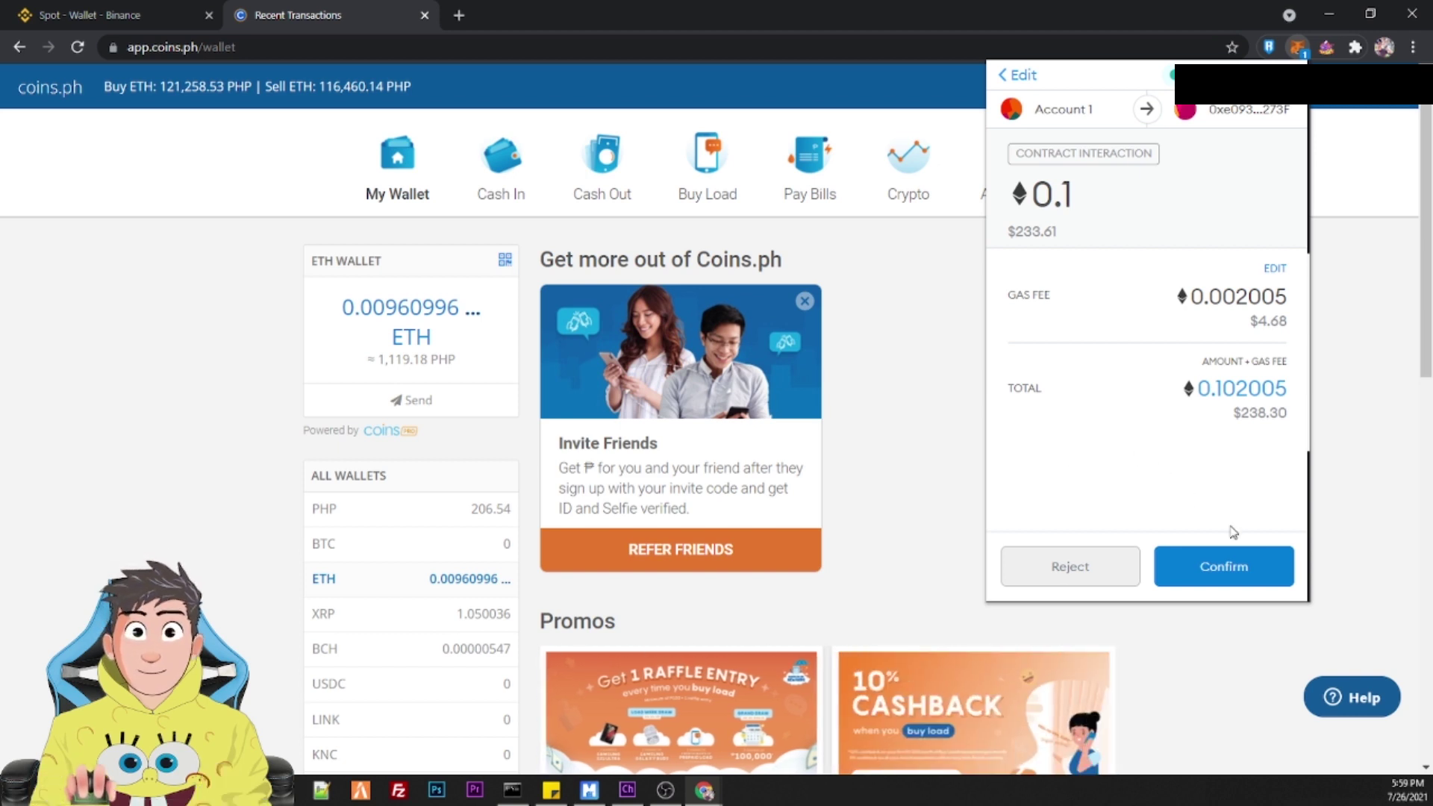
{"action": "left_click", "coordinate": [1233, 566]}
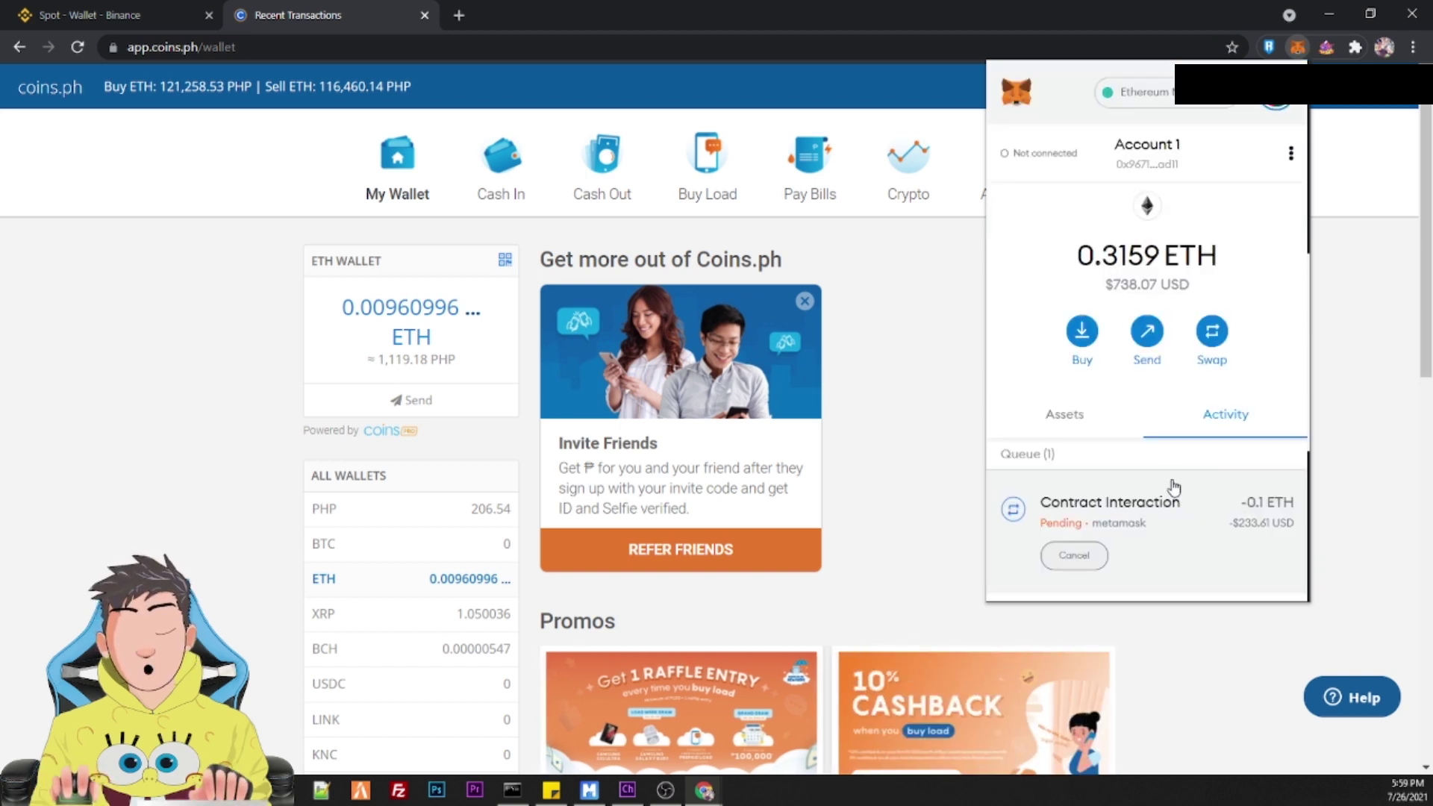
Step: Open the pending 0.1 ETH transaction's details, check its status on Etherscan, and close the explorer page
{"action": "left_click", "coordinate": [1155, 504]}
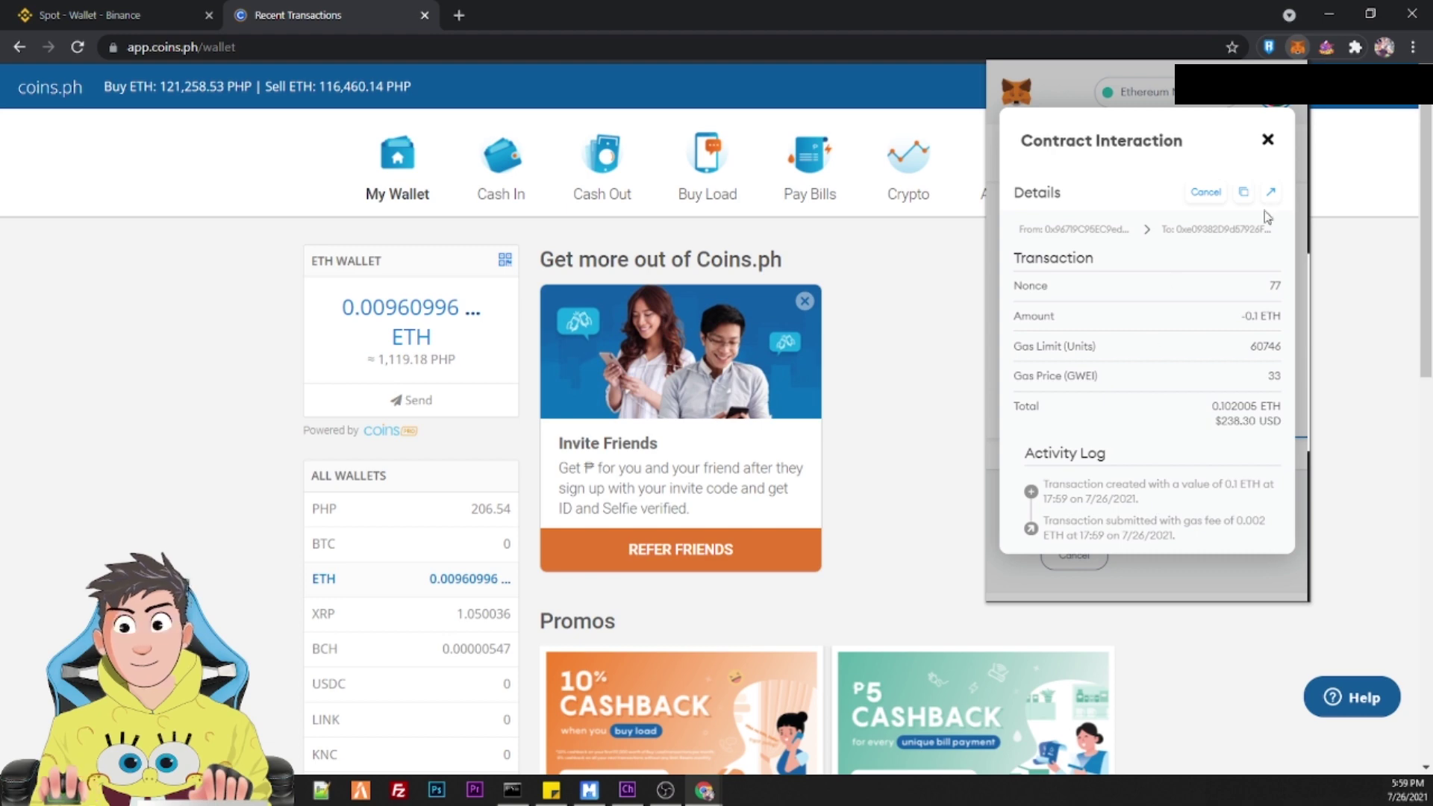
{"action": "left_click", "coordinate": [1270, 192]}
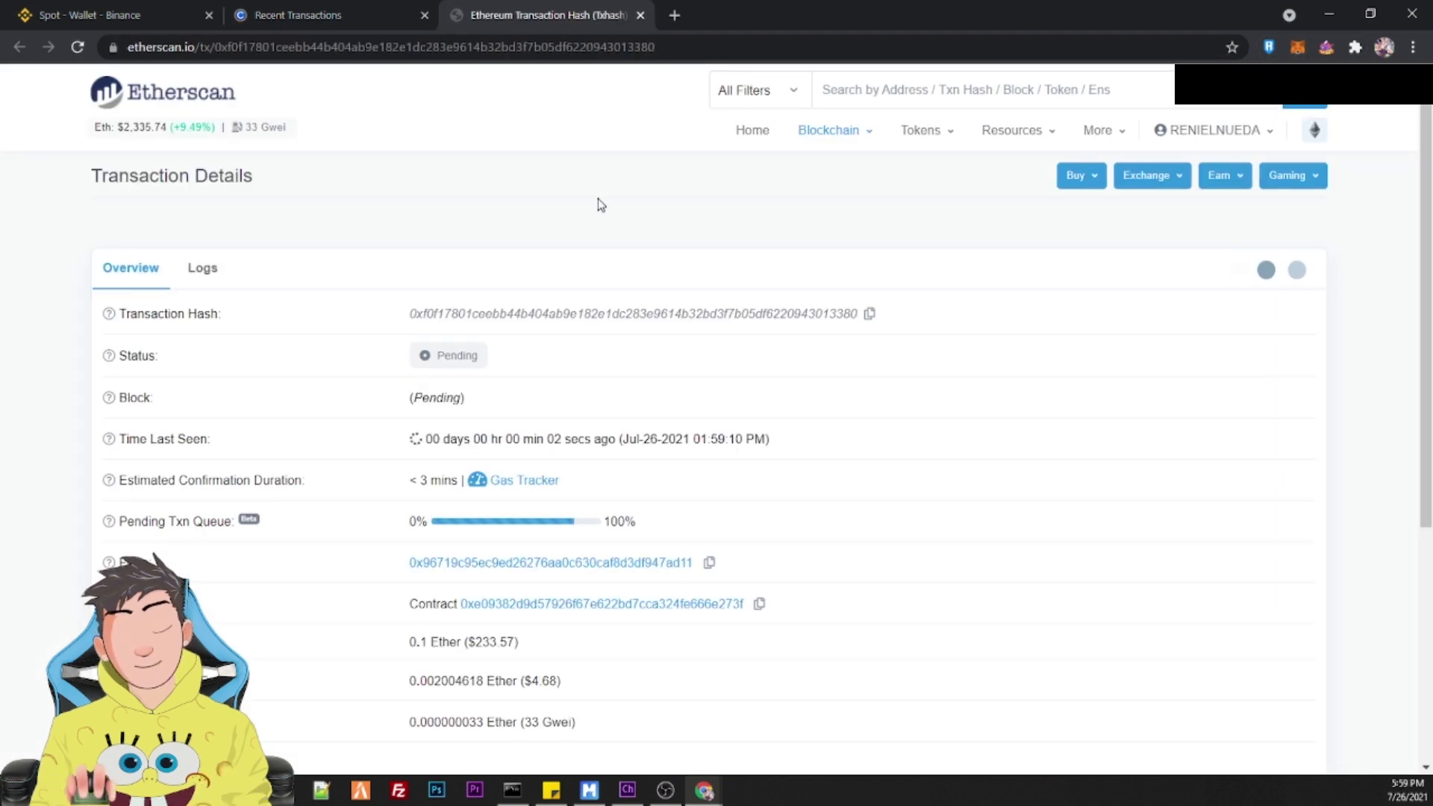
{"action": "left_click", "coordinate": [641, 15]}
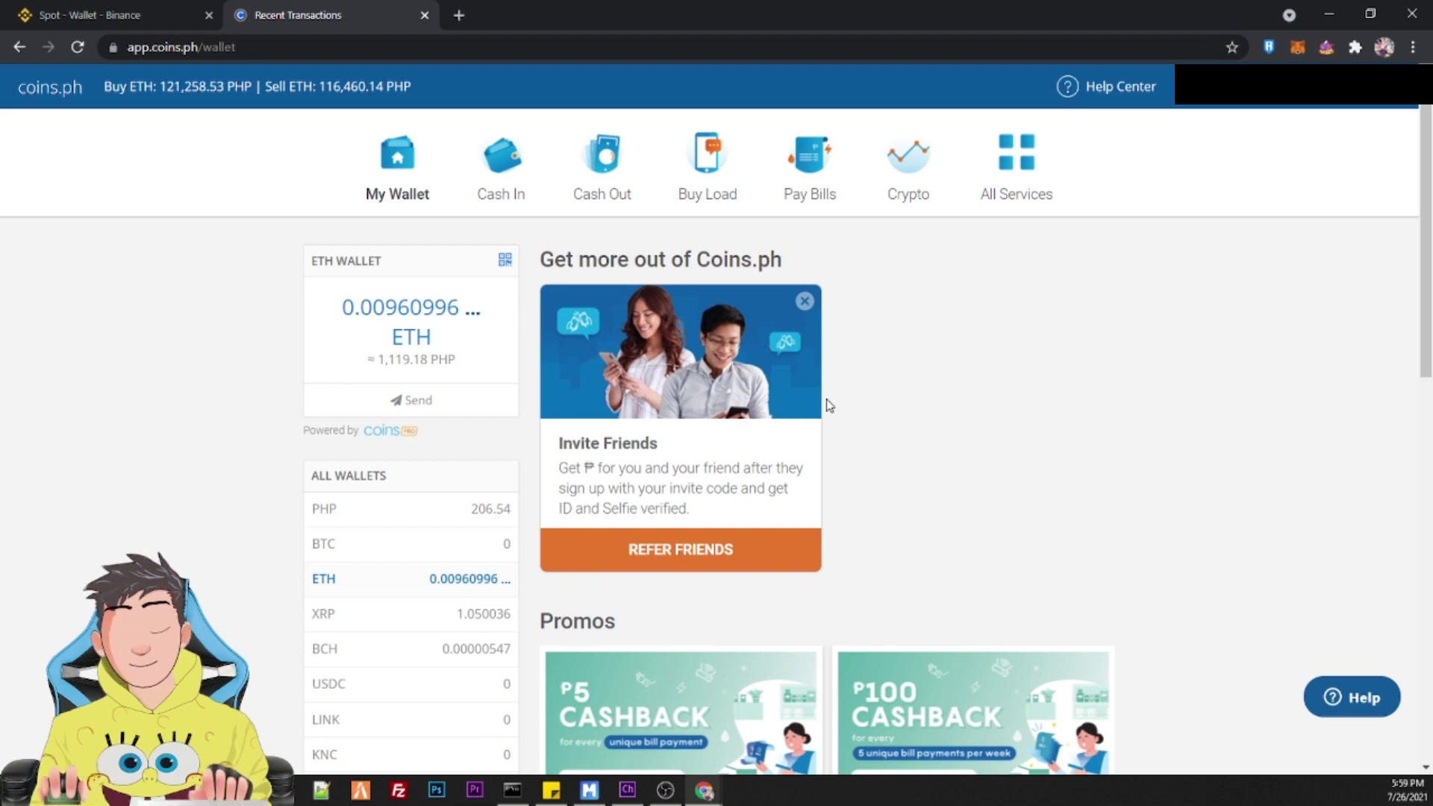
Step: Reload the Coins.ph wallet page, skip the 2FA setup for now, and show the ETH wallet
{"action": "scroll", "coordinate": [803, 344], "scroll_direction": "down", "scroll_amount": 5}
{"action": "scroll", "coordinate": [803, 344], "scroll_direction": "up", "scroll_amount": 5}
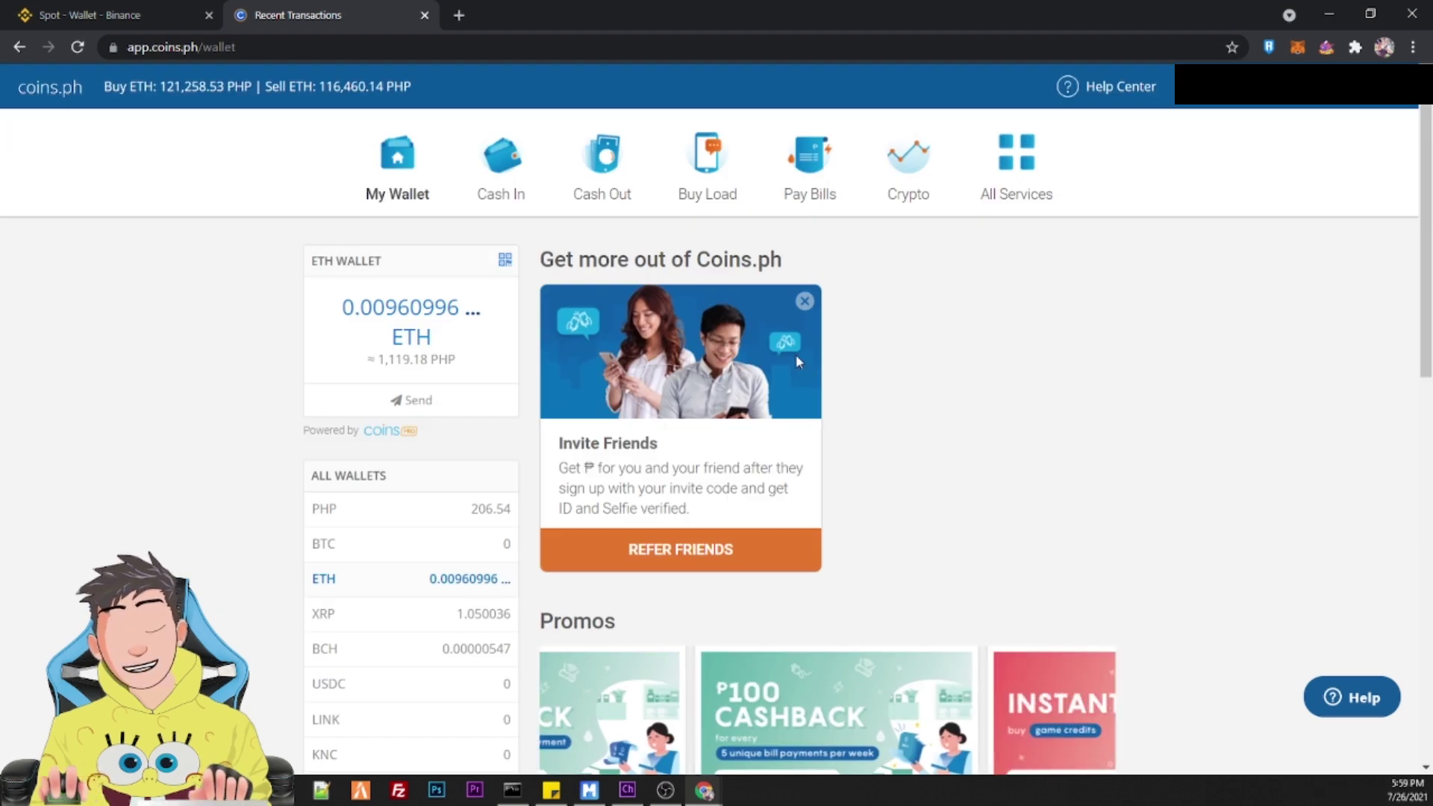
{"action": "left_click", "coordinate": [85, 39]}
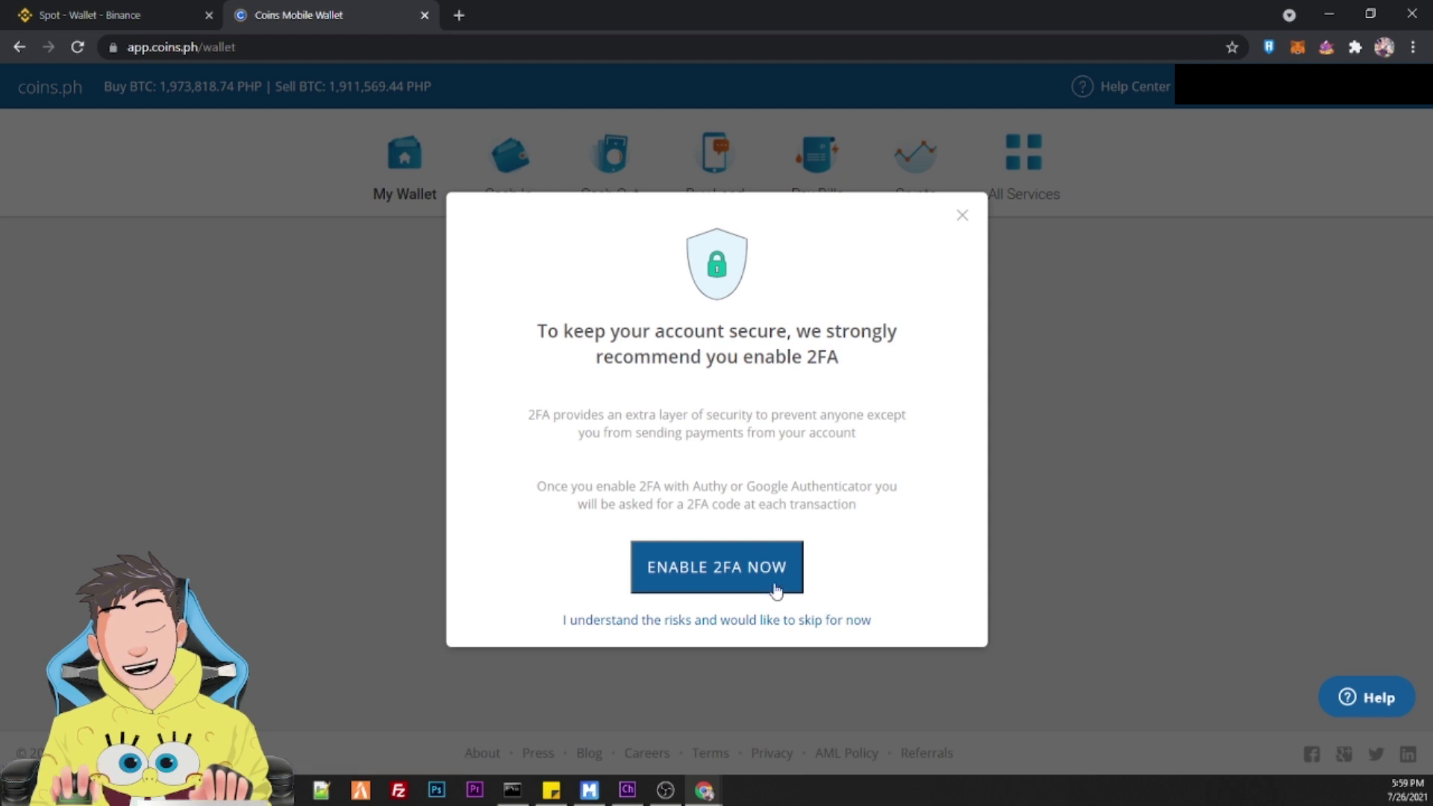
{"action": "left_click", "coordinate": [784, 631]}
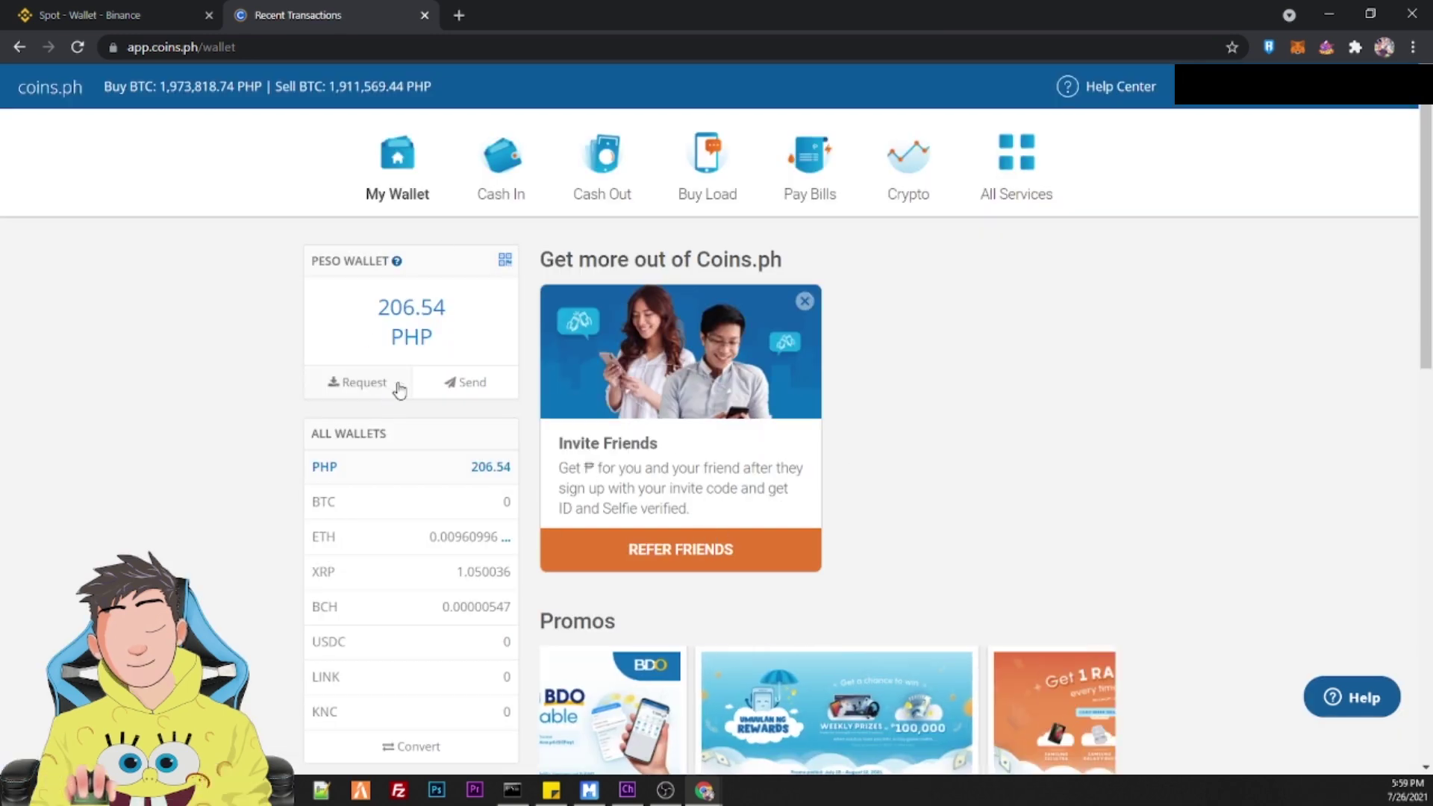
{"action": "left_click", "coordinate": [425, 548]}
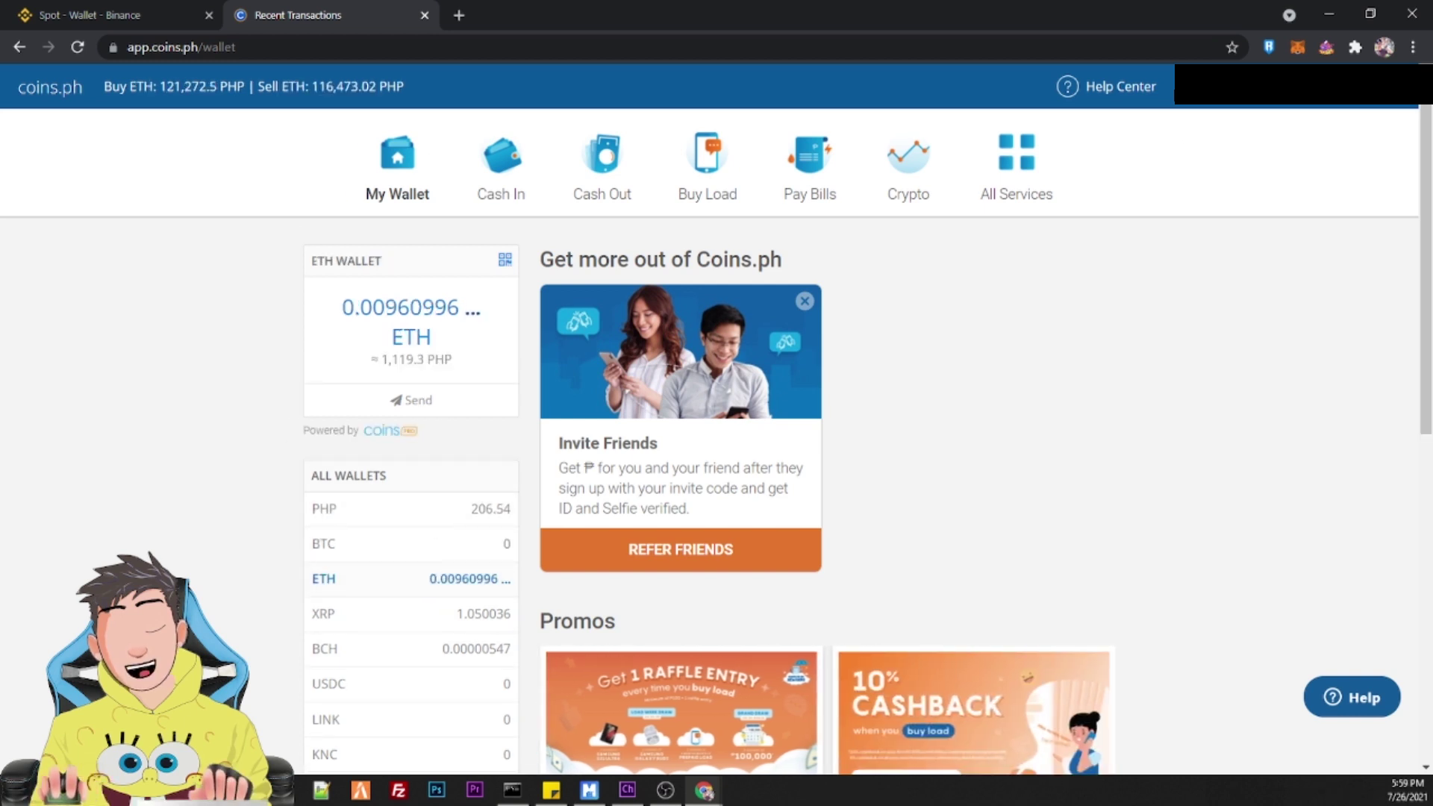
Step: Check the 0.1 ETH transfer in MetaMask's account activity and close the wallet
{"action": "left_click", "coordinate": [1298, 49]}
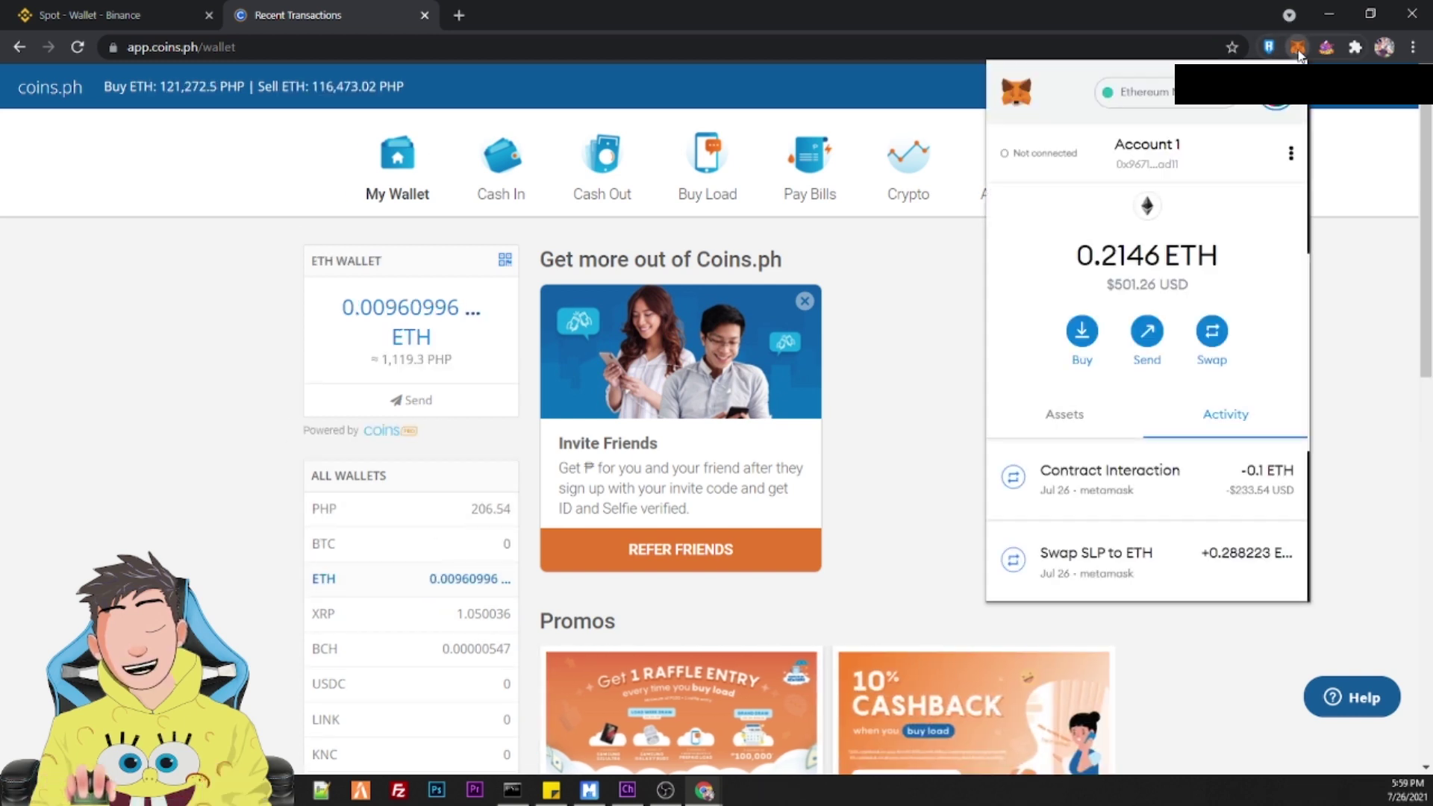
{"action": "left_click", "coordinate": [1298, 49]}
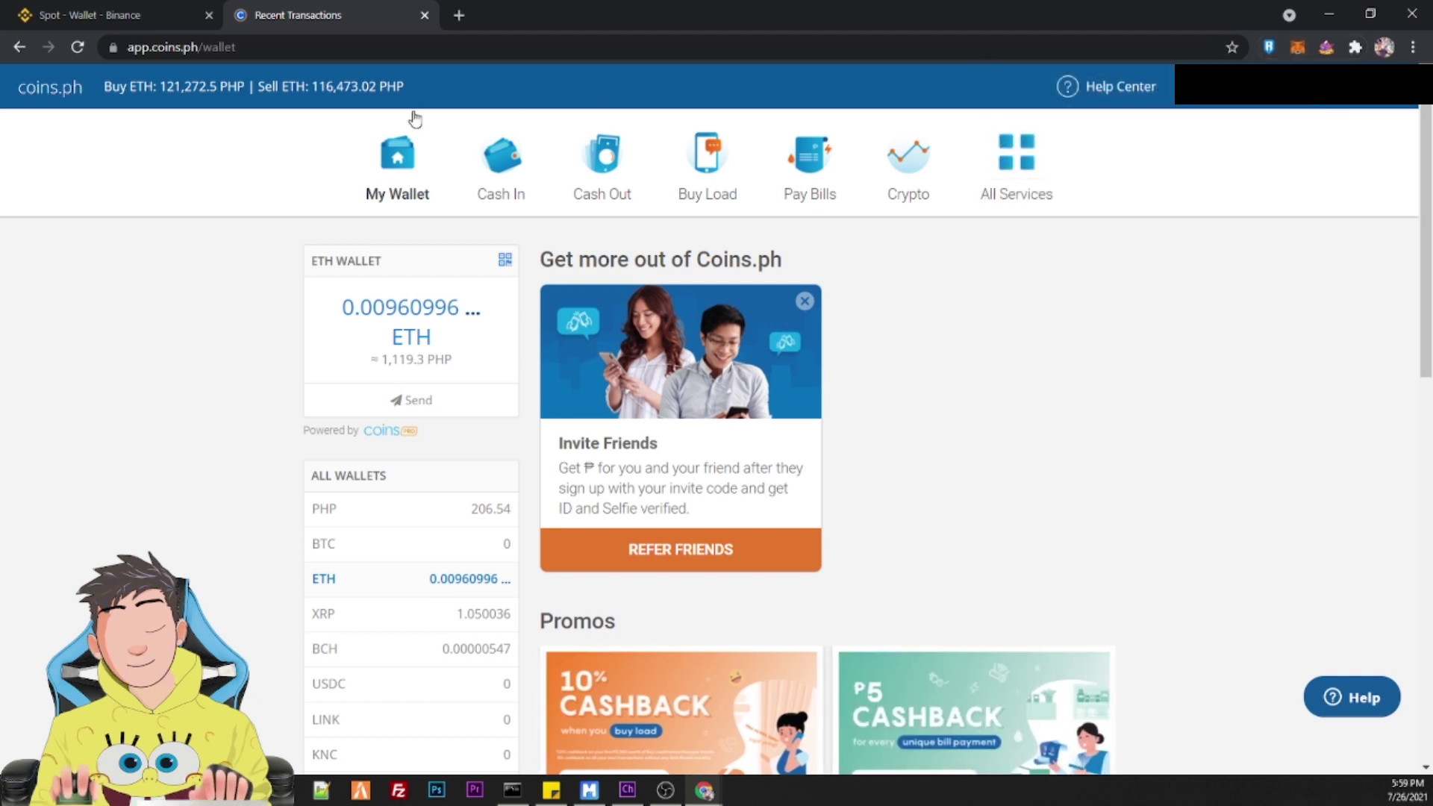
{"action": "left_click", "coordinate": [1291, 45]}
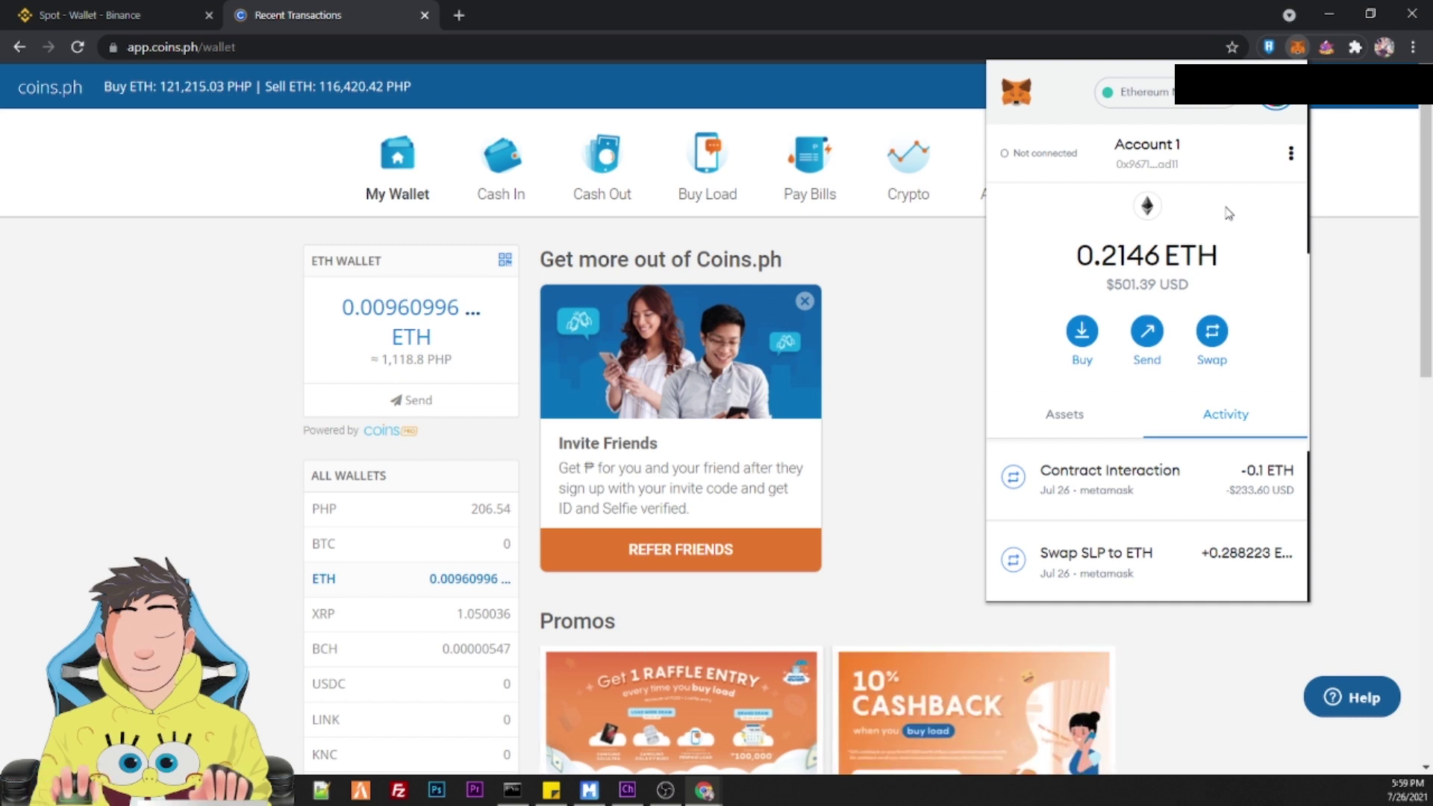
{"action": "left_click", "coordinate": [223, 248]}
Step: Reload the Coins.ph wallet page, select the ETH wallet, and open its currency conversion form
{"action": "left_click", "coordinate": [78, 47]}
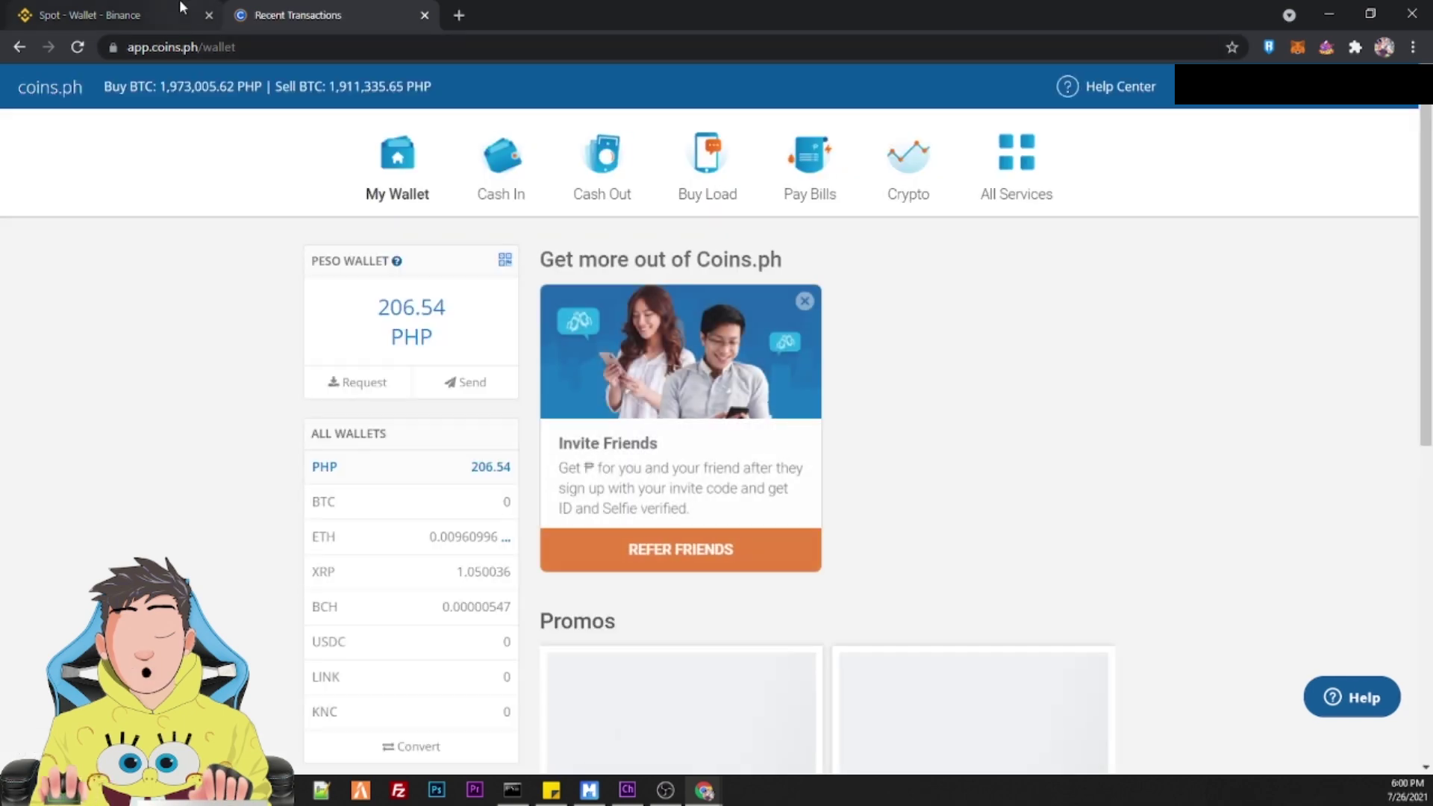
{"action": "left_click", "coordinate": [432, 537]}
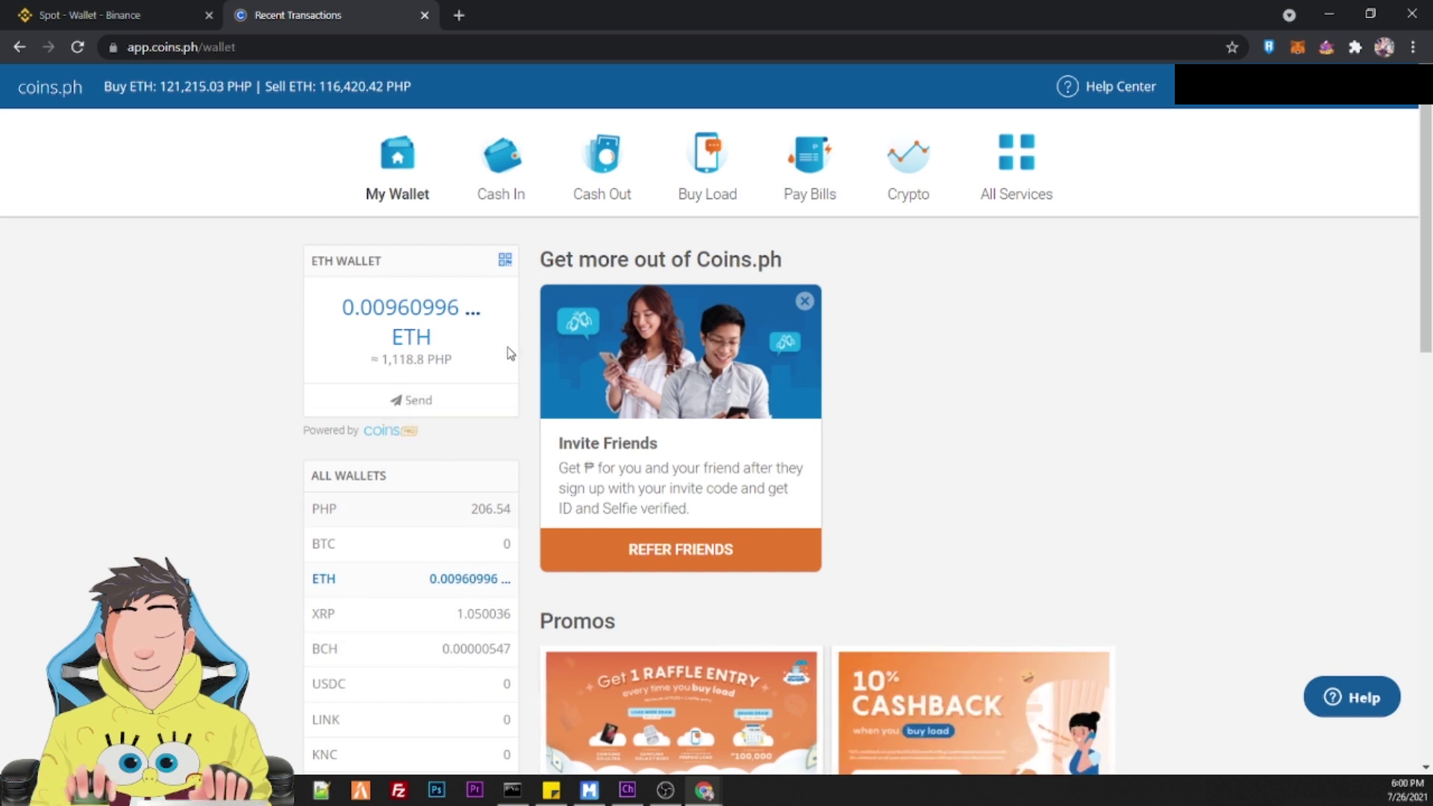
{"action": "scroll", "coordinate": [413, 333], "scroll_direction": "down", "scroll_amount": 2}
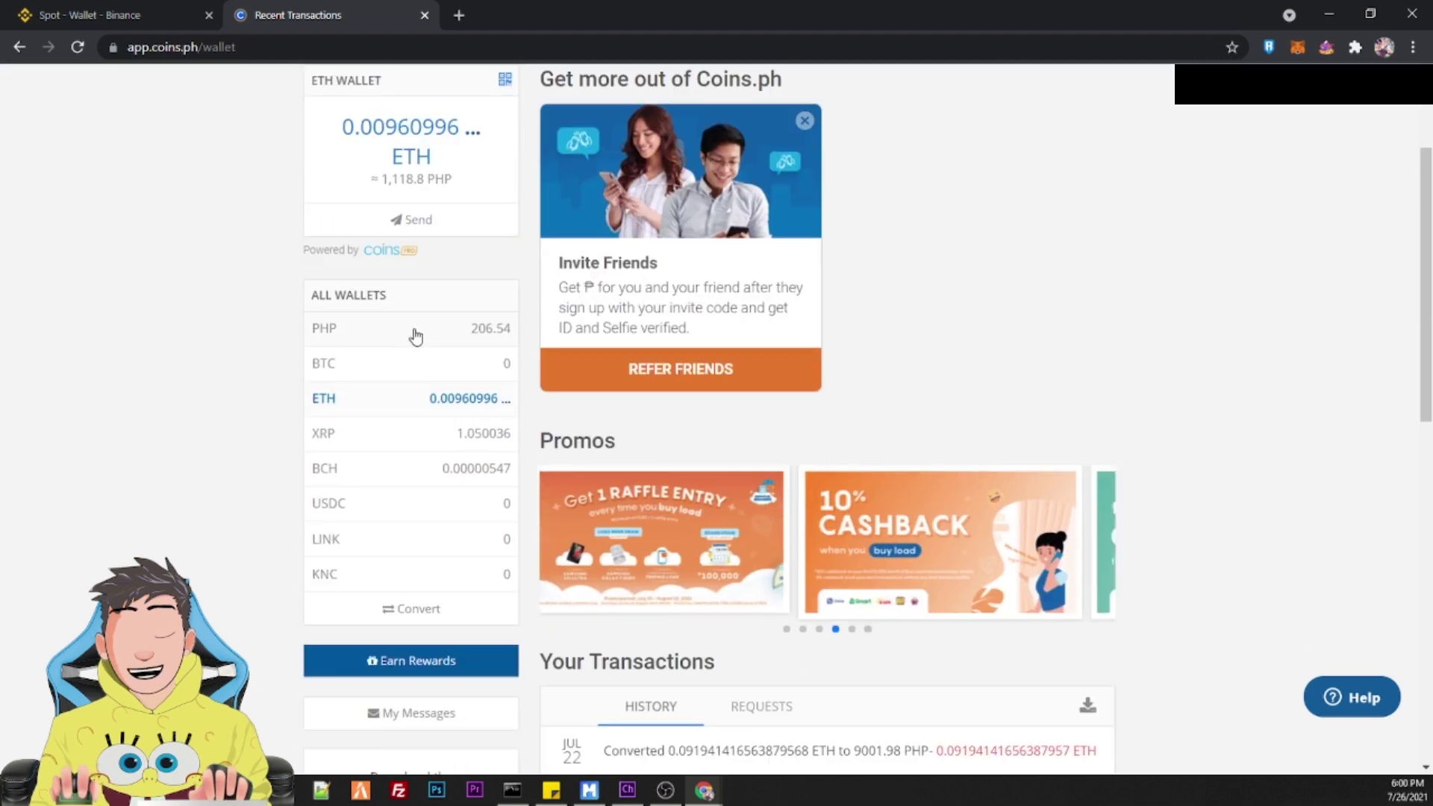
{"action": "scroll", "coordinate": [448, 383], "scroll_direction": "up", "scroll_amount": 2}
{"action": "scroll", "coordinate": [447, 383], "scroll_direction": "down", "scroll_amount": 3}
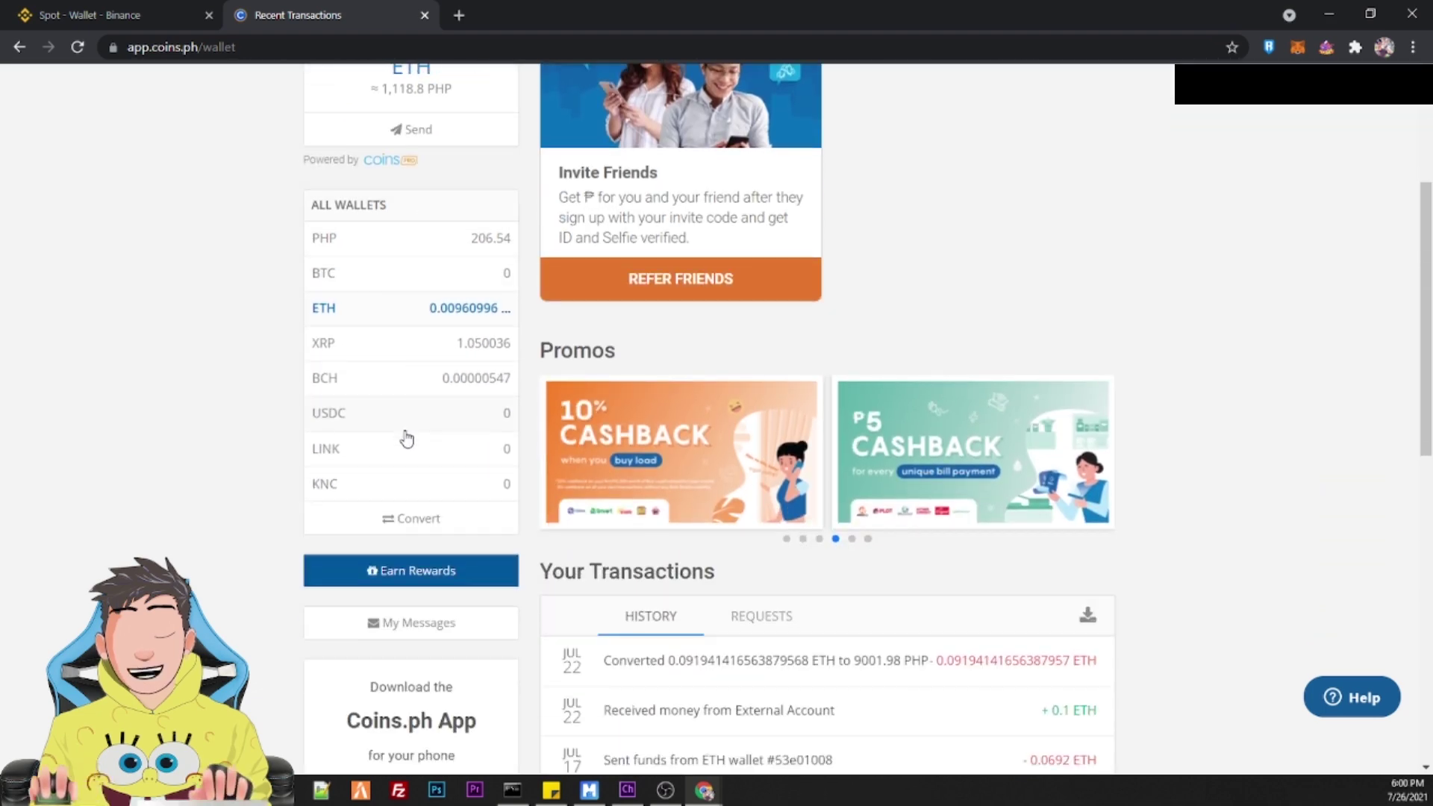
{"action": "left_click", "coordinate": [413, 522]}
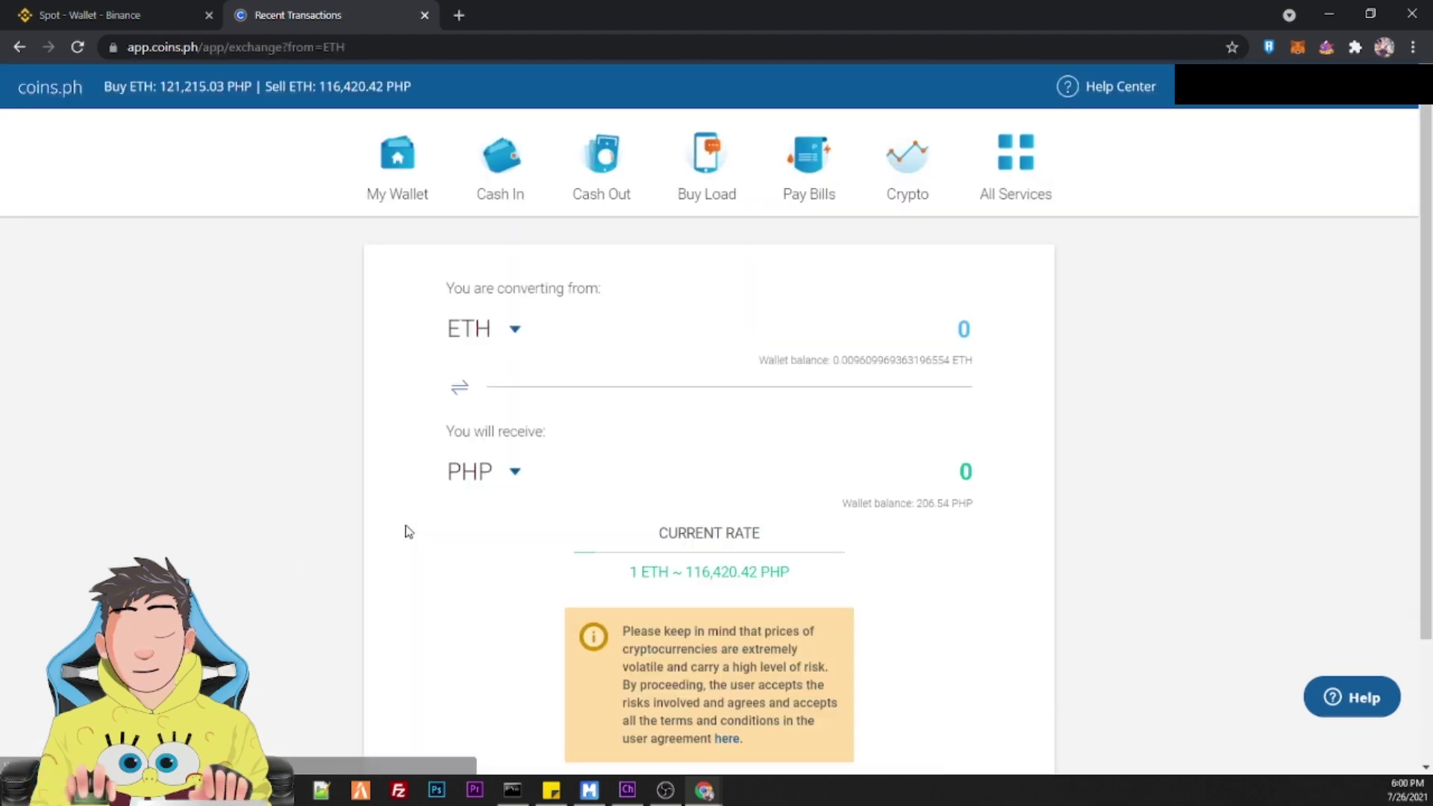
Step: Convert 0.0090 ETH to PHP and return to the wallet page
{"action": "left_click", "coordinate": [922, 342]}
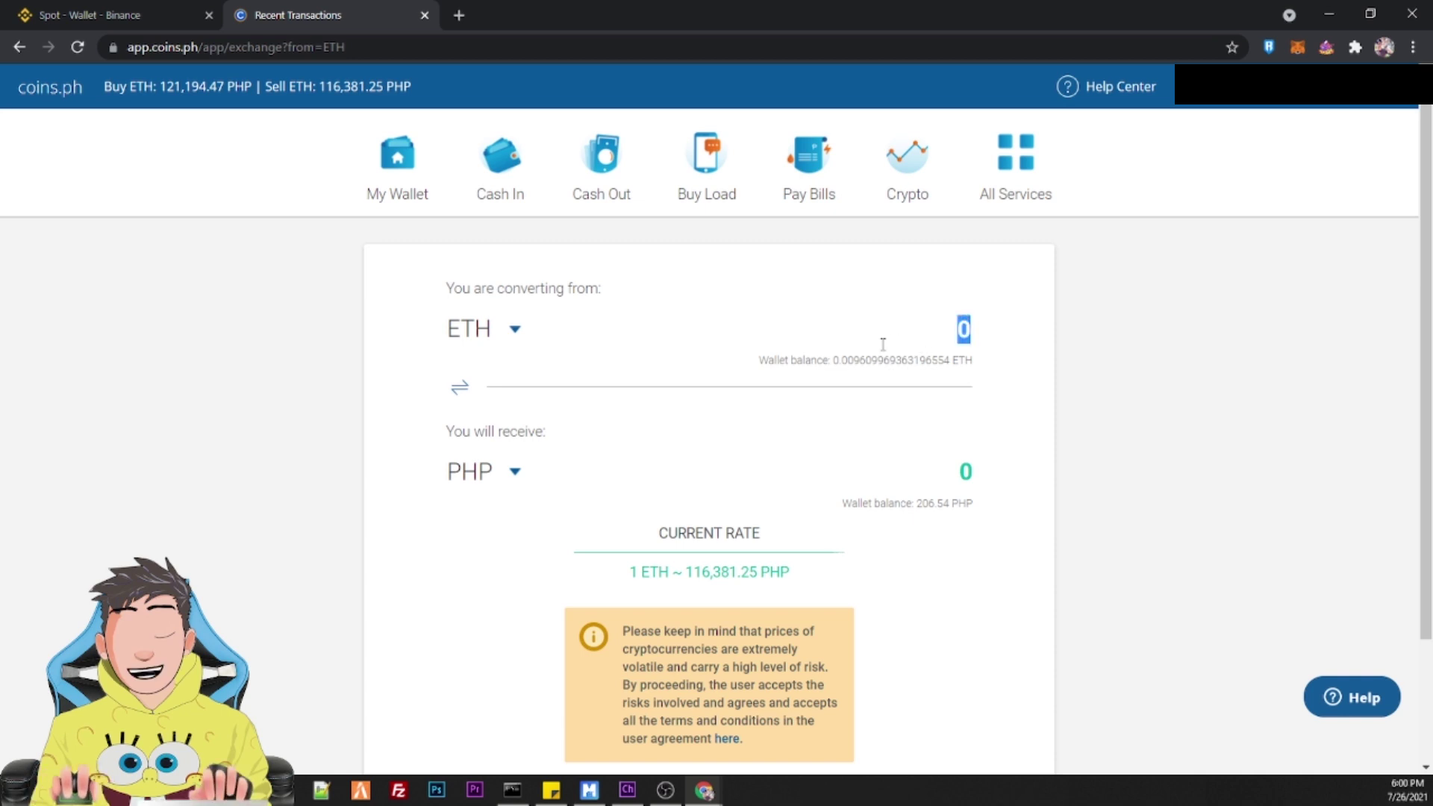
{"action": "left_click", "coordinate": [898, 343]}
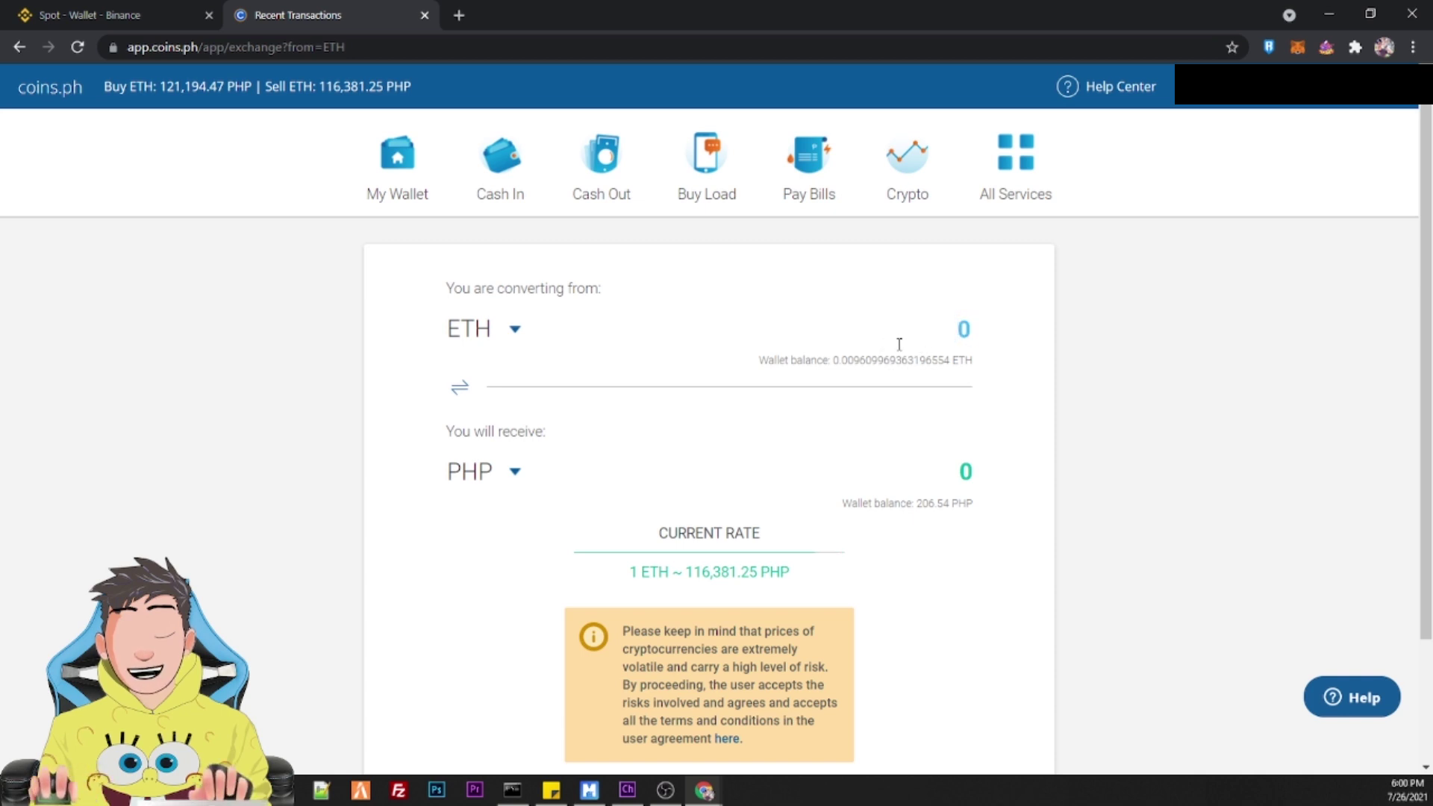
{"action": "type", "text": "0.00"}
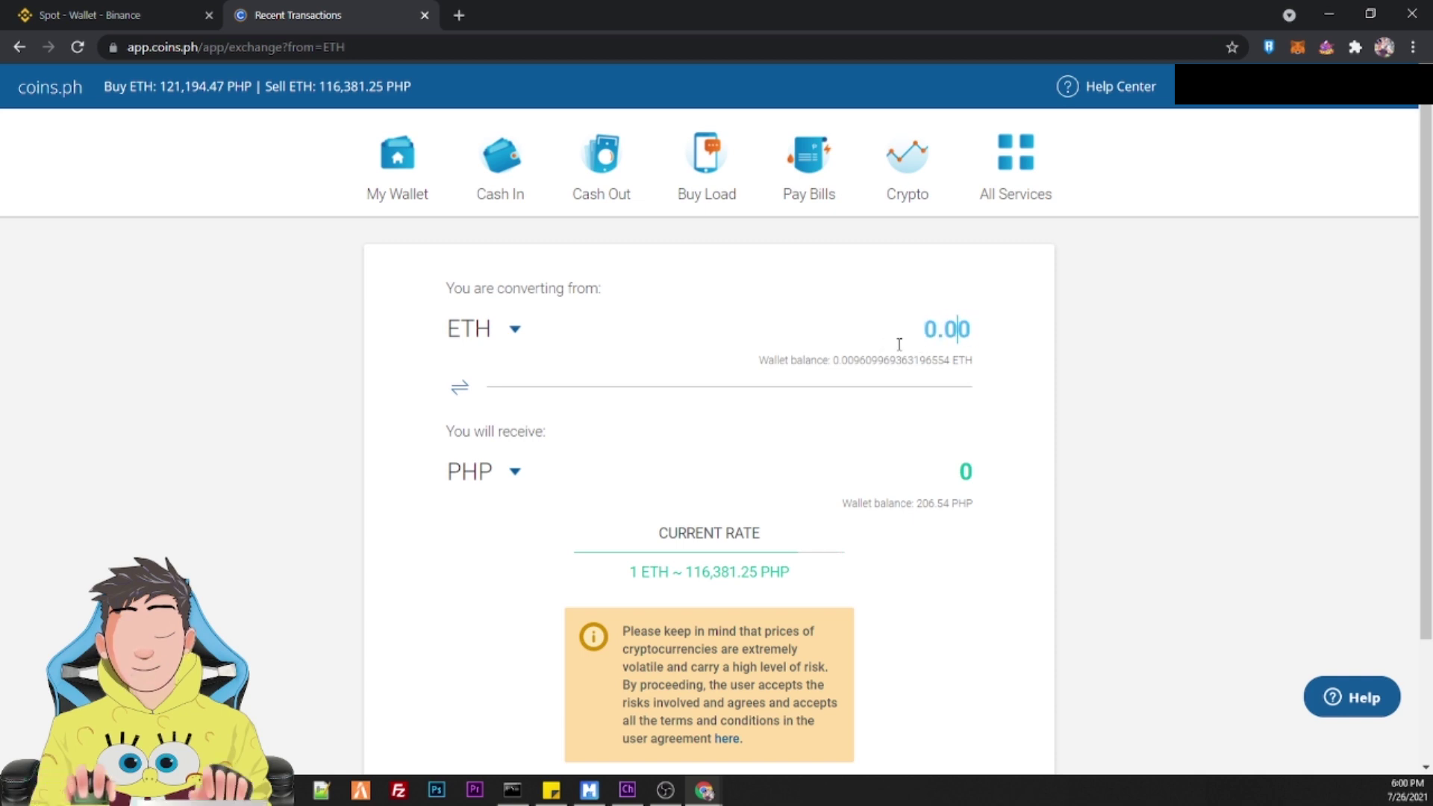
{"action": "type", "text": "90"}
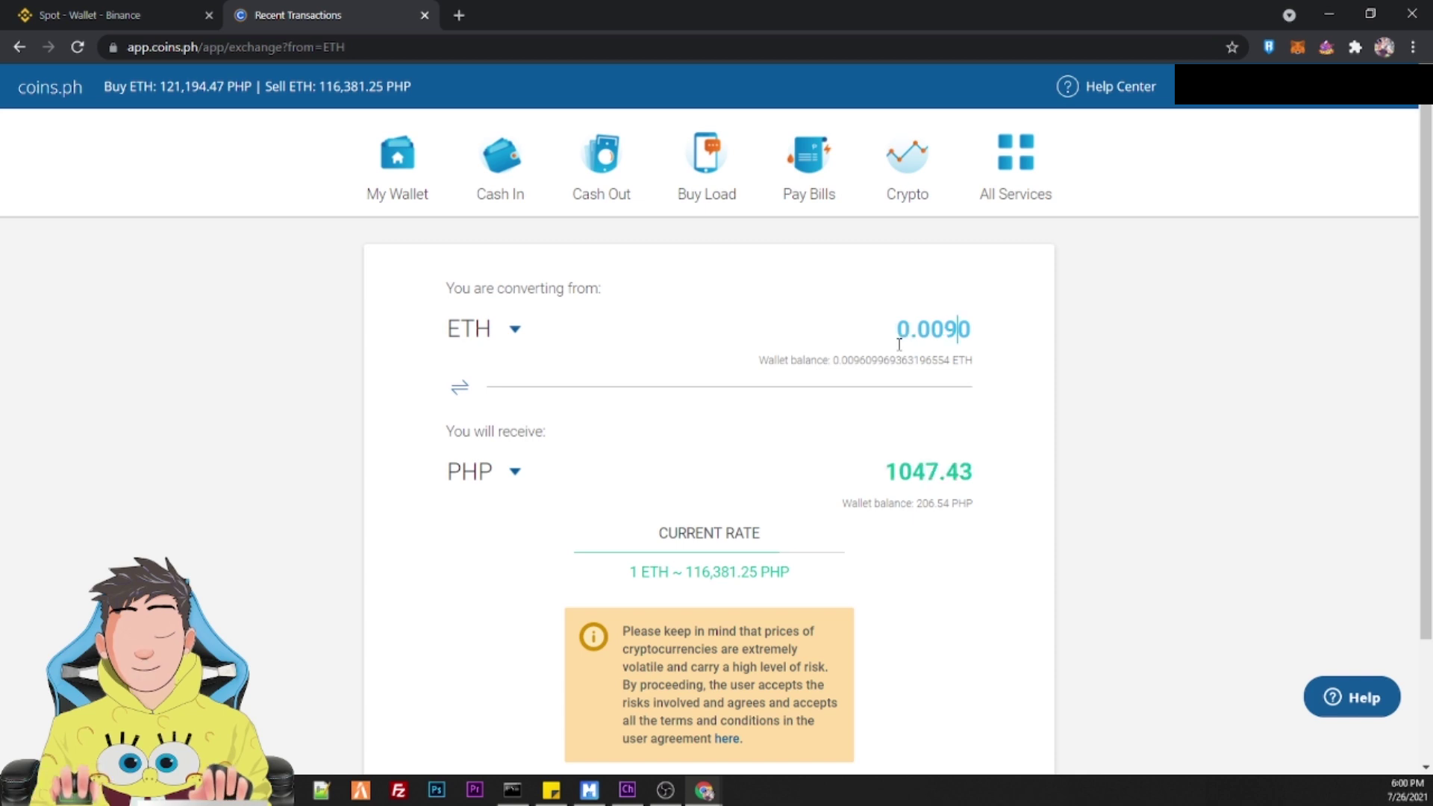
{"action": "scroll", "coordinate": [742, 585], "scroll_direction": "down", "scroll_amount": 2}
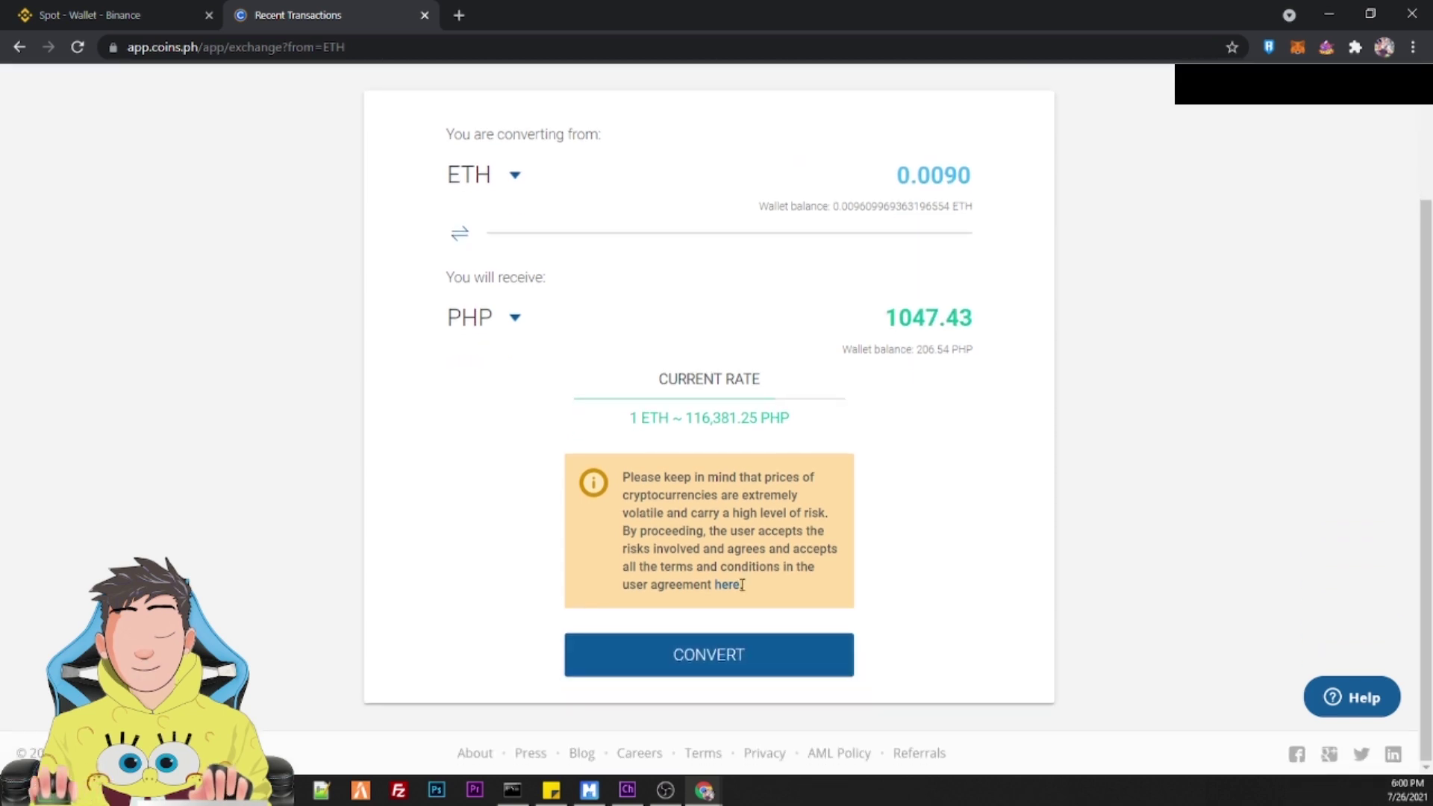
{"action": "left_click", "coordinate": [769, 658]}
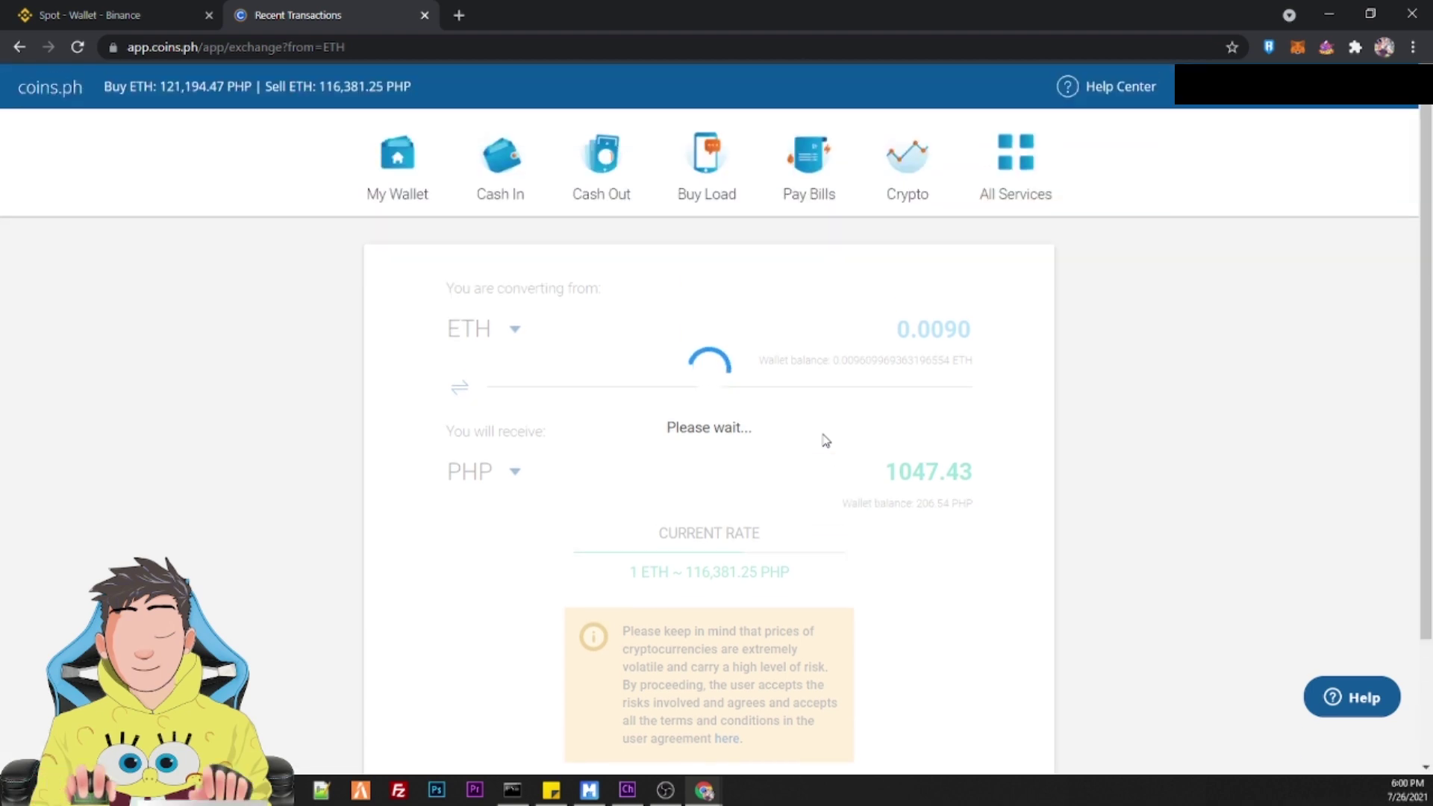
{"action": "scroll", "coordinate": [824, 437], "scroll_direction": "up", "scroll_amount": 2}
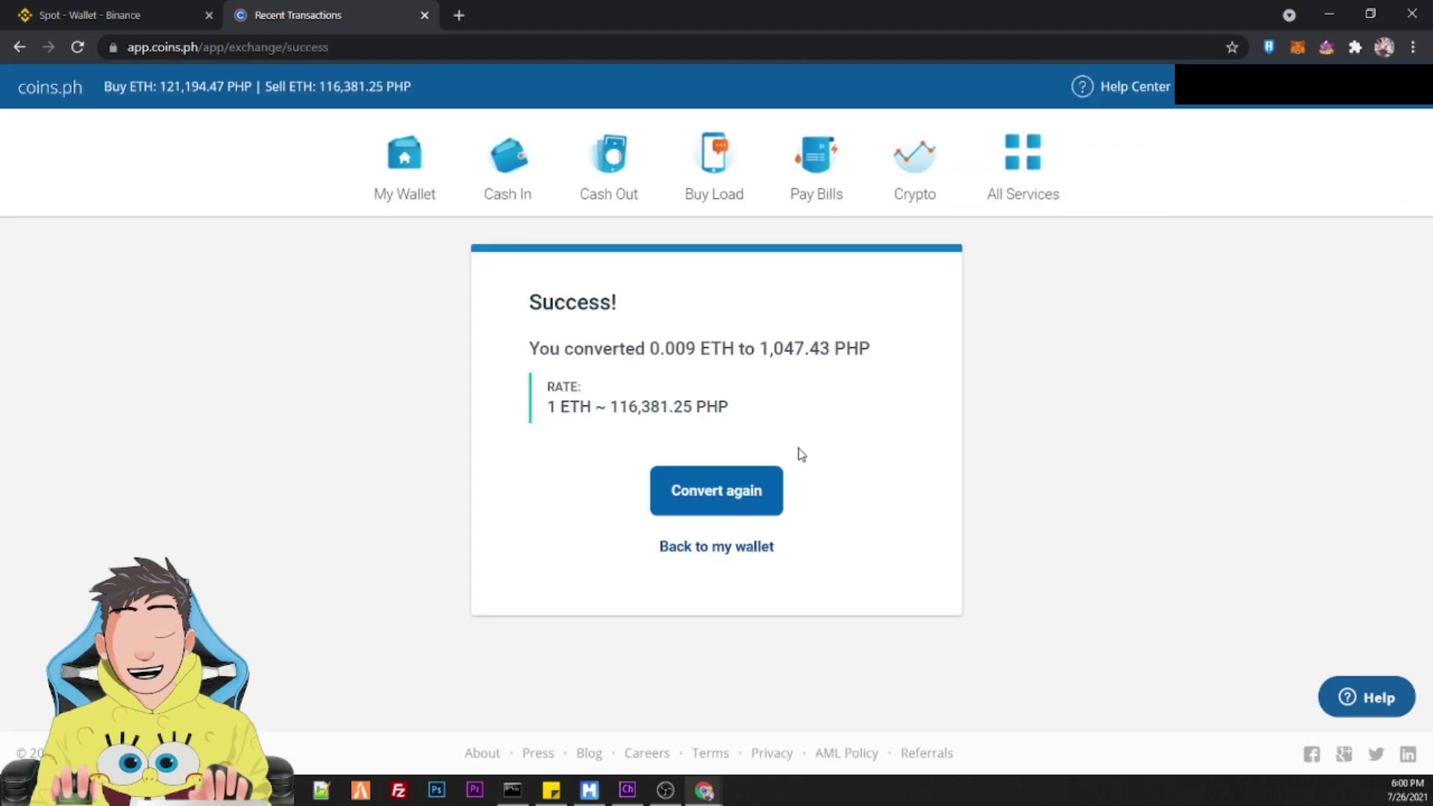
{"action": "left_click", "coordinate": [742, 544]}
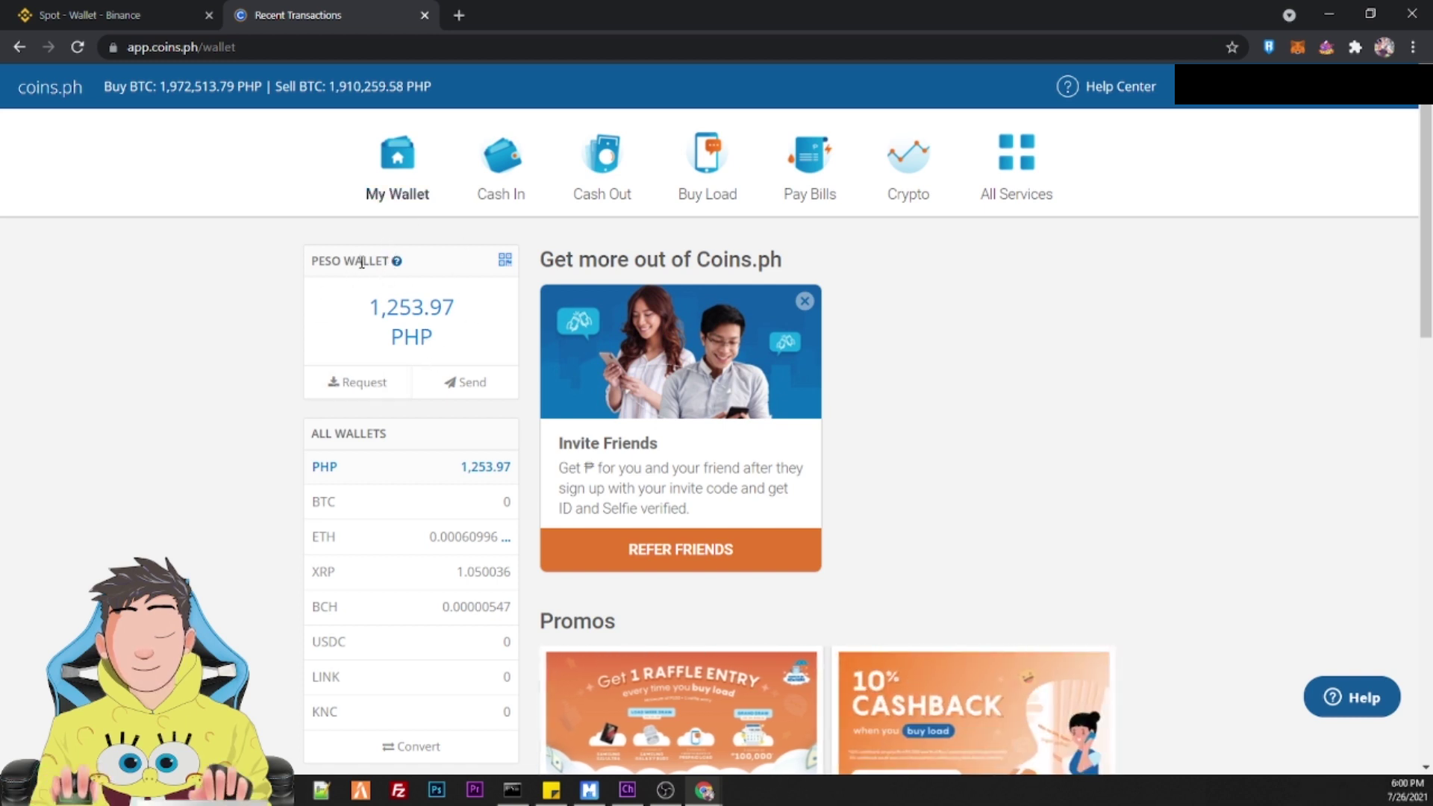
Step: Open the Cash Out page and review the available payout methods, including the e-wallet providers
{"action": "left_click", "coordinate": [621, 179]}
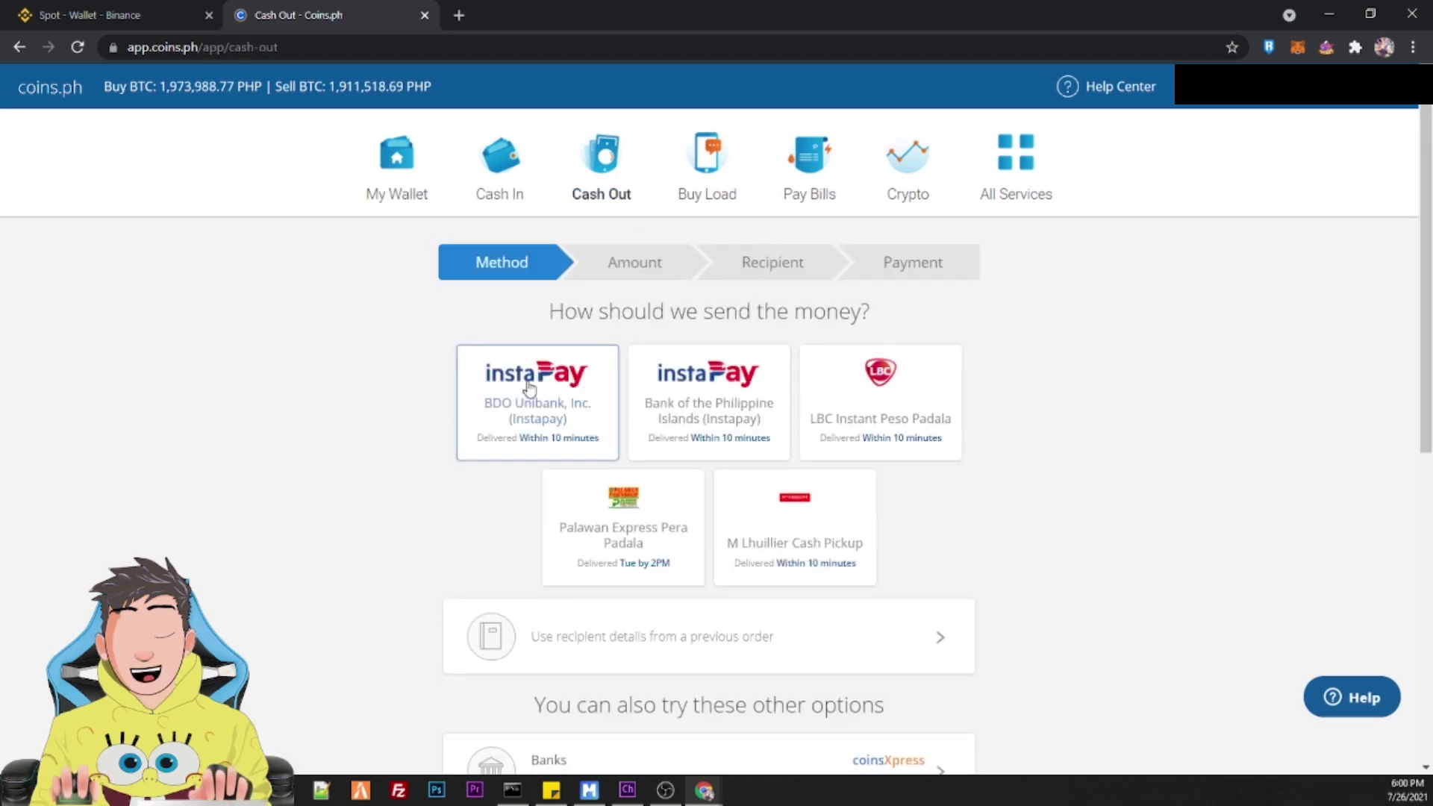
{"action": "scroll", "coordinate": [781, 505], "scroll_direction": "down", "scroll_amount": 5}
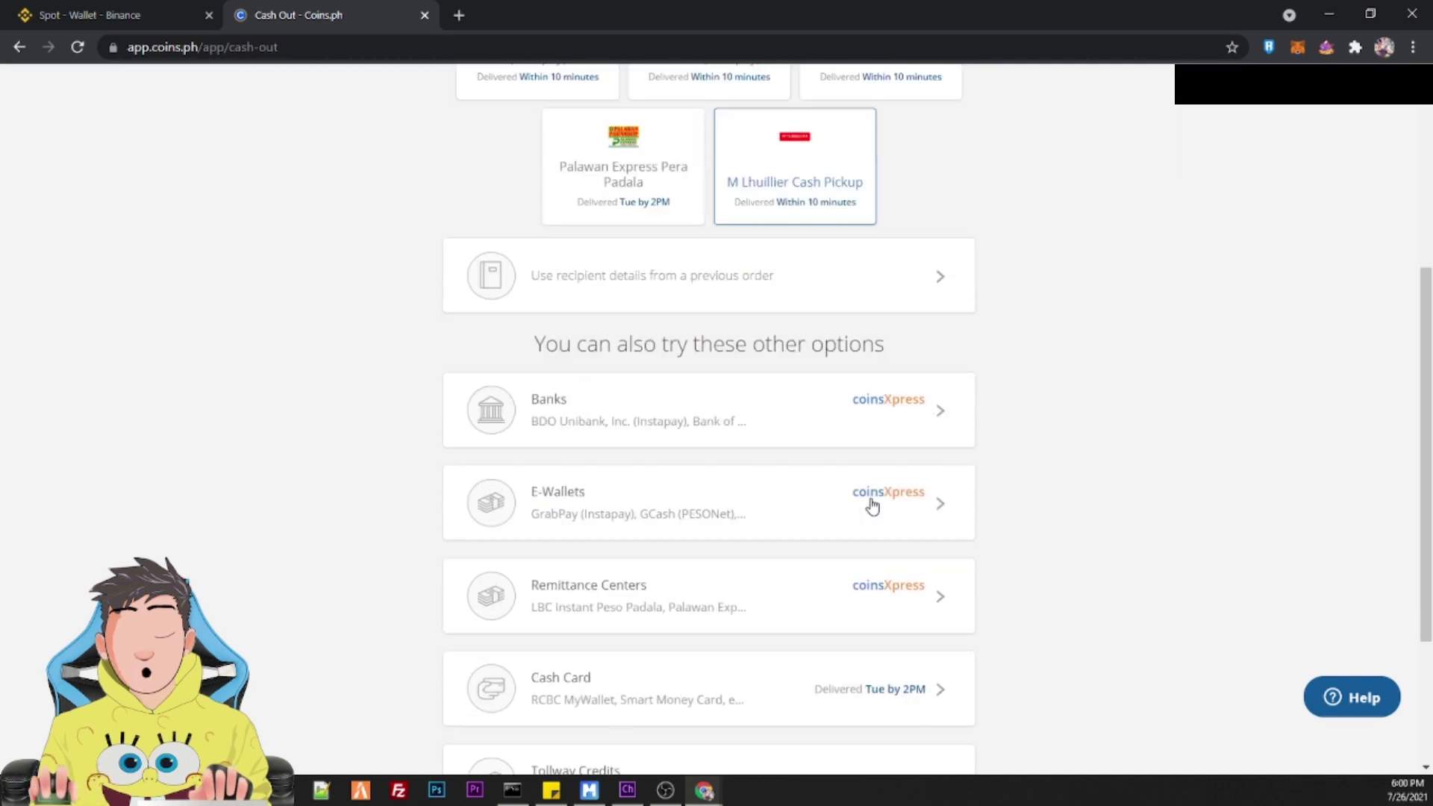
{"action": "left_click", "coordinate": [673, 498]}
{"action": "scroll", "coordinate": [597, 395], "scroll_direction": "down", "scroll_amount": 5}
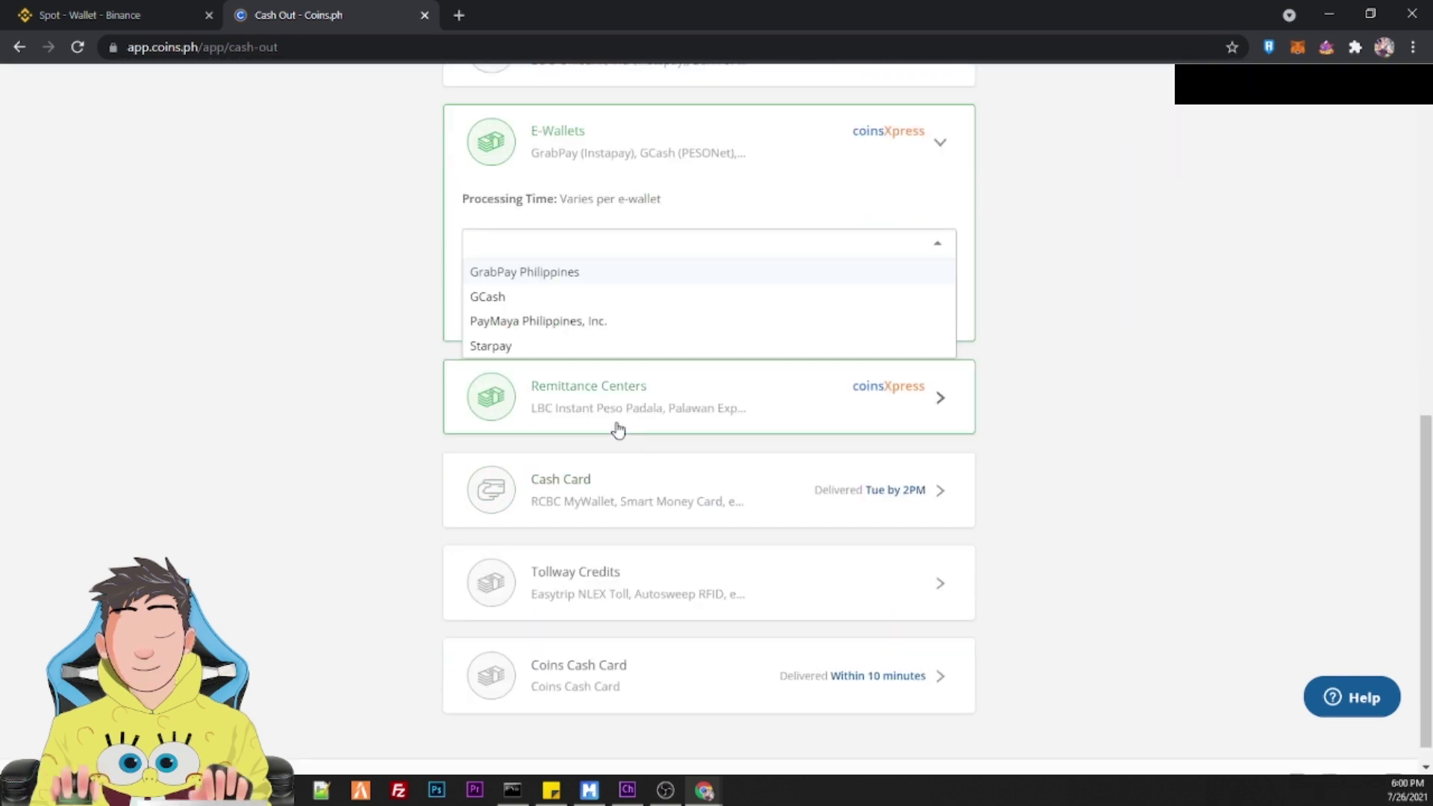
{"action": "scroll", "coordinate": [627, 345], "scroll_direction": "up", "scroll_amount": 4}
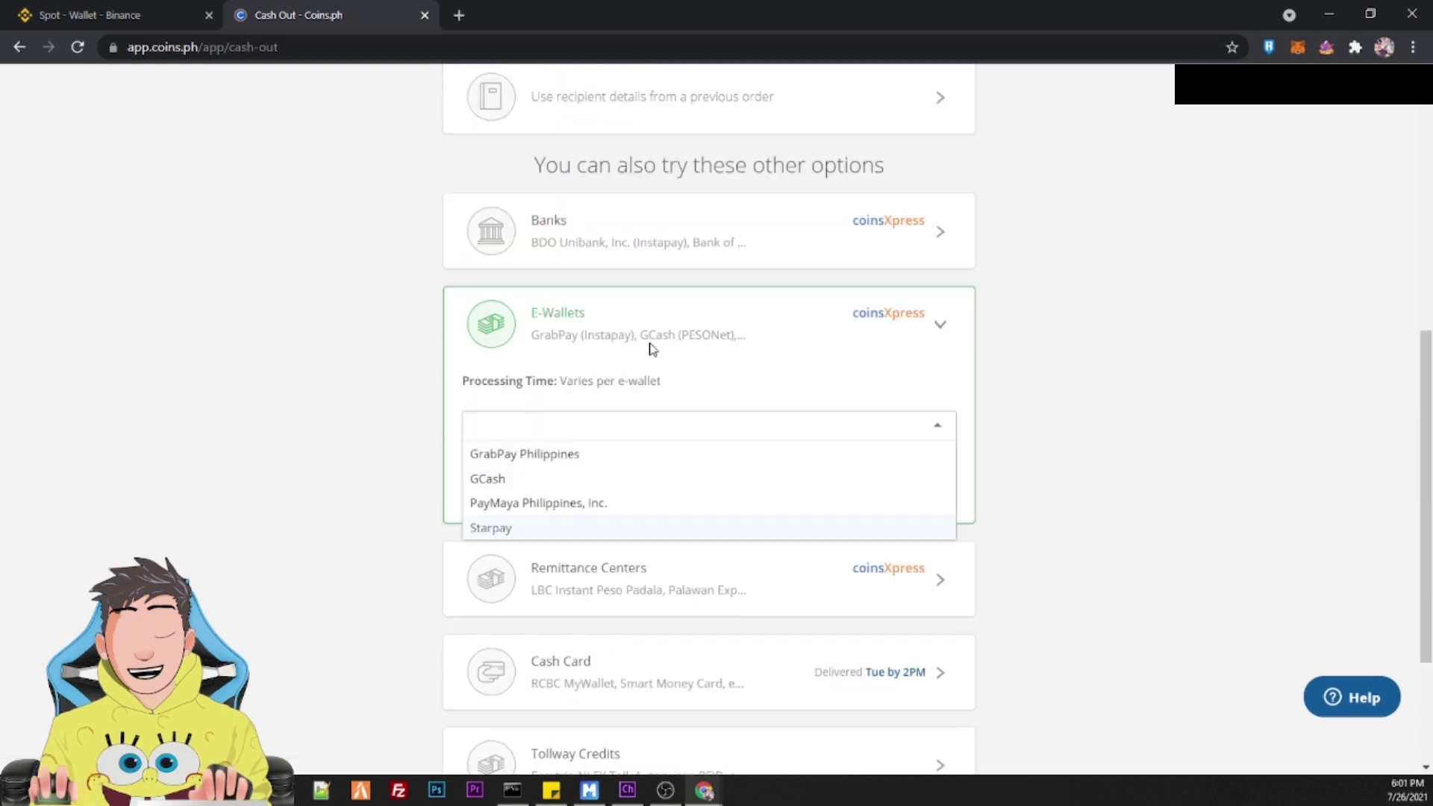
Step: Expand the Banks cash-out option, look through its list of banks, and close the list without choosing one
{"action": "left_click", "coordinate": [664, 333]}
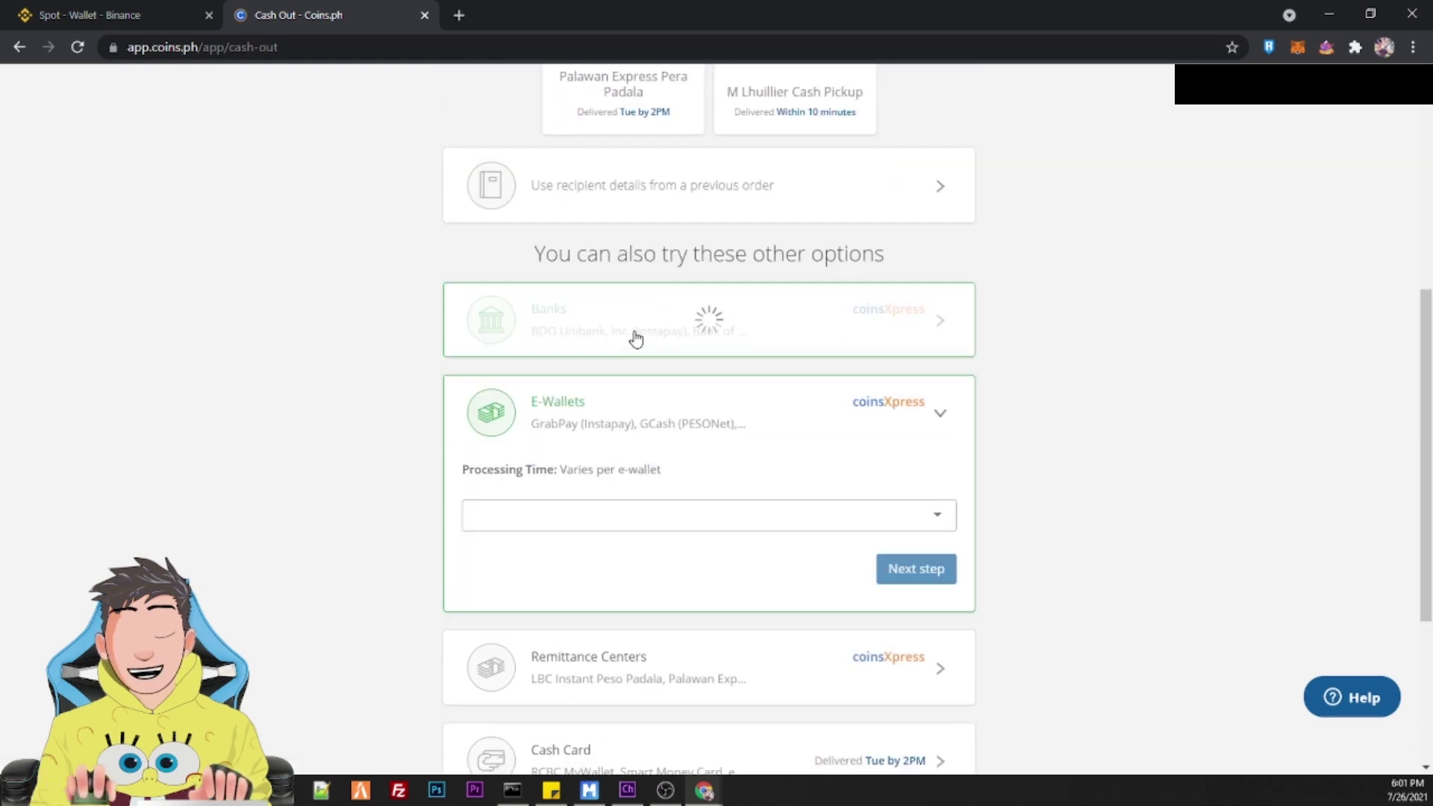
{"action": "left_click", "coordinate": [1082, 349]}
{"action": "left_click", "coordinate": [815, 415]}
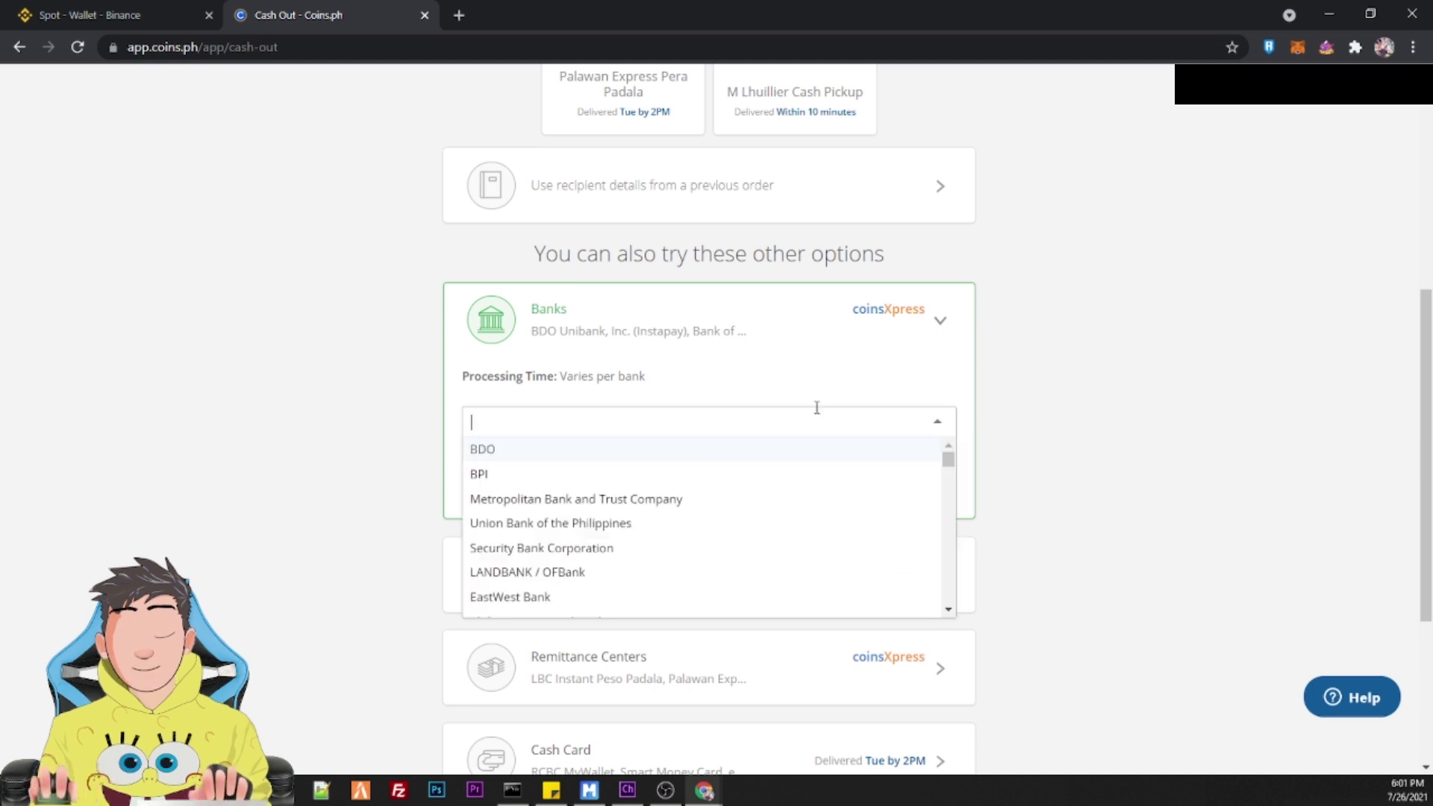
{"action": "scroll", "coordinate": [774, 512], "scroll_direction": "down", "scroll_amount": 5}
{"action": "scroll", "coordinate": [777, 512], "scroll_direction": "down", "scroll_amount": 5}
{"action": "left_click", "coordinate": [1177, 350]}
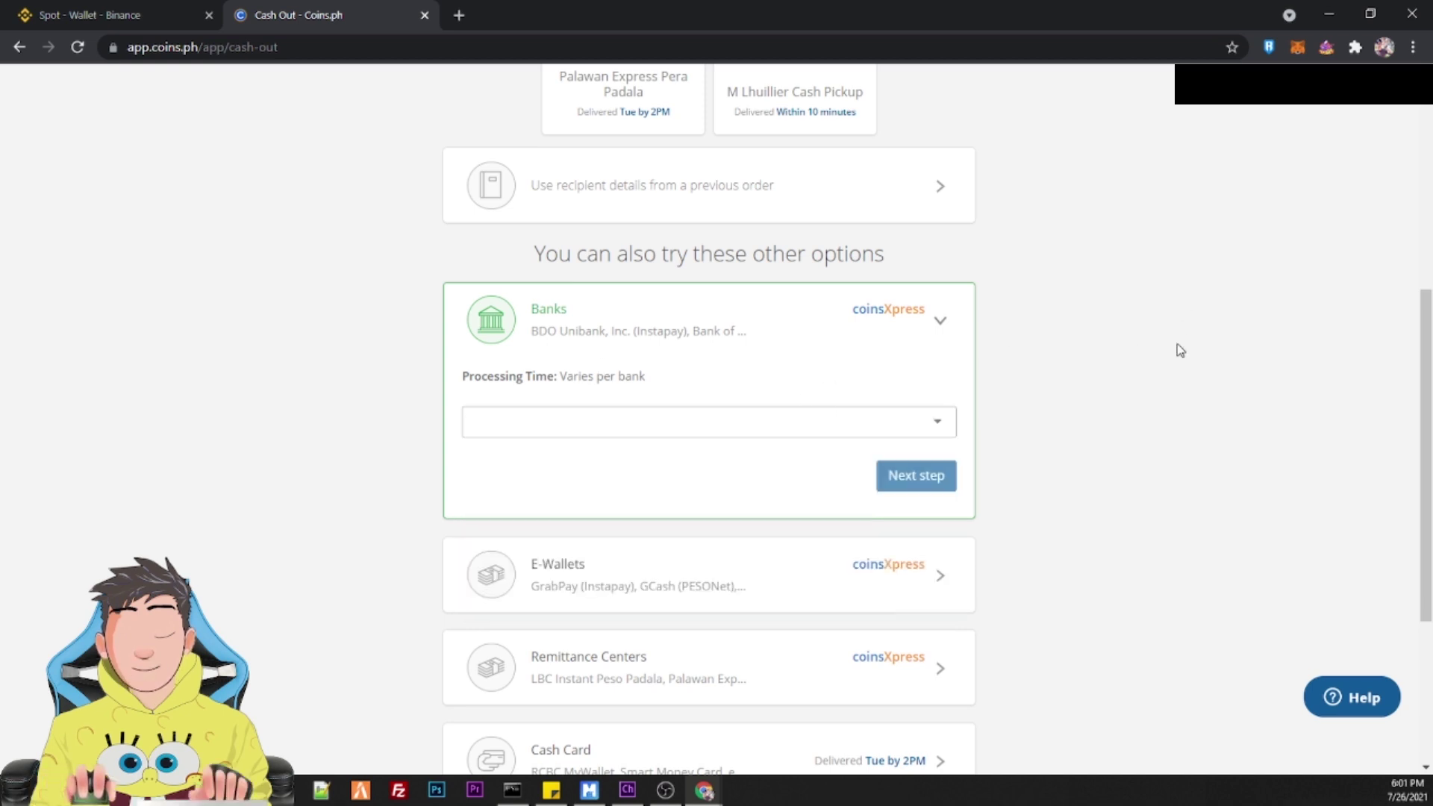
{"action": "scroll", "coordinate": [1180, 358], "scroll_direction": "up", "scroll_amount": 6}
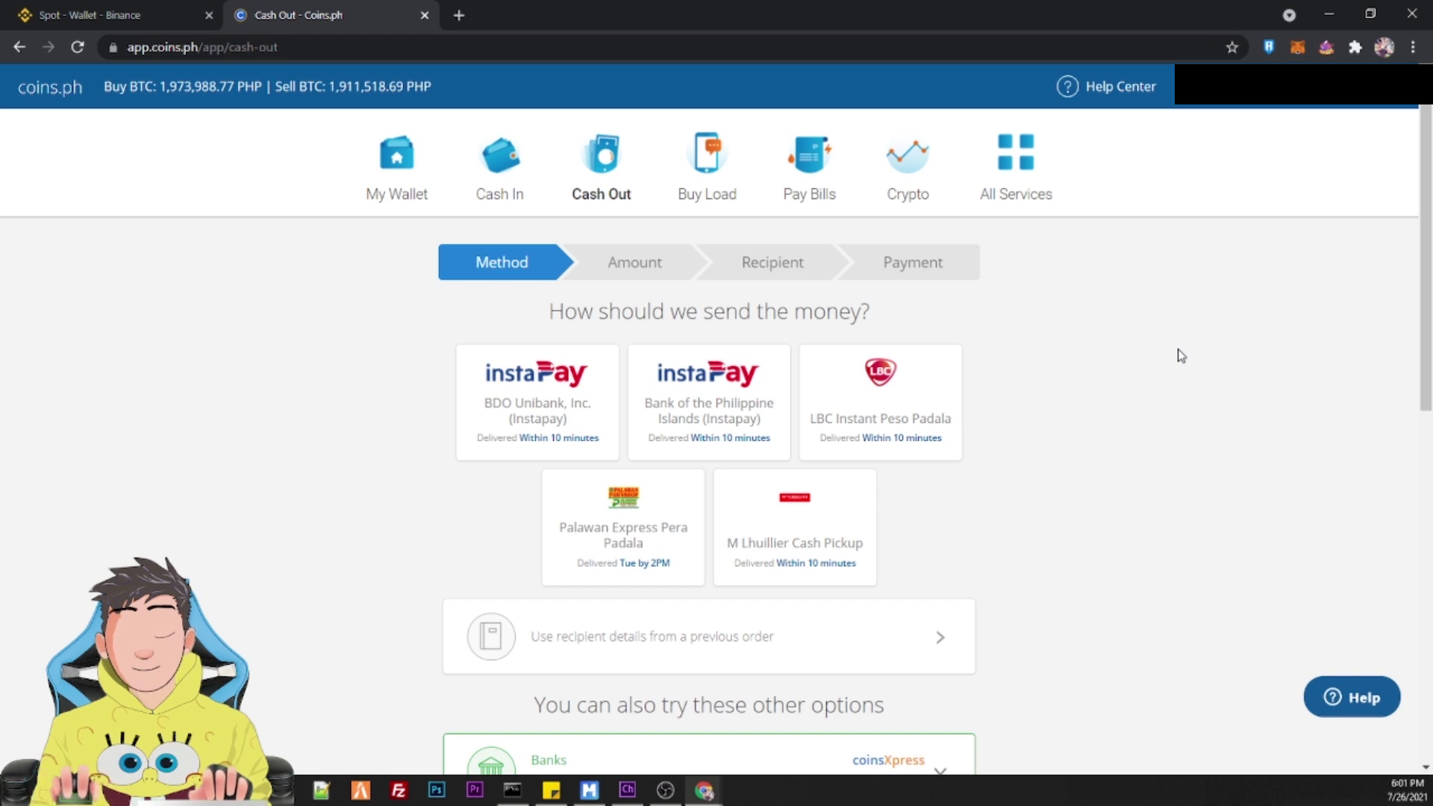